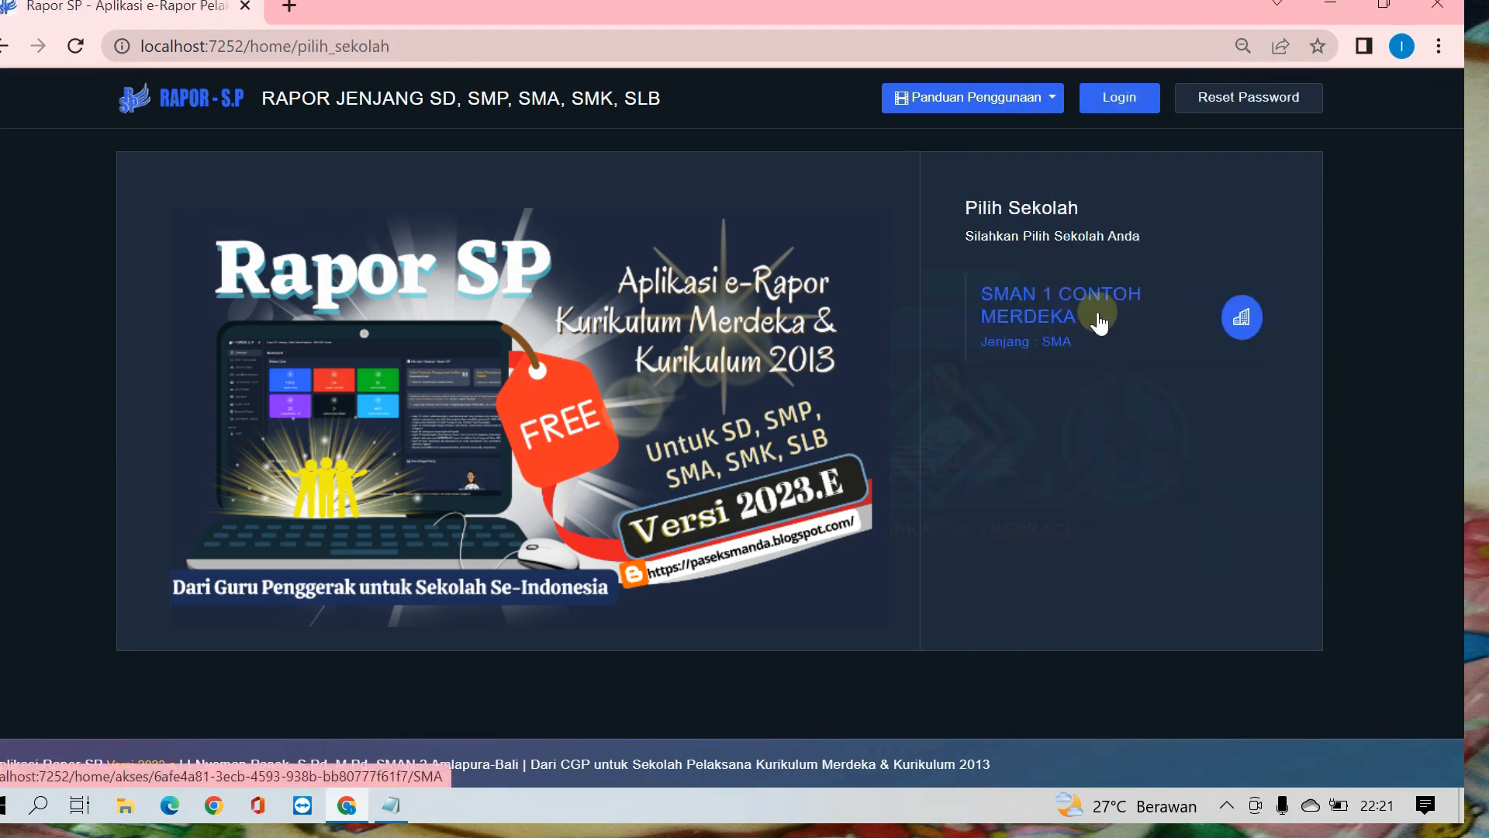
Step: Open the school SMAN 1 CONTOH MERDEKA, sign in, and review the dashboard's currently used grade input feature
click(1037, 333)
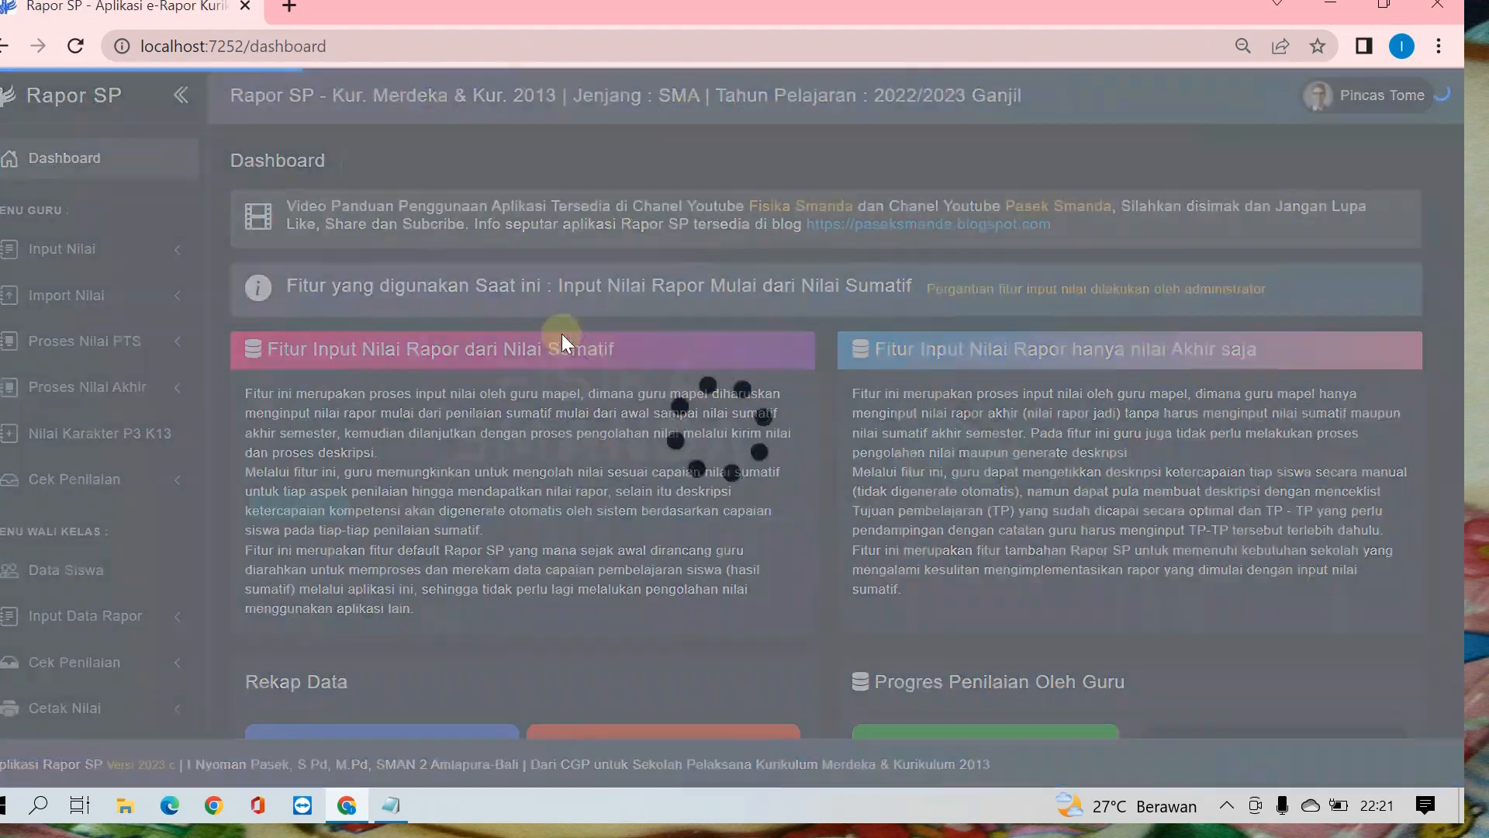
click(1046, 586)
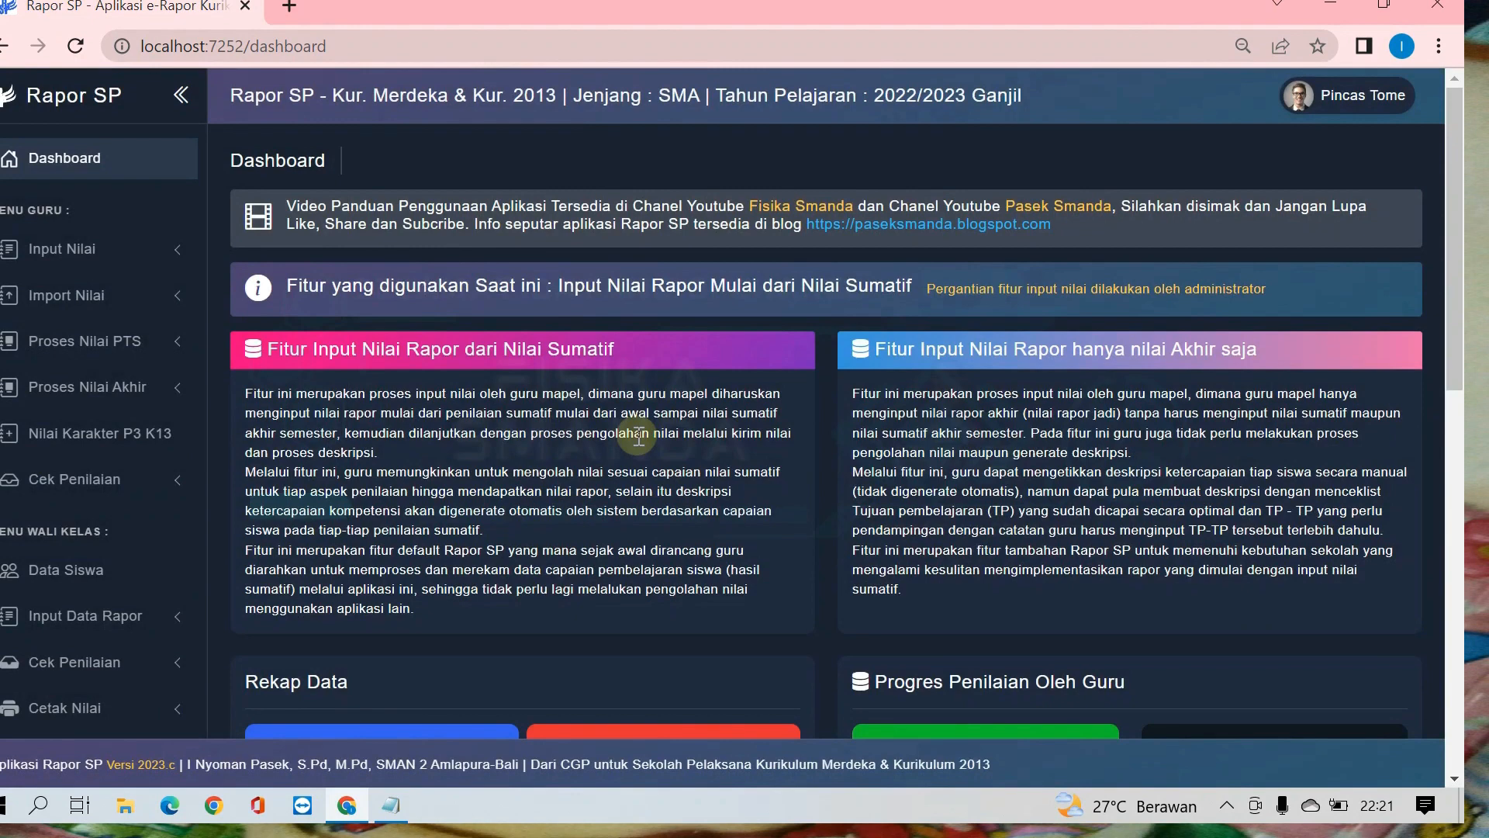
scroll(636, 435, down, 4)
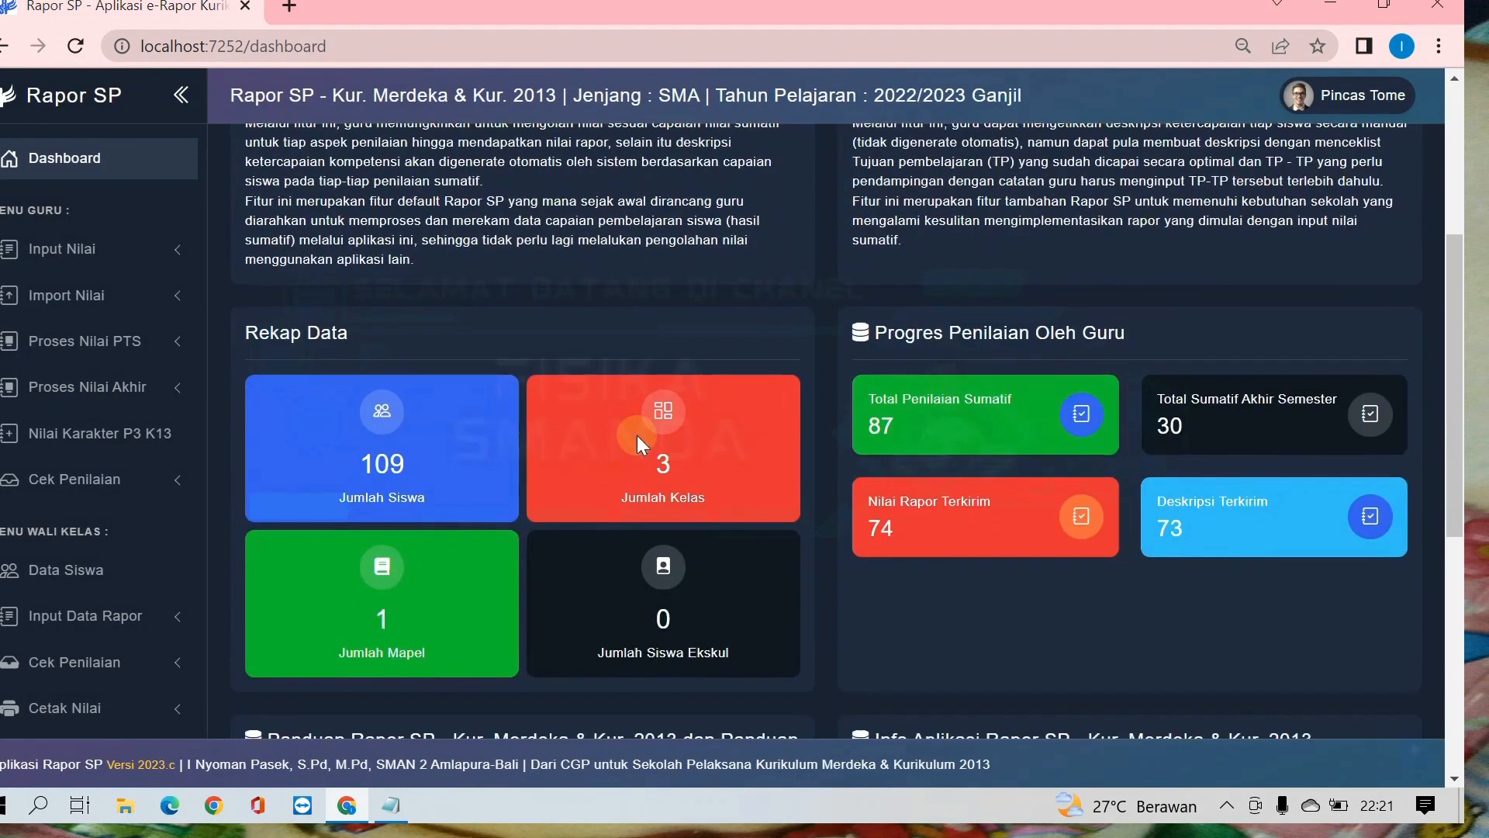
scroll(613, 372, up, 1)
scroll(590, 328, up, 3)
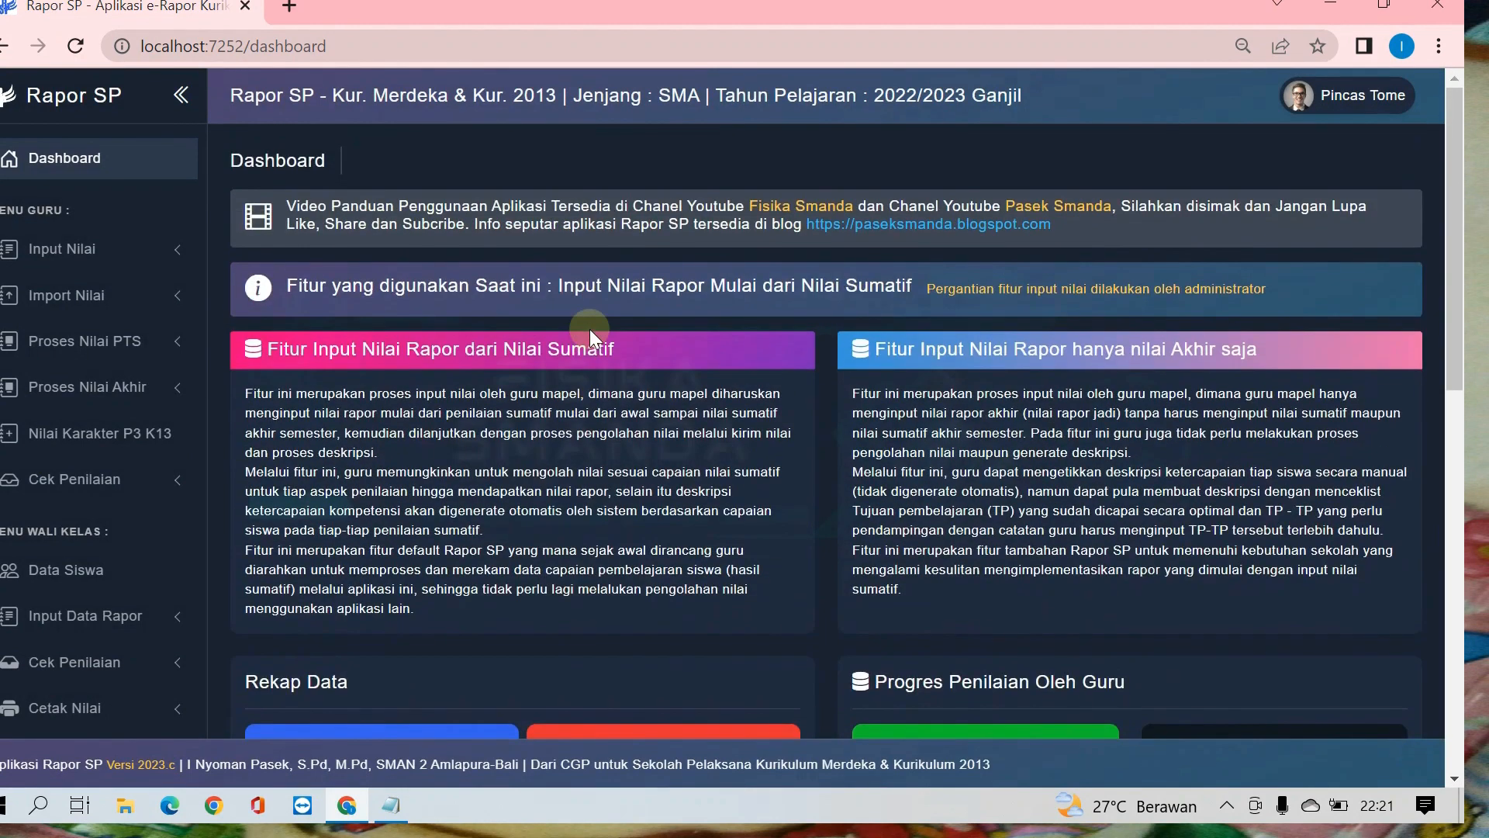
drag(558, 287, 913, 300)
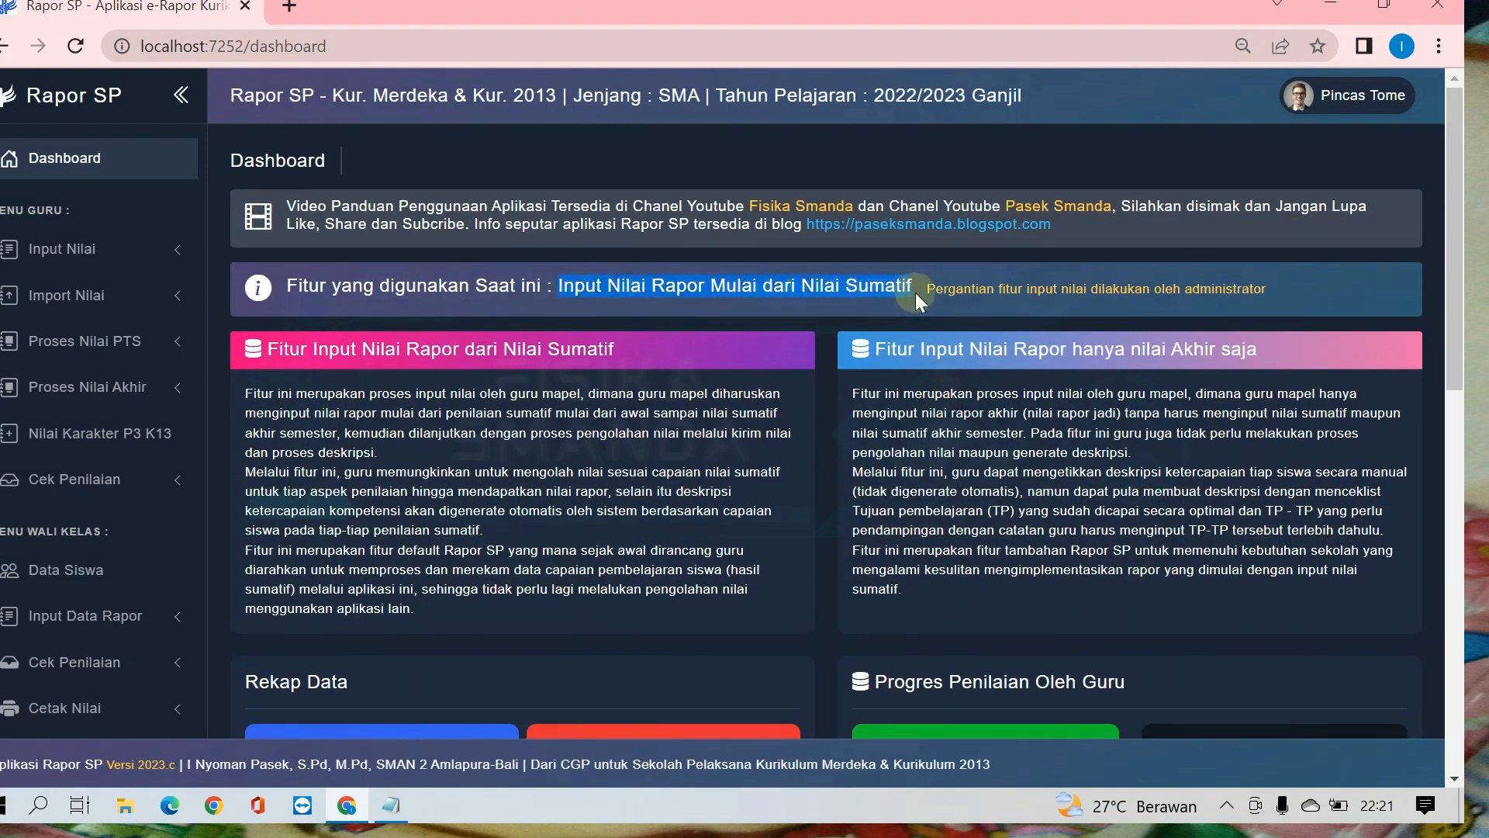
click(640, 446)
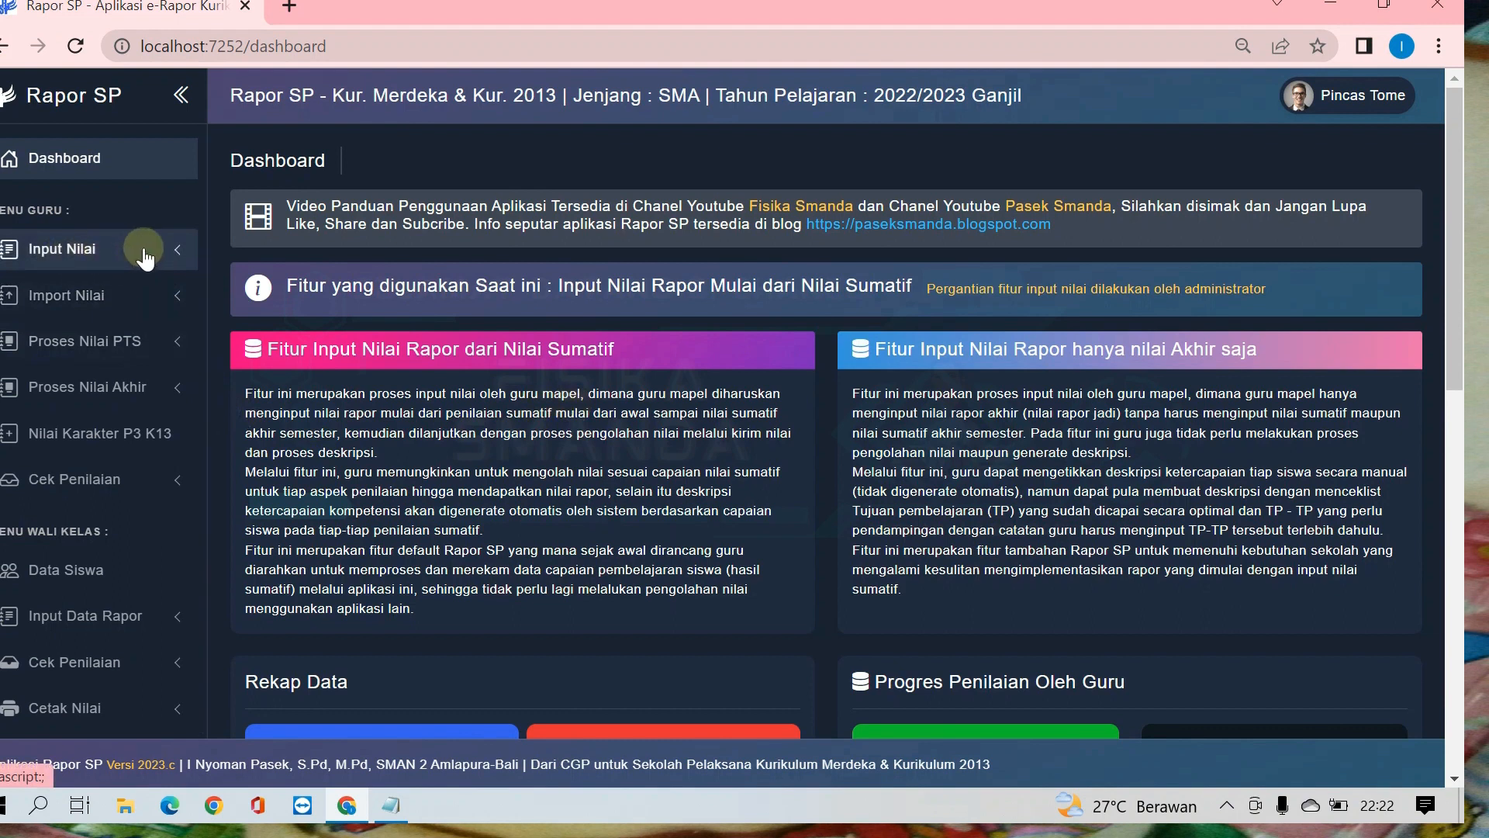
Step: Open the Nilai Sumatif input form and choose class XII FISIKA, subject Fisika and Penilaian Sumatif Ke 1
click(114, 258)
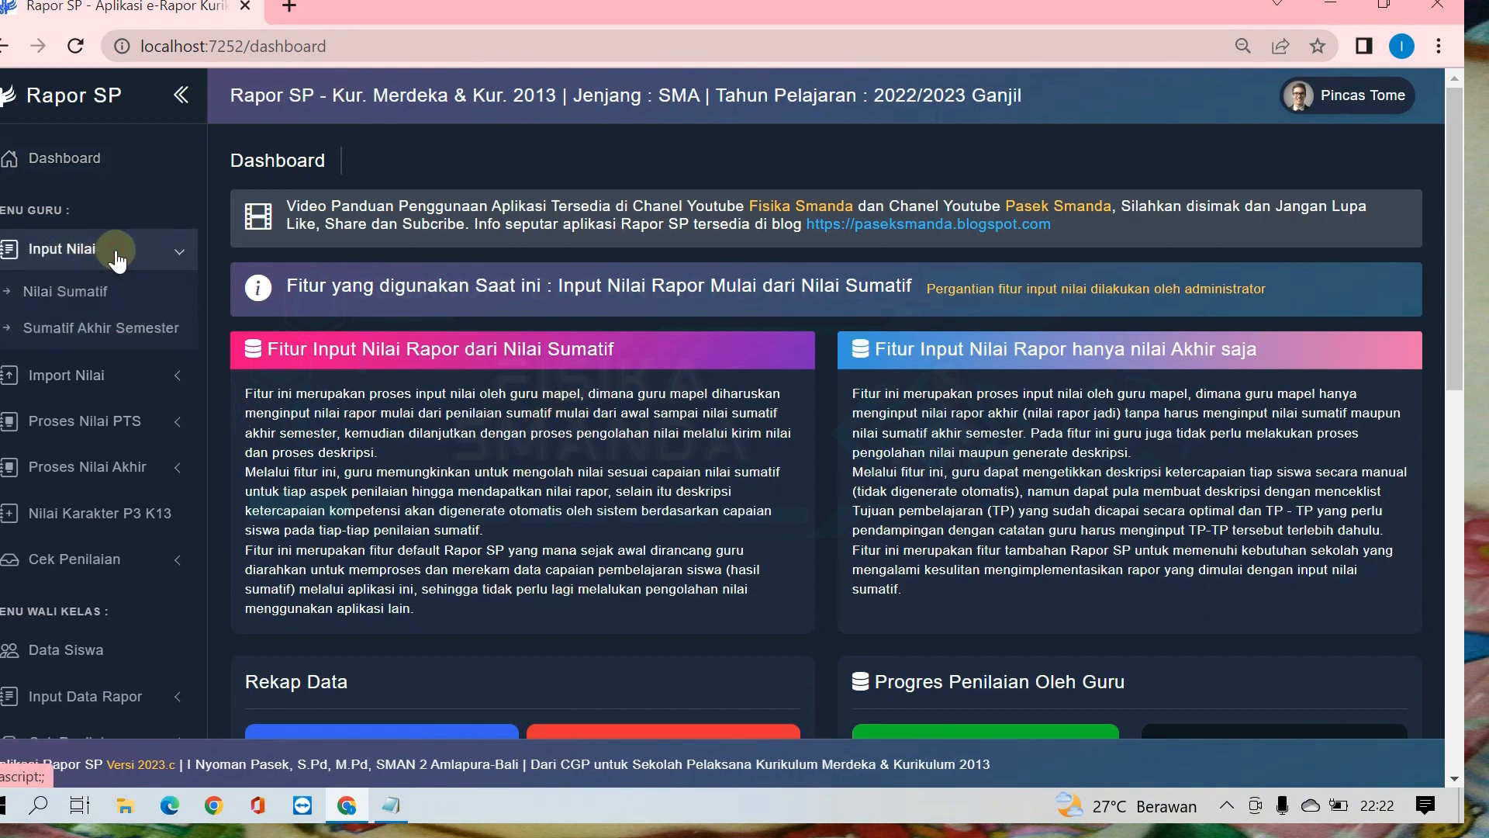
click(98, 300)
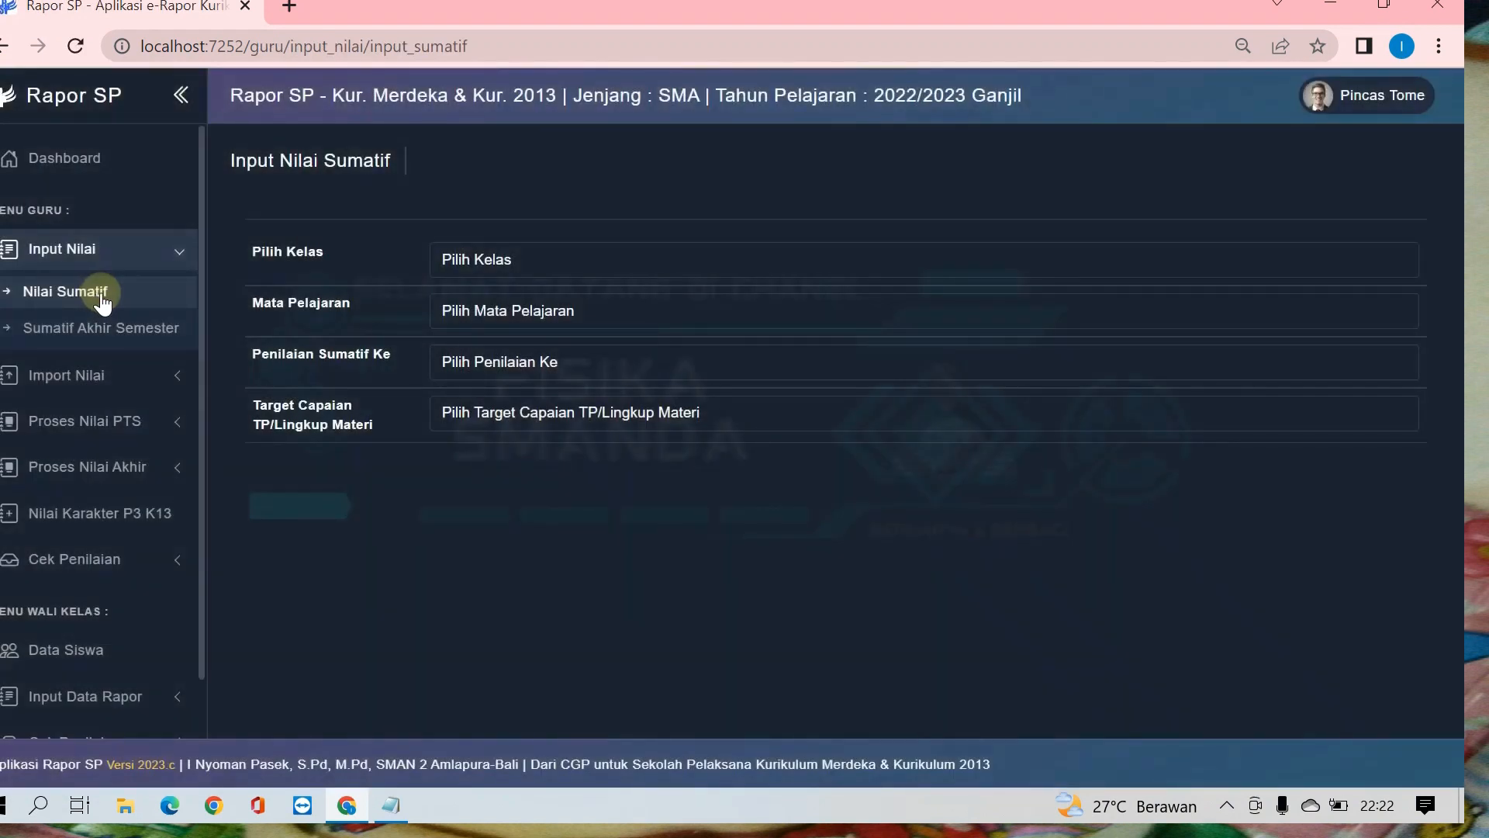
click(532, 263)
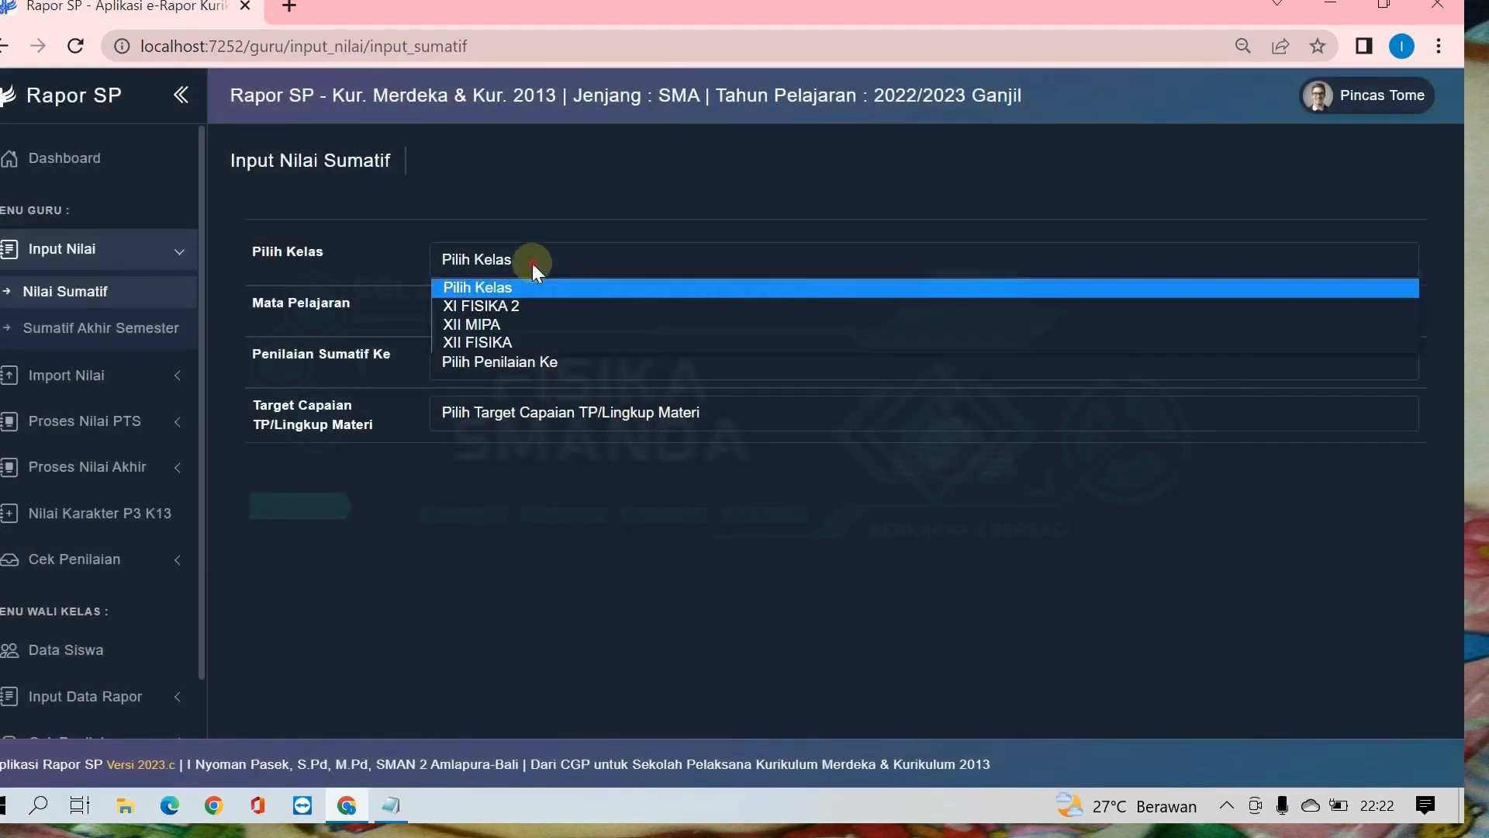
click(515, 345)
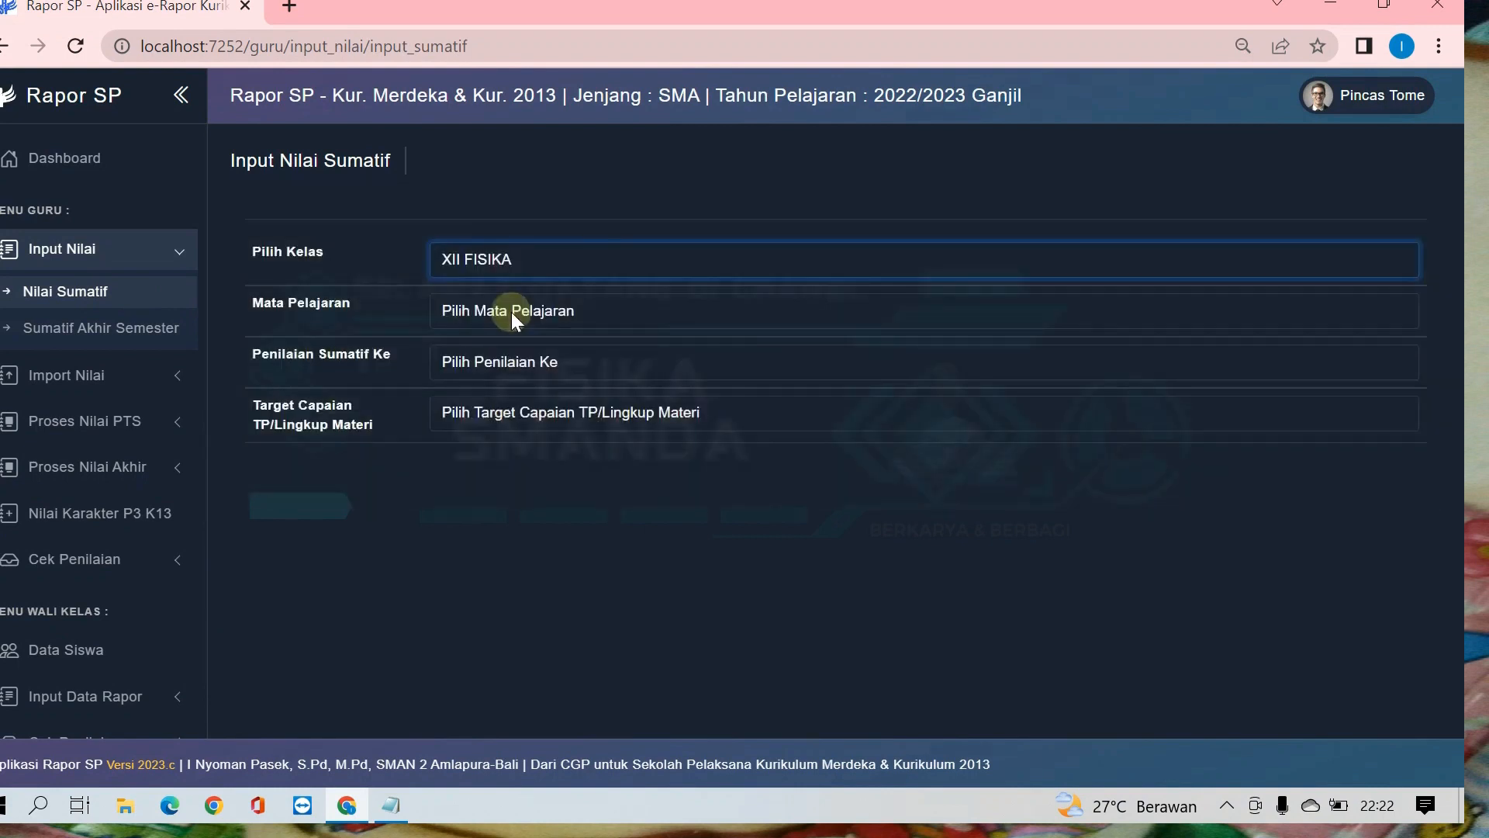
click(510, 312)
click(489, 358)
click(501, 366)
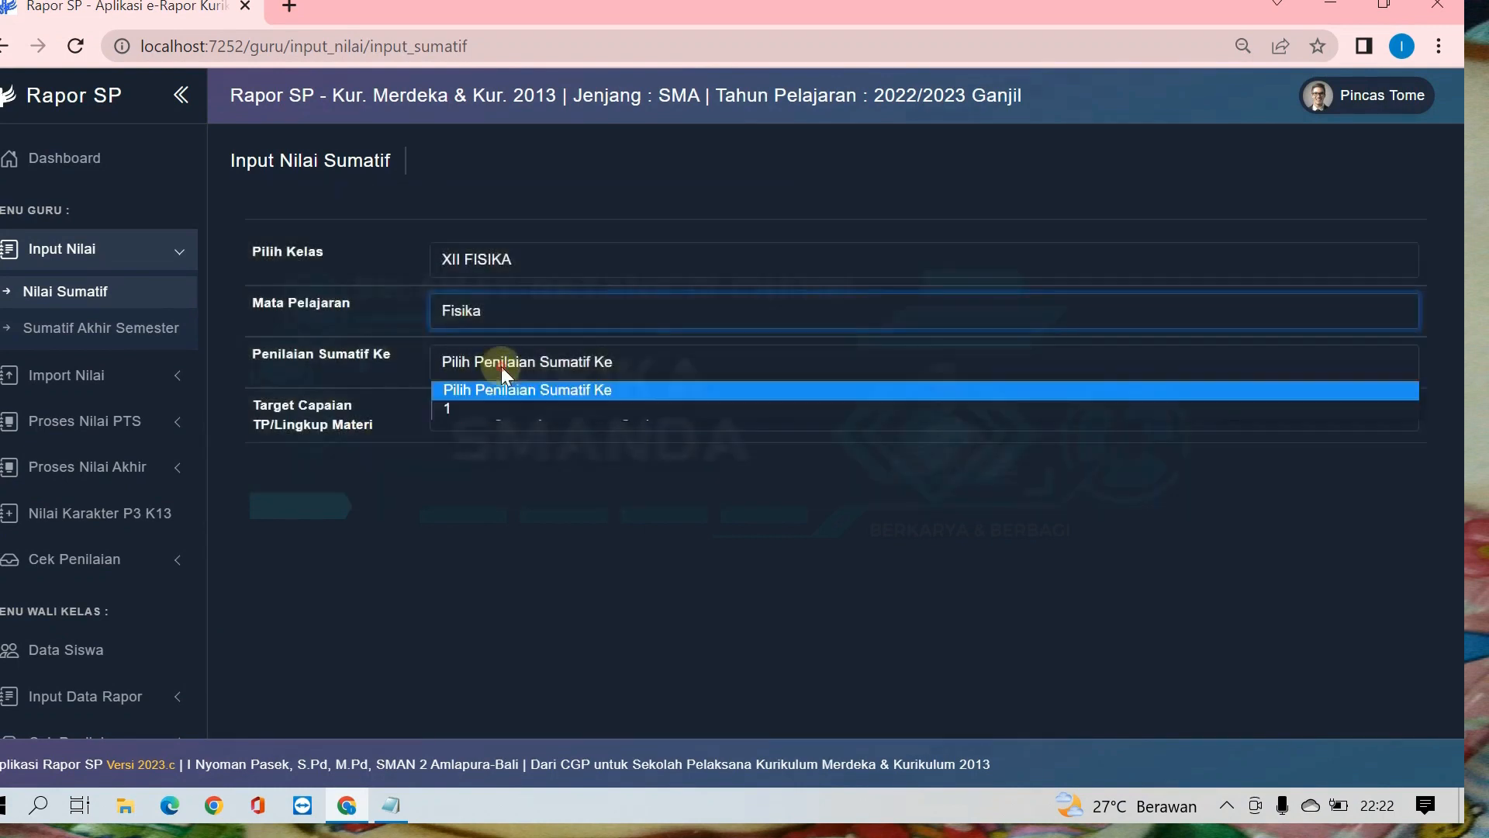
click(480, 410)
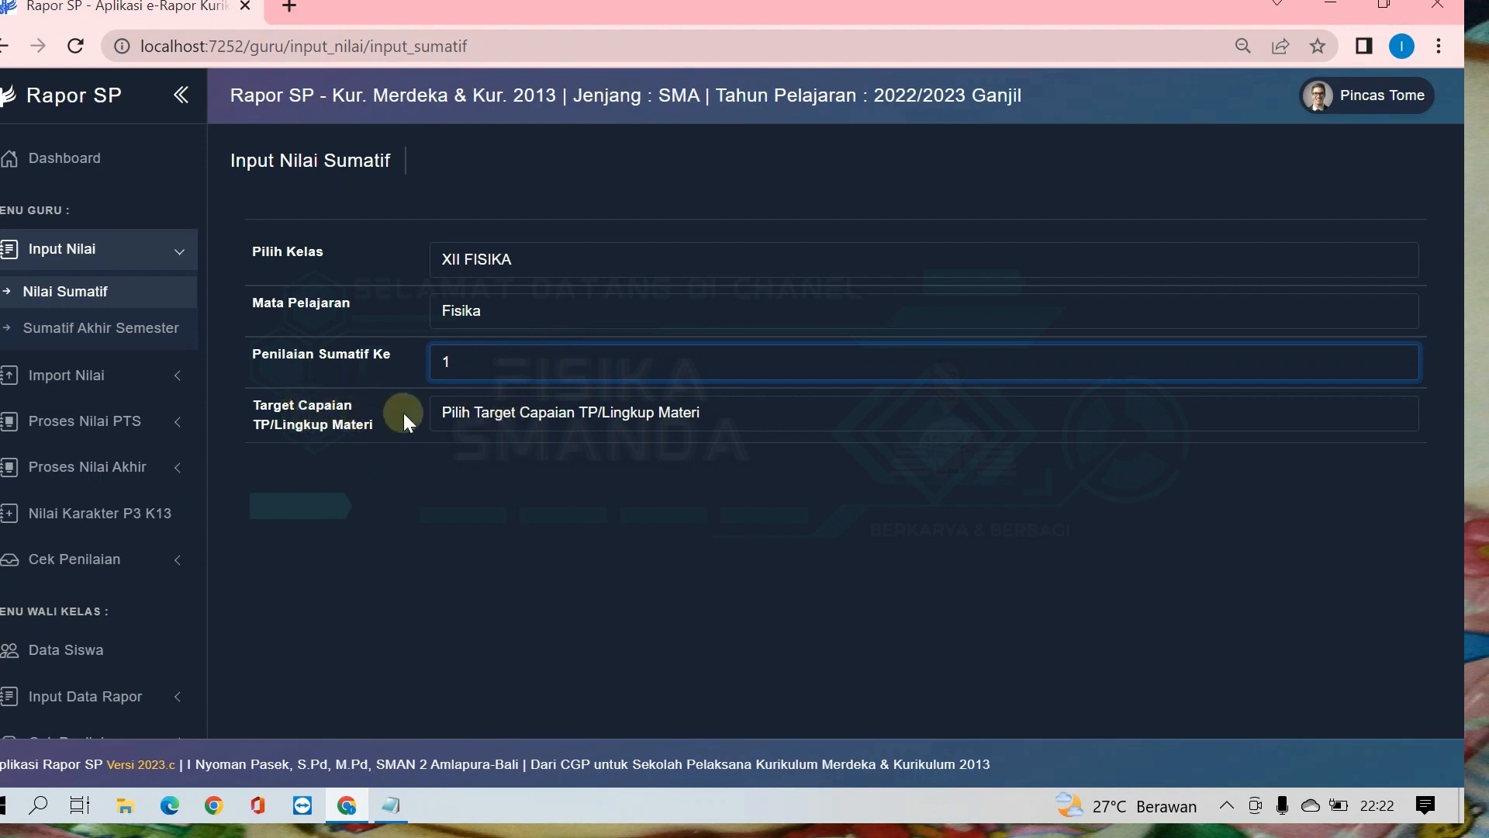
Step: Open the form for adding a new Target Capaian TP/Lingkup Materi and place the cursor in its code field
click(506, 415)
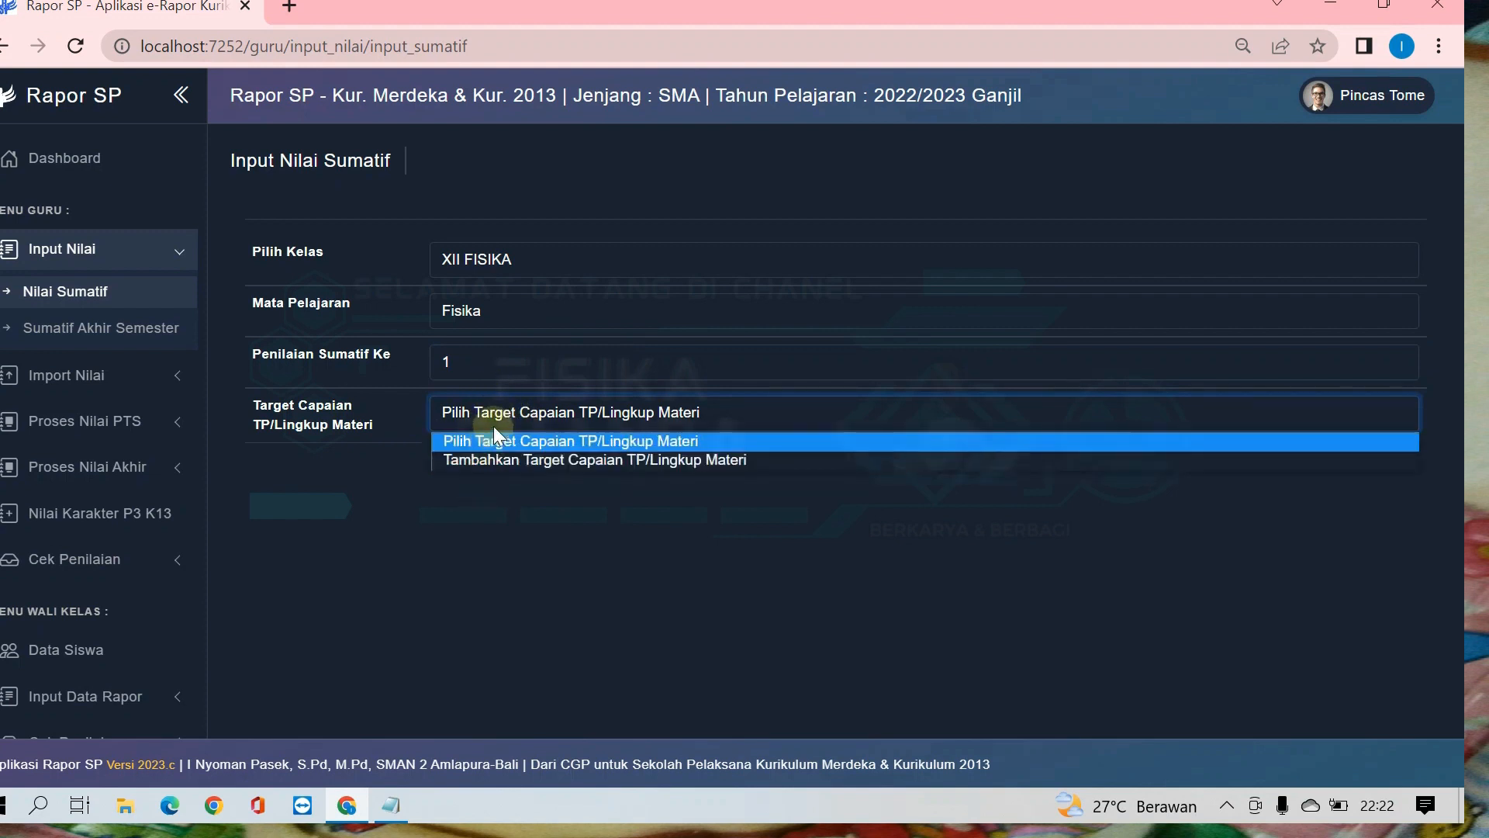
click(530, 456)
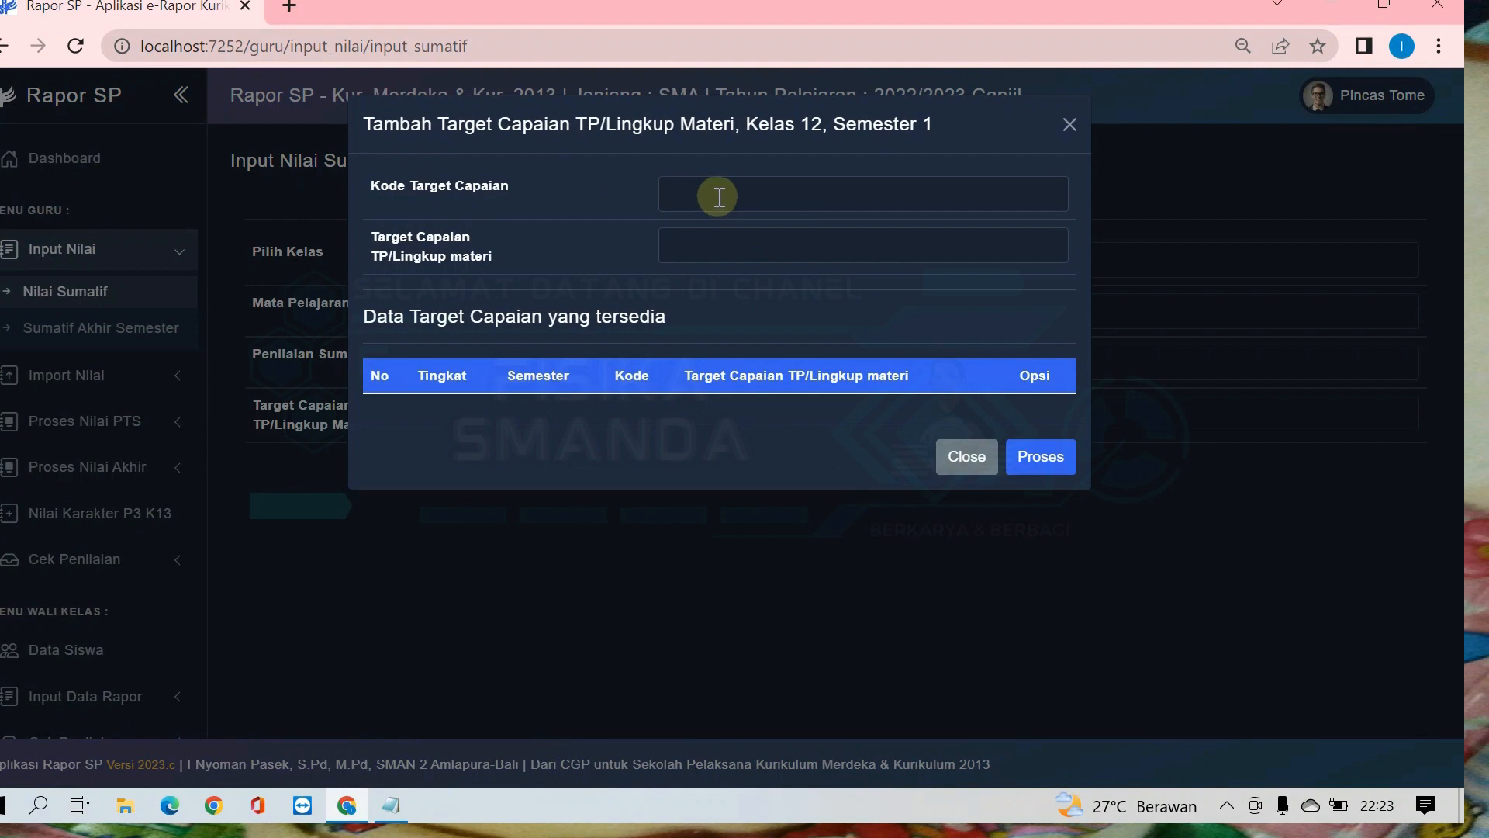
click(703, 245)
click(706, 185)
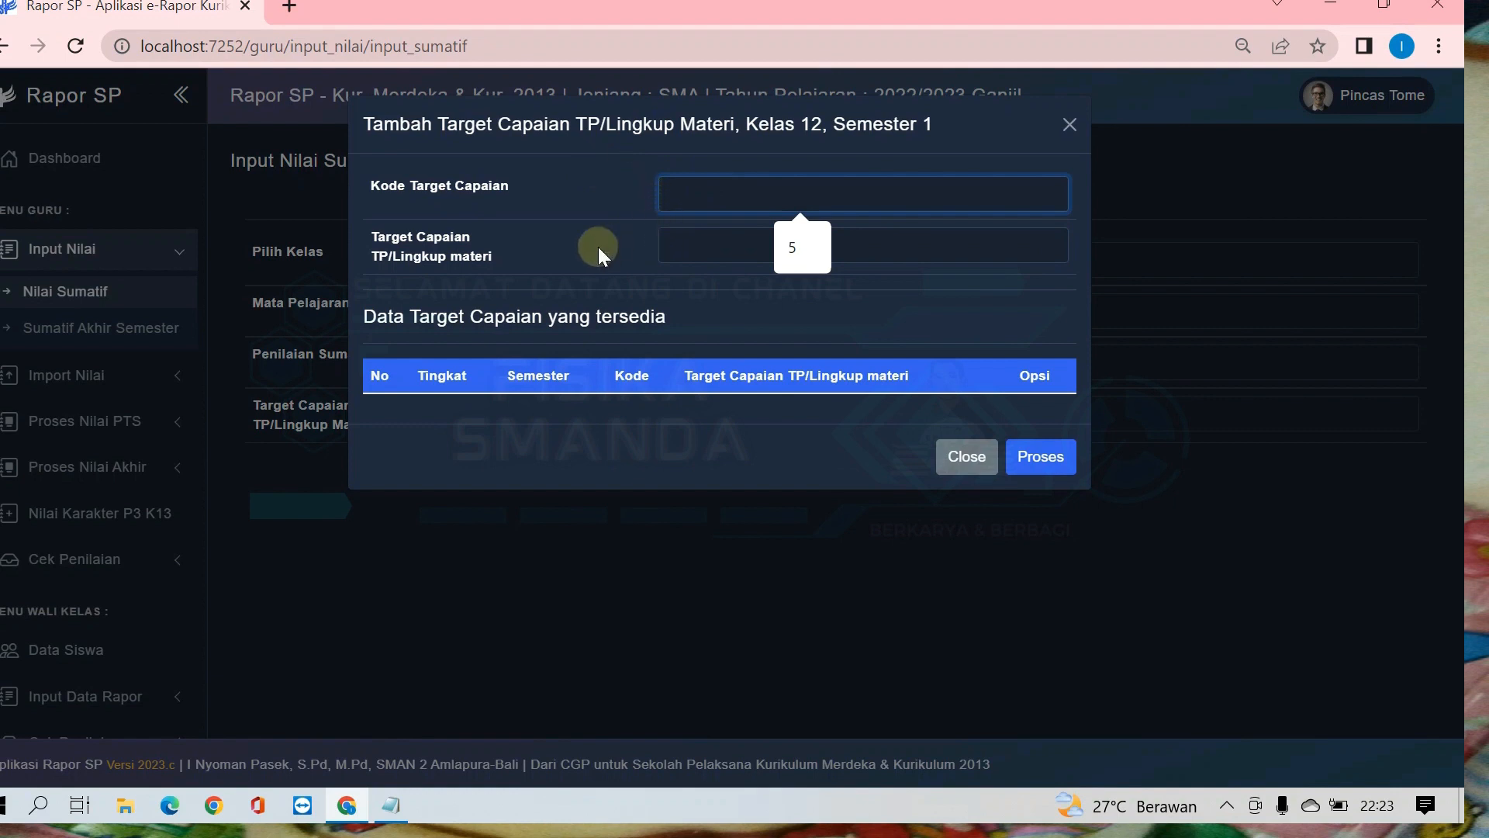
click(712, 252)
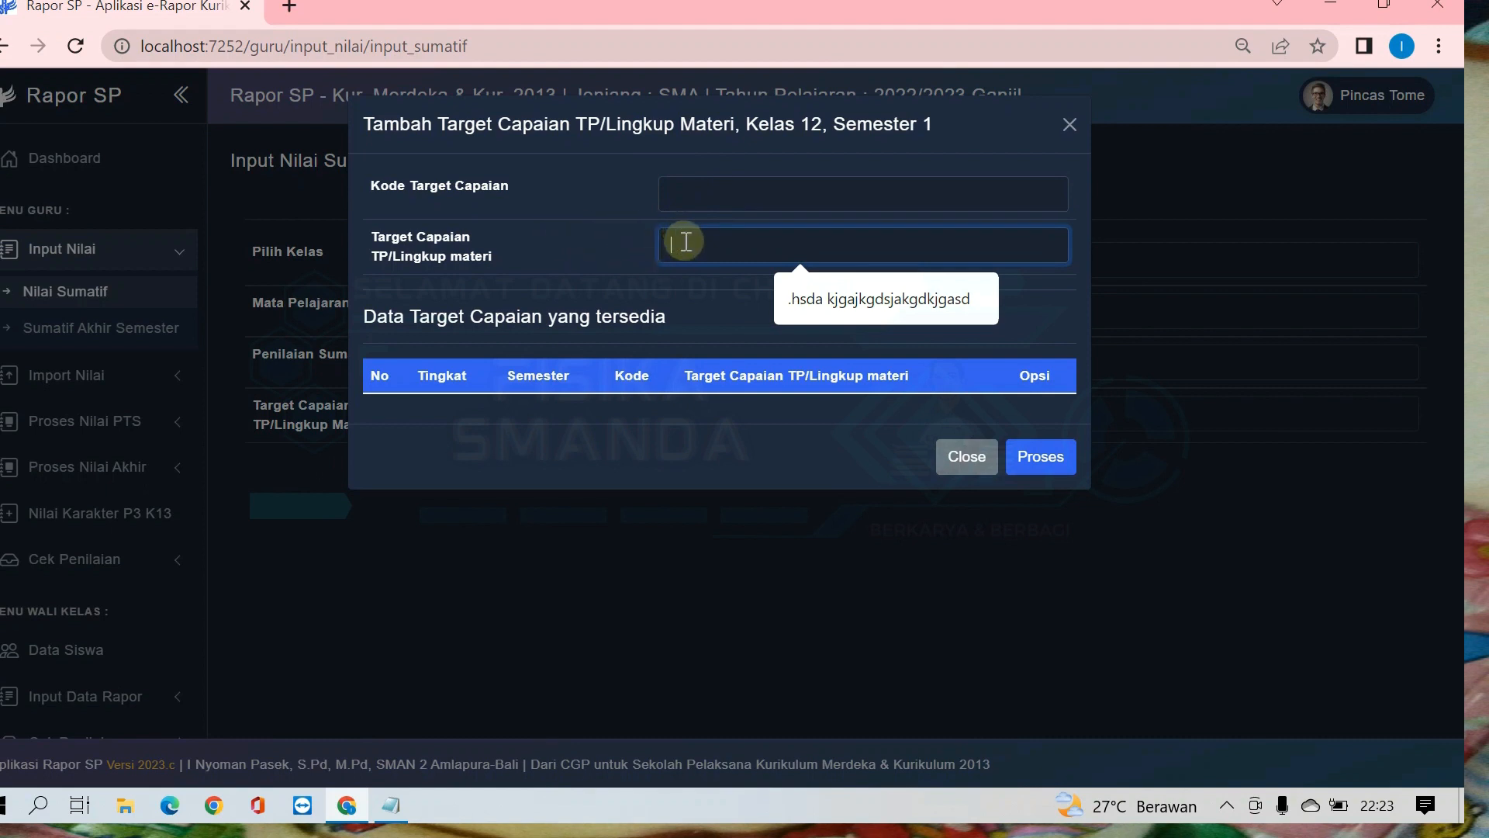
click(479, 207)
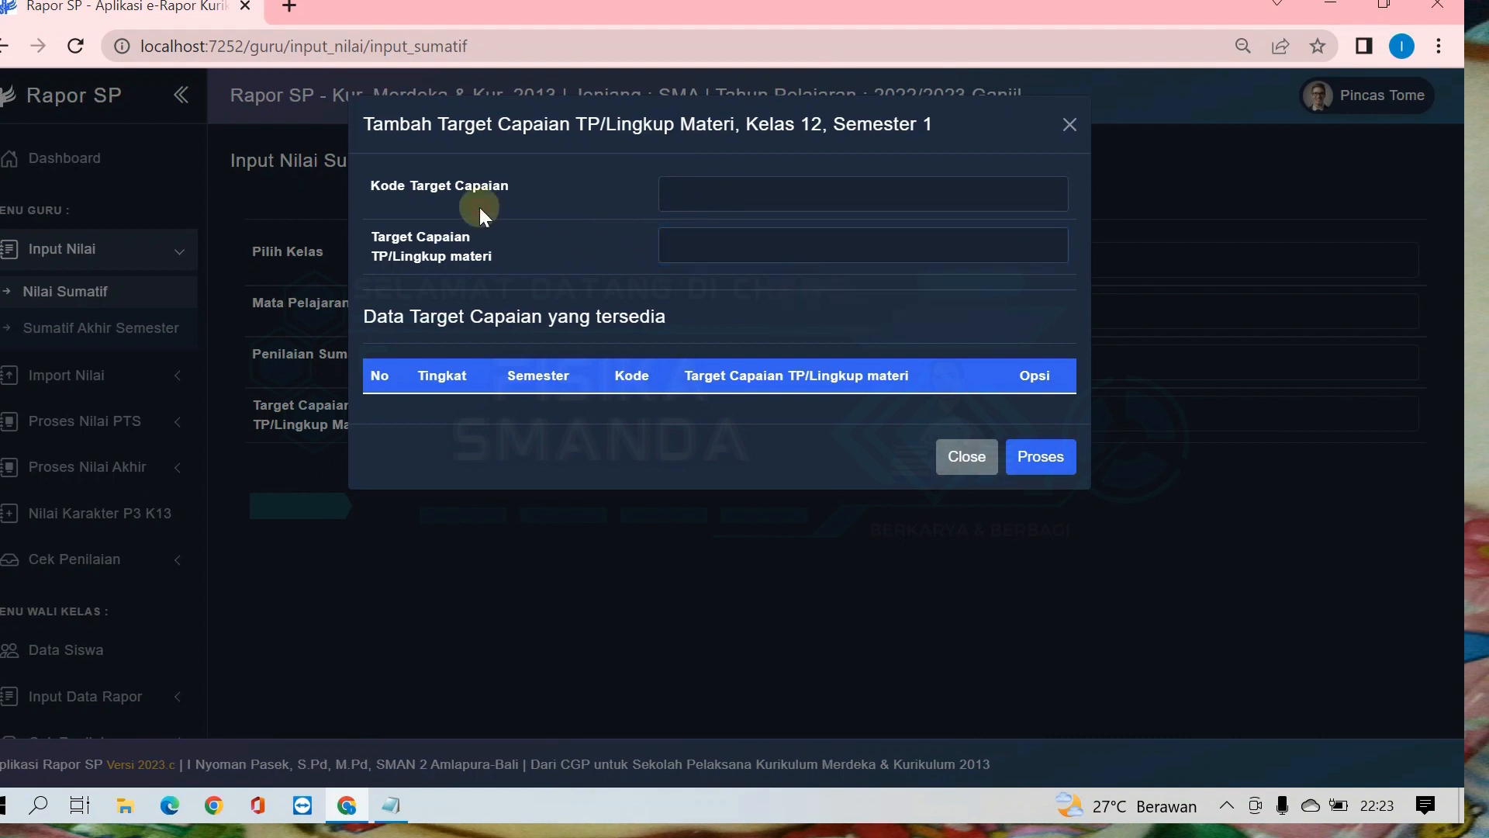
click(716, 195)
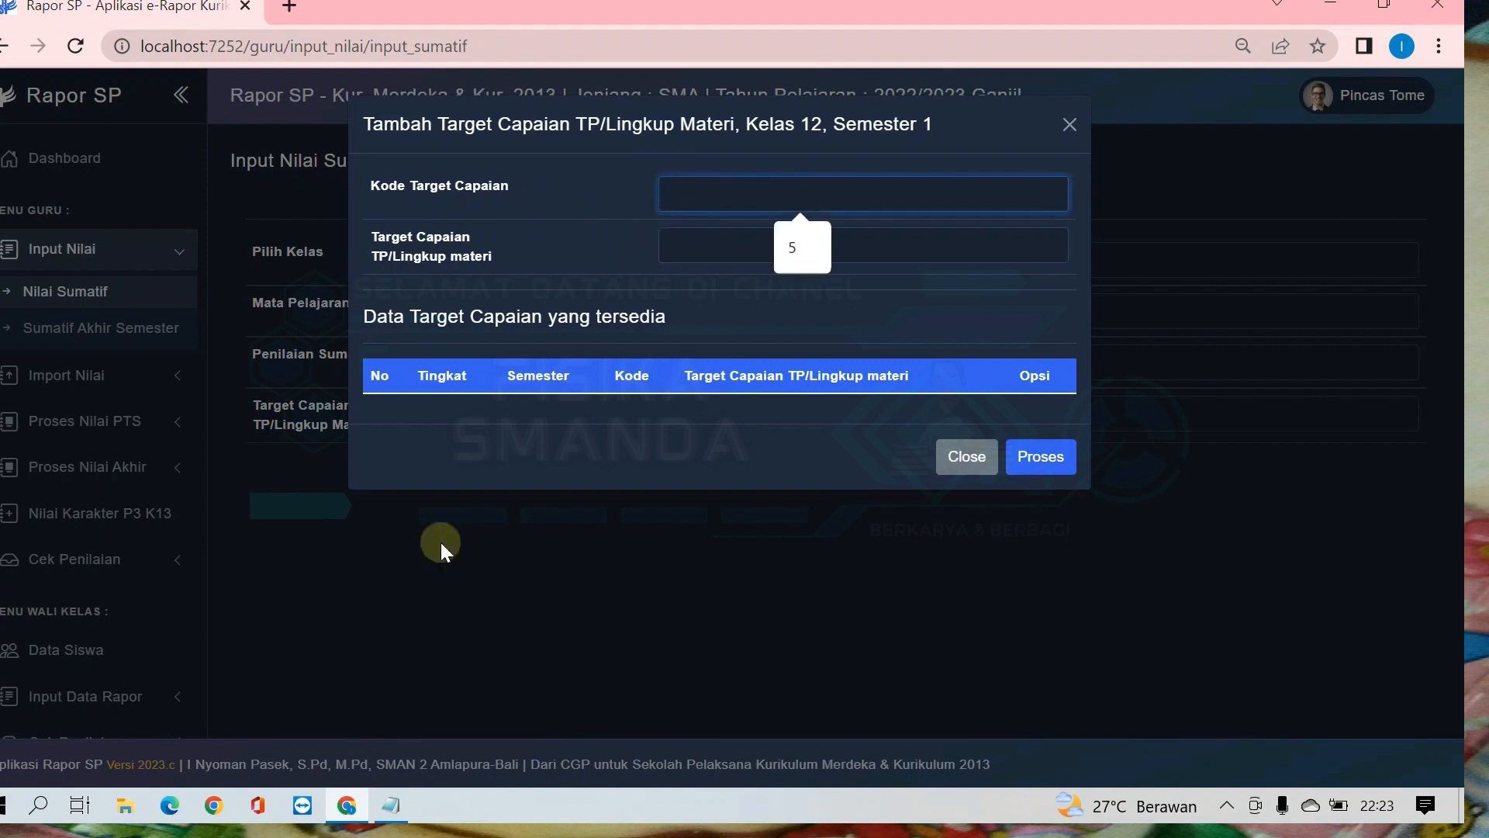
text(3.12)
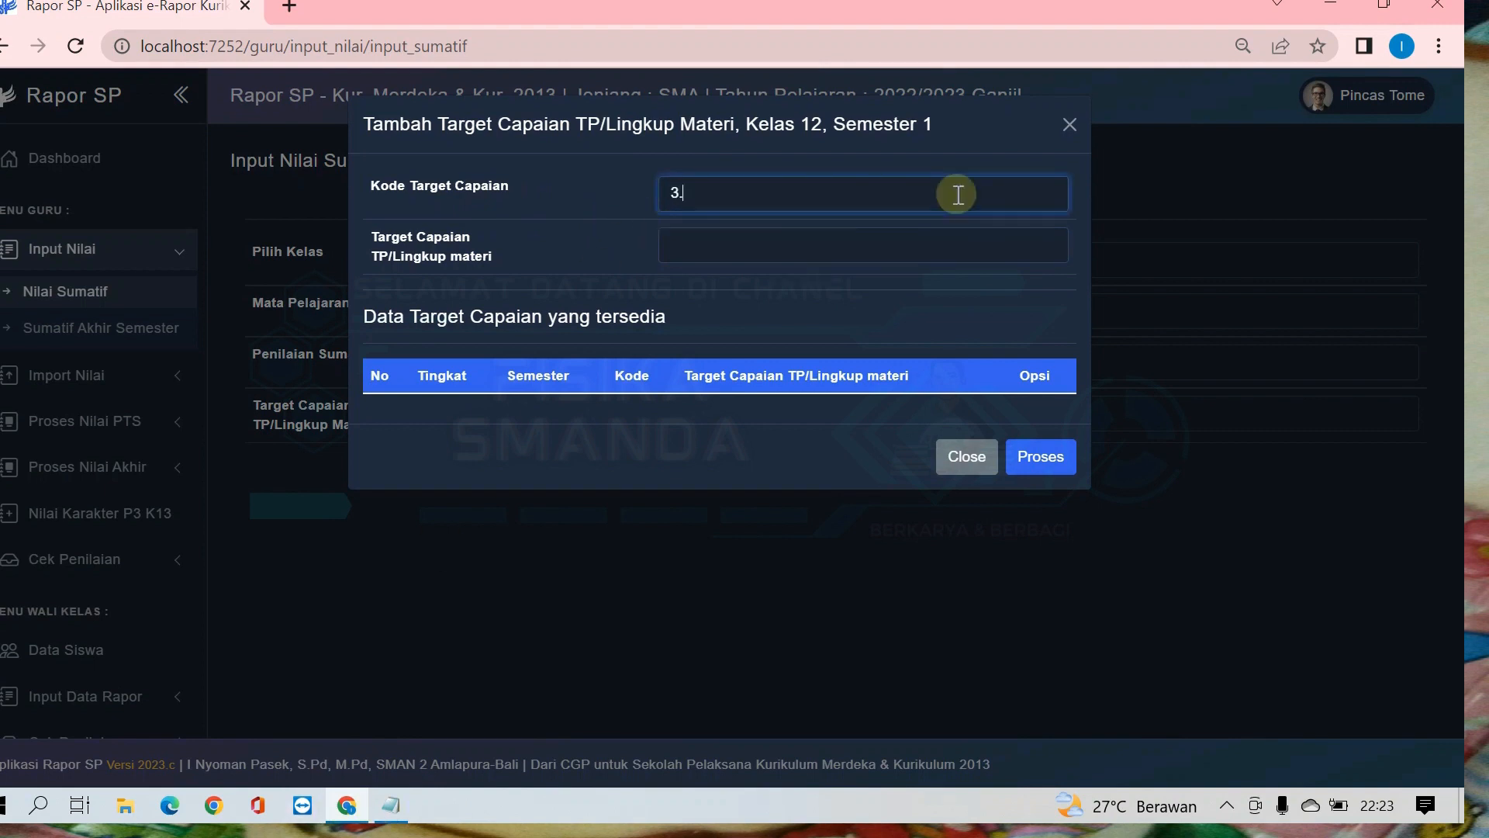
key(BackSpace)
key(BackSpace)
key(BackSpace)
key(BackSpace)
Step: Add the target with code 12.1 and description "Melakukan percobaan tentang induksi magnet", process it, and close the form
text(12.1)
click(696, 243)
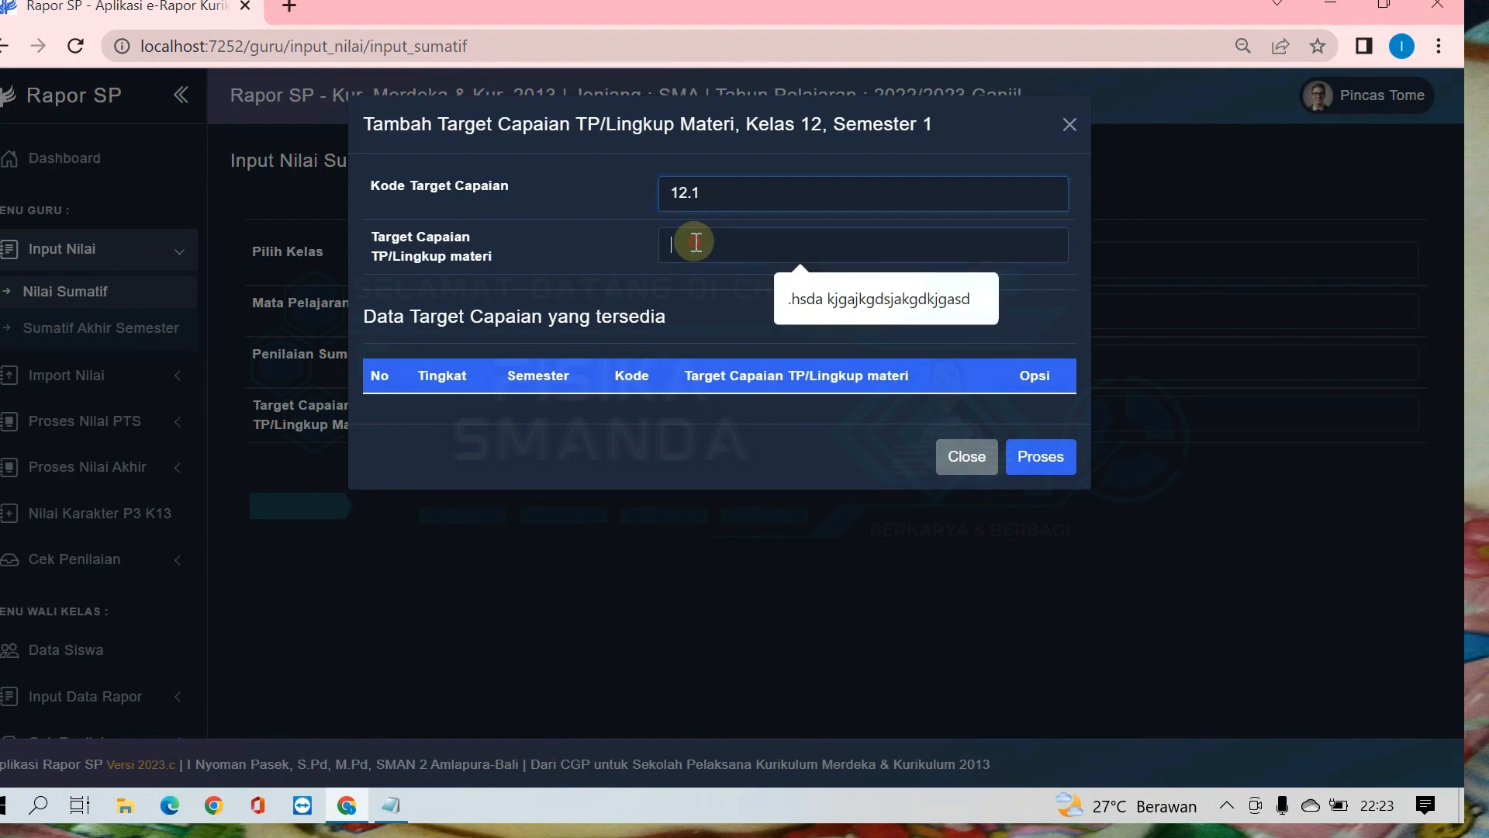
text(Melakukan percobaan tentang  induksi magnet)
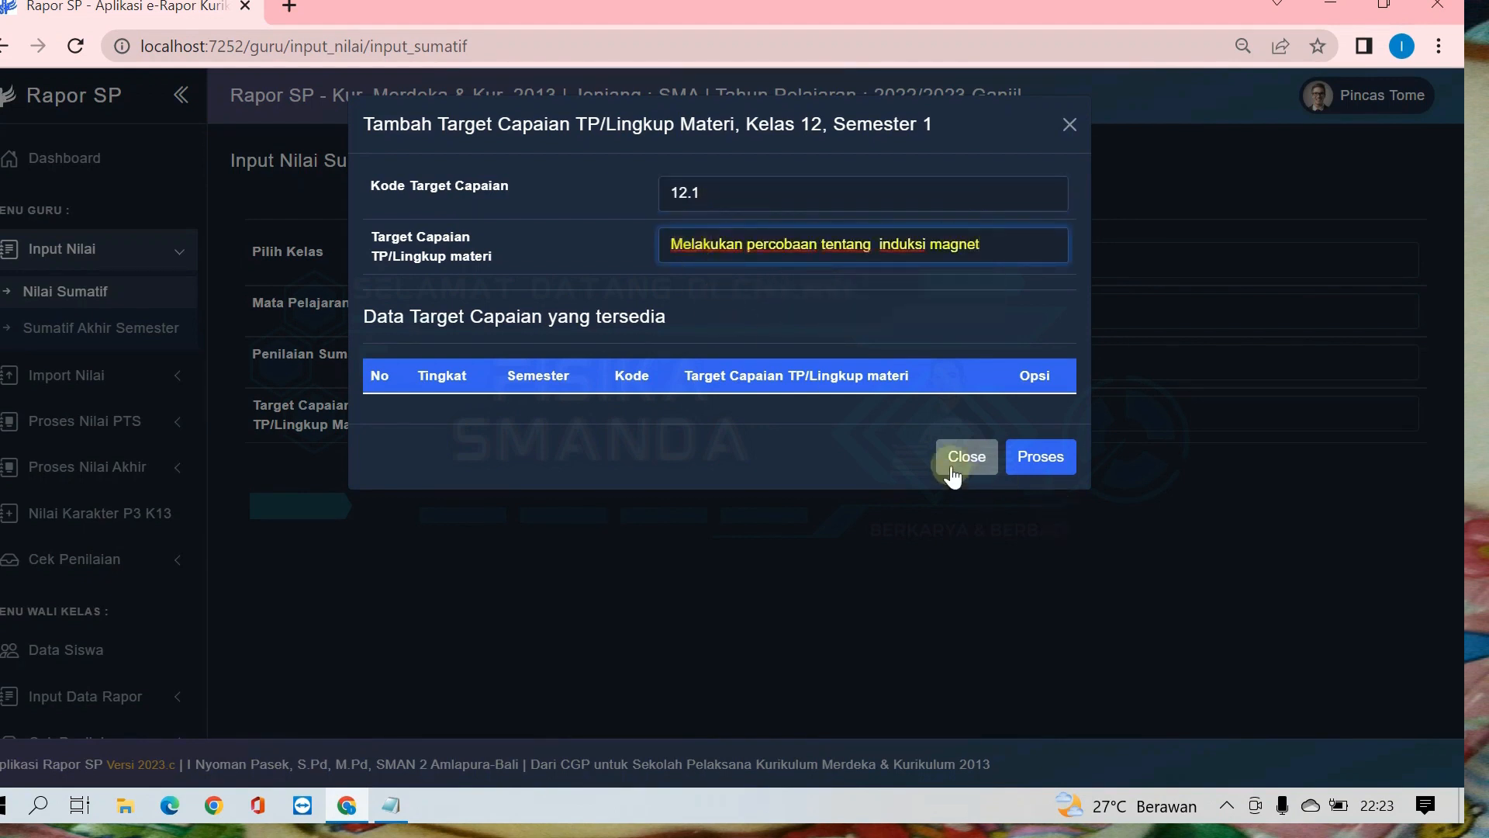
click(1042, 464)
click(978, 458)
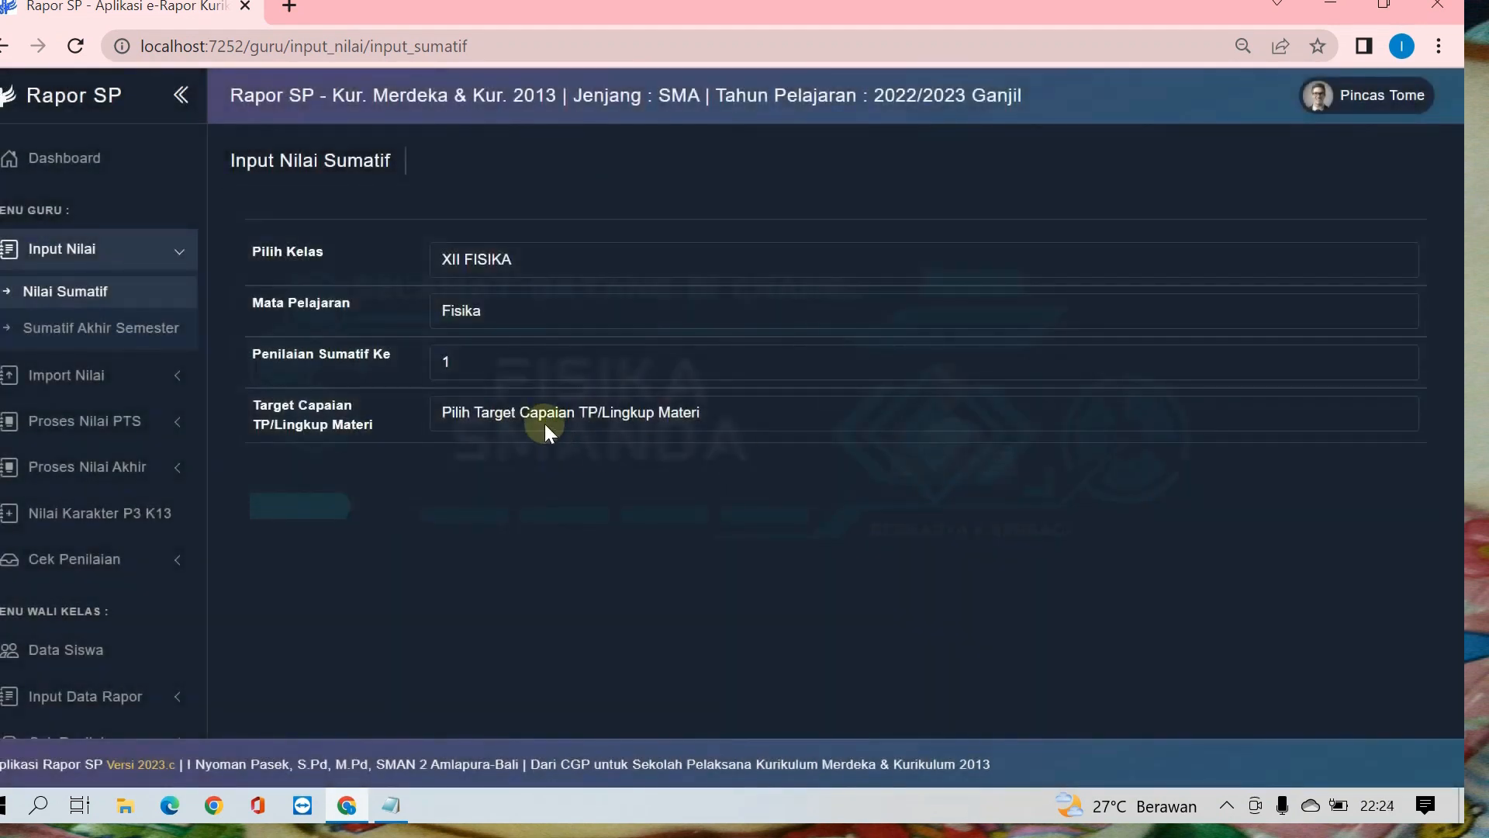
Step: Choose "12.1|Melakukan percobaan tentang induksi magnet" as the Target Capaian TP/Lingkup Materi
click(544, 421)
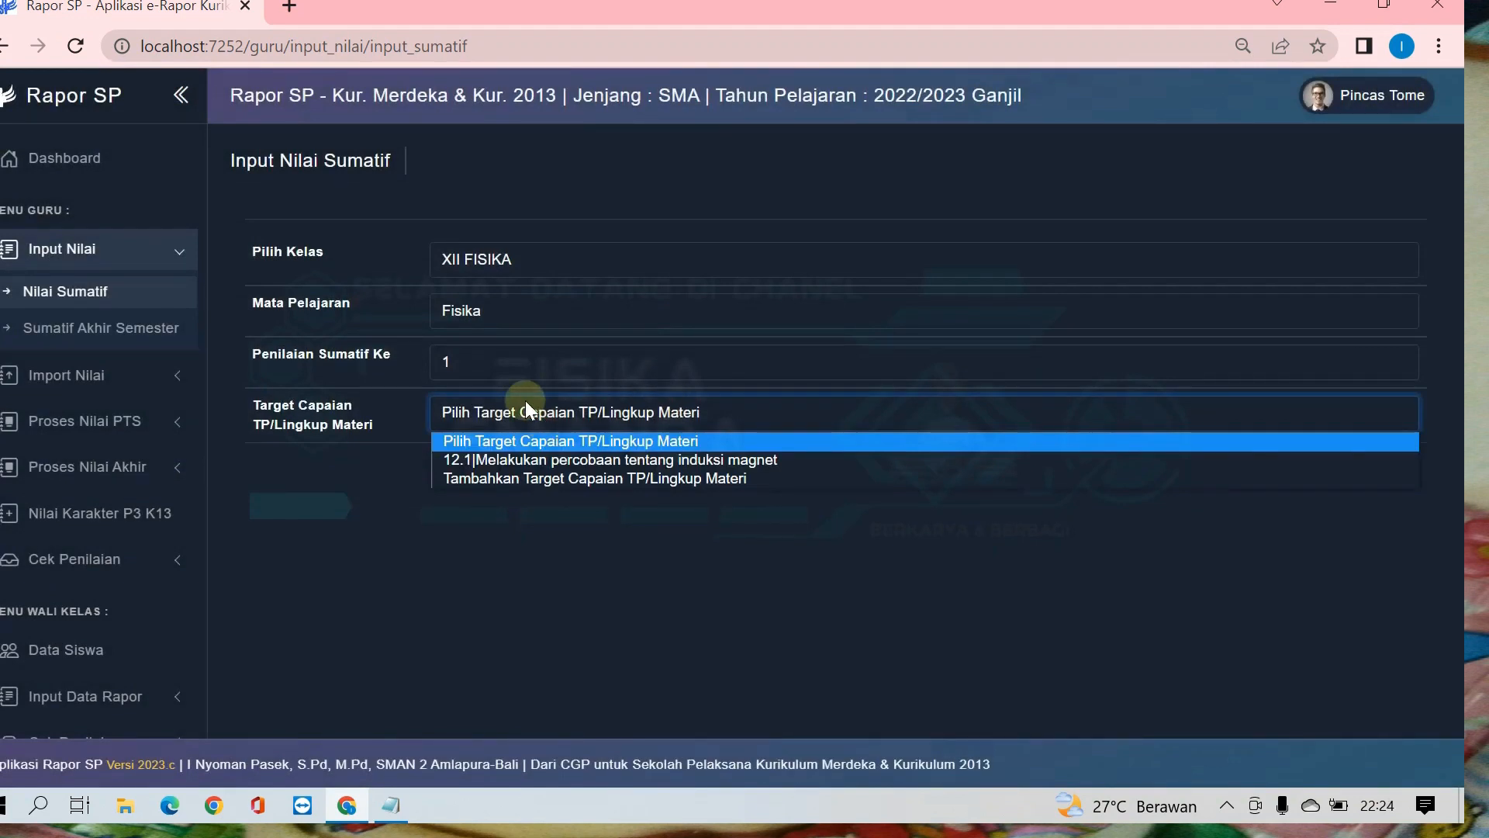
click(506, 460)
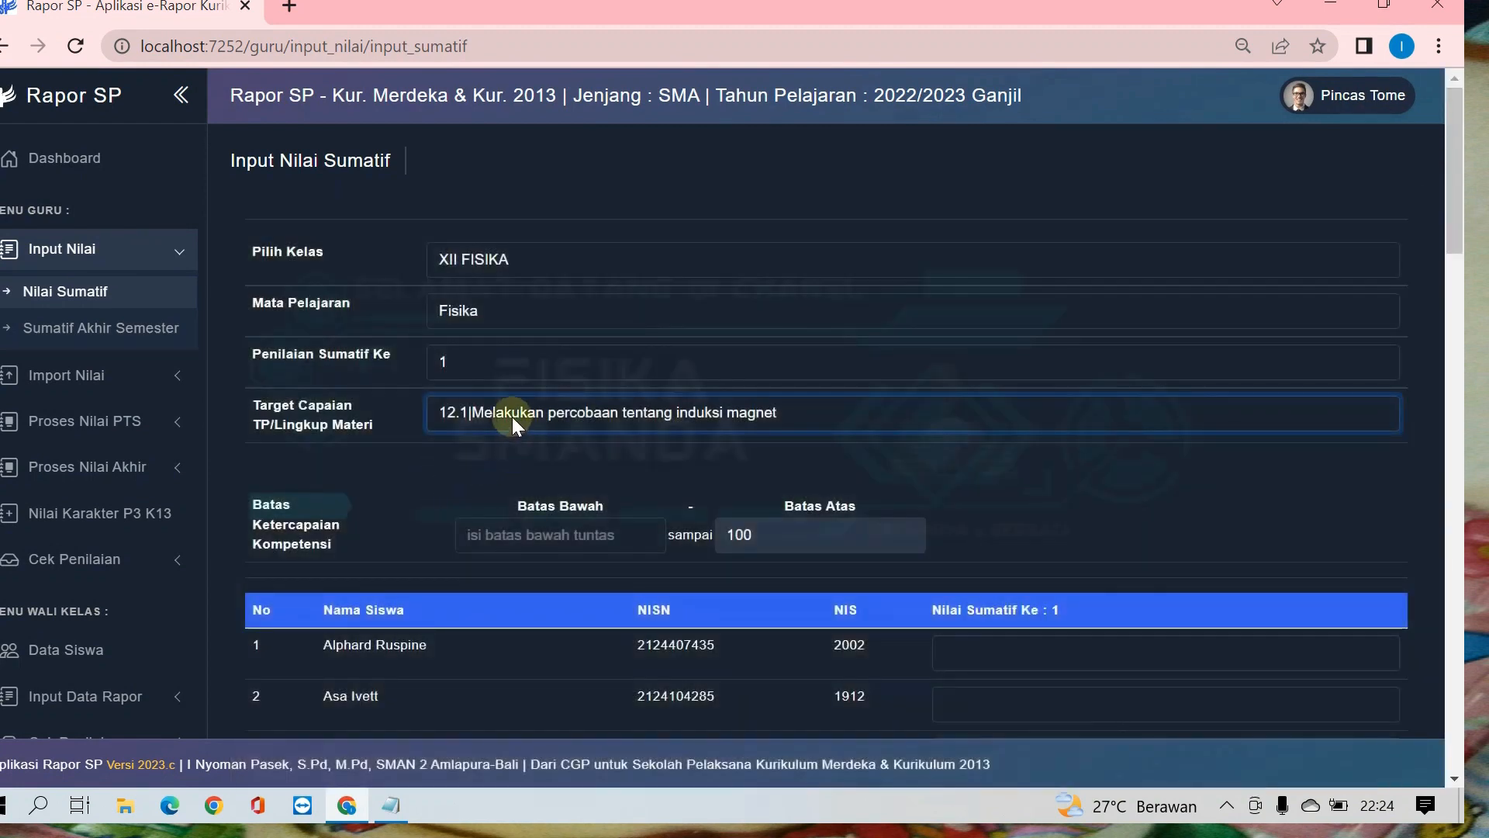
click(512, 417)
click(497, 455)
Step: Set the Batas Bawah of the Batas Ketercapaian Kompetensi to 70
scroll(497, 454, down, 1)
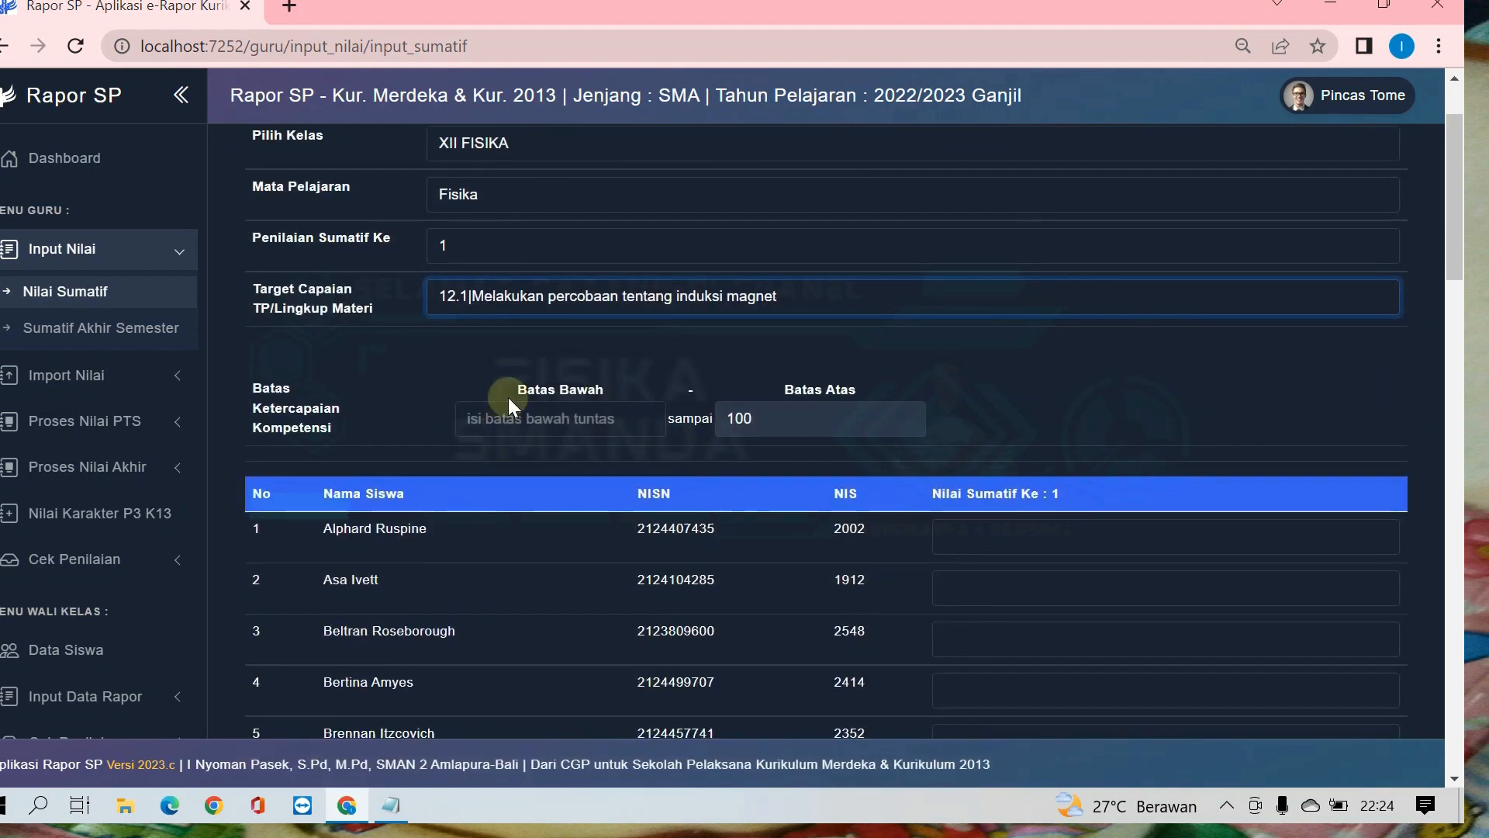
scroll(501, 397, down, 1)
scroll(520, 372, up, 1)
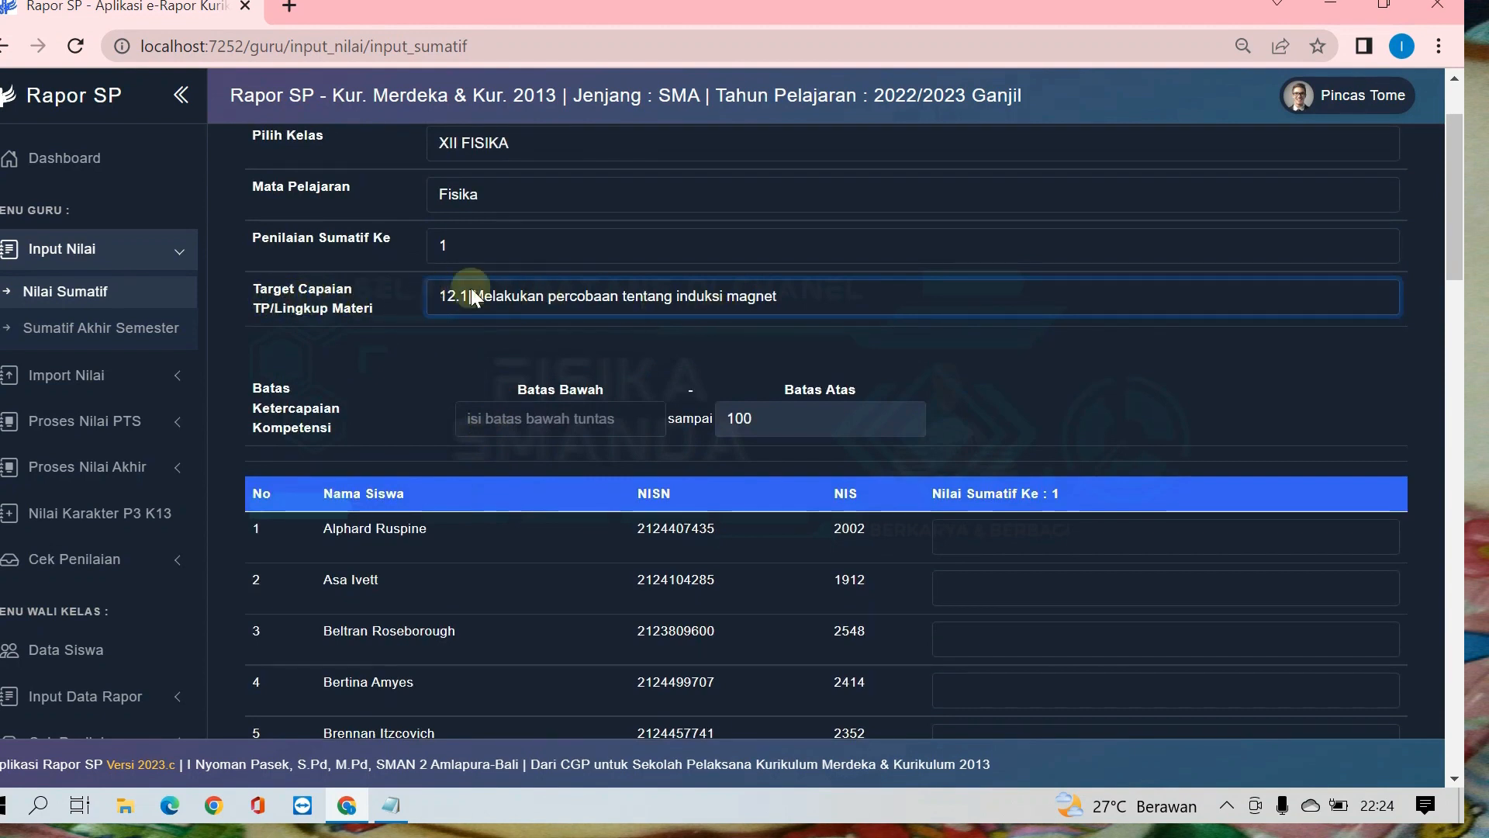
click(518, 417)
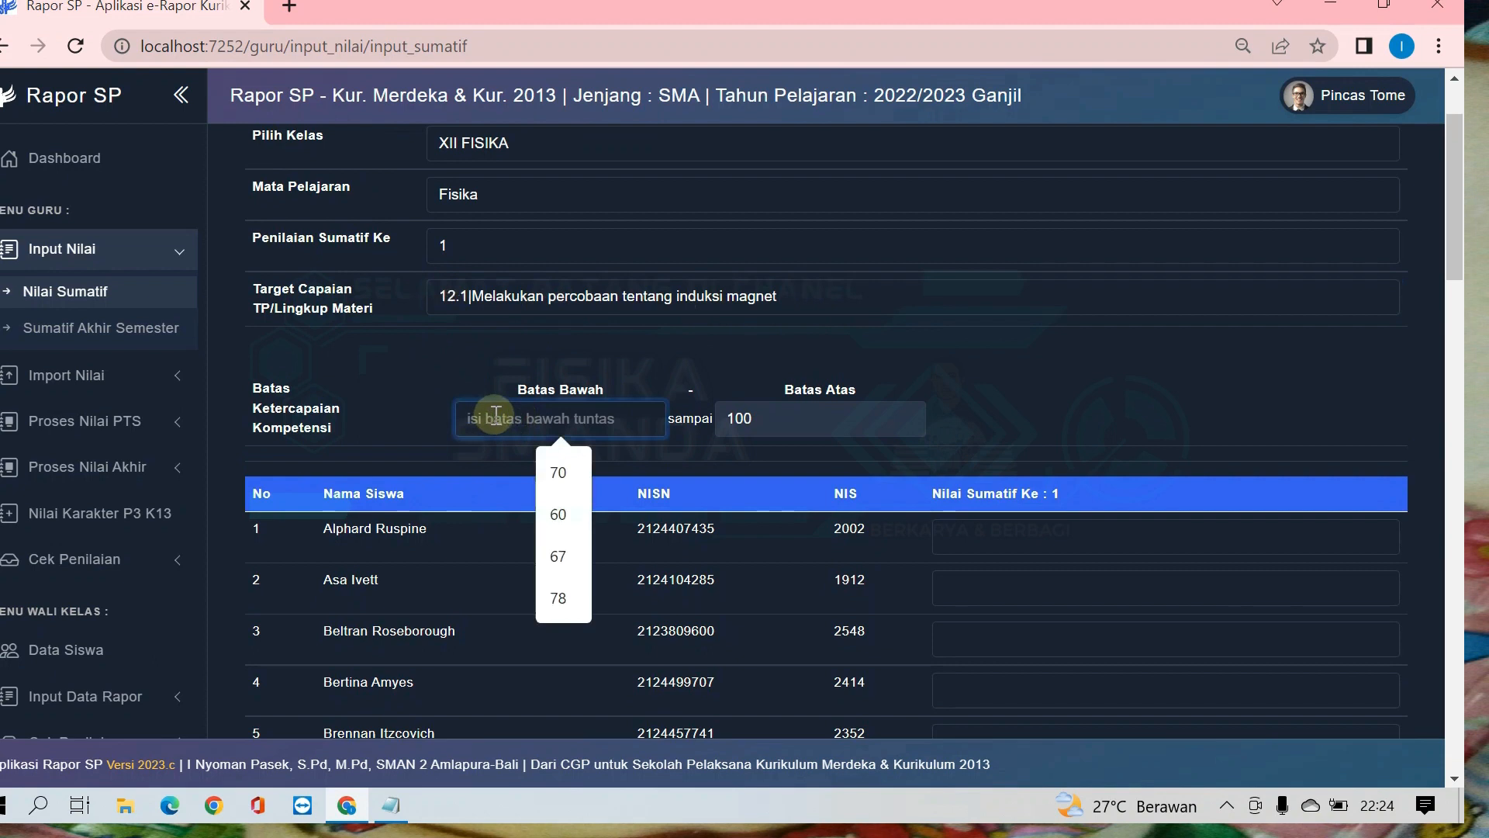
text(70)
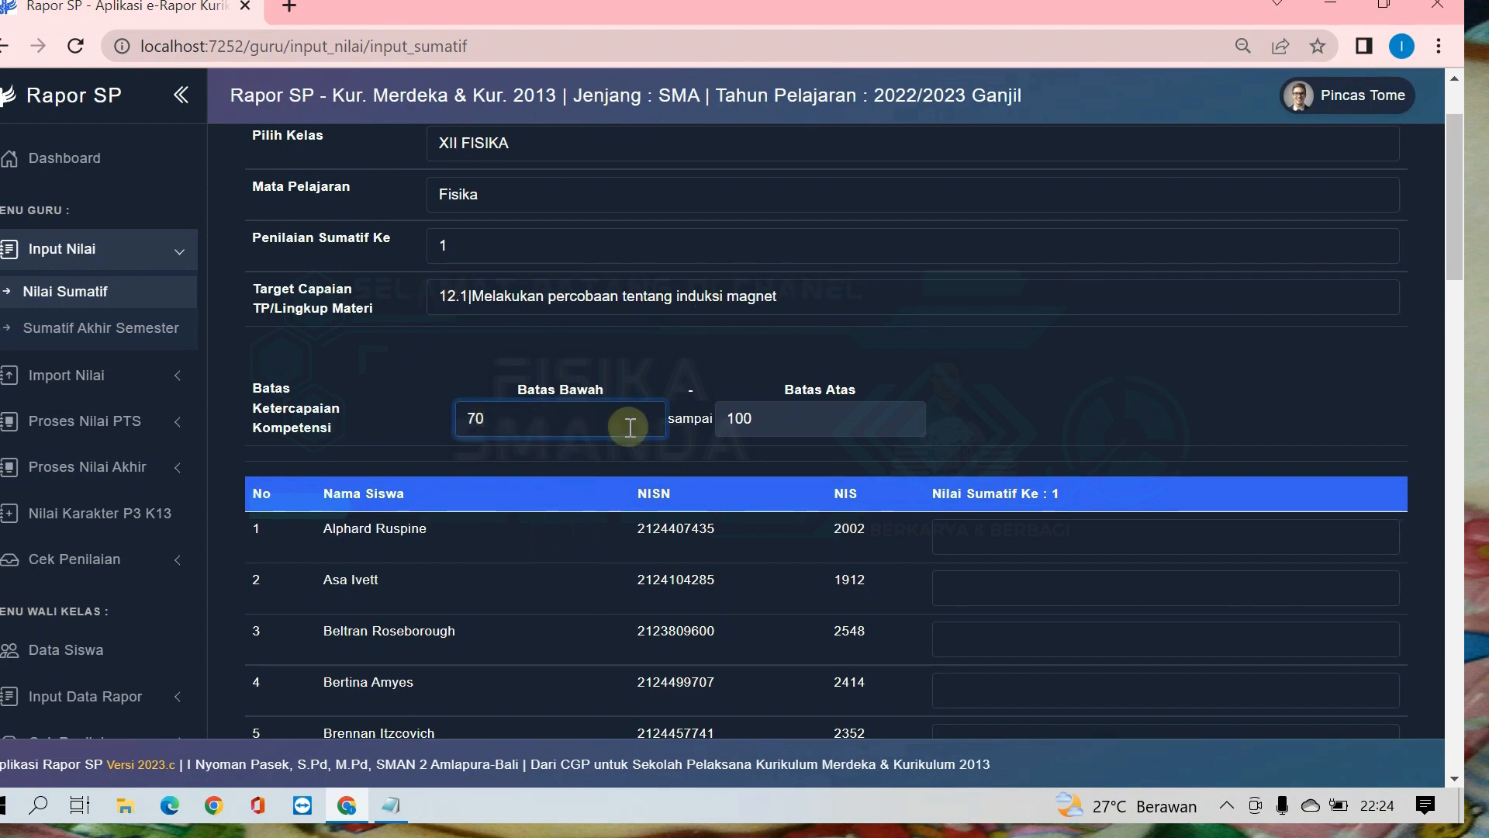
click(1037, 404)
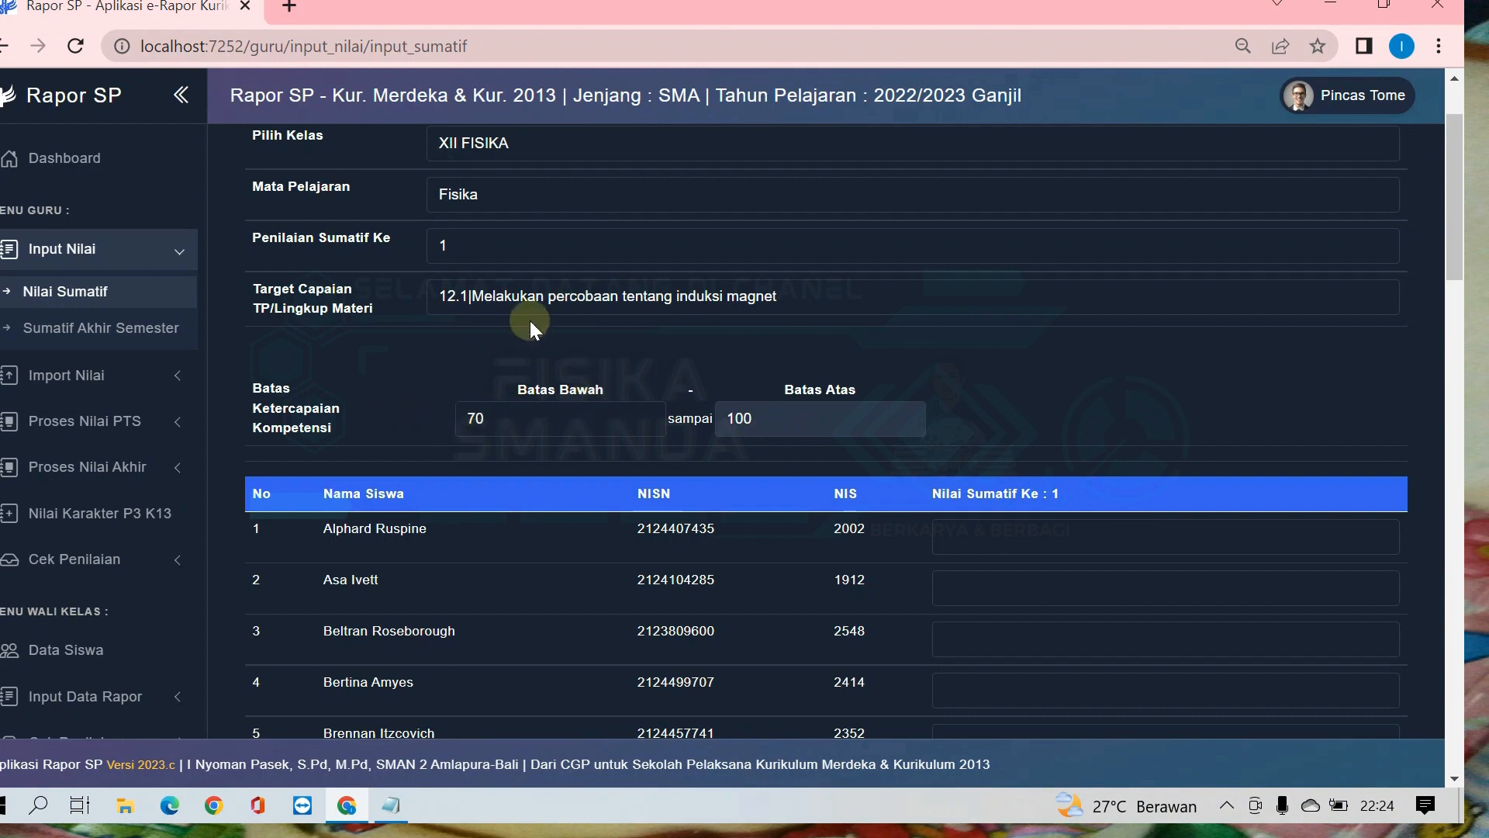
Step: Enter Nilai Sumatif Ke 1 scores for all 44 students, starting with 89, 87, 78, 76, 67 and 78
scroll(515, 349, down, 1)
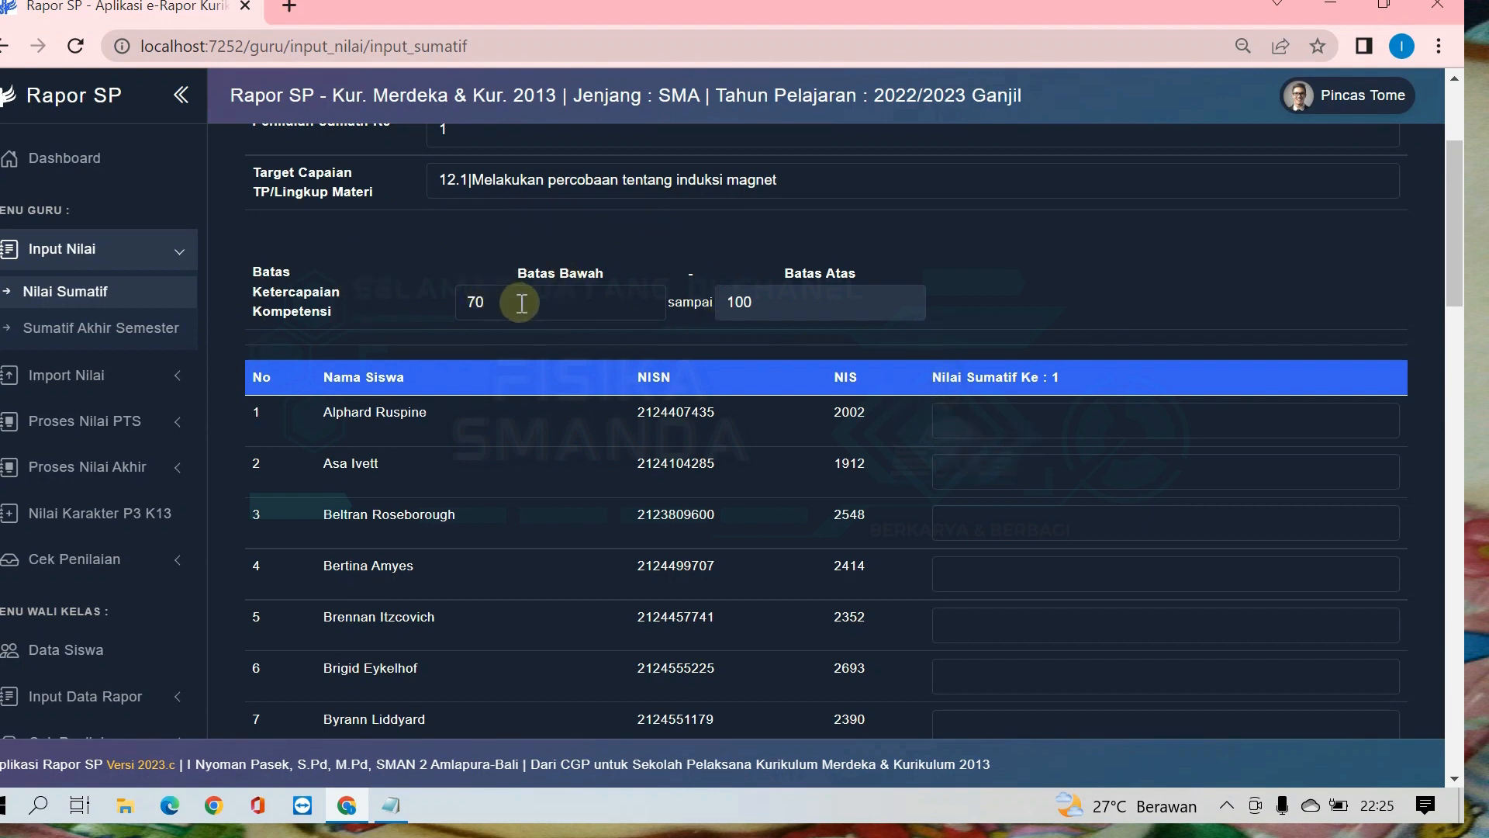
click(961, 418)
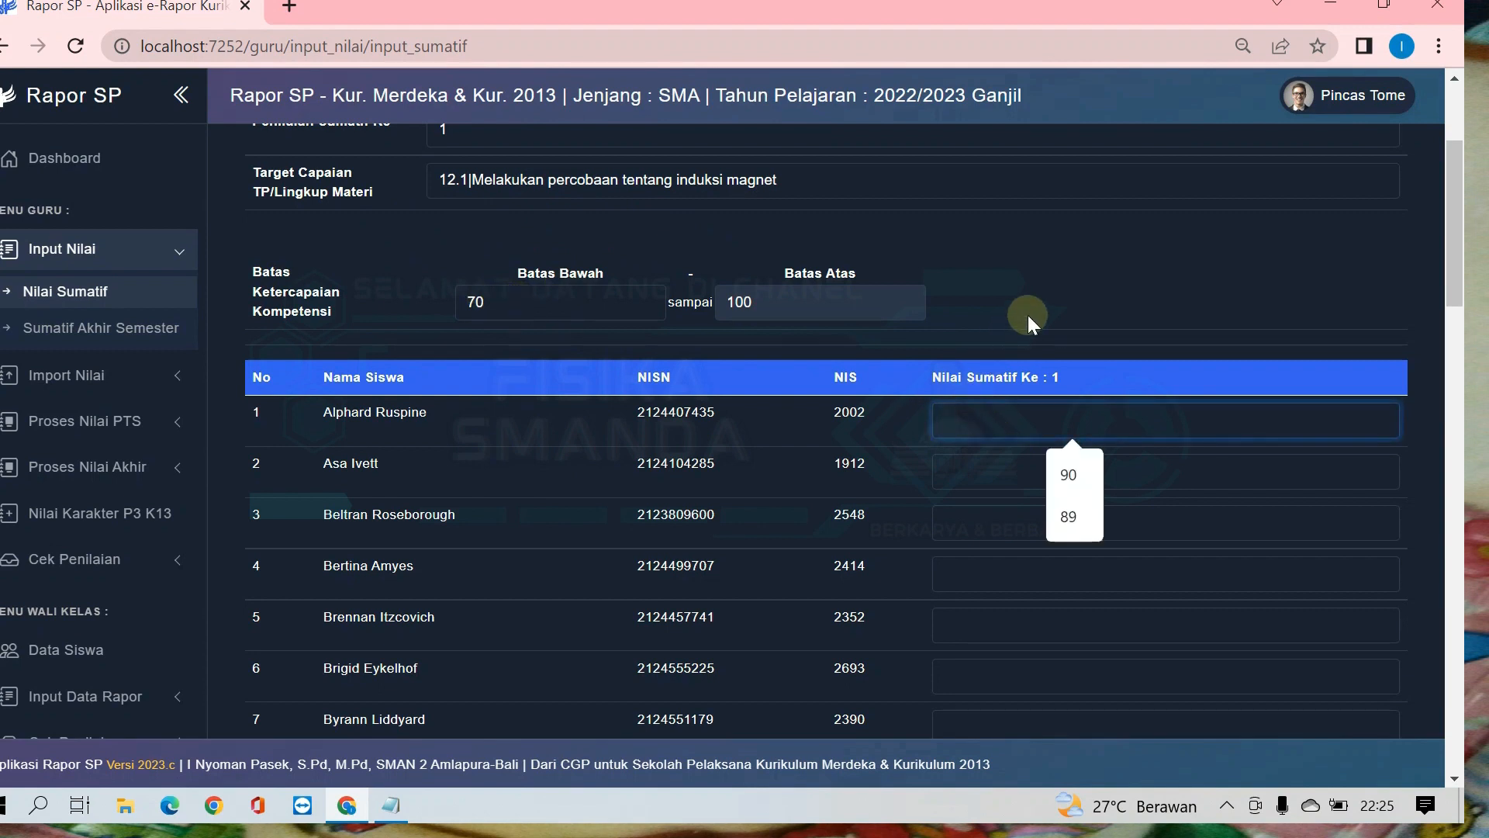
text(89)
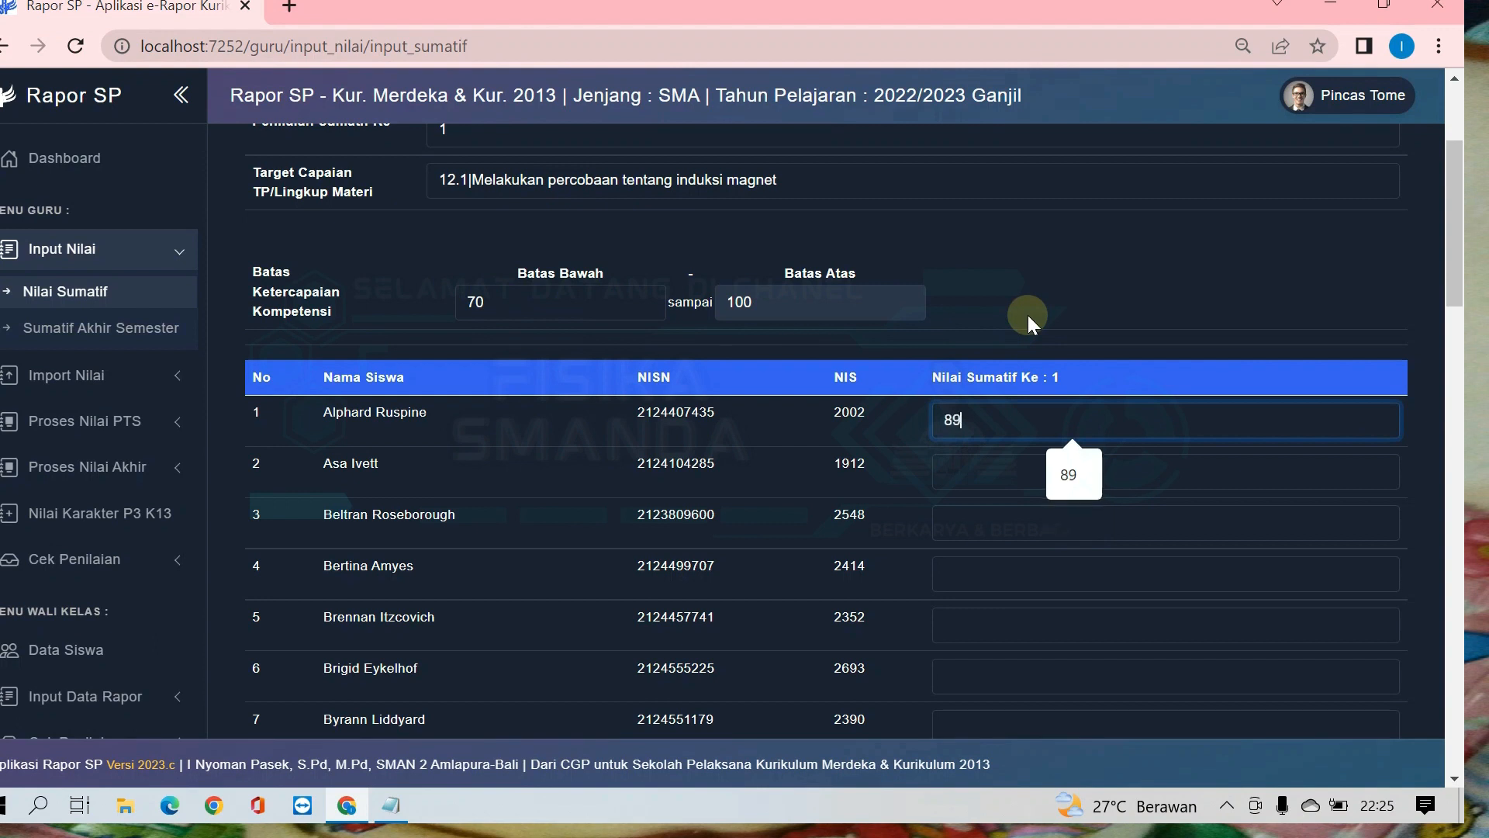
key(Tab)
text(87)
key(Tab)
text(78)
key(Tab)
text(78)
key(Tab)
text(87)
key(Tab)
text(78)
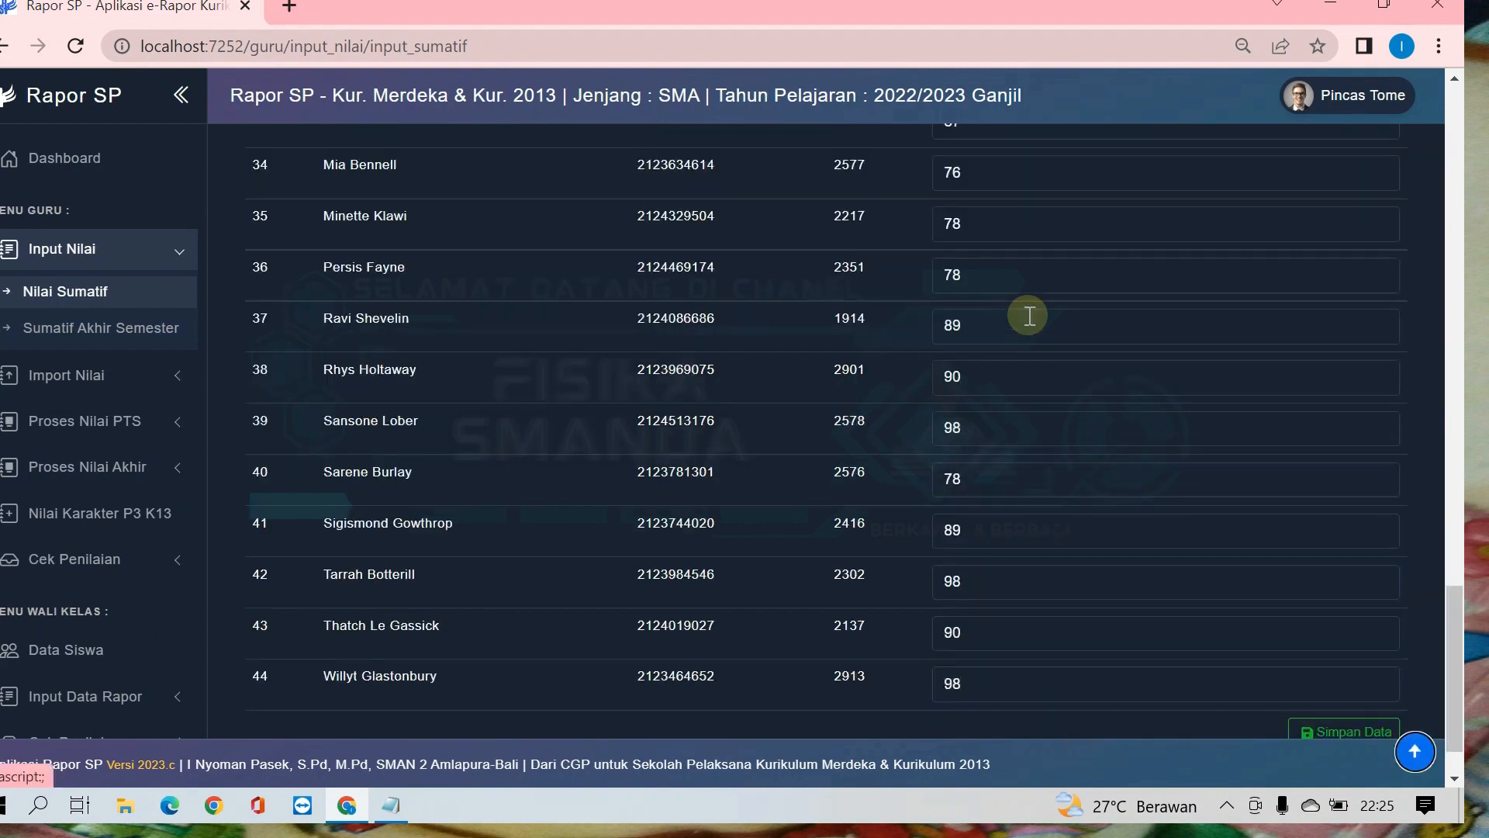
Step: Check the completed score list for XII FISIKA from first to last student and save the data
scroll(1063, 558, down, 1)
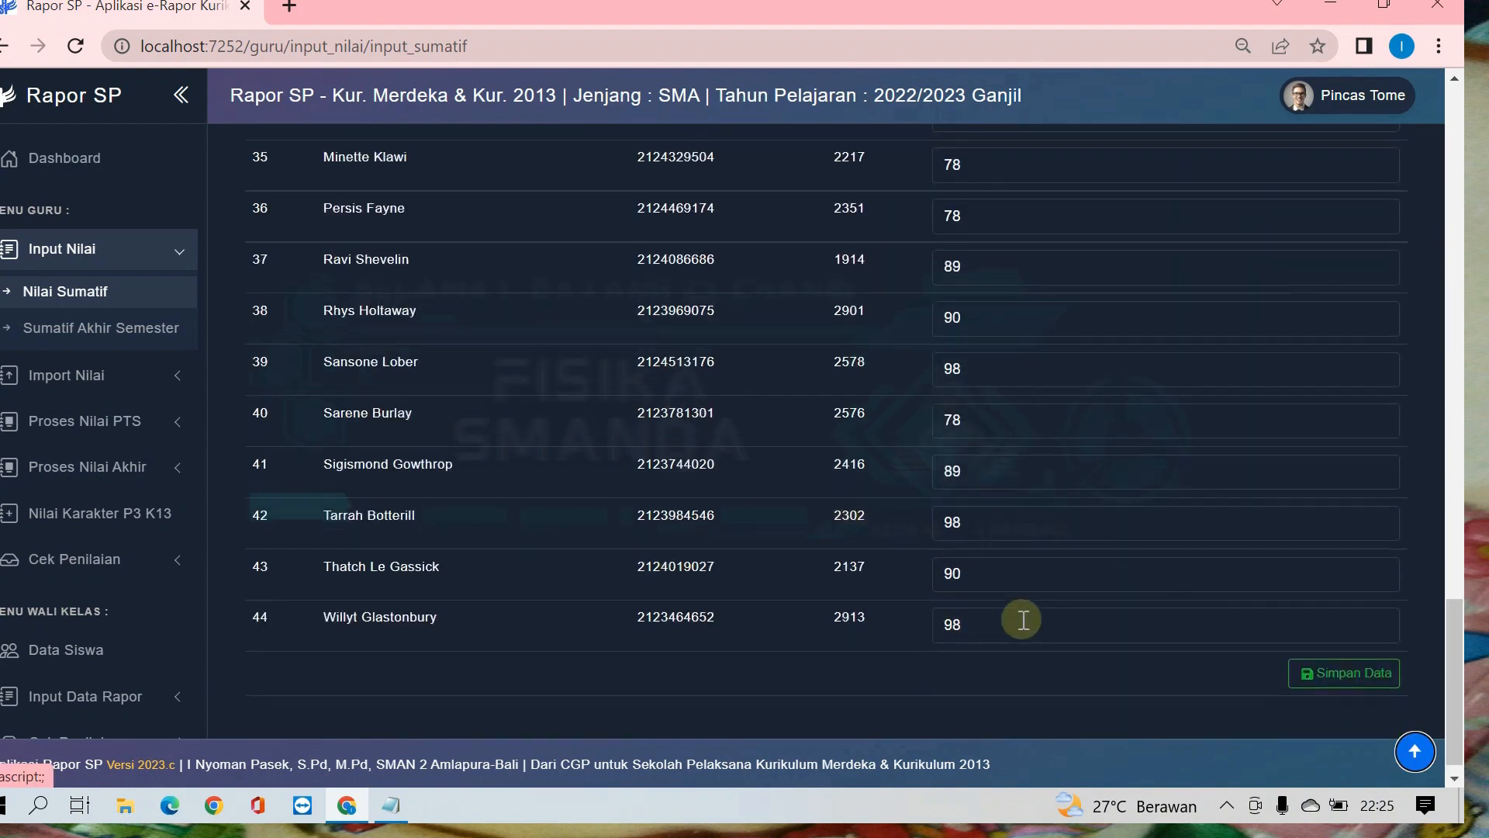
scroll(1024, 614, up, 20)
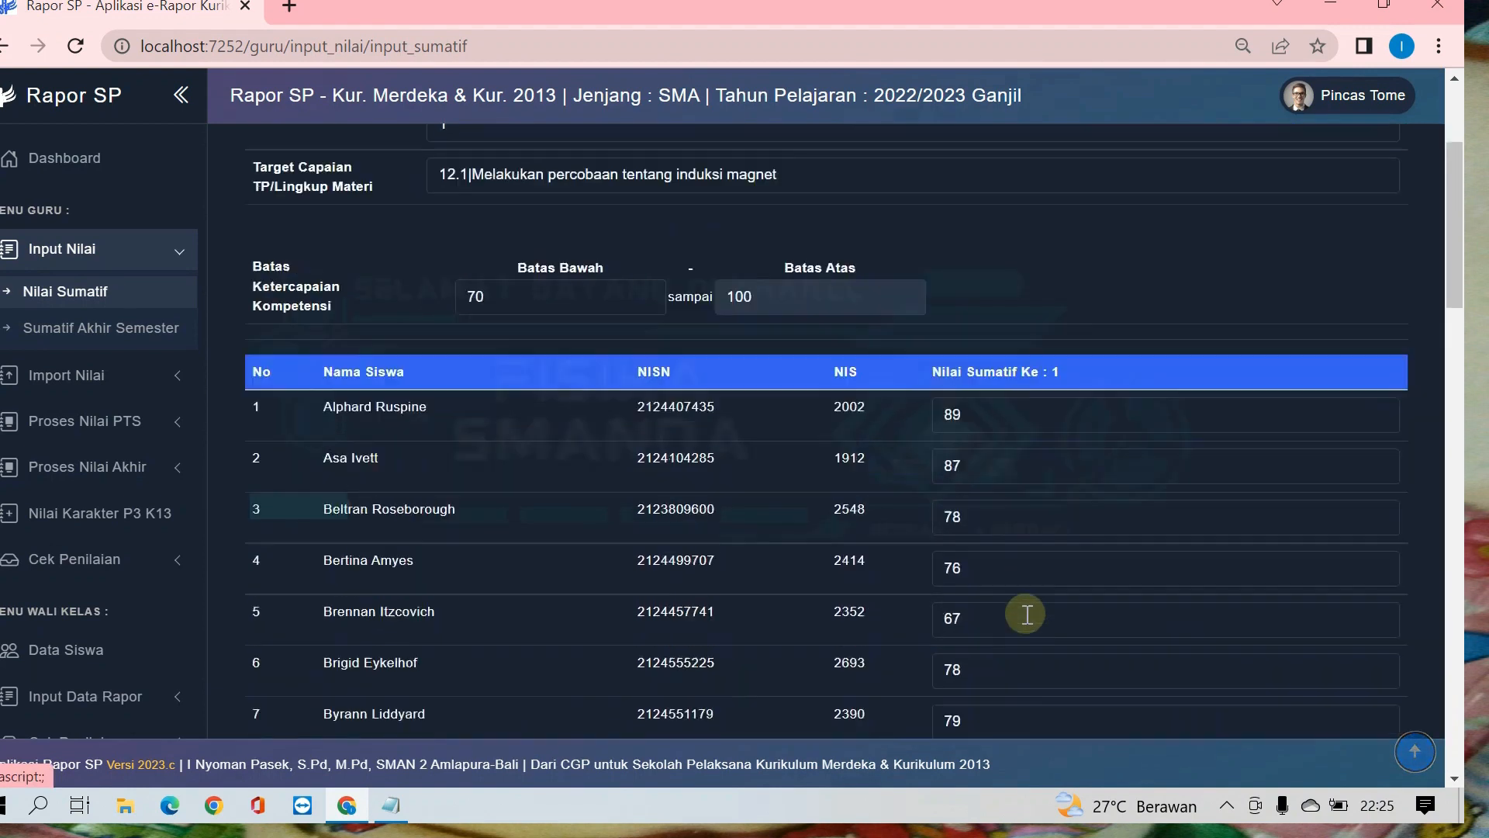
scroll(1023, 612, down, 20)
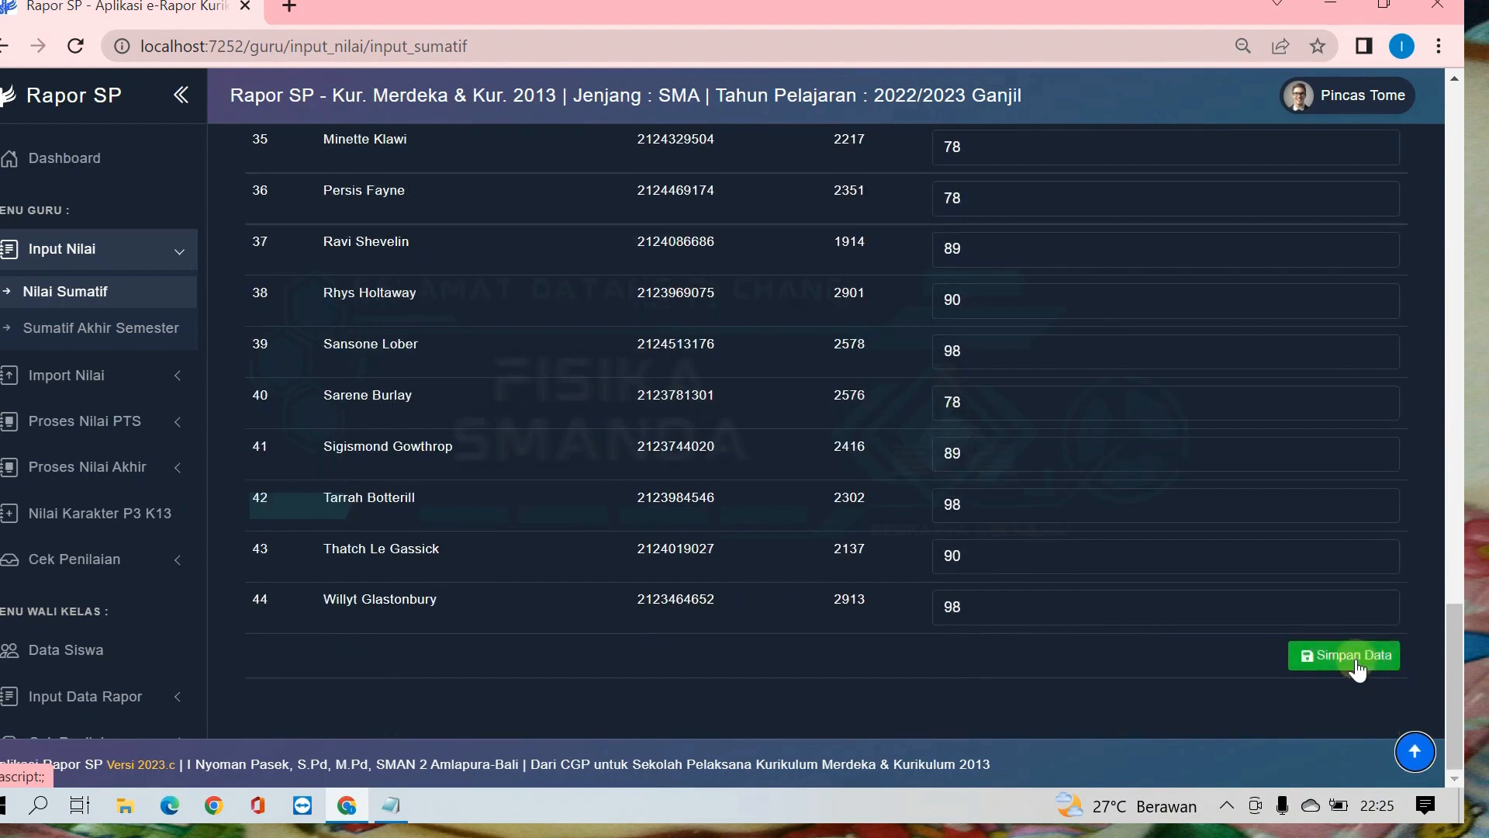
click(1356, 658)
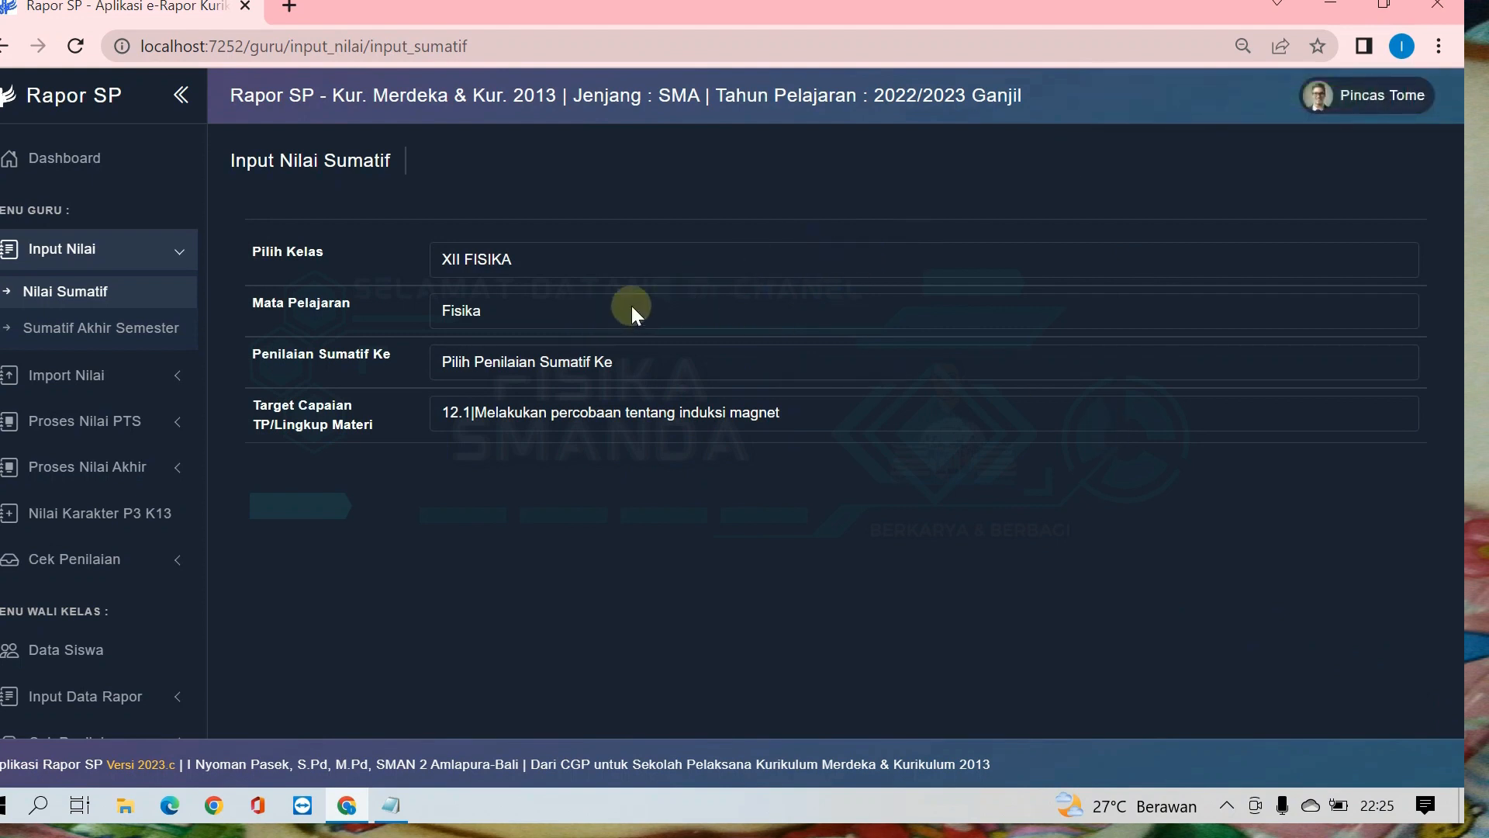
Step: Load the saved Penilaian Sumatif Ke 1 scores for Target Capaian "12.1|Melakukan percobaan tentang induksi magnet" and look through the first students
click(614, 362)
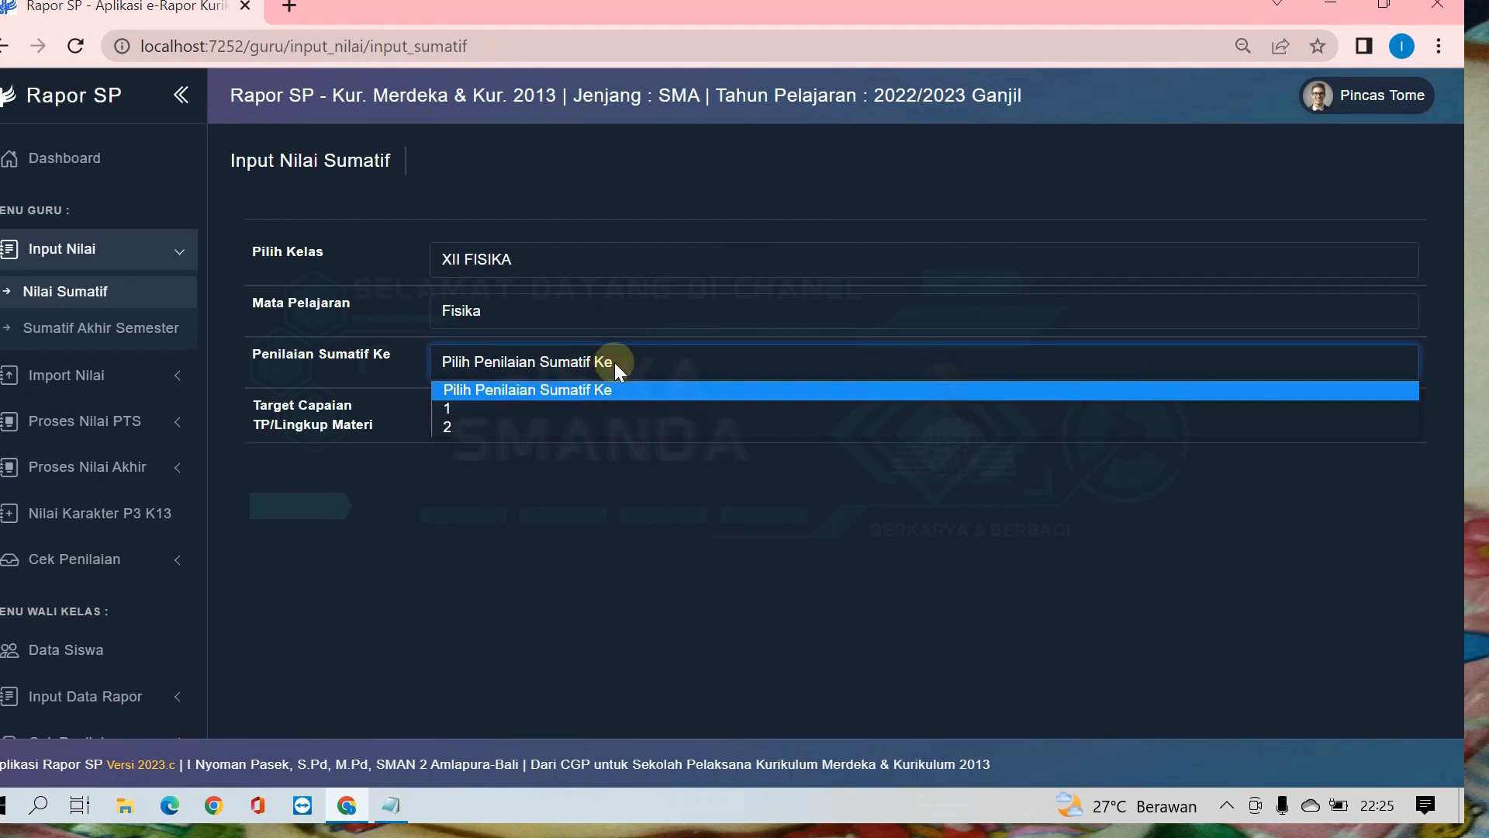
click(468, 409)
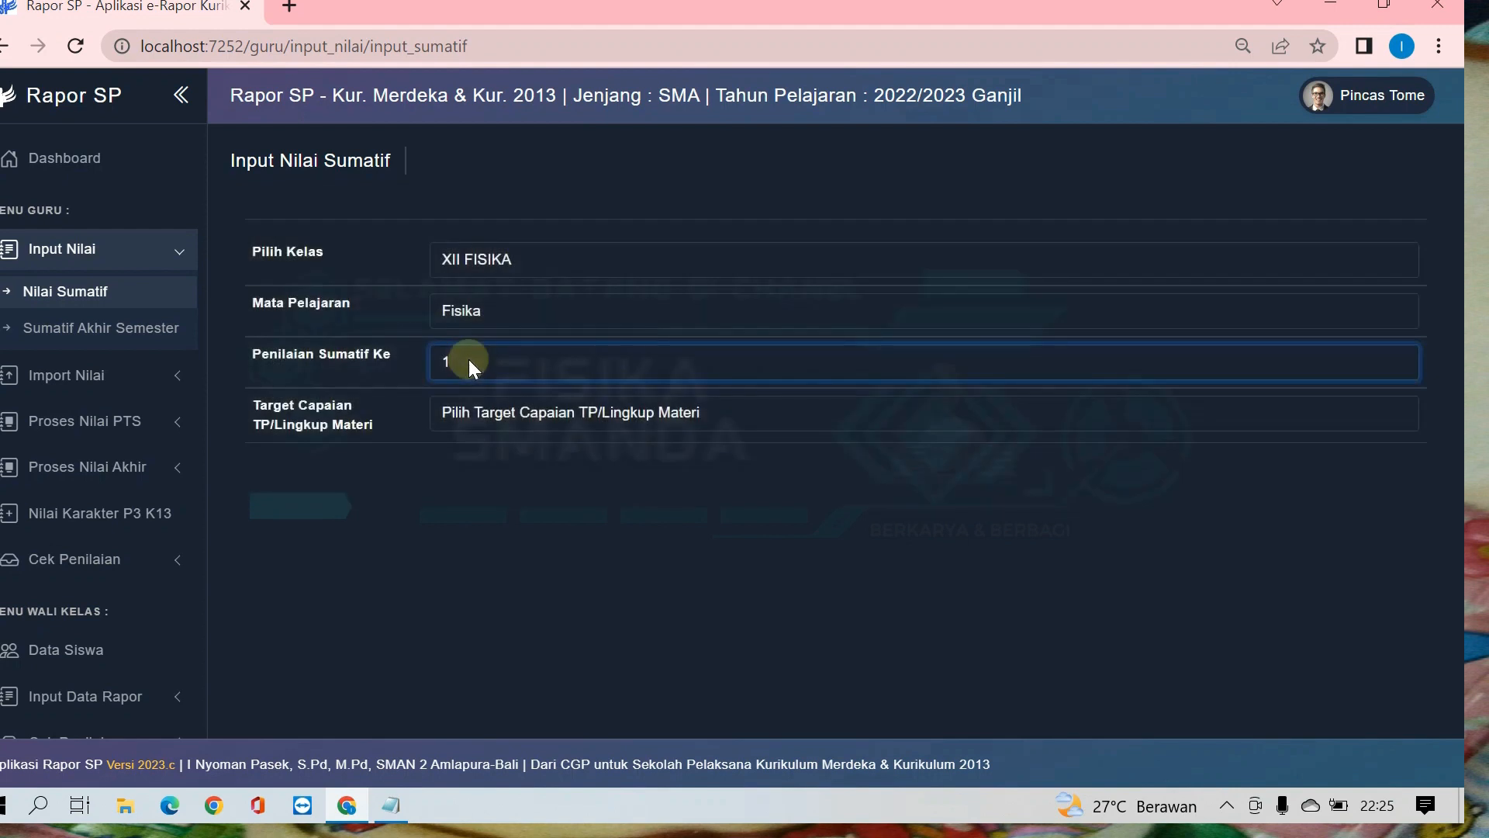
click(513, 413)
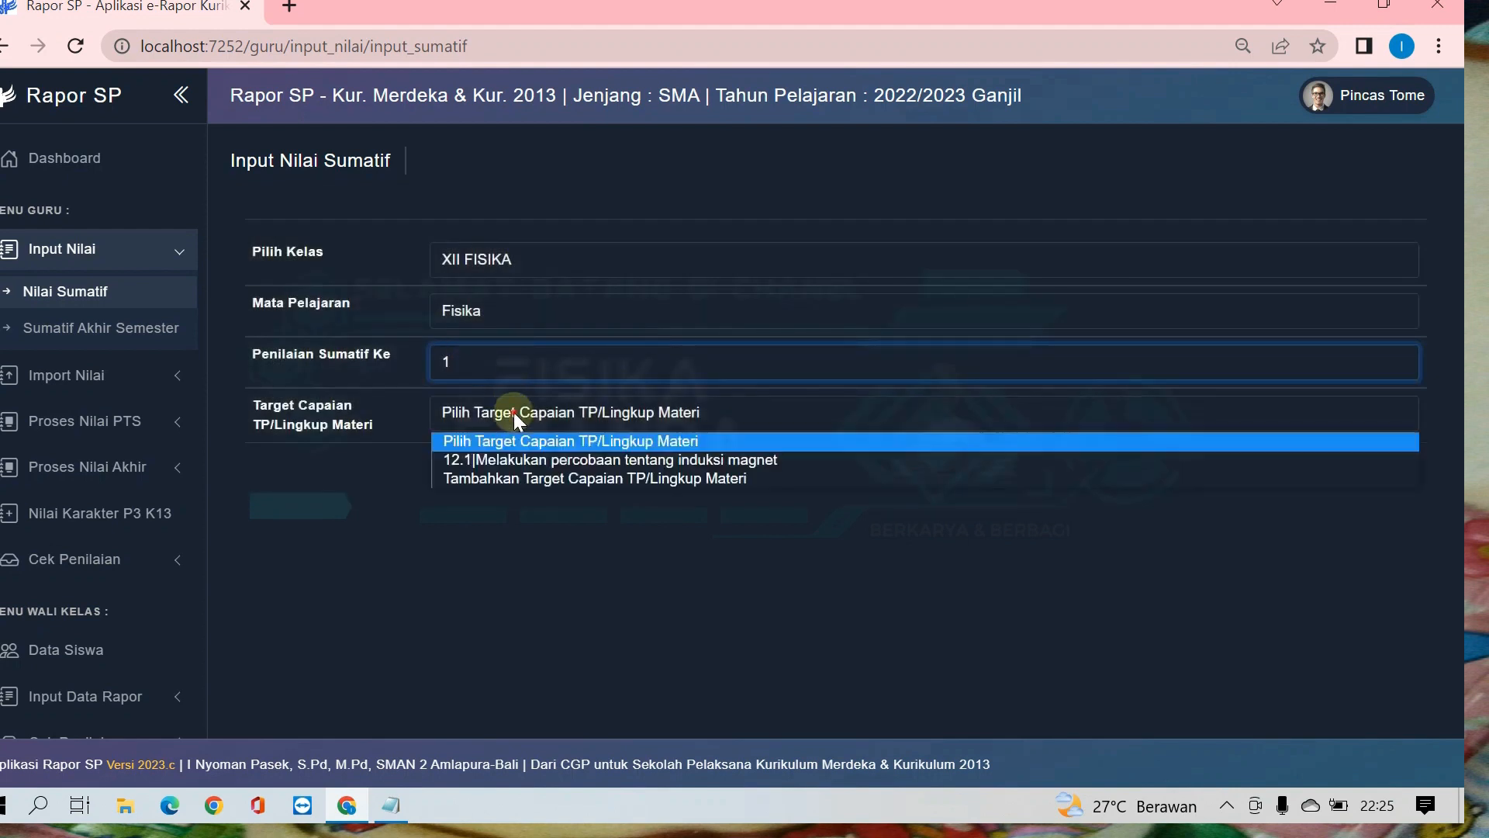
click(505, 460)
scroll(512, 453, down, 5)
scroll(1185, 416, down, 20)
scroll(1185, 416, up, 20)
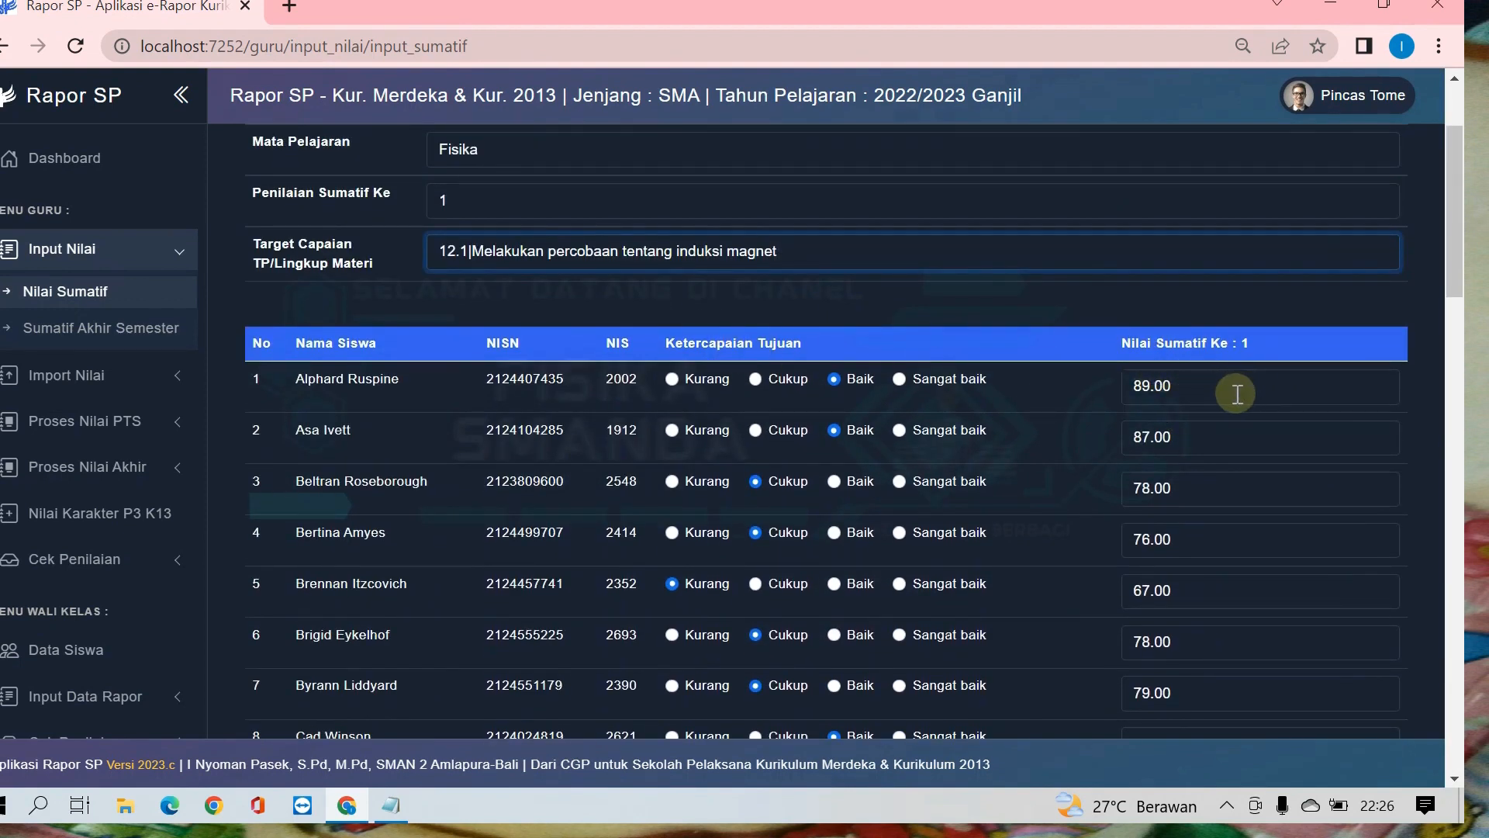
scroll(1234, 401, down, 2)
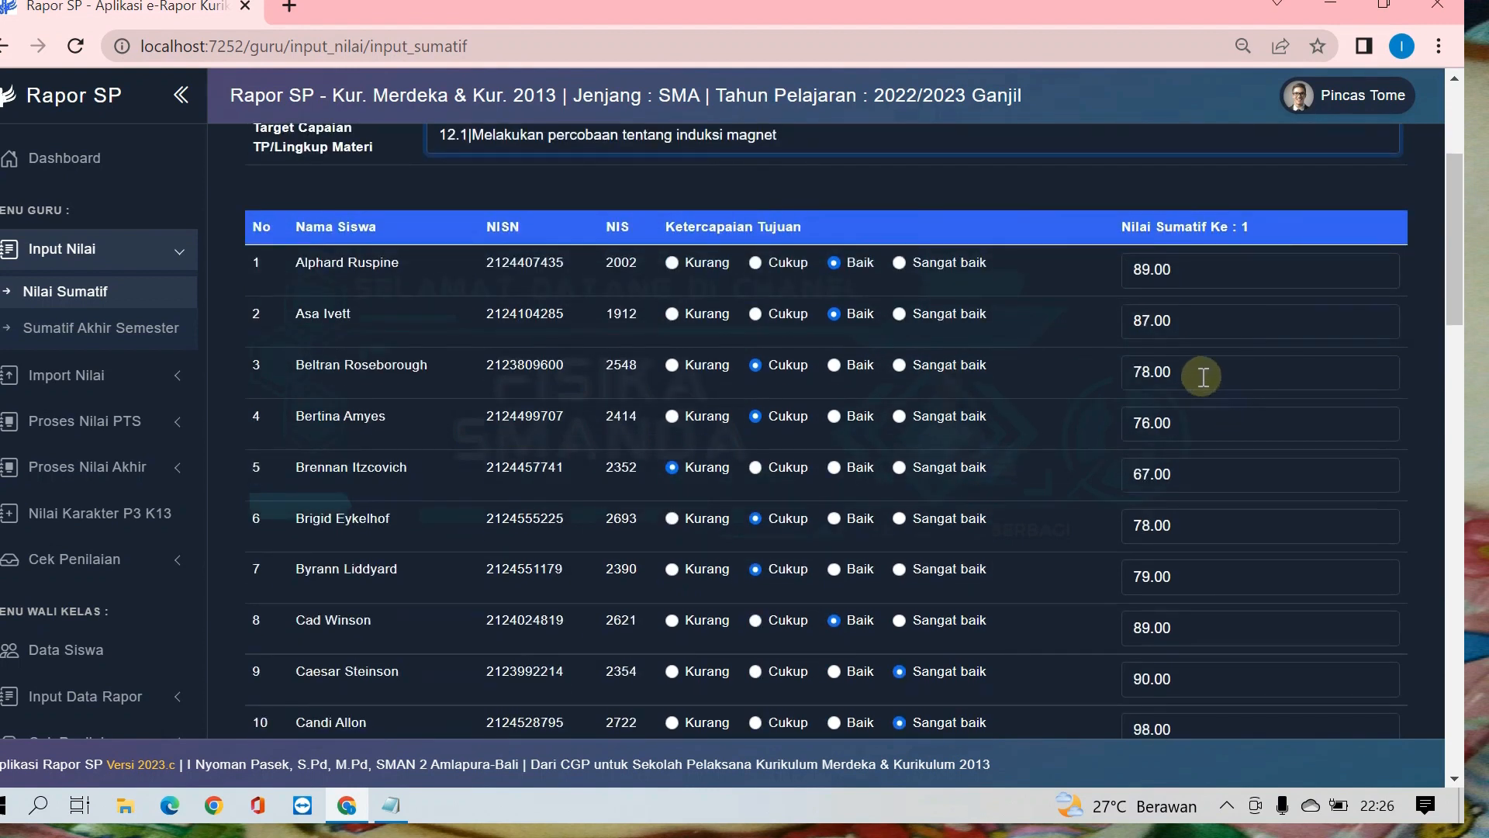
Step: Set the third student's Nilai Sumatif Ke 1 to 98 and the Ketercapaian Tujuan to Sangat baik
double_click(1203, 377)
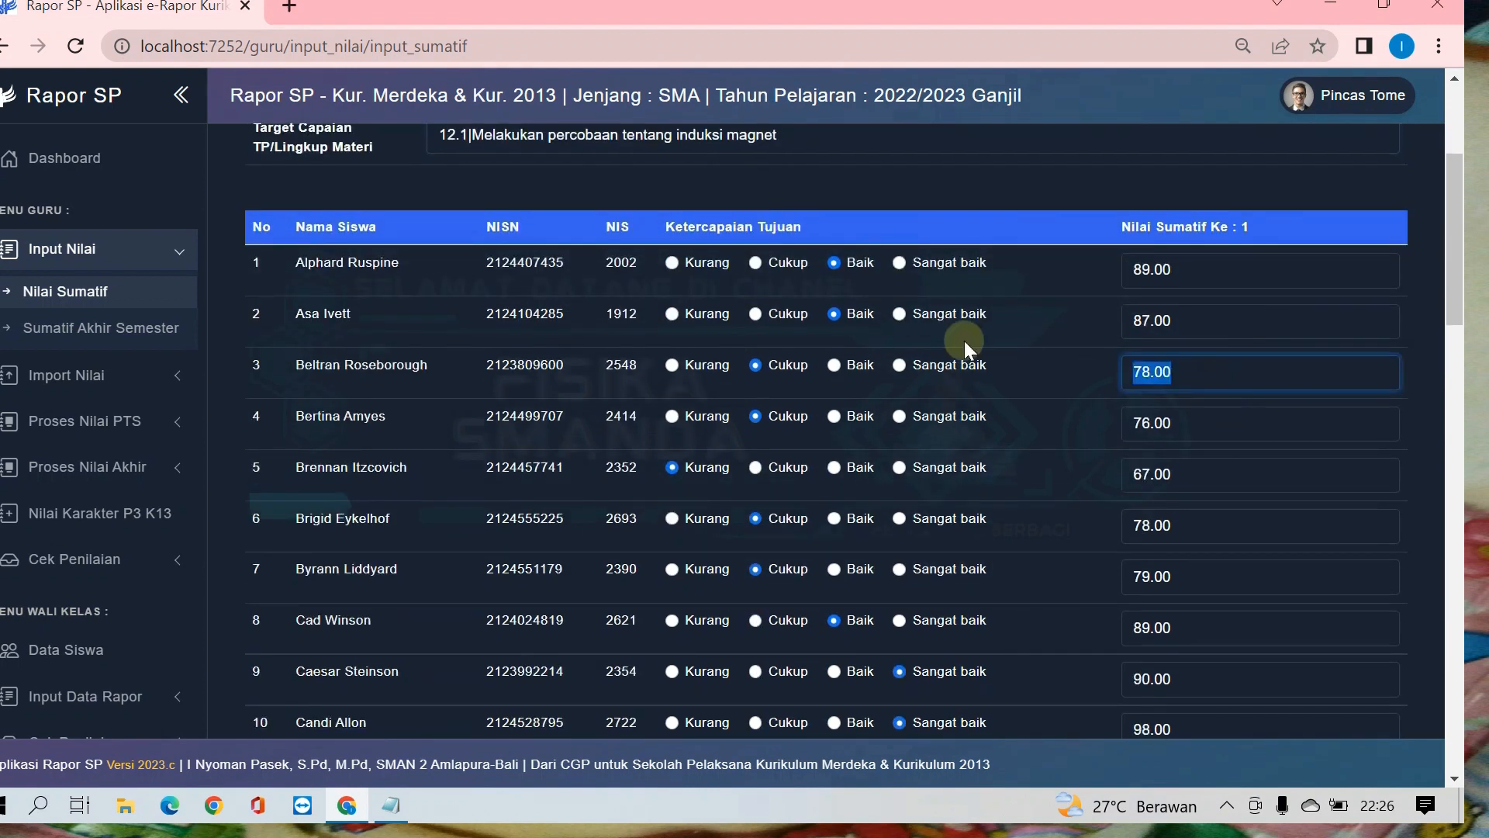
text(89)
drag(1187, 372, 978, 353)
text(98)
click(905, 365)
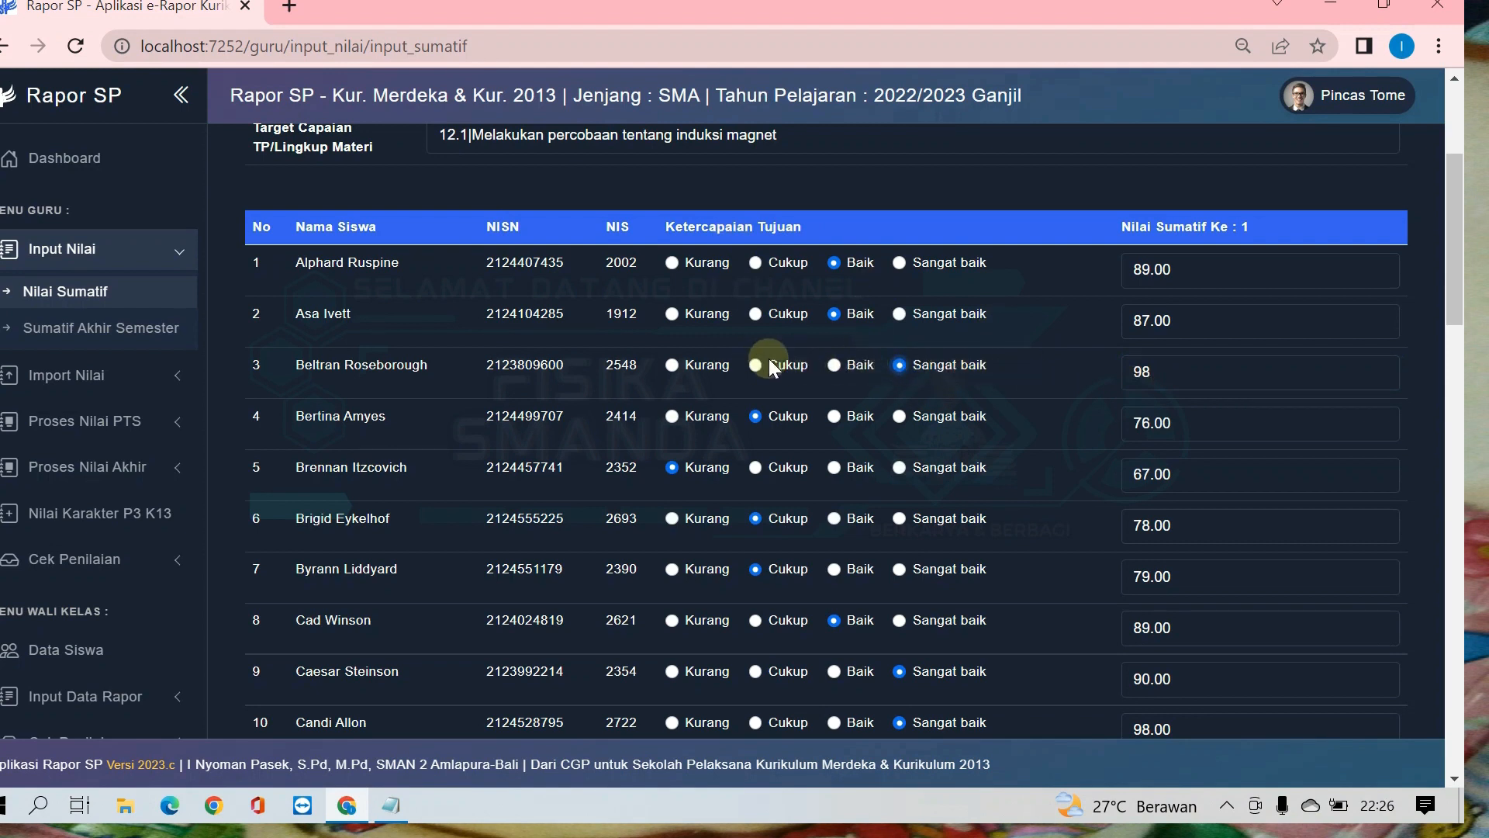
Step: Check the remaining students' Sumatif Ke 1 scores down to the end of the list and save the data
scroll(1184, 355, down, 3)
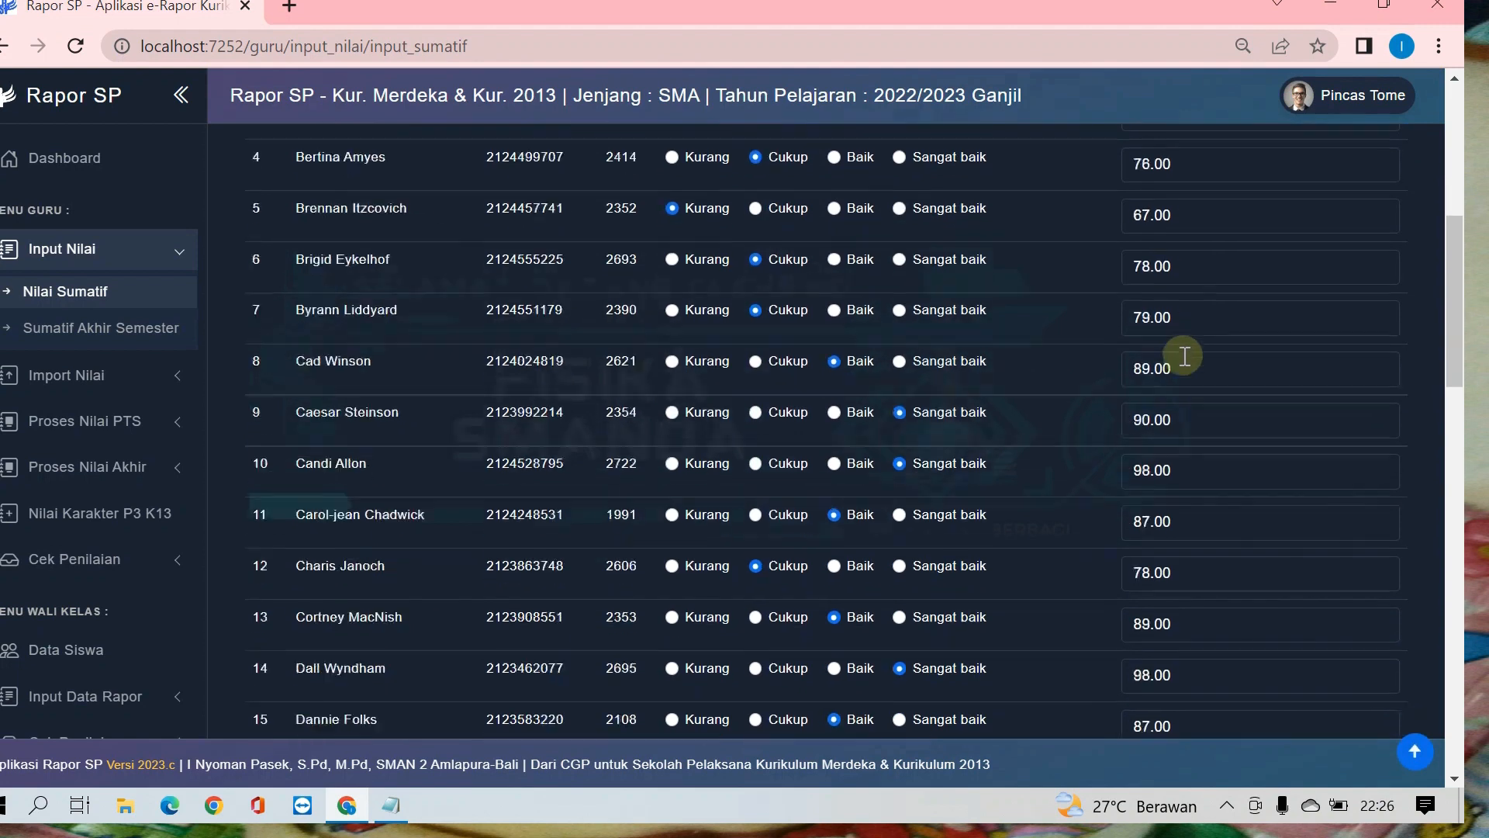
scroll(1185, 355, down, 13)
scroll(1184, 355, up, 7)
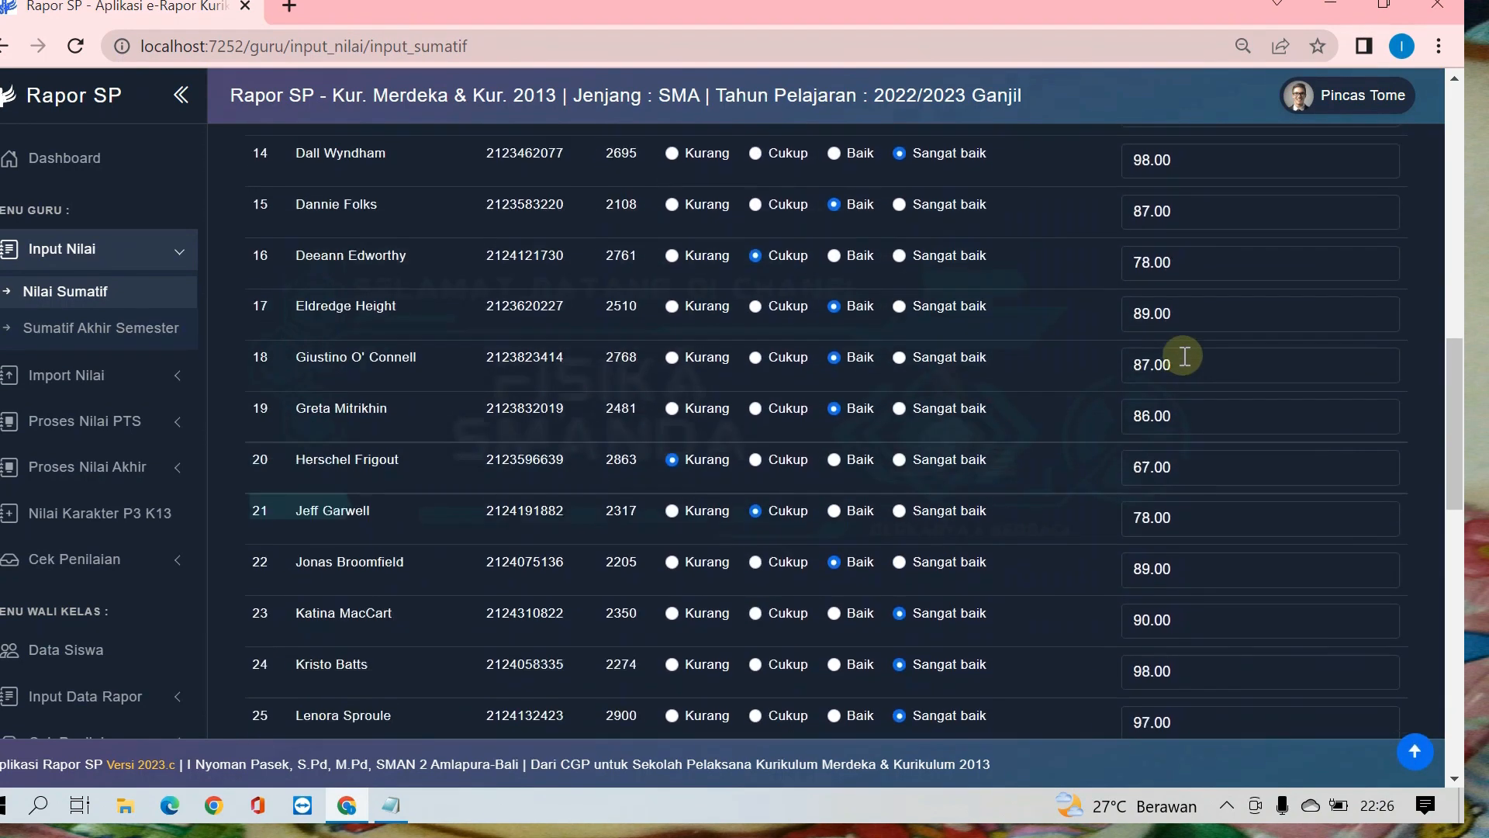
scroll(1185, 355, down, 12)
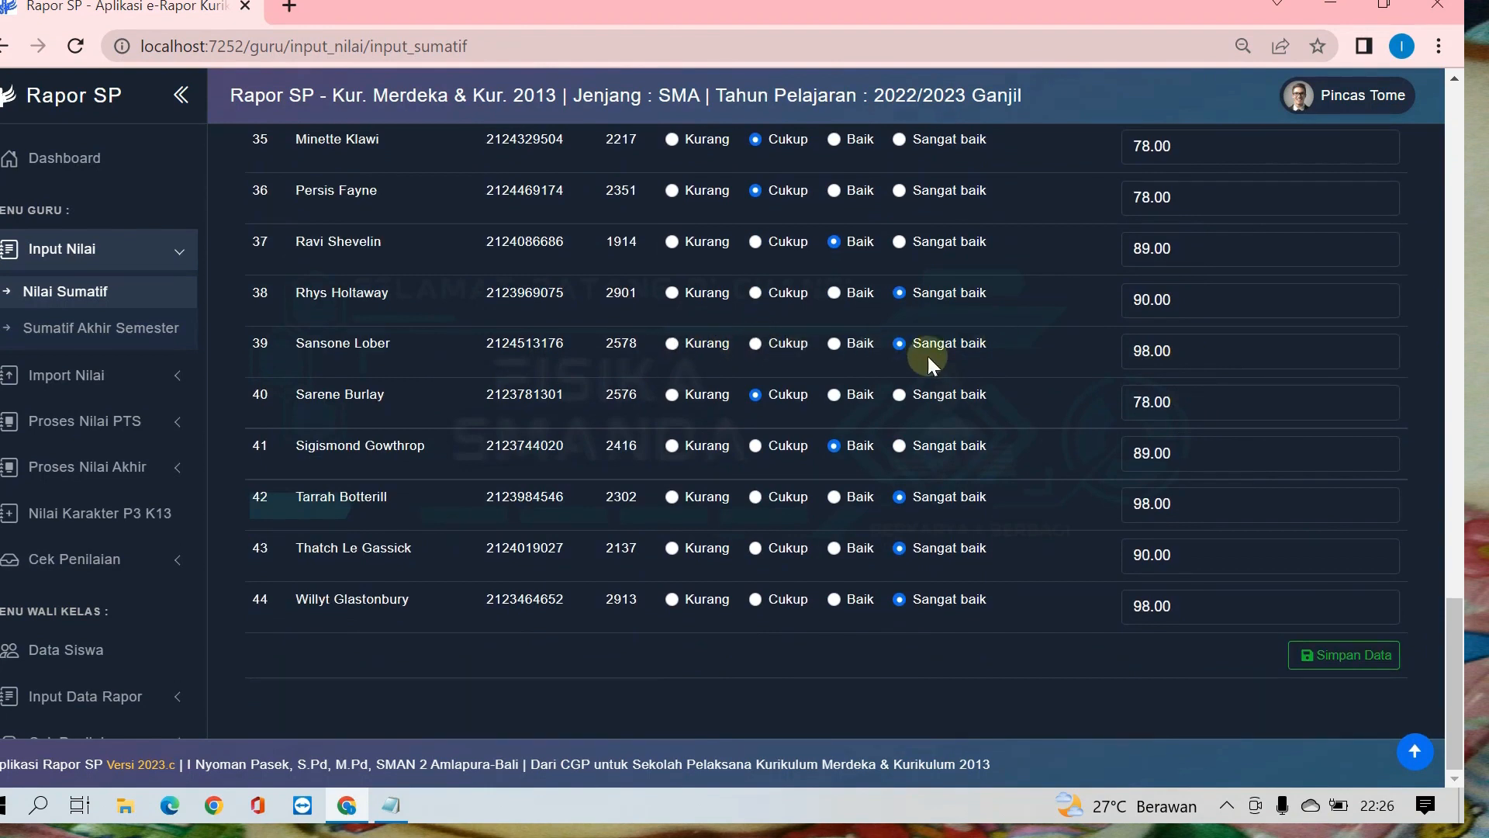
click(1333, 657)
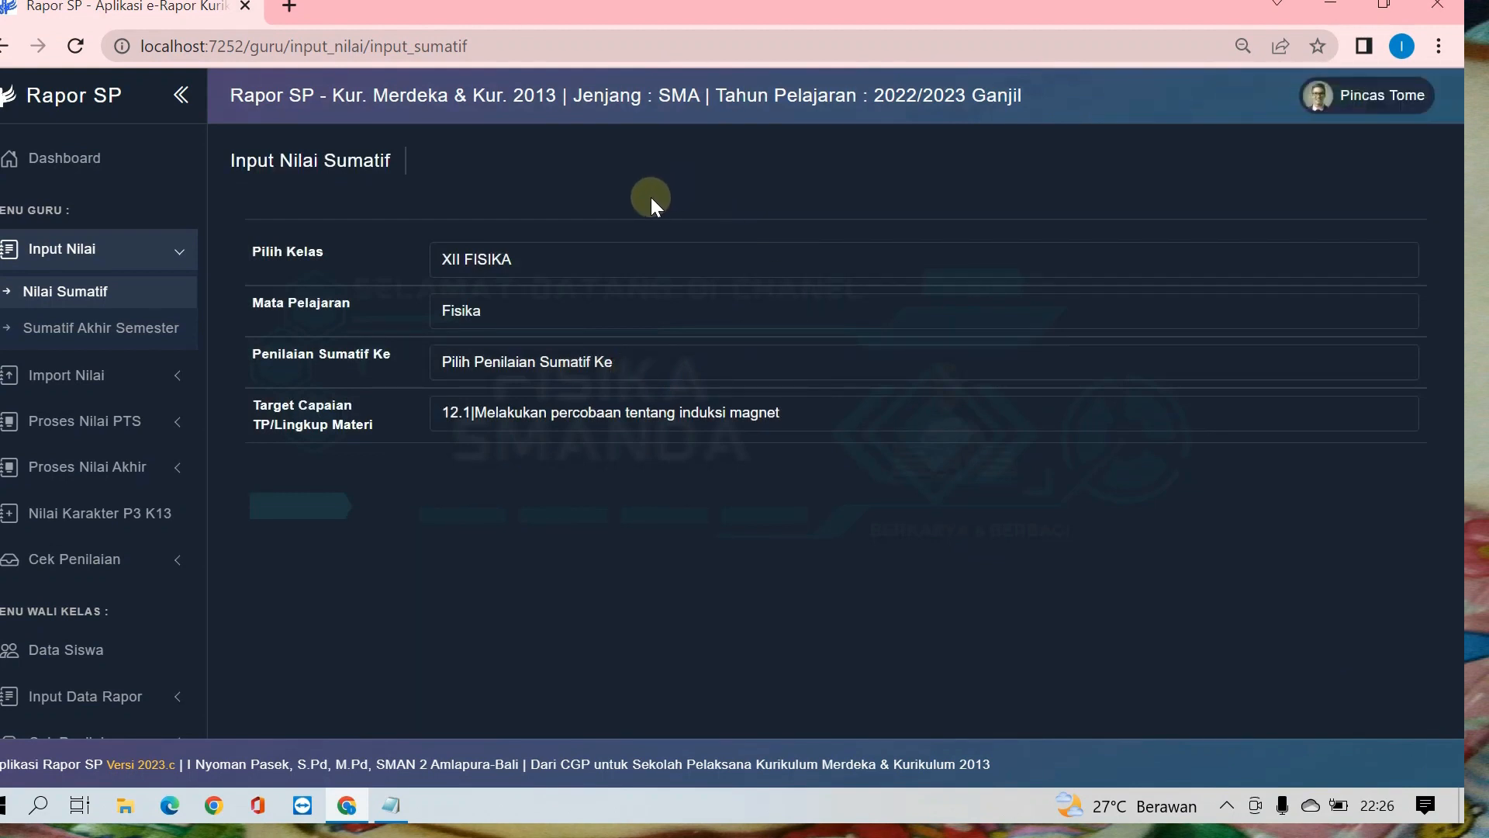
Step: Select class XII FISIKA, subject Fisika and Penilaian Sumatif Ke 2 for score entry
click(512, 258)
click(491, 341)
click(509, 313)
click(497, 357)
click(546, 371)
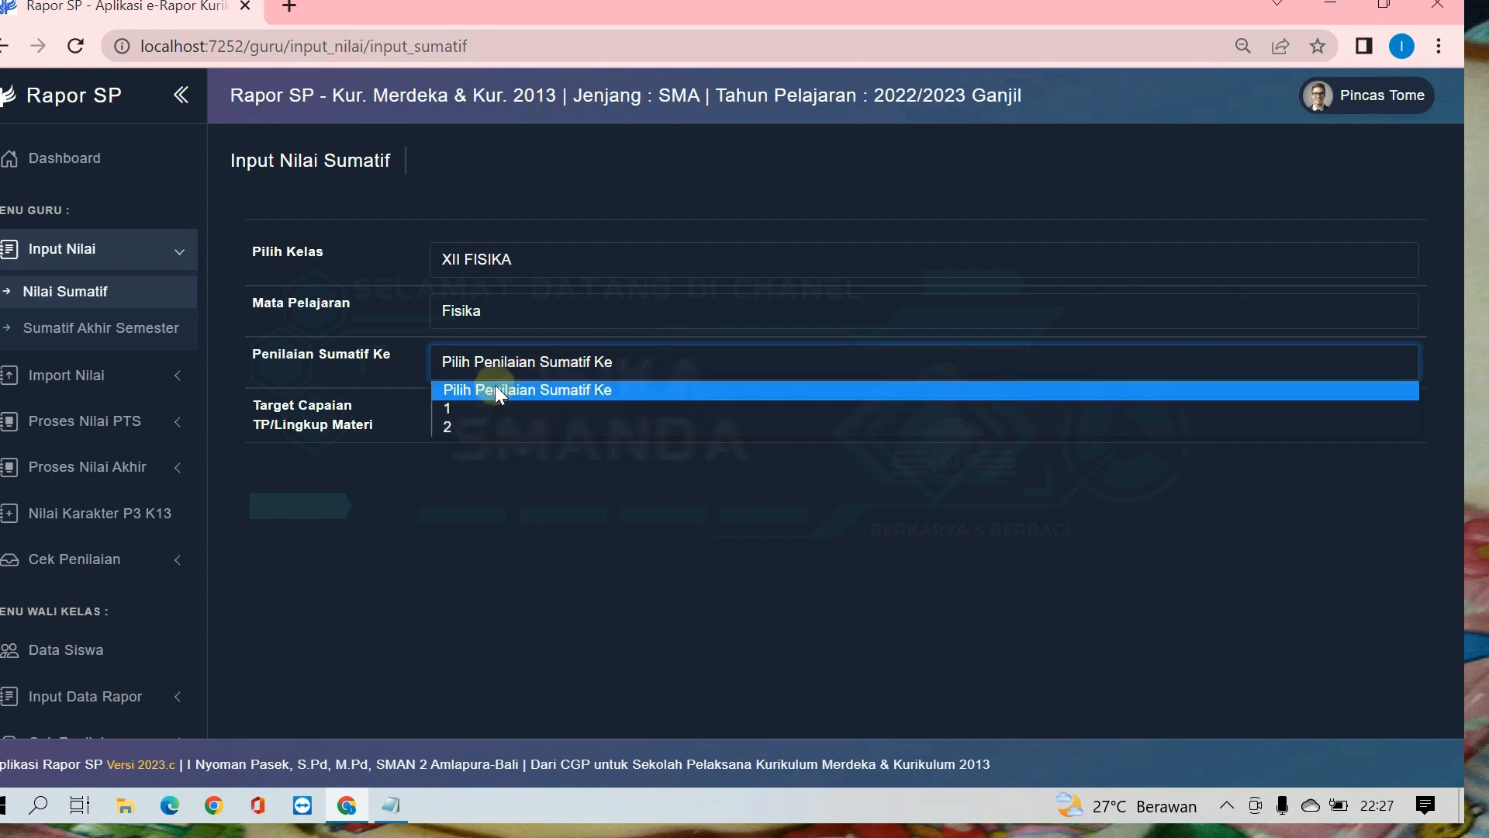
click(478, 428)
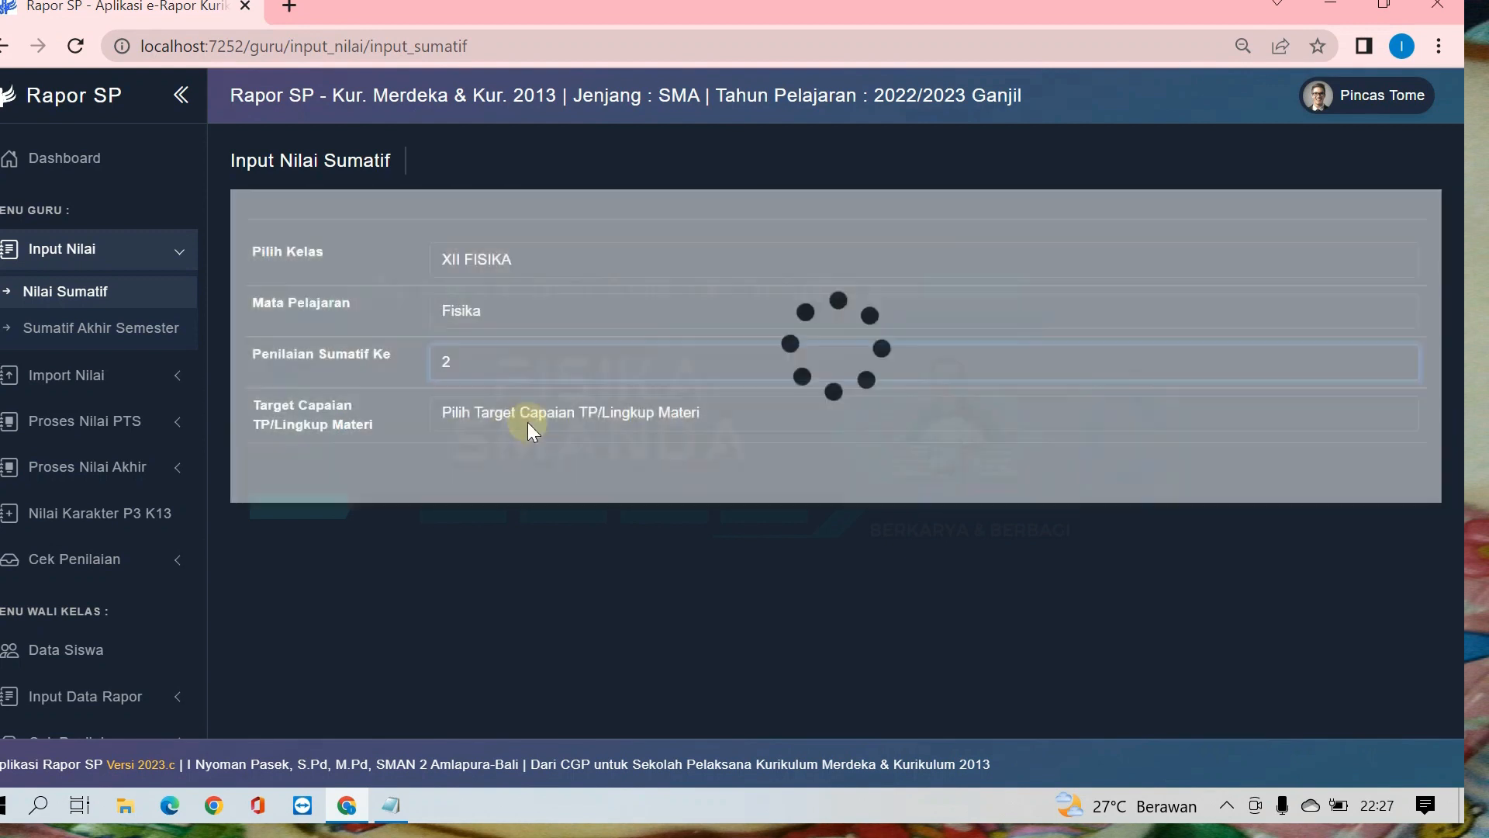
Step: Add a new Target Capaian with code 12.2 and the description "Menganalisis fenomena radiasi elektromagnetik"
click(511, 412)
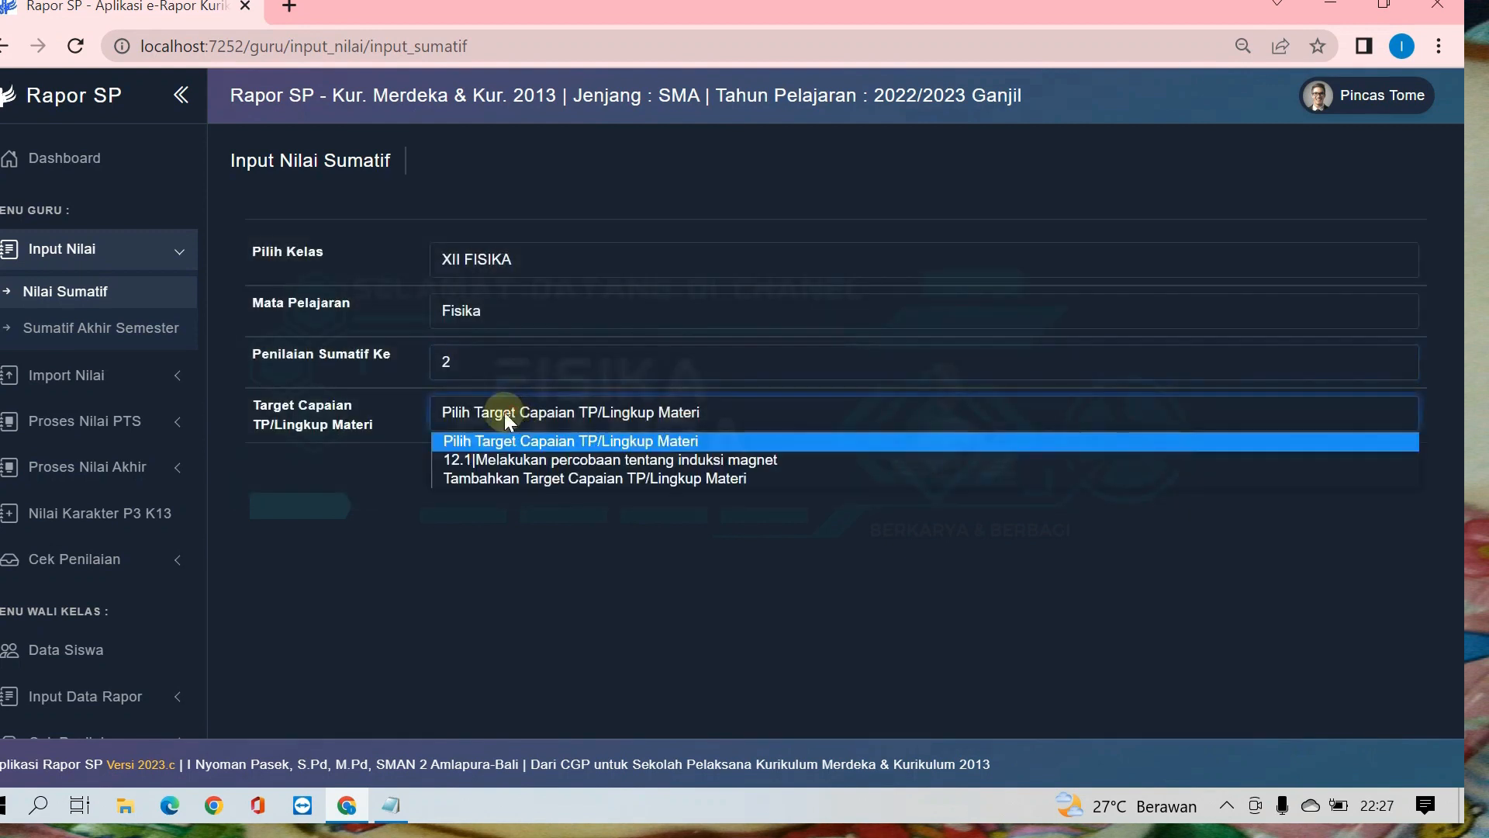
click(500, 478)
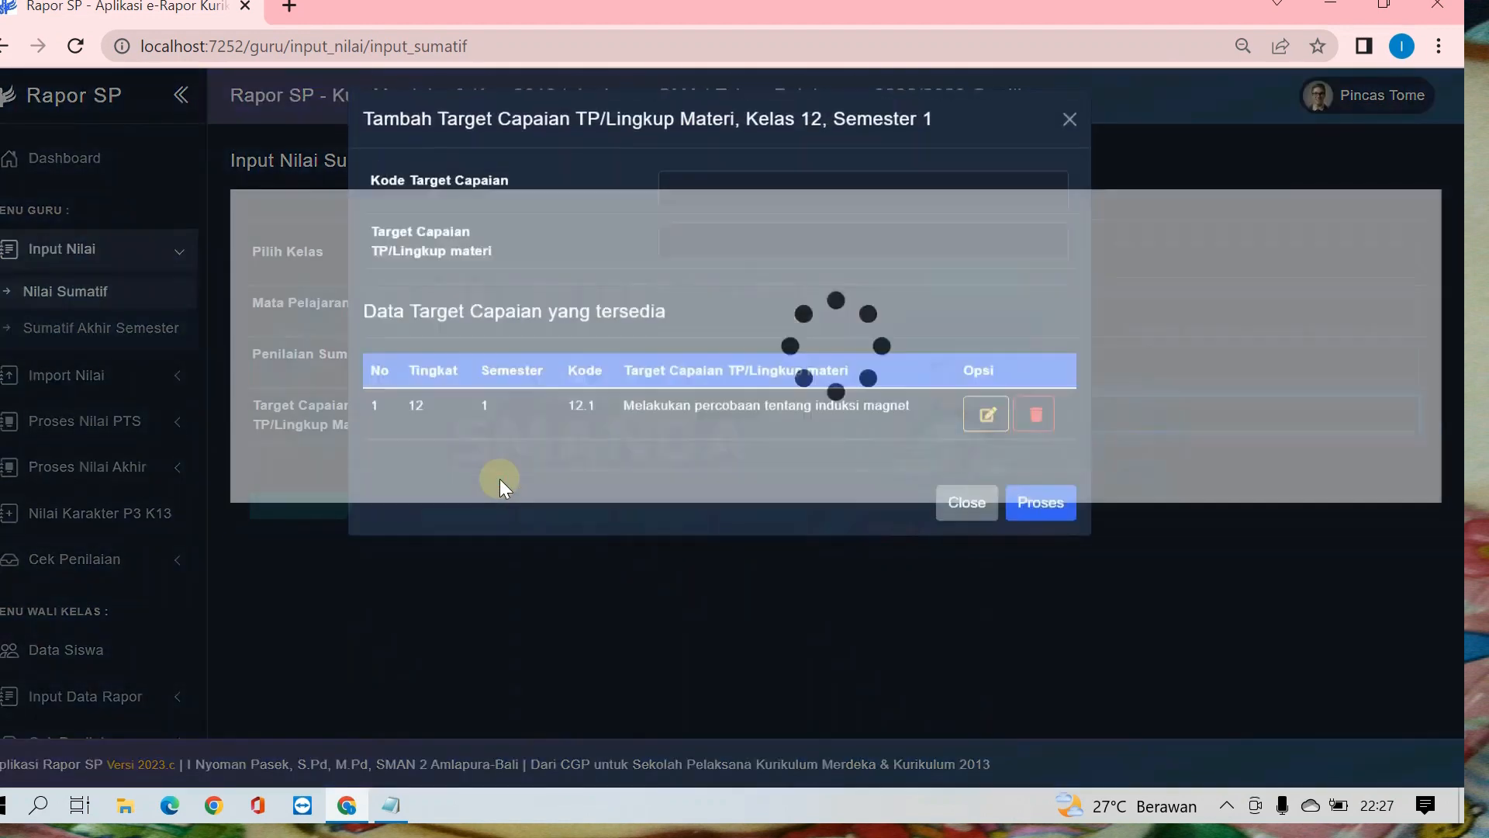
click(728, 189)
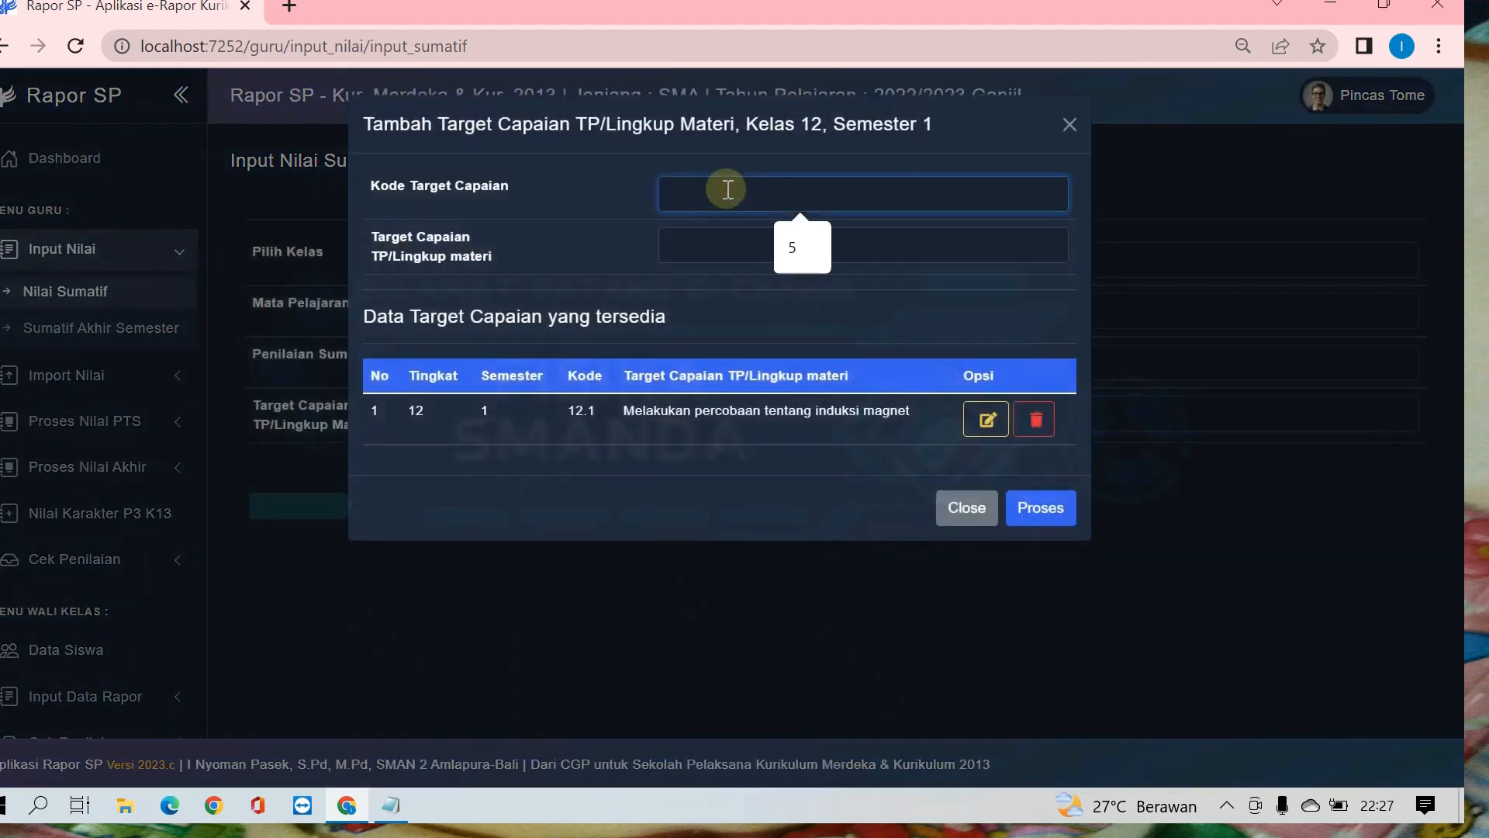
text(12.2)
click(712, 248)
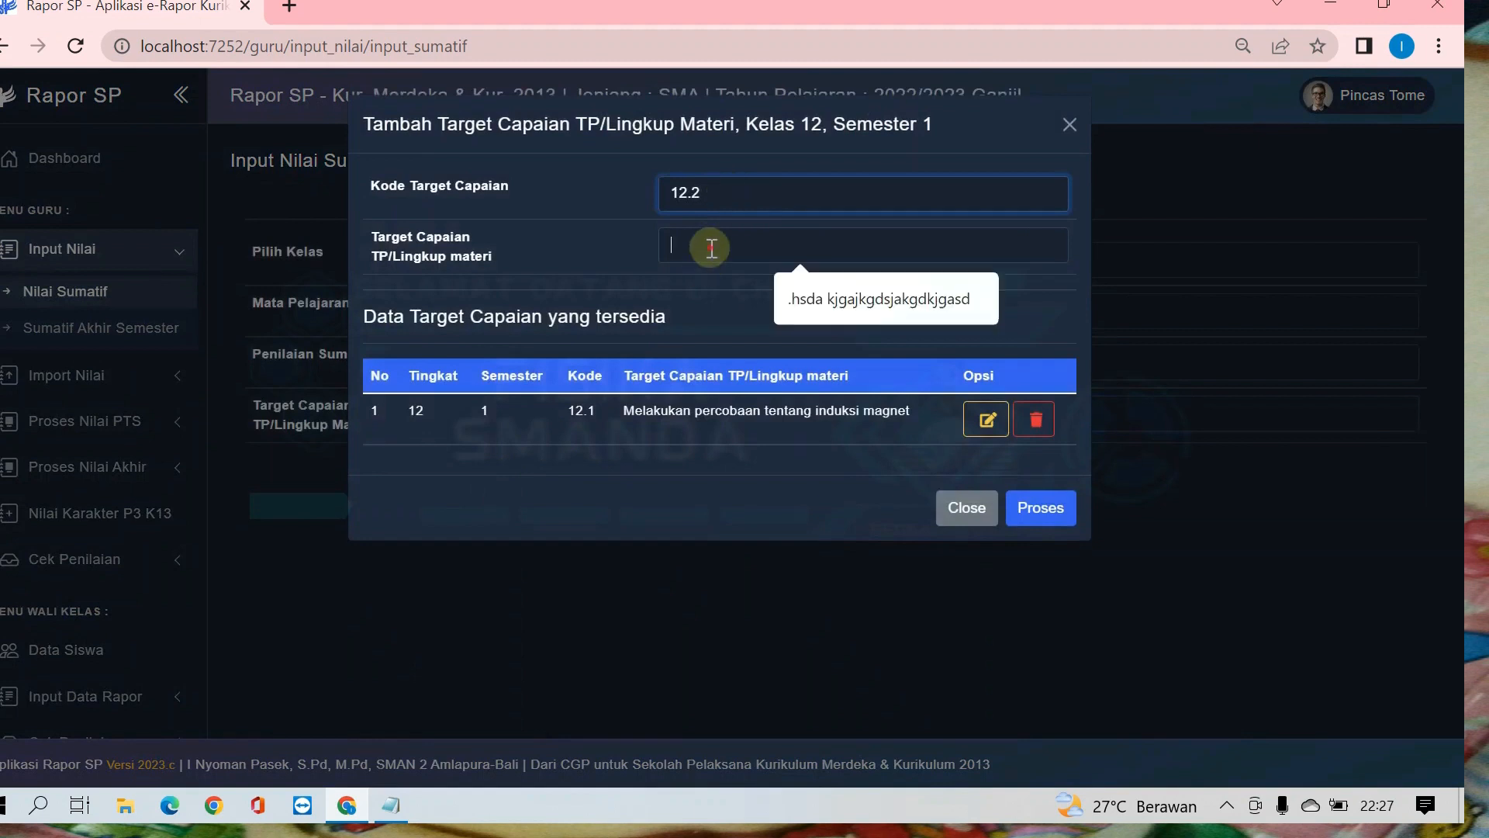
text(Menganalisis fenomena radiasi elektromagnetik)
click(1035, 512)
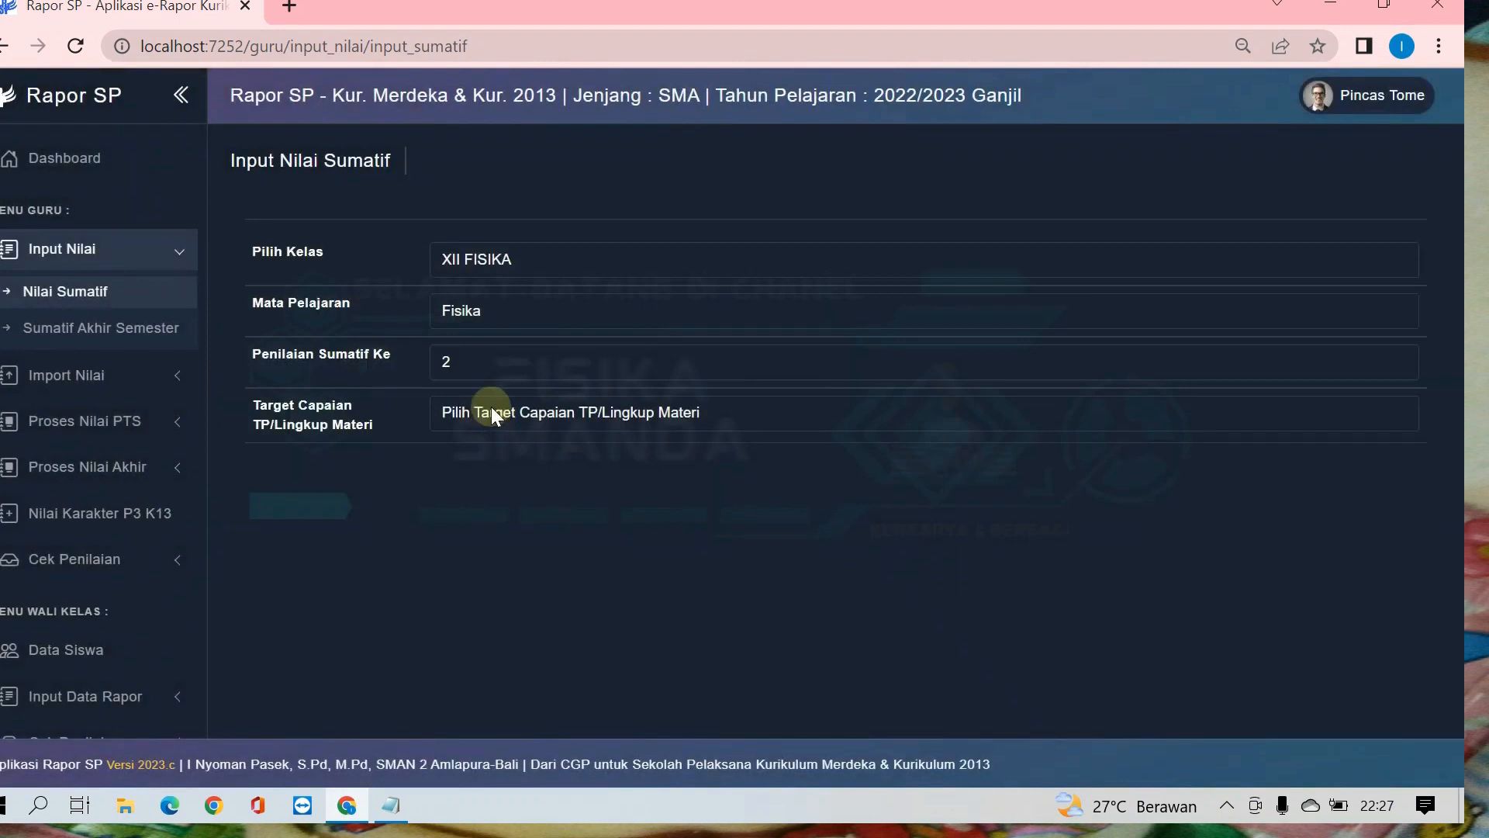
Step: Choose "12.2|Menganalisis fenomena radiasi elektromagnetik" as the Target Capaian and set its Batas Bawah to 60
click(484, 422)
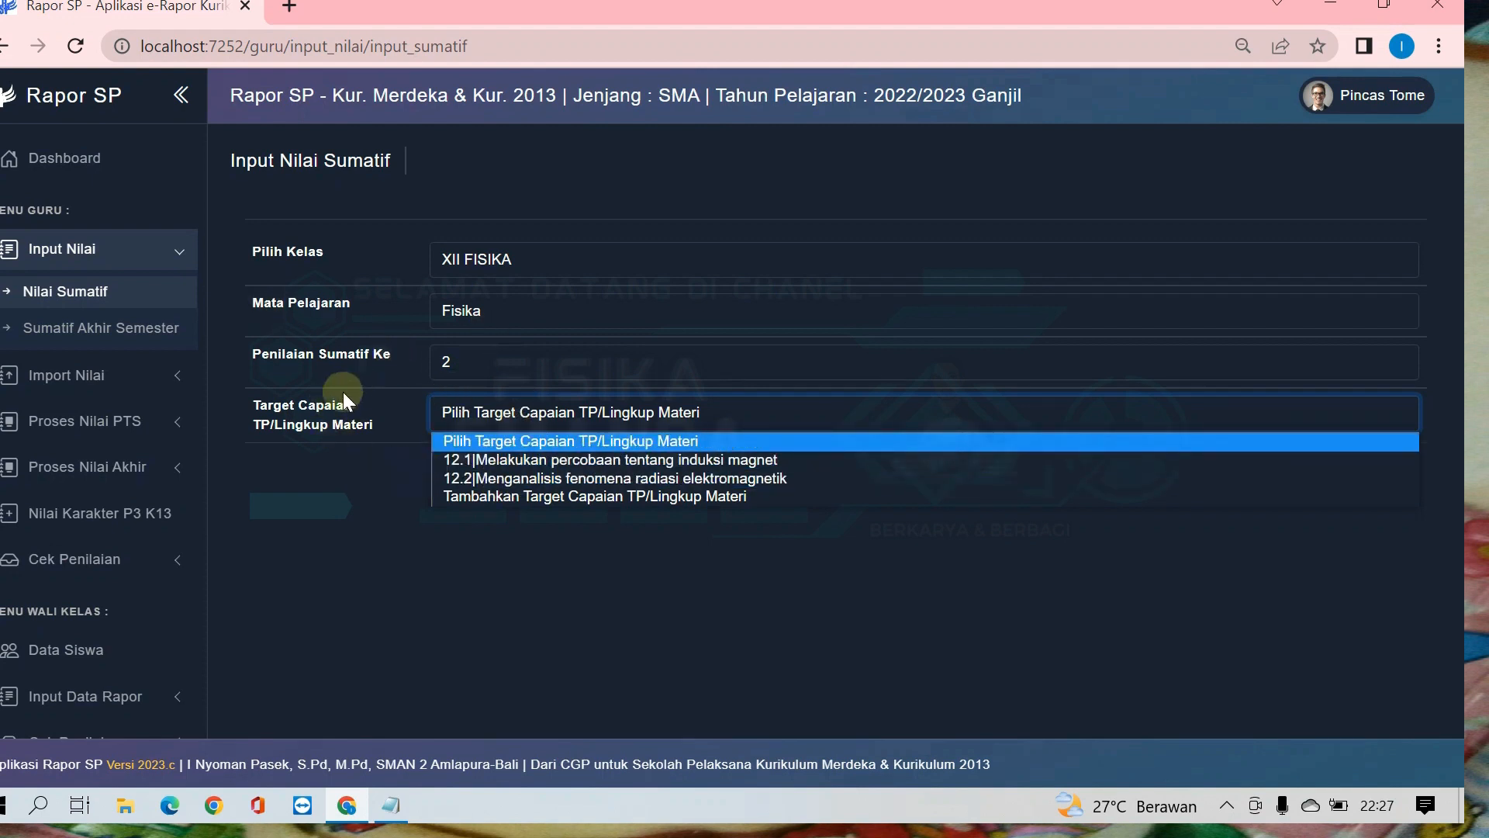
click(537, 479)
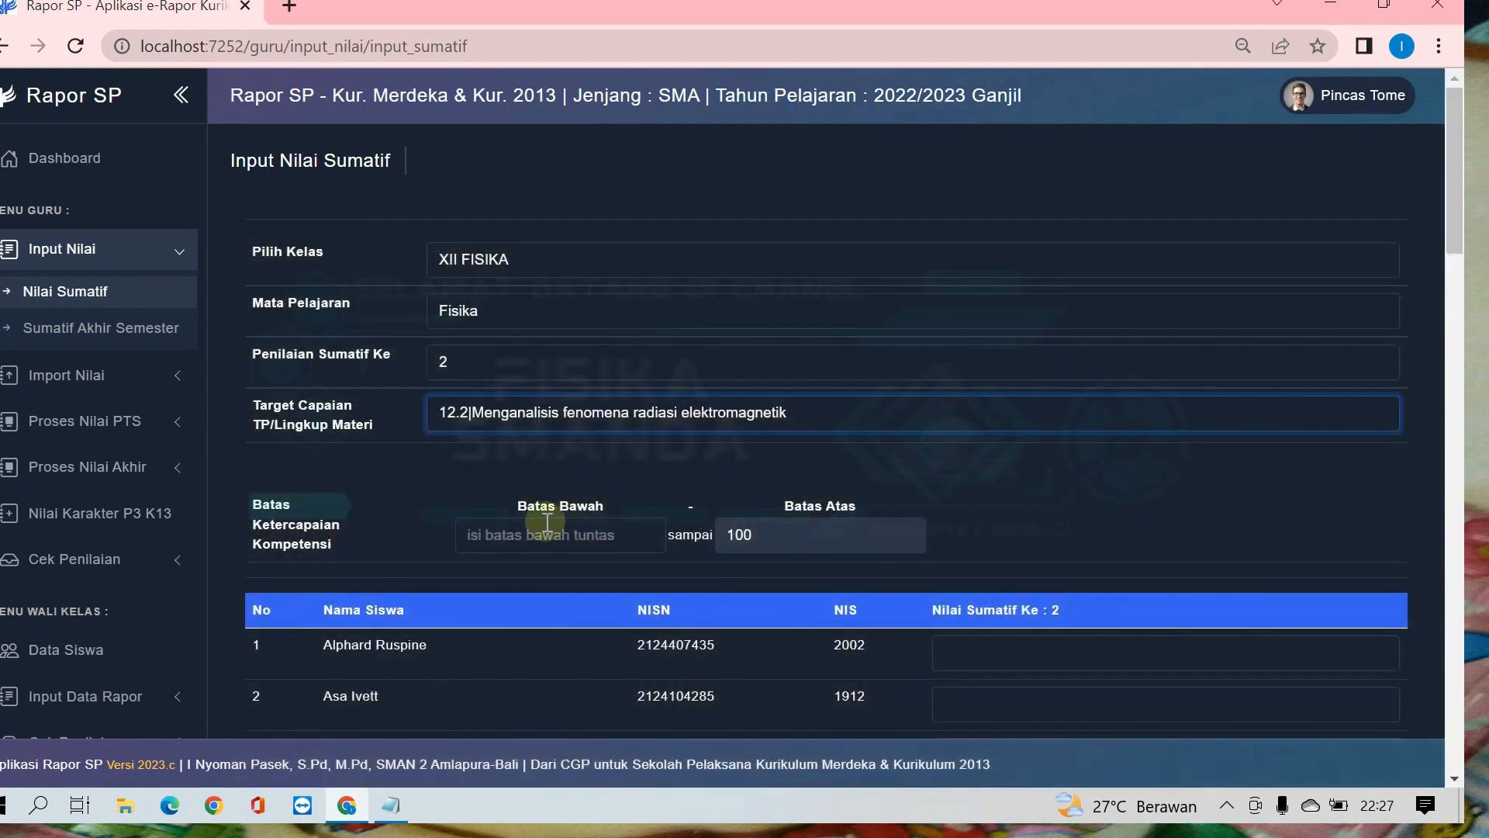
click(543, 534)
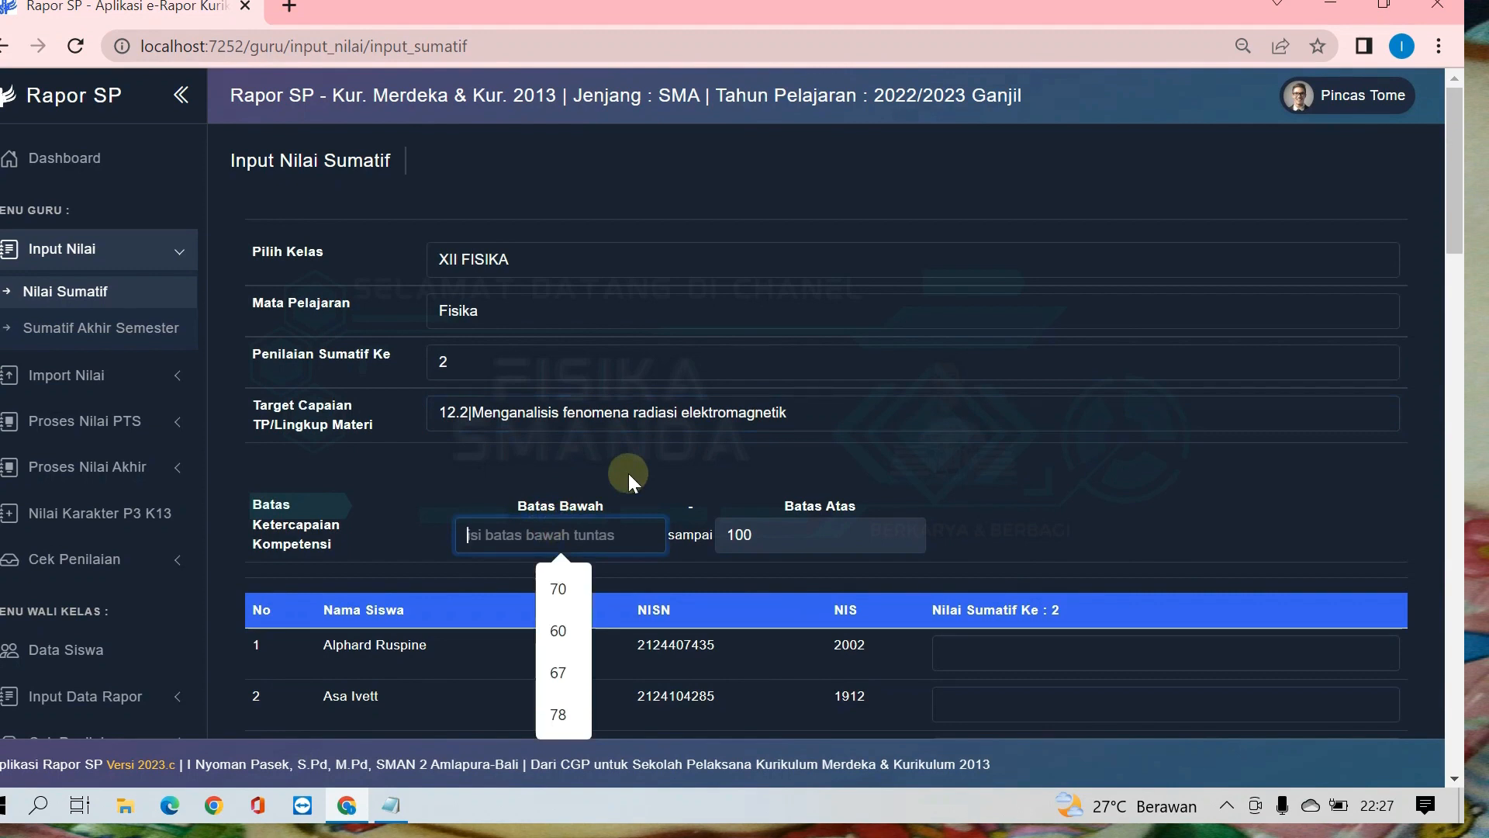
text(60)
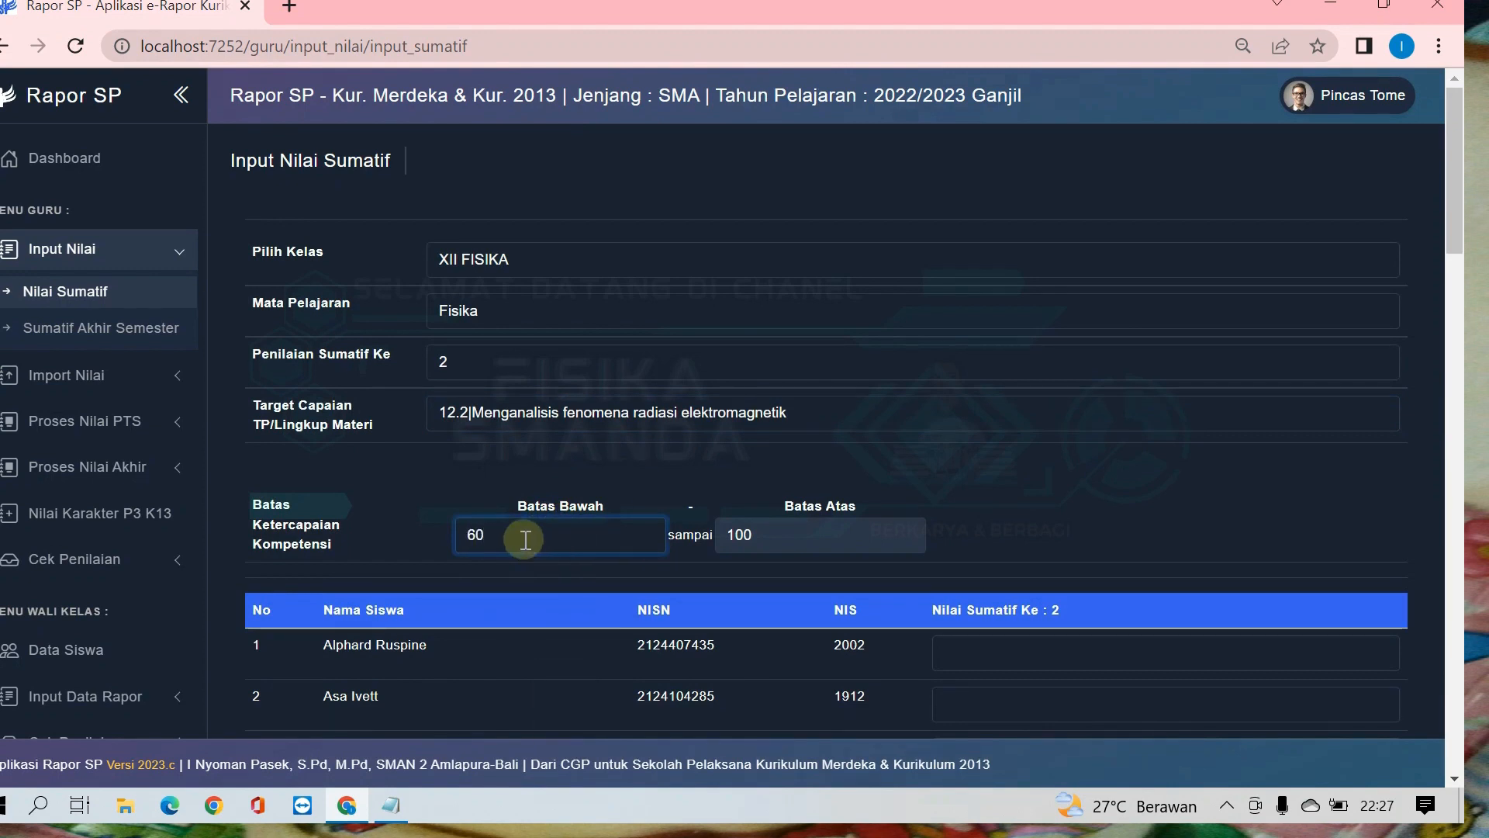
Step: Enter Nilai Sumatif Ke 2 scores for all 44 students, starting with 90, 98, 90 and 98, and save the data
scroll(620, 528, down, 1)
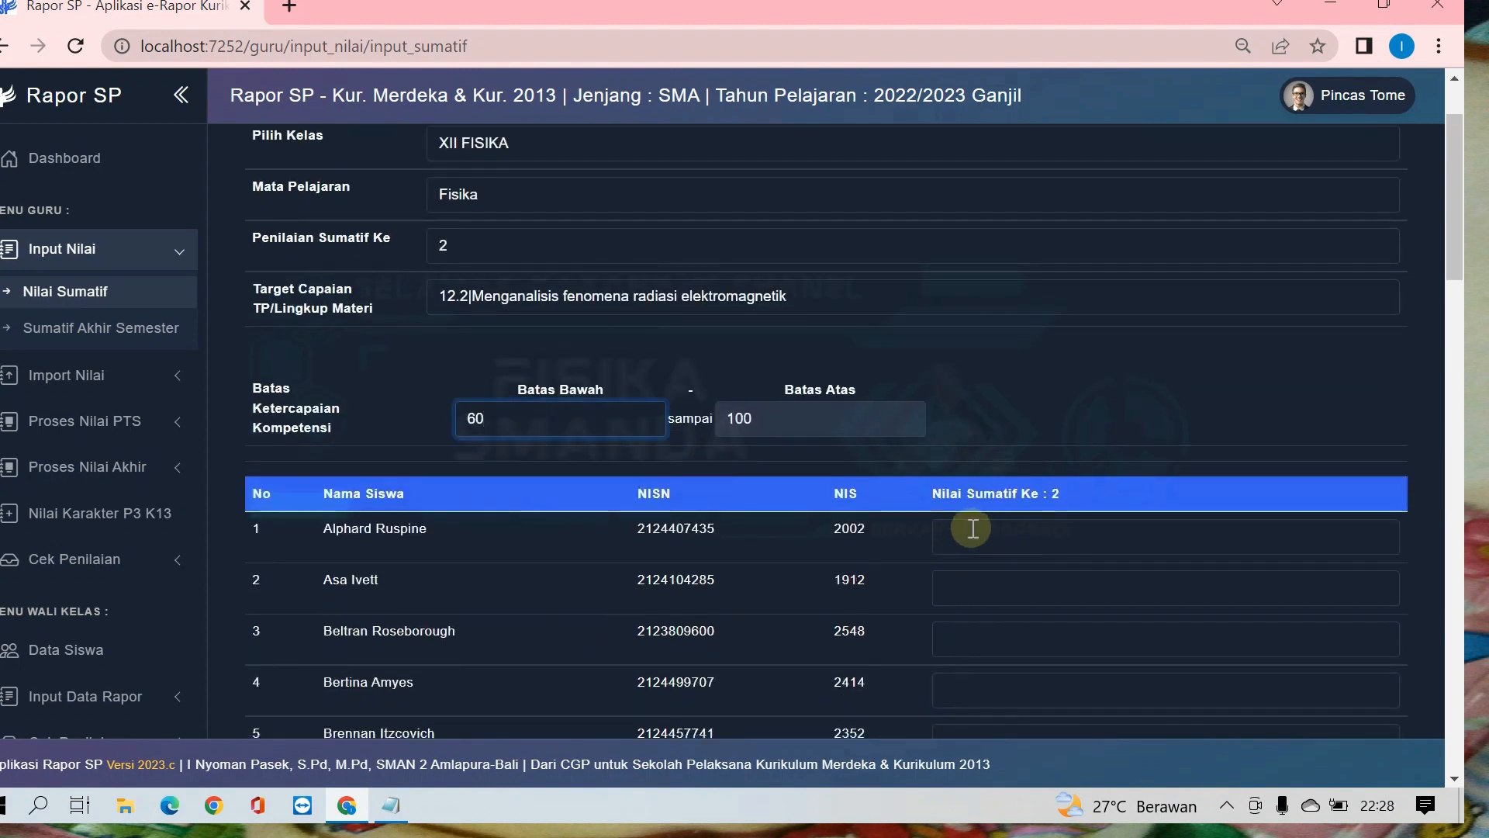
click(972, 528)
text(90)
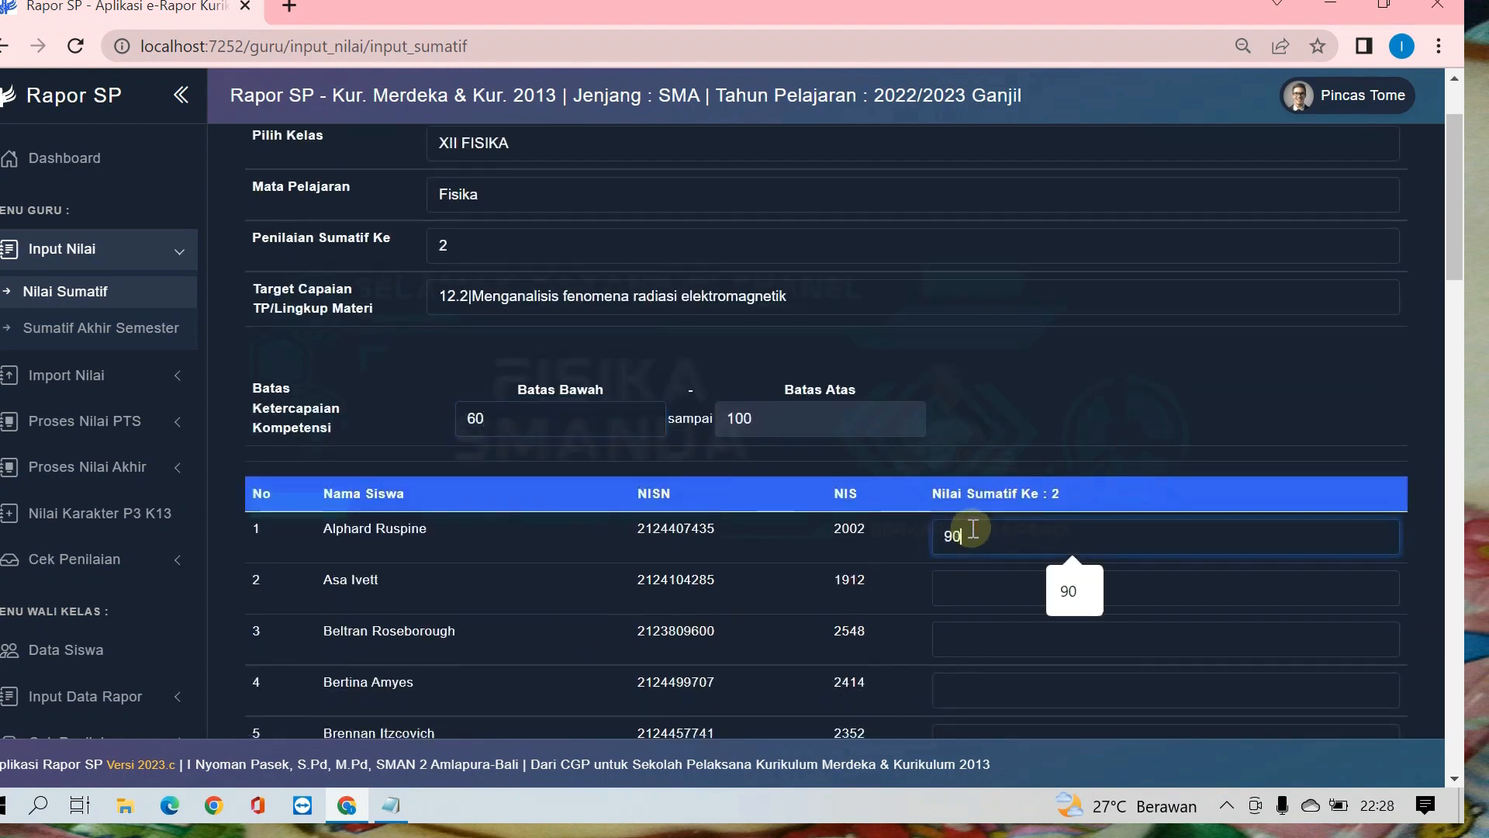
key(Tab)
text(98)
key(Tab)
text(90)
key(Tab)
text(9)
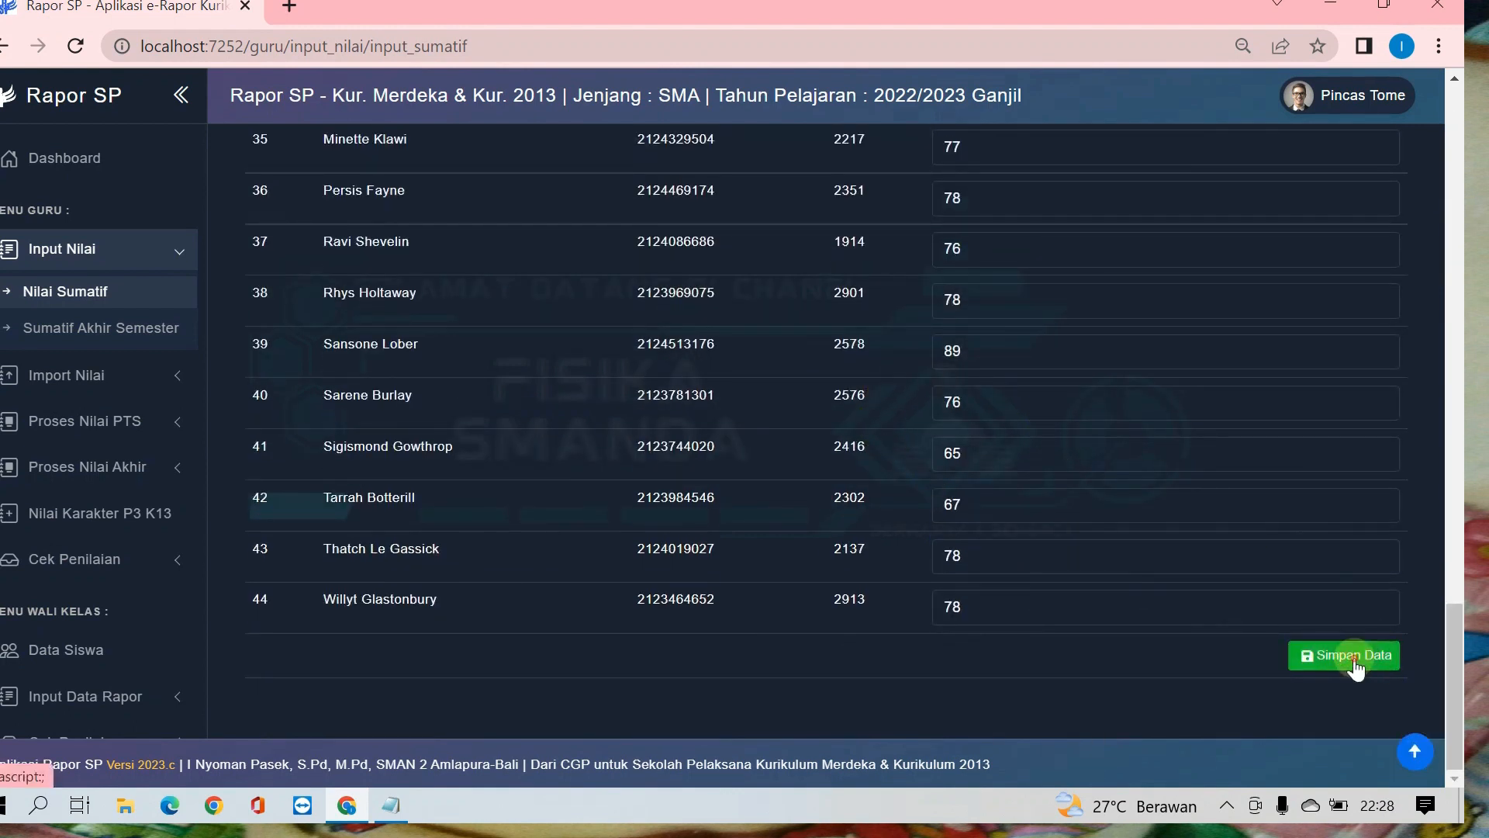
click(1319, 660)
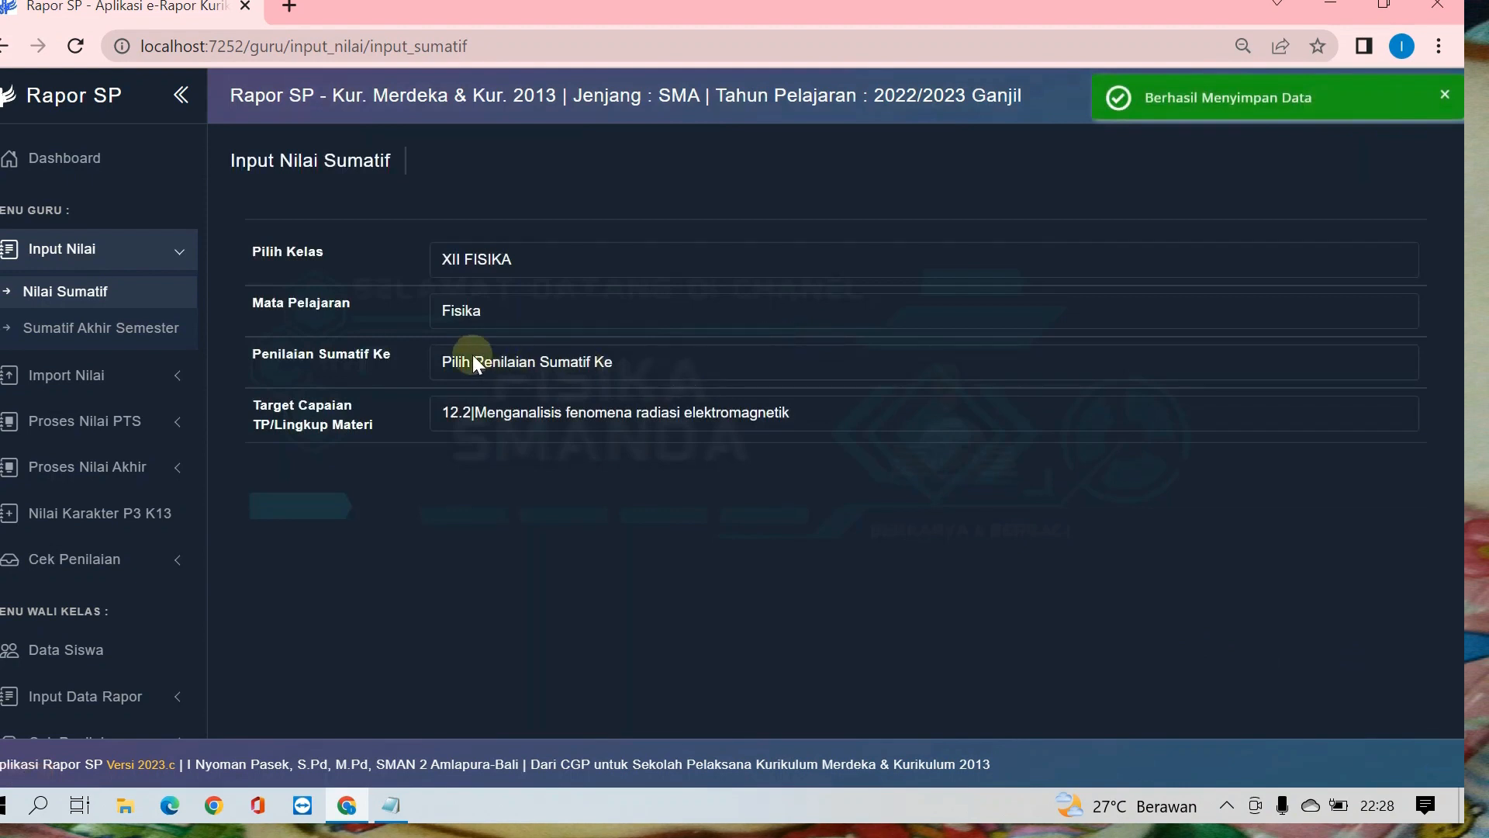
Step: Reopen the saved Penilaian Sumatif Ke 1 scores for Target Capaian "12.1|Melakukan percobaan tentang induksi magnet"
click(535, 361)
click(468, 410)
click(500, 422)
click(487, 460)
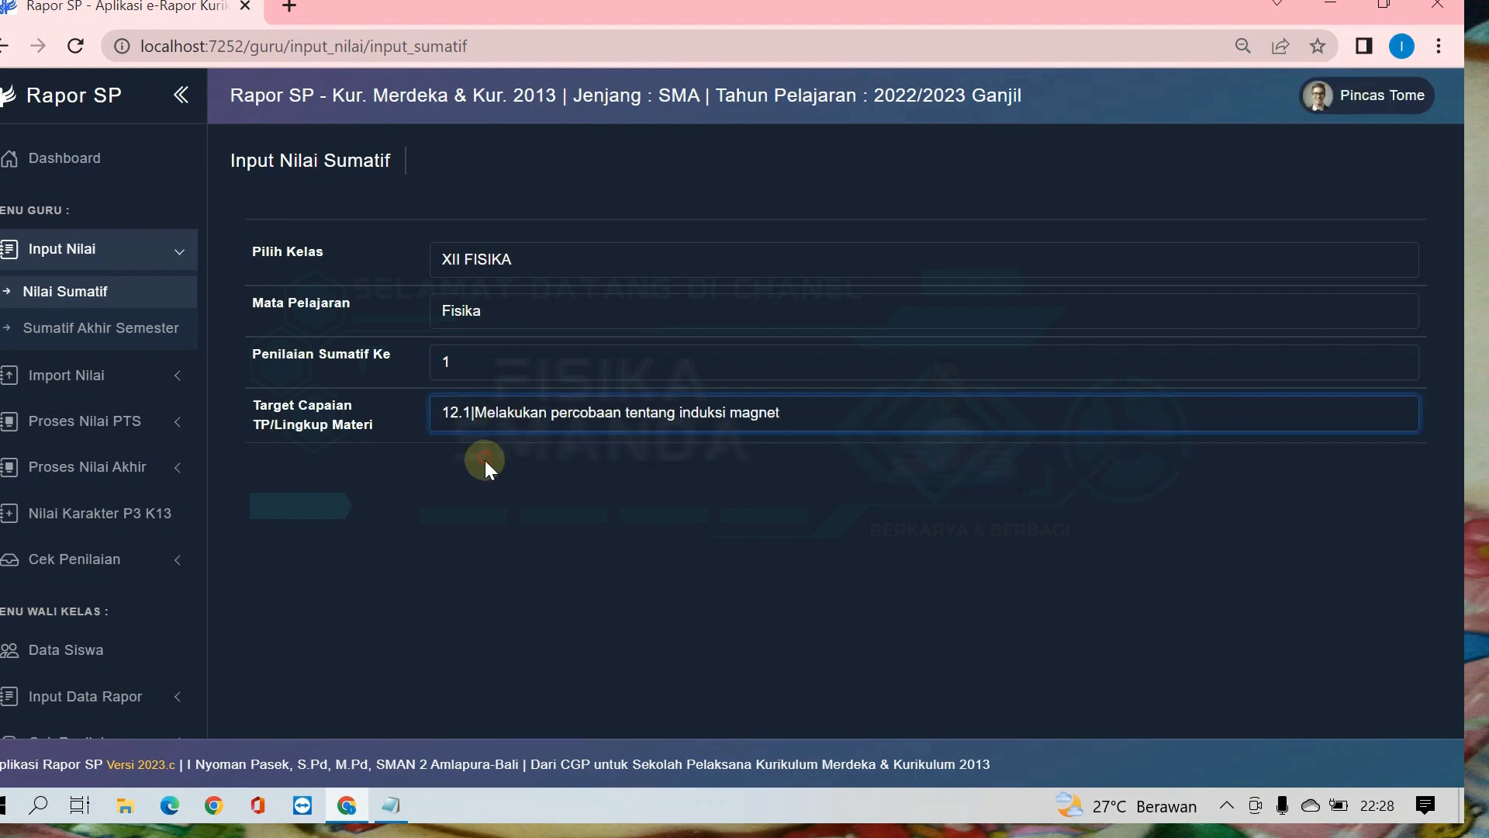
Step: Display the saved Penilaian Sumatif Ke 2 scores for "12.2|Menganalisis fenomena radiasi elektromagnetik" and examine the students' Ketercapaian Tujuan
click(483, 361)
click(467, 431)
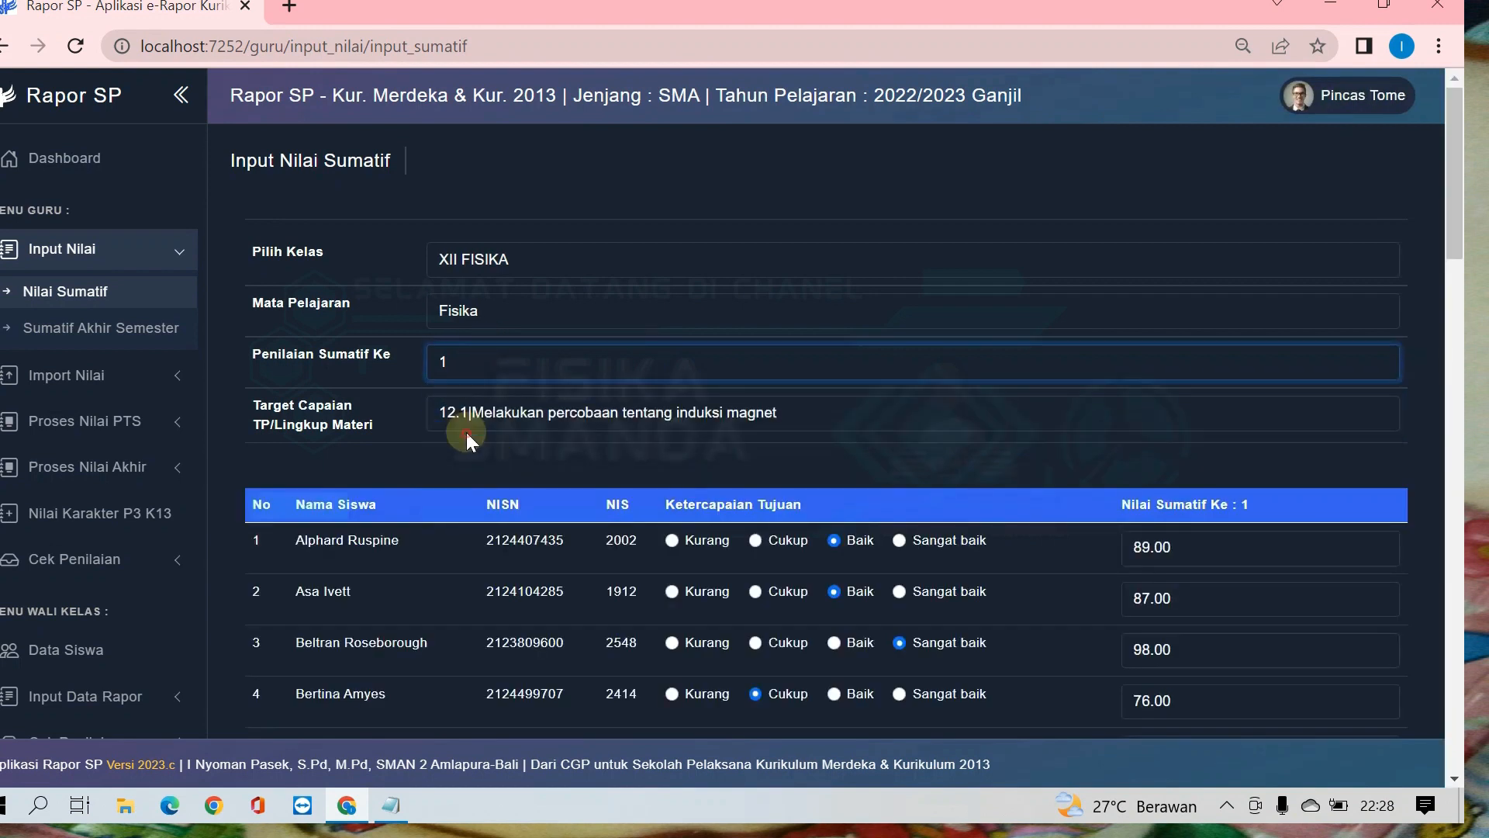
click(509, 417)
click(502, 460)
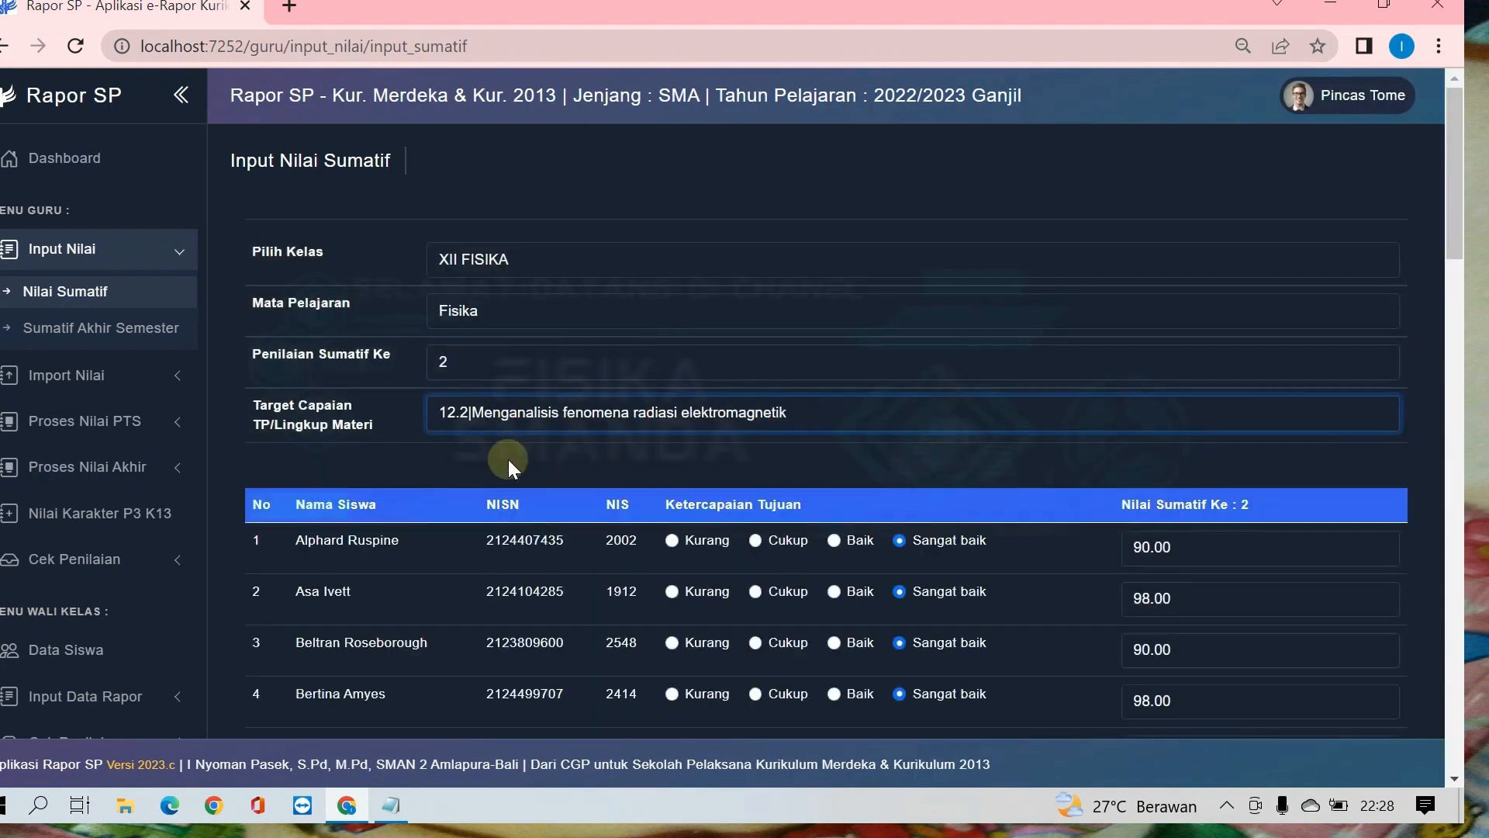
scroll(508, 455, down, 1)
scroll(509, 455, up, 1)
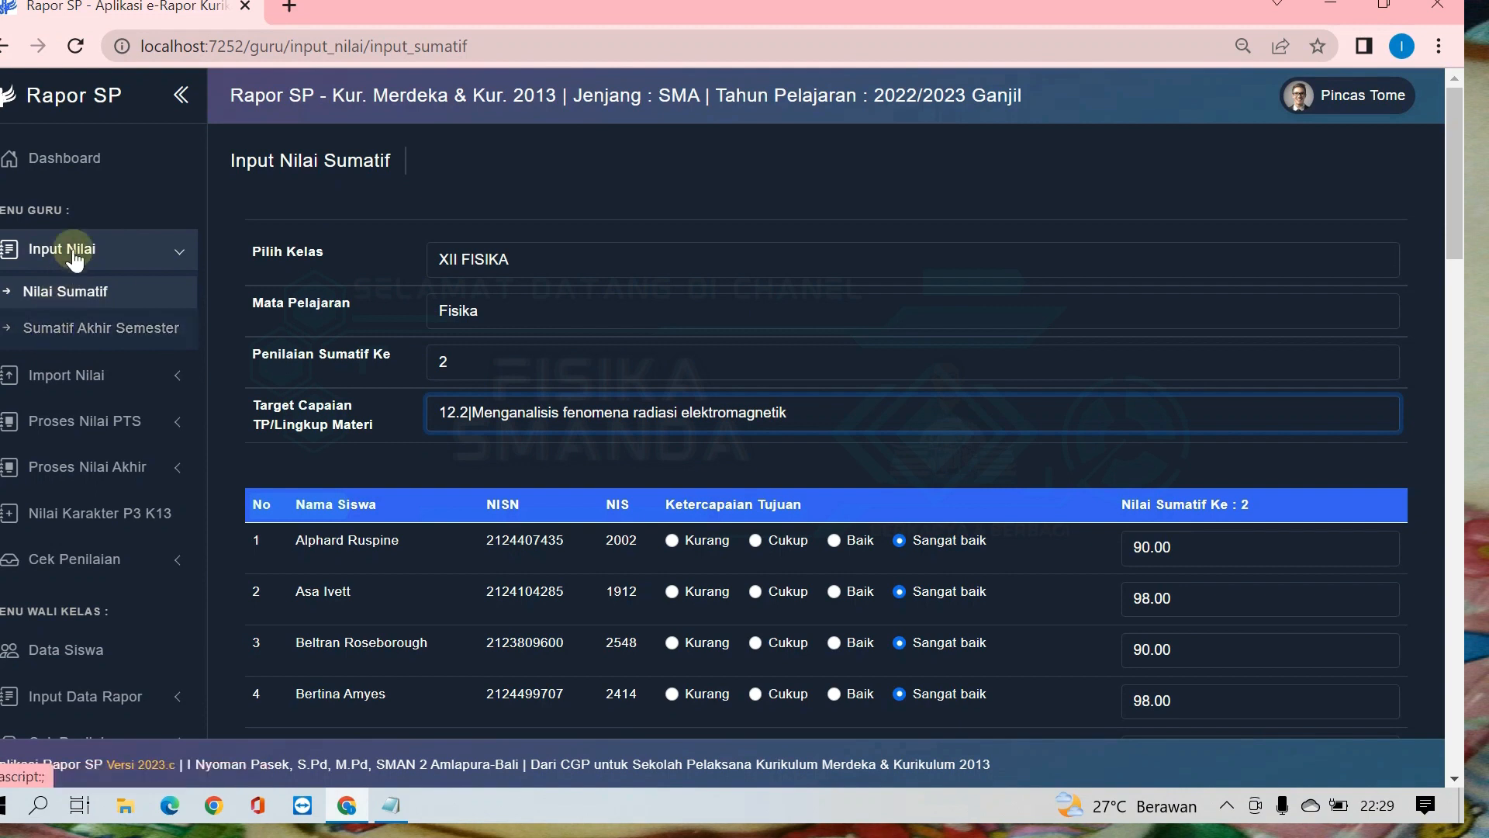
Step: Open the Sumatif Akhir Semester score entry for class XII FISIKA, subject Fisika, with Jenis Nilai Sumatif Akhir Semester
click(54, 339)
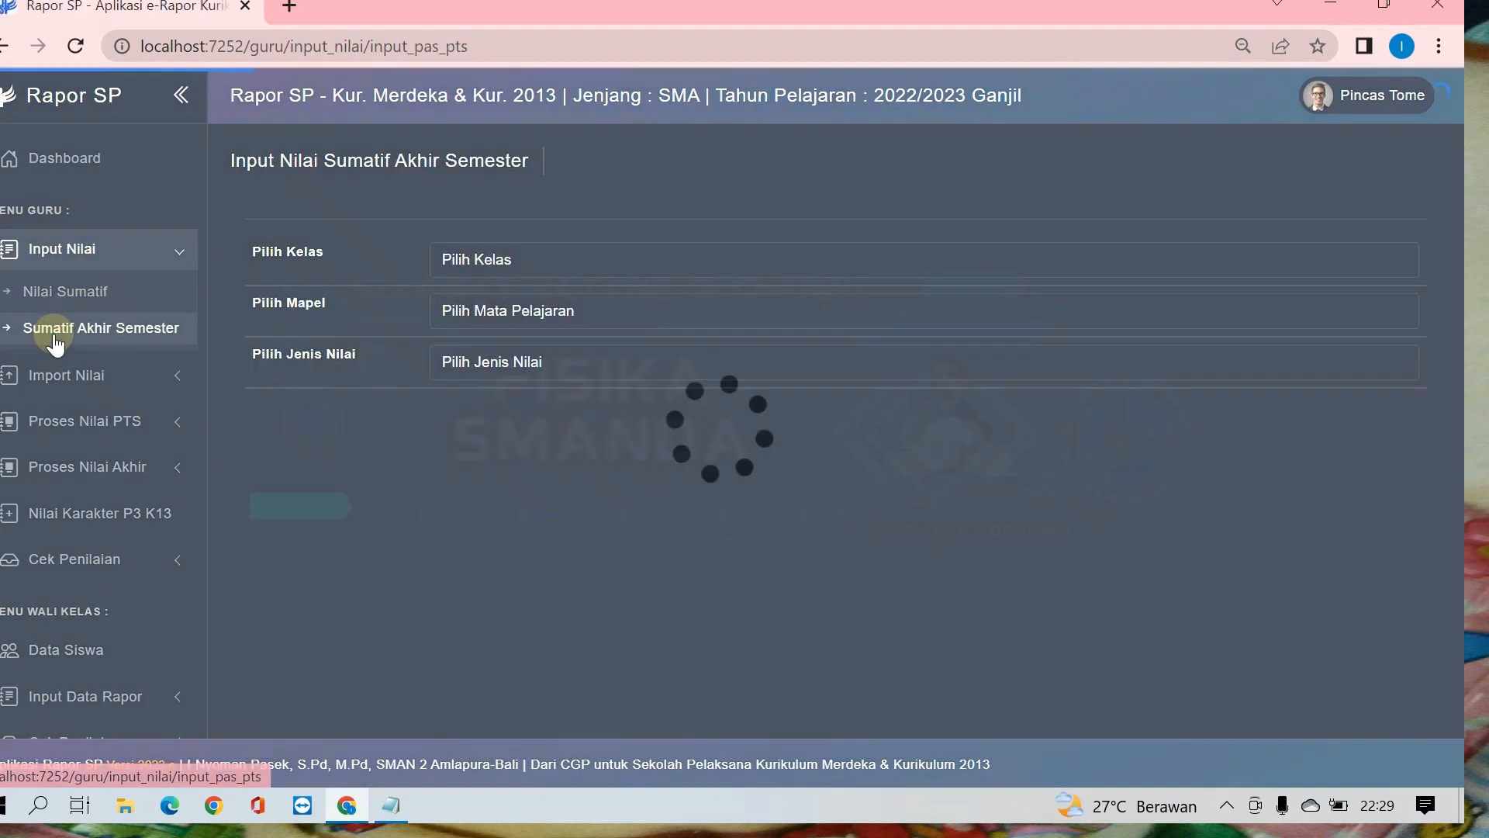
click(503, 264)
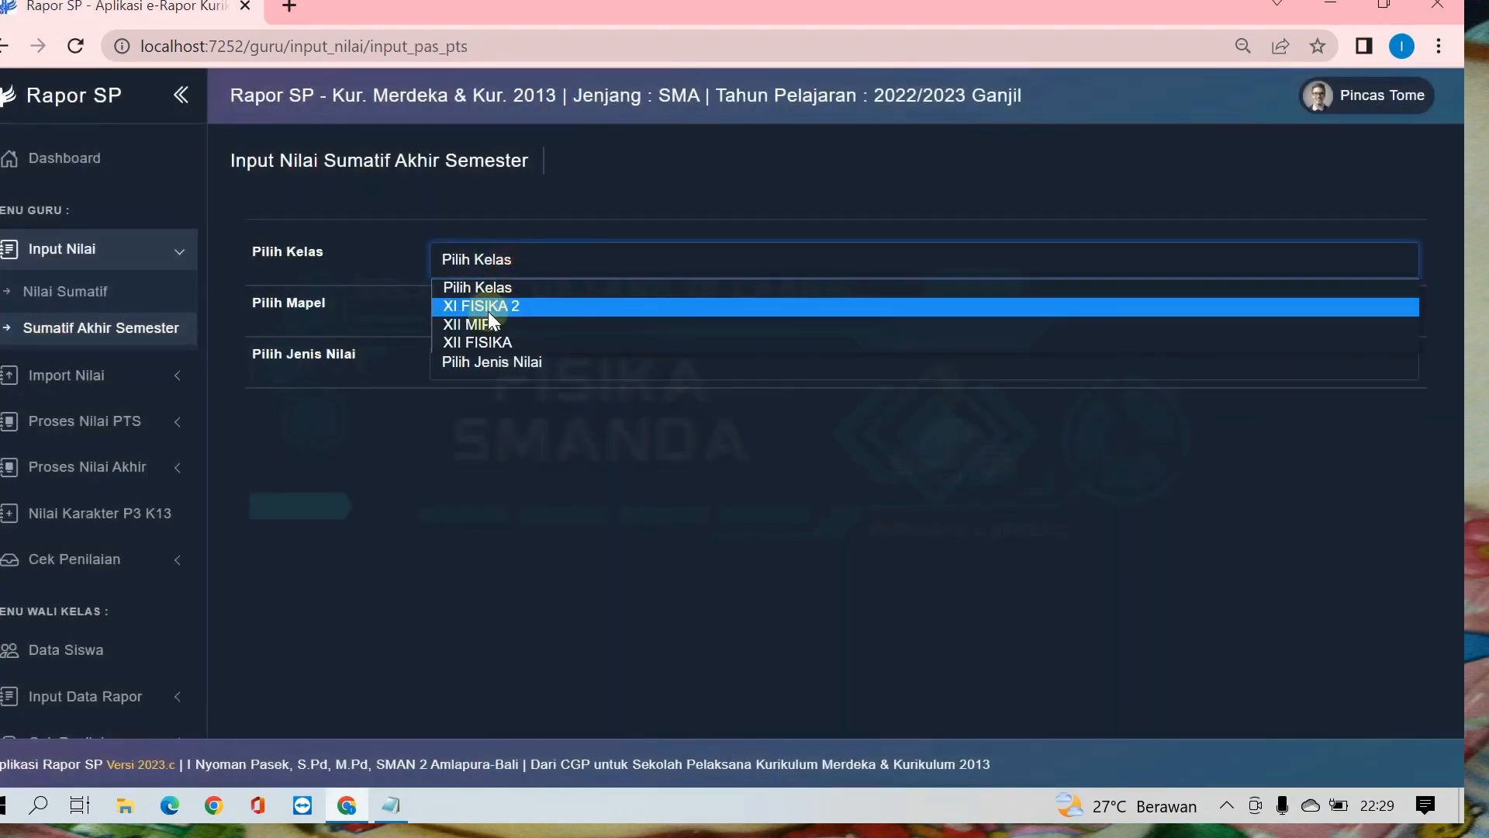
click(483, 342)
click(500, 308)
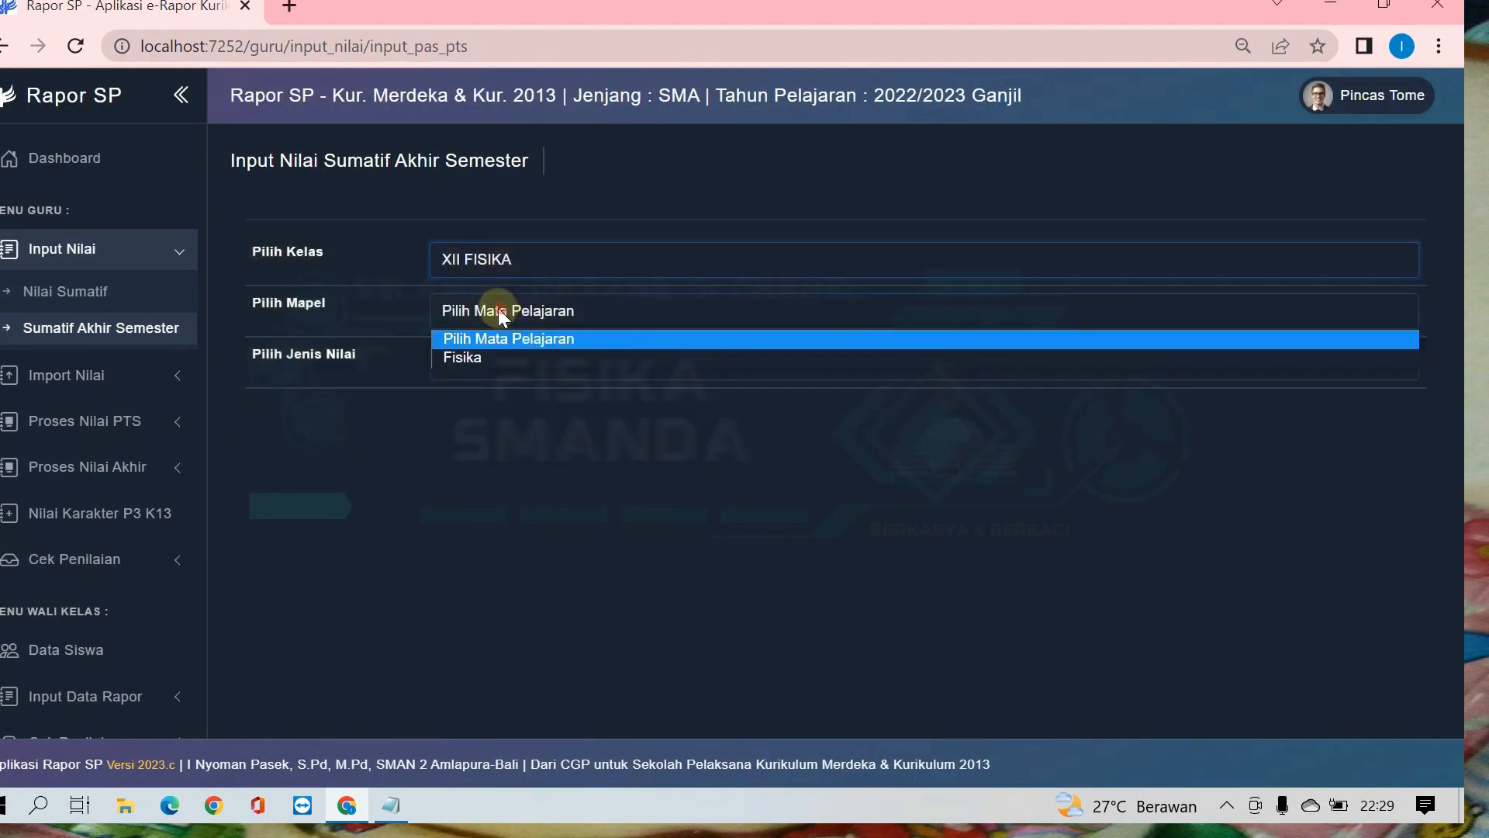
click(470, 360)
click(510, 369)
click(476, 413)
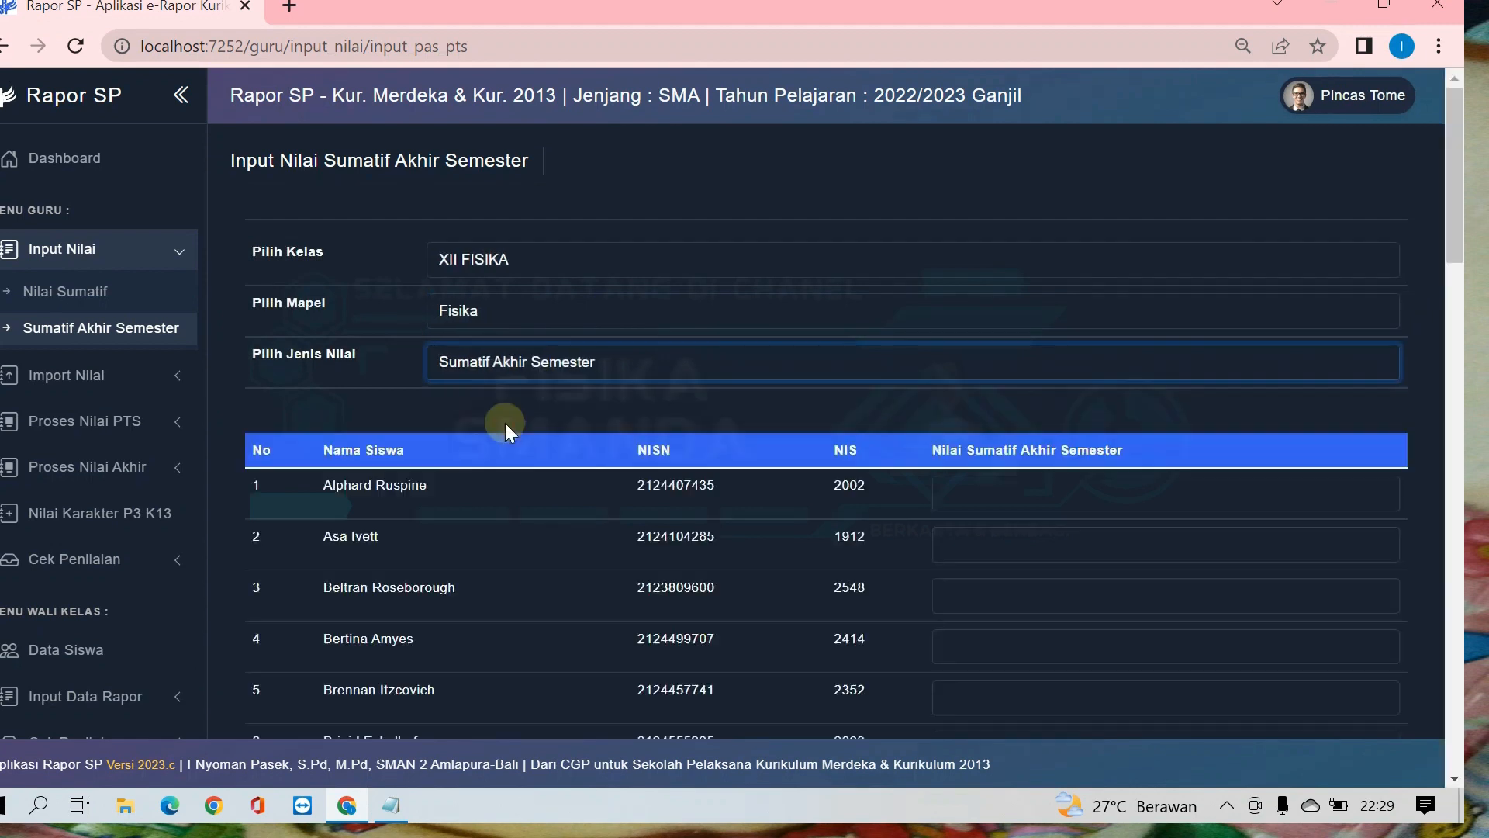
Step: Enter Nilai Sumatif Akhir Semester scores for all 44 students, starting with 89, 89, 87 and 89, and save the data
click(1017, 494)
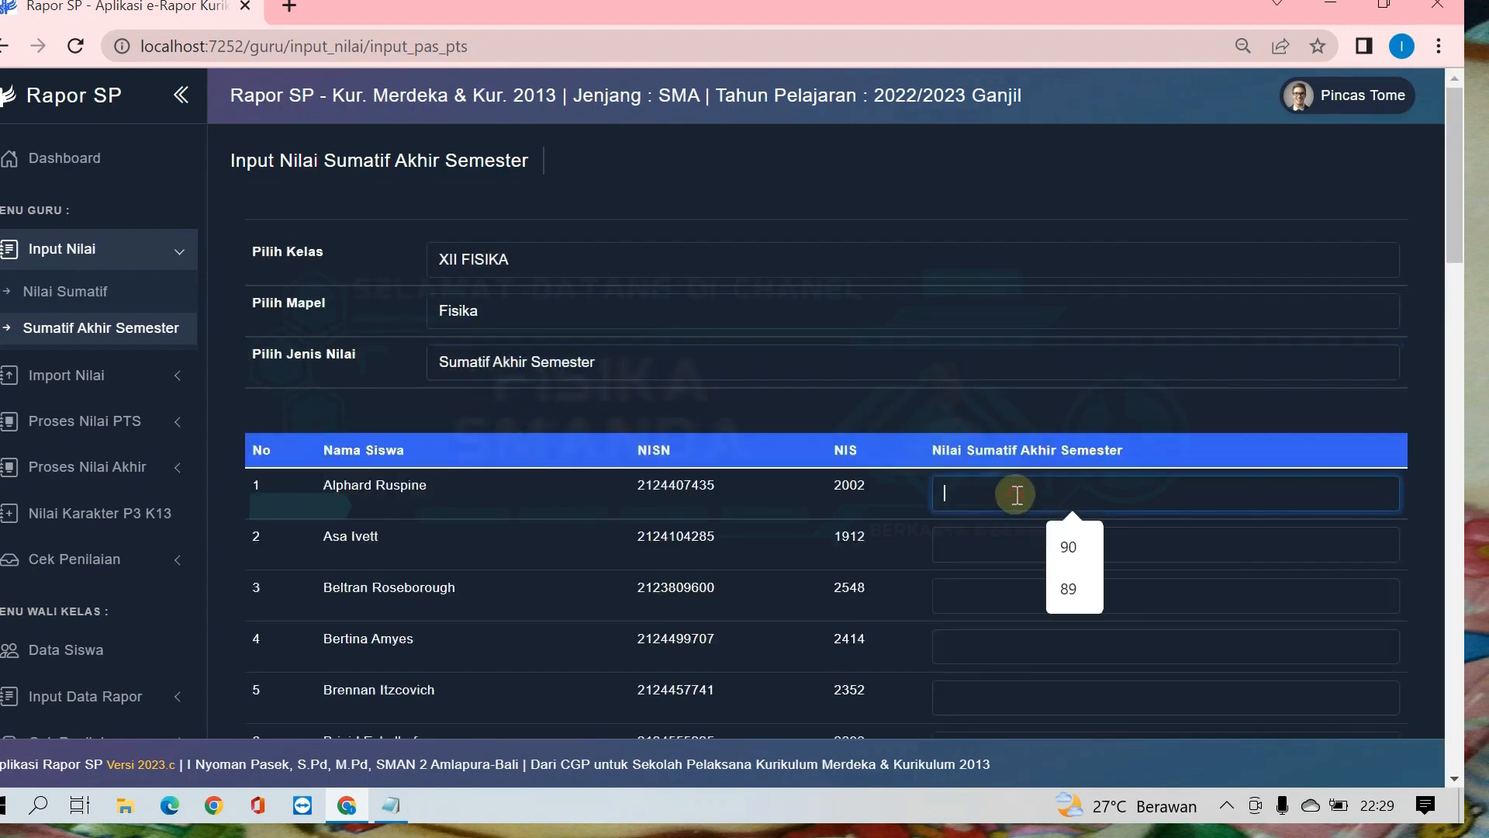
text(89)
key(Tab)
text(89)
key(Tab)
text(87)
key(Tab)
text(89)
key(Tab)
text(89)
key(Tab)
text(90)
key(Tab)
text(98)
key(Tab)
text(97)
key(Tab)
text(96)
key(Tab)
text(87)
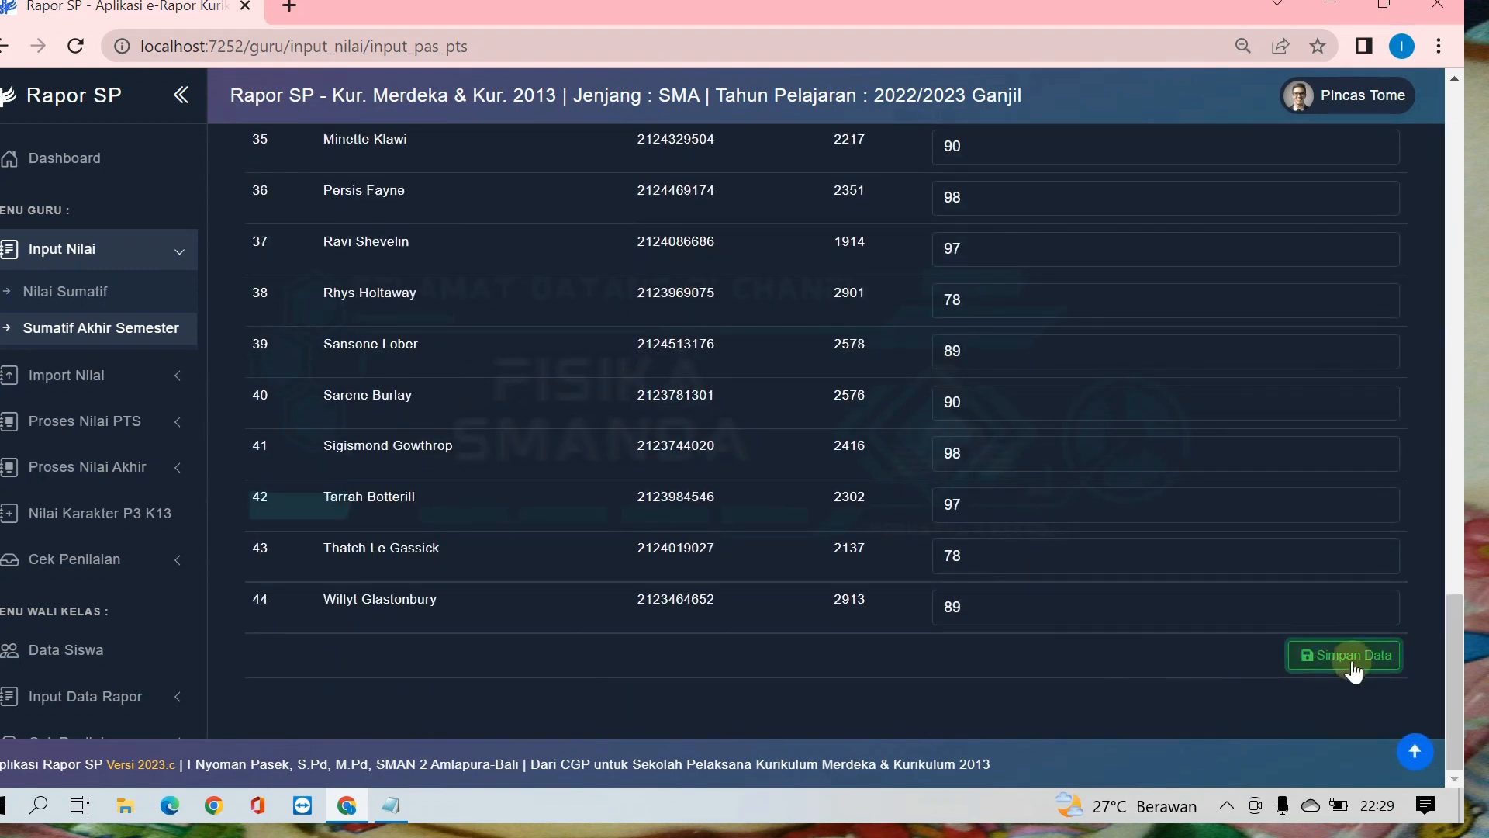
click(1345, 655)
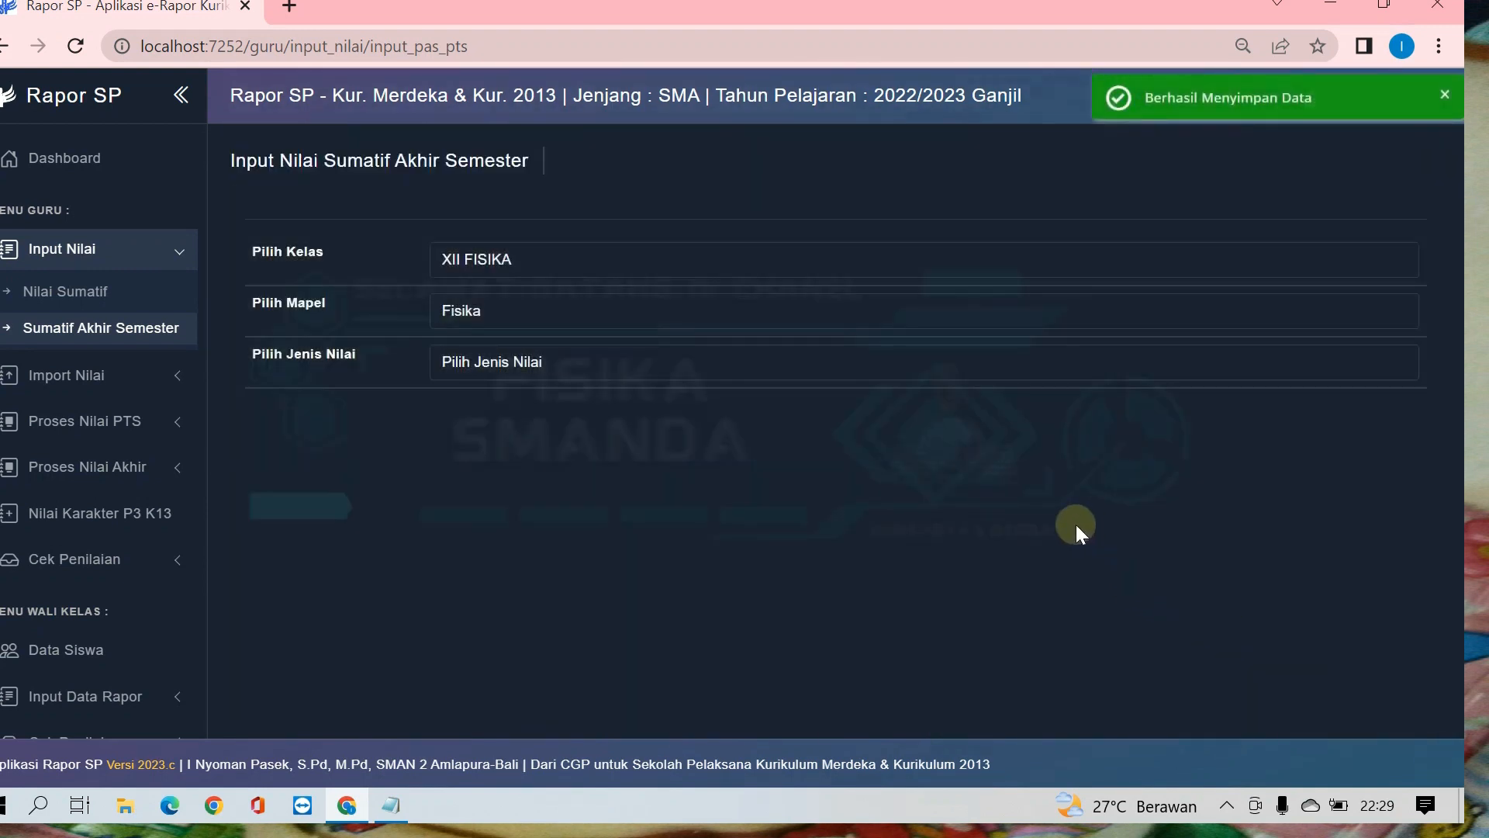
Step: Return to the Input Nilai Sumatif page to view its selection fields
click(136, 250)
click(135, 250)
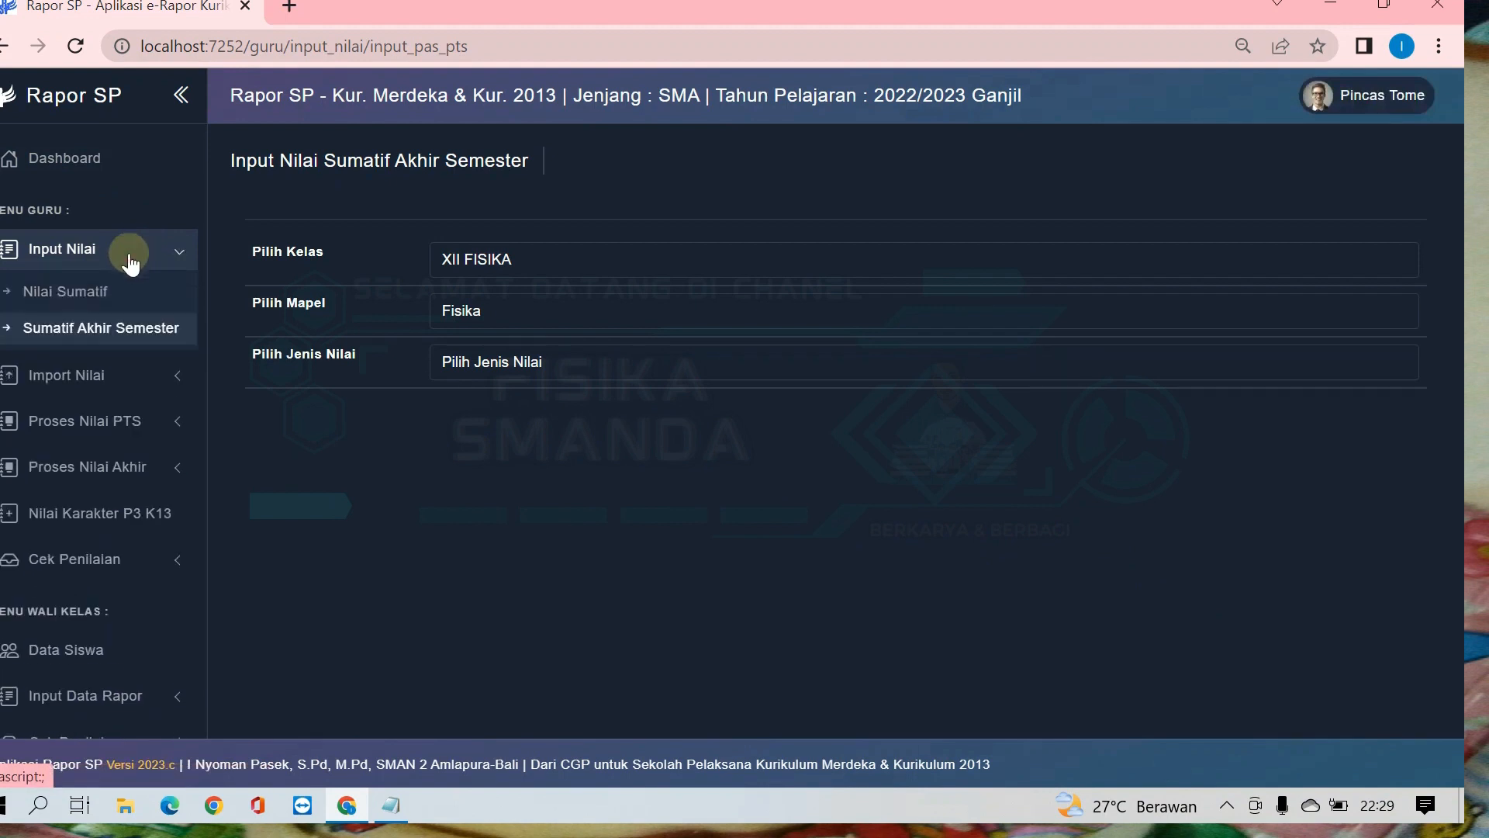
click(91, 292)
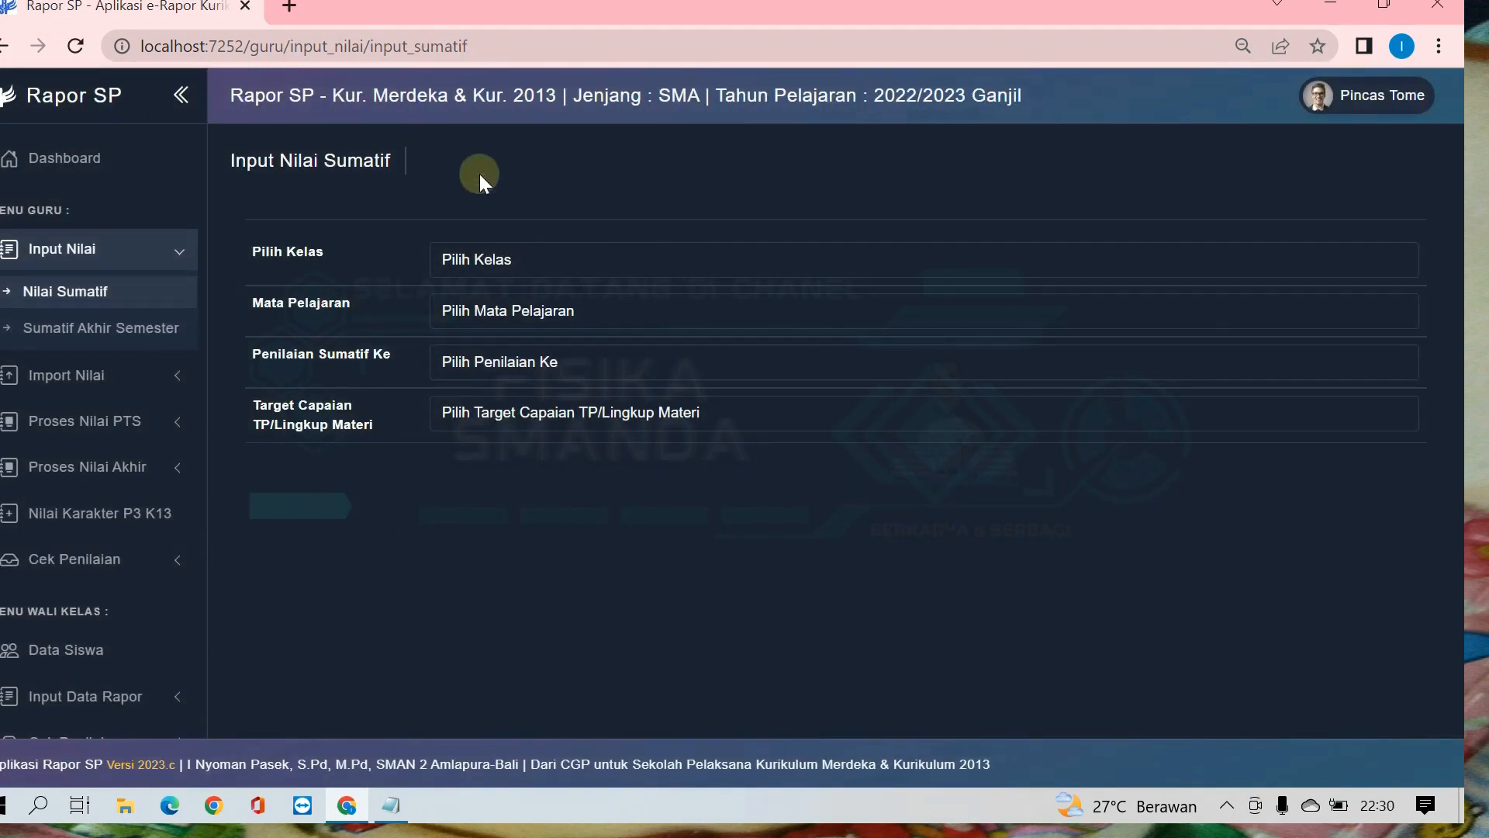
Step: Open the import format download page and choose class XII FISIKA, subject Fisika, Semester 1 and 4 summative assessments
click(81, 380)
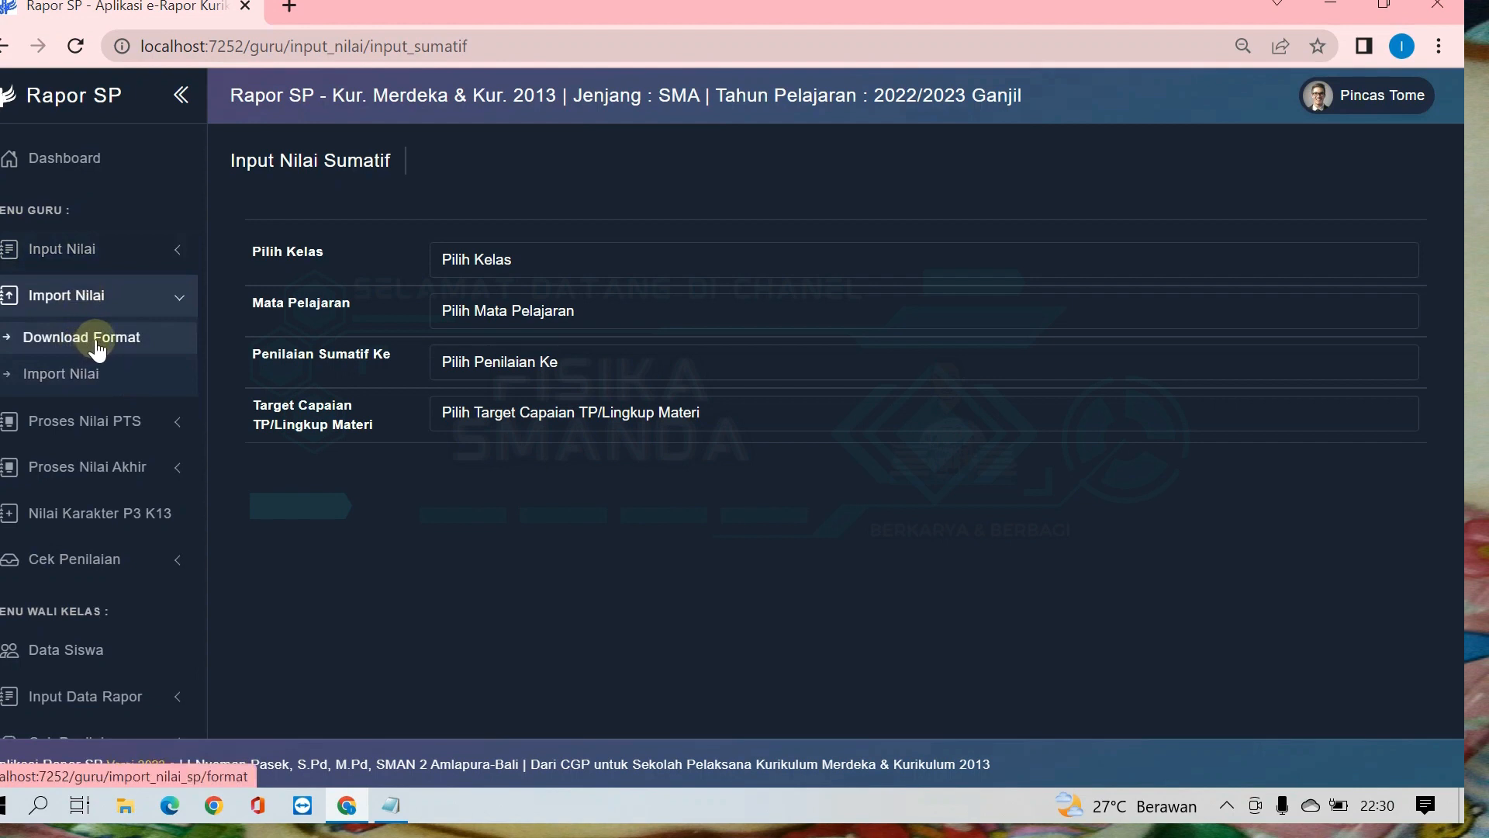
click(97, 349)
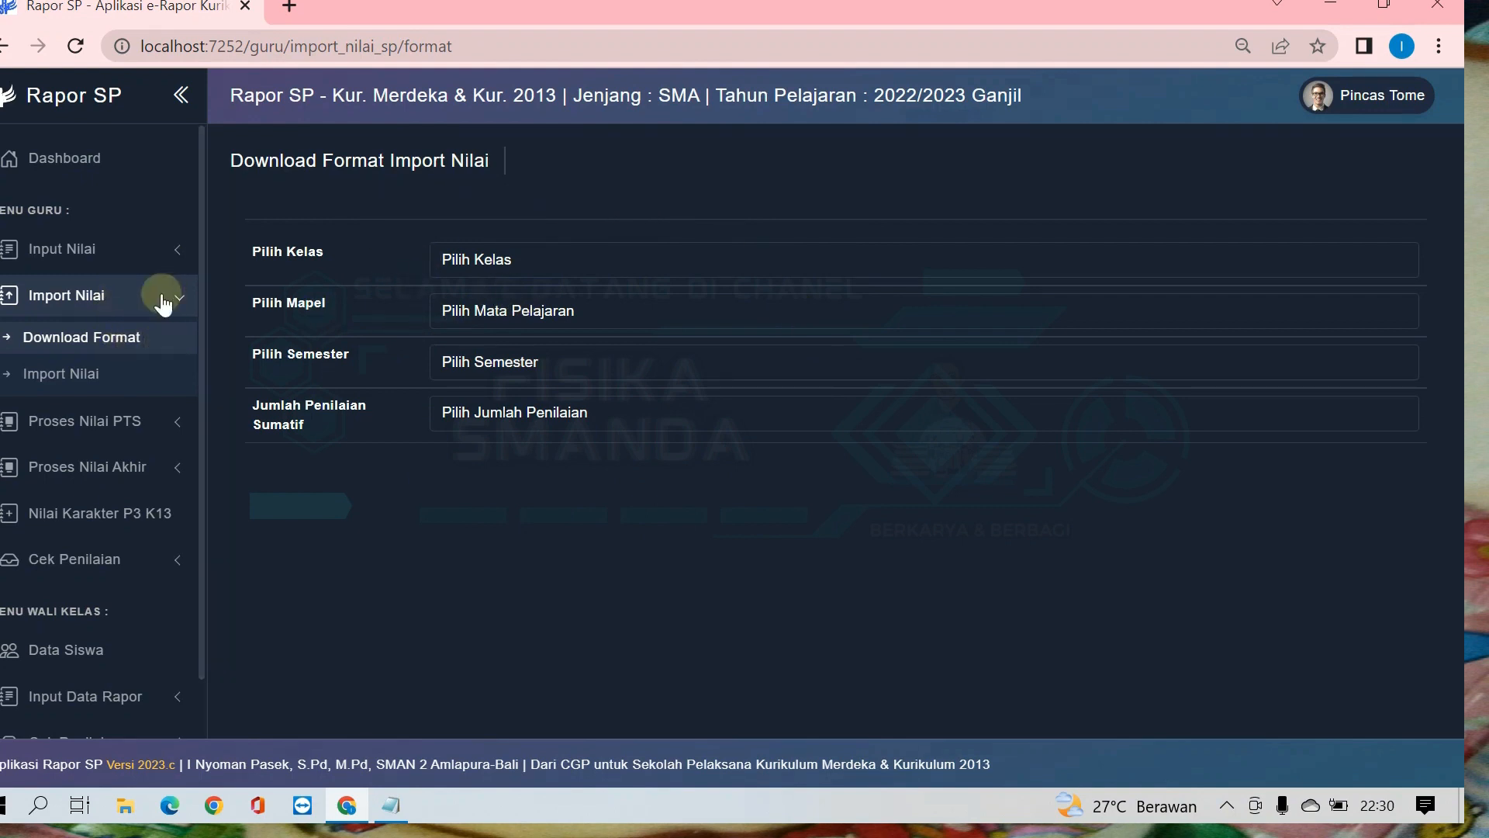
click(533, 259)
click(510, 342)
click(558, 321)
click(508, 354)
click(536, 362)
click(514, 409)
click(536, 411)
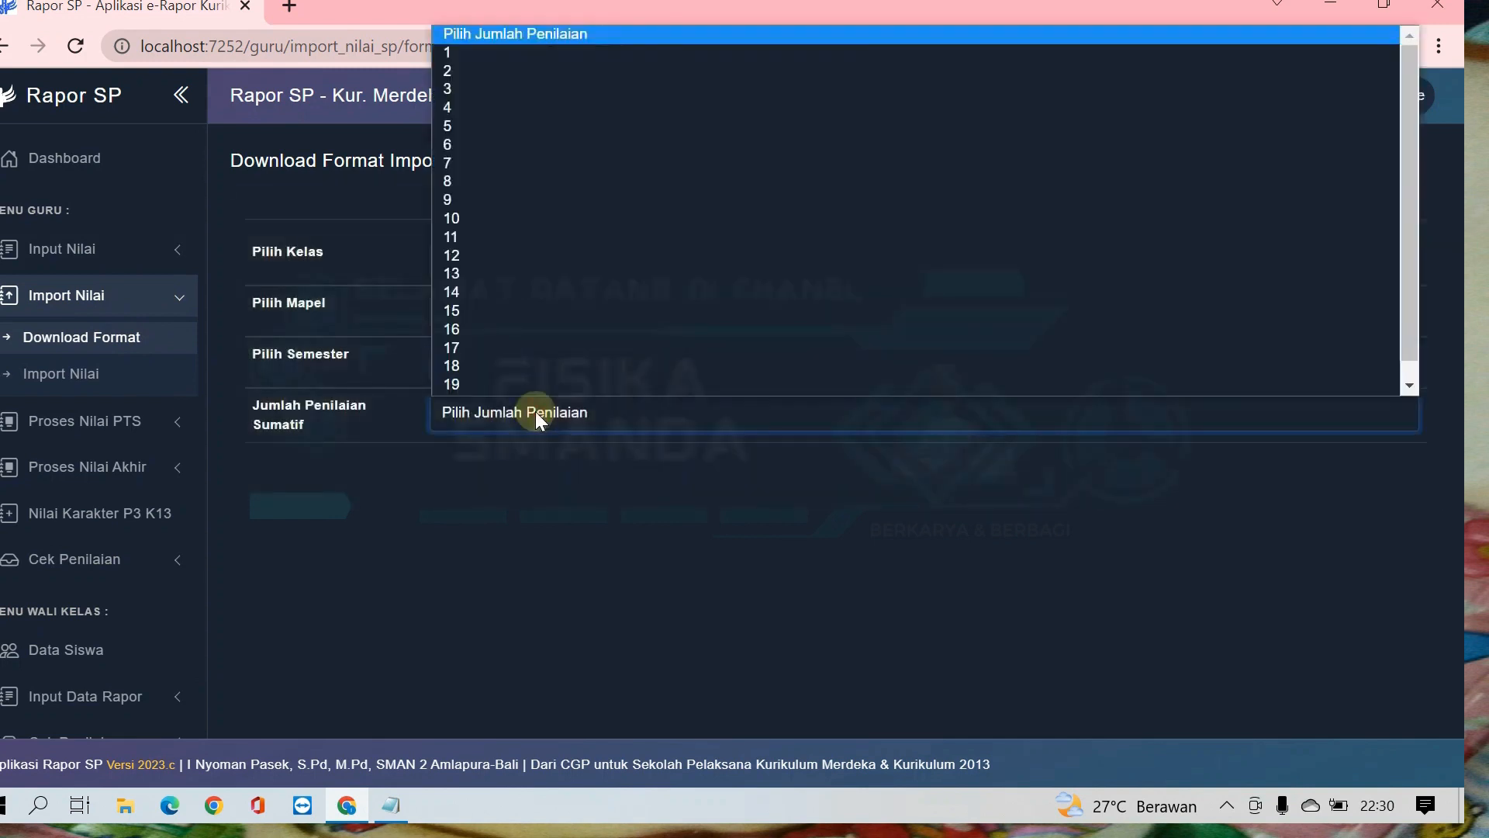
click(552, 105)
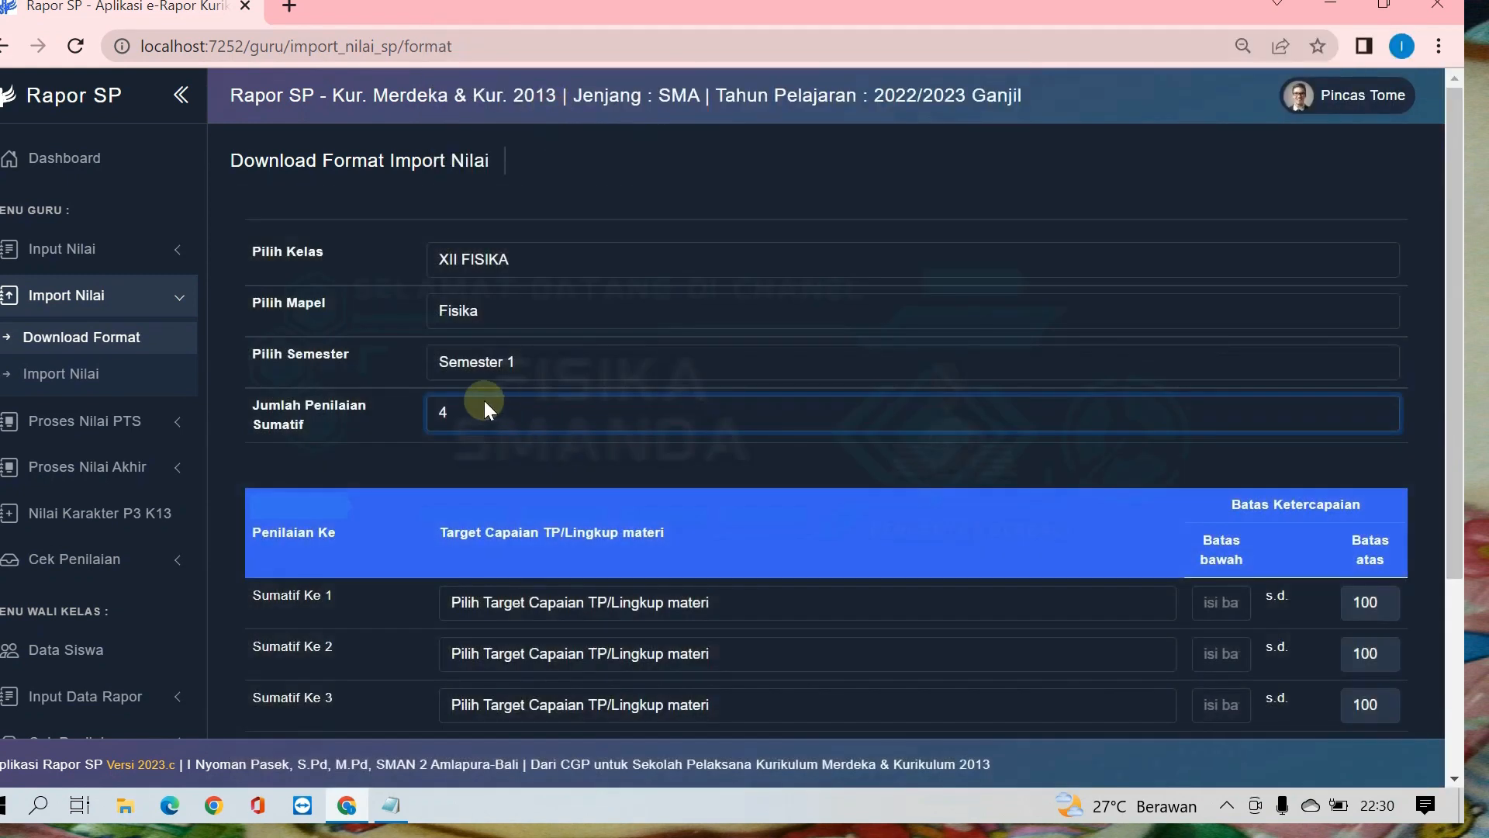
Step: Assign Target Capaian 12.1 on magnetic induction to Sumatif Ke 1 and 12.2 on electromagnetic radiation to Sumatif Ke 2
scroll(484, 400, down, 2)
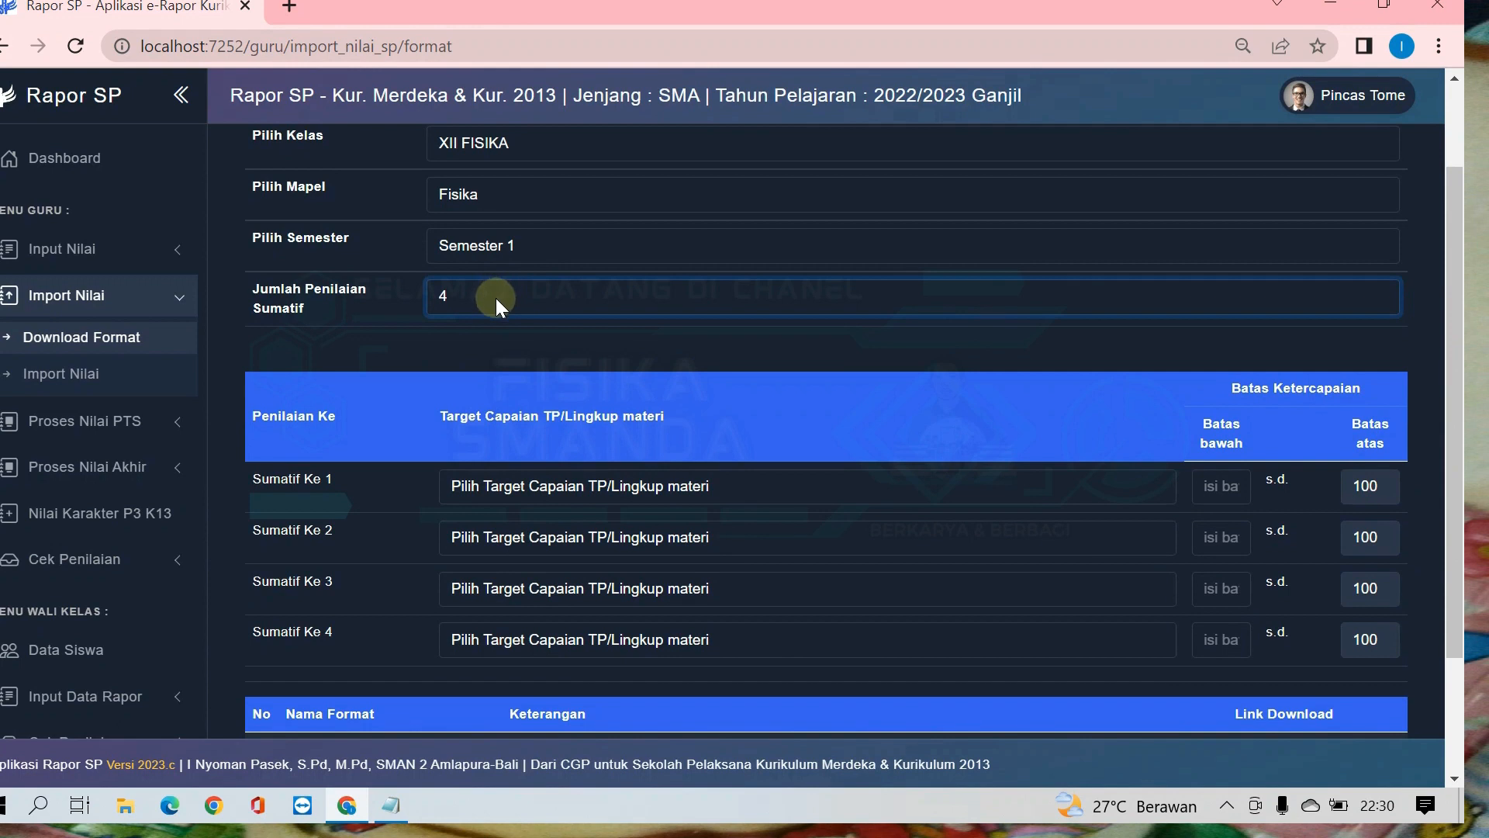
scroll(369, 351, down, 2)
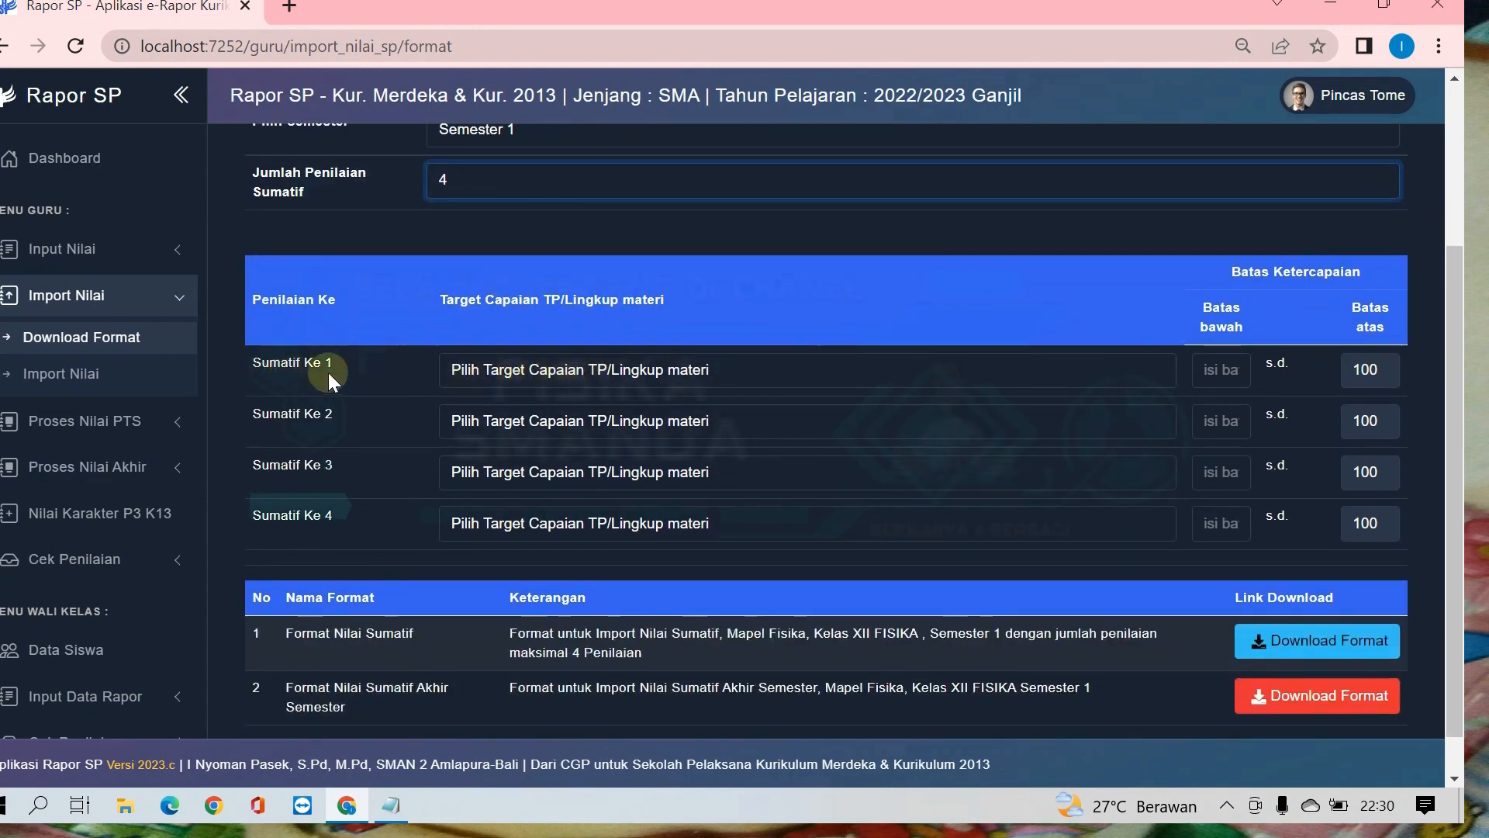
click(566, 371)
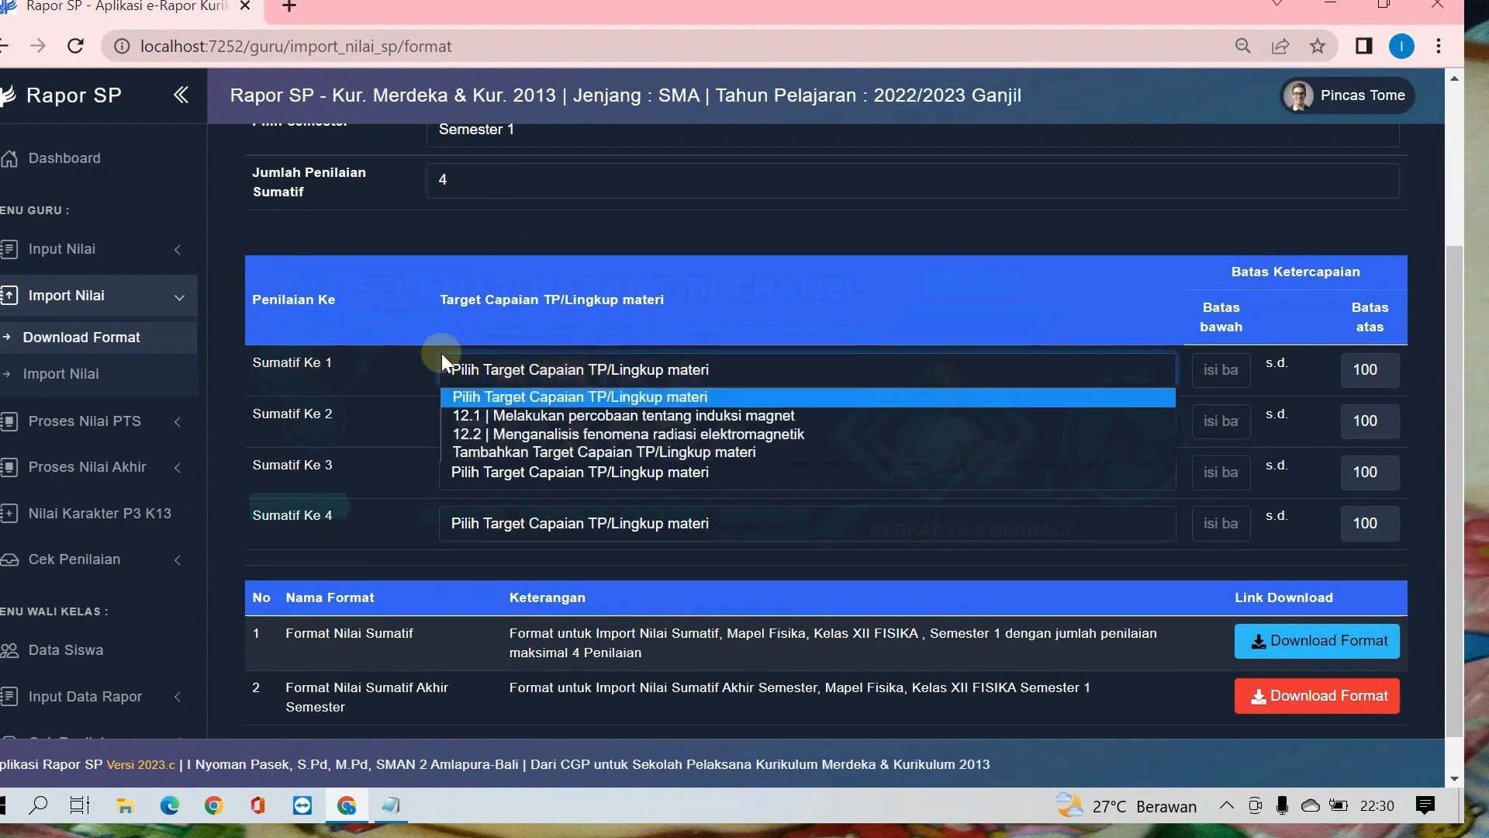
click(576, 416)
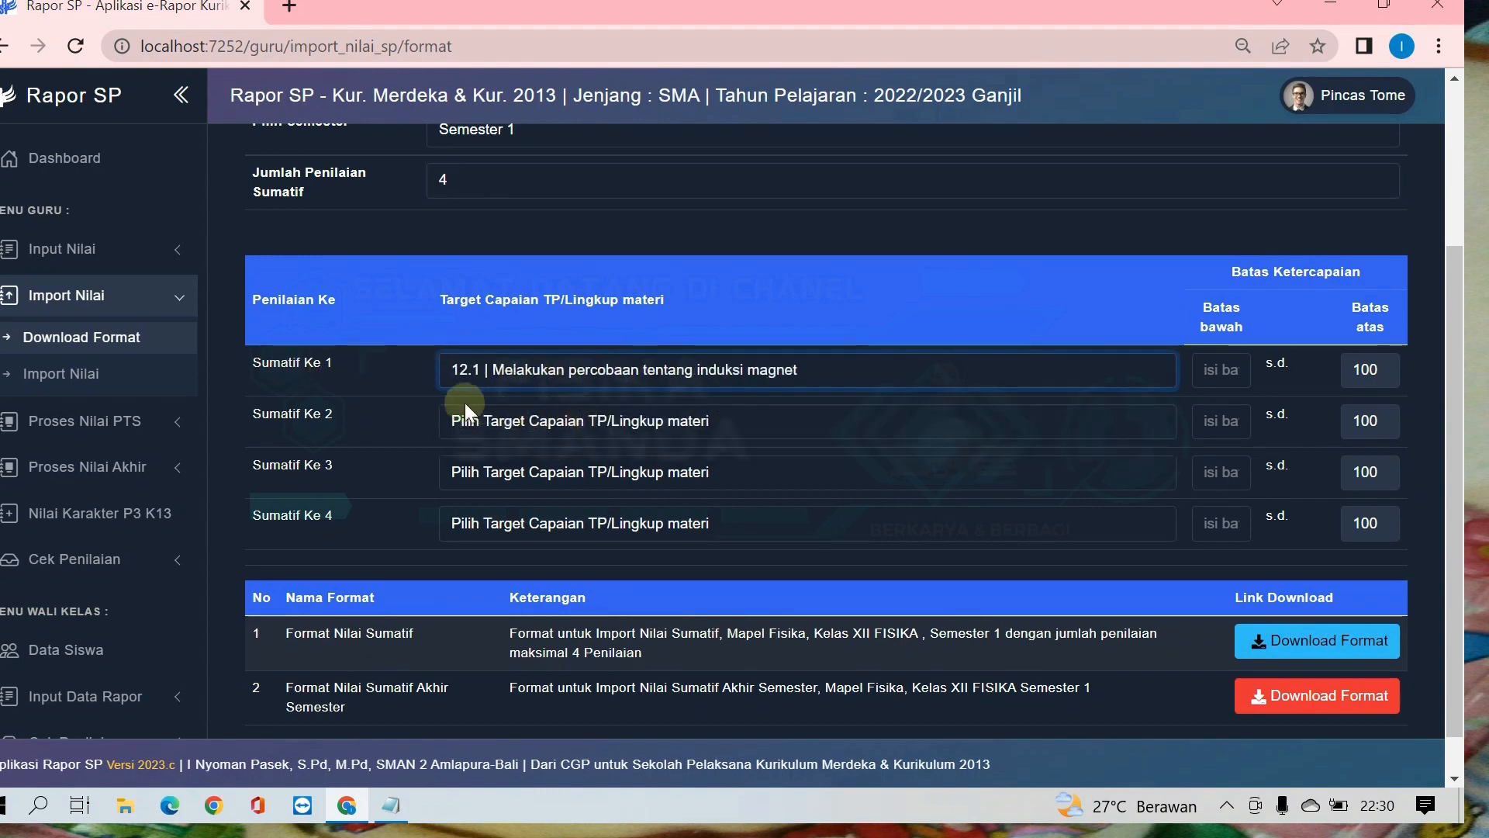
click(533, 423)
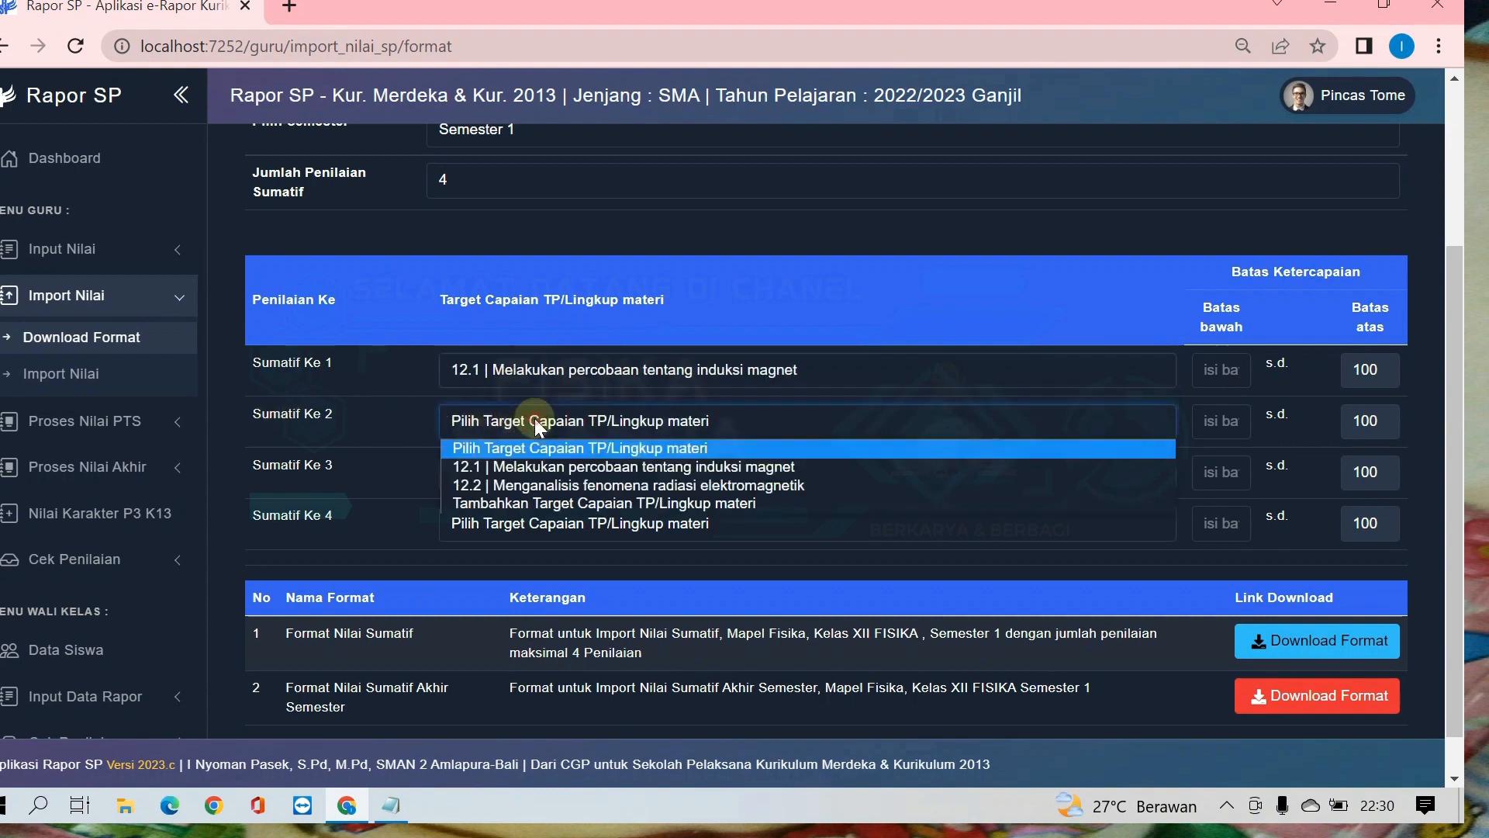
click(534, 486)
Step: Add Target Capaian 12.3 with the text "Memahami karakteristik inti atom dan radioaktifitas" copied from the Notepad notes
click(559, 474)
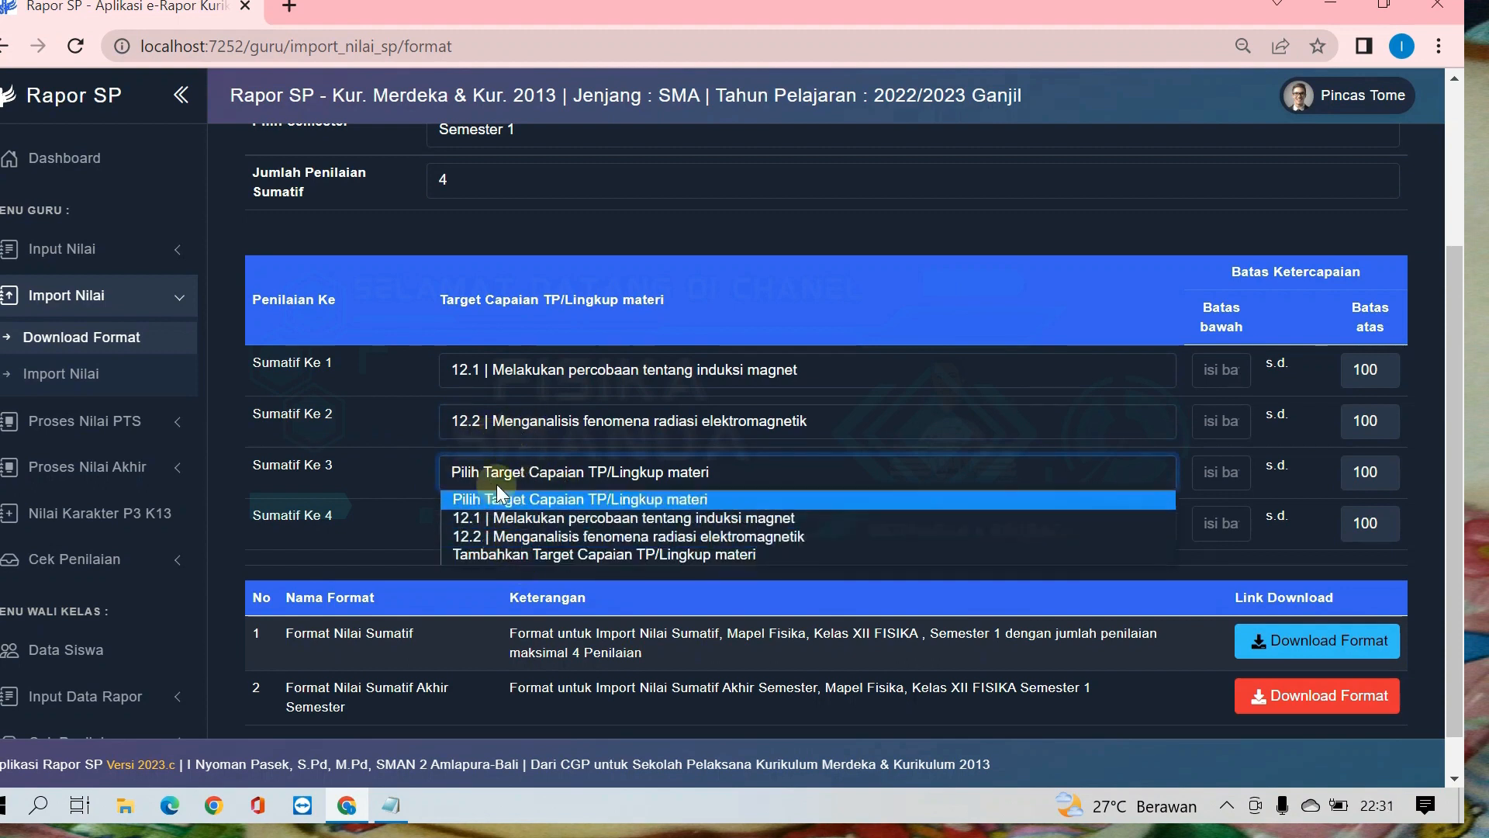
click(529, 554)
click(739, 196)
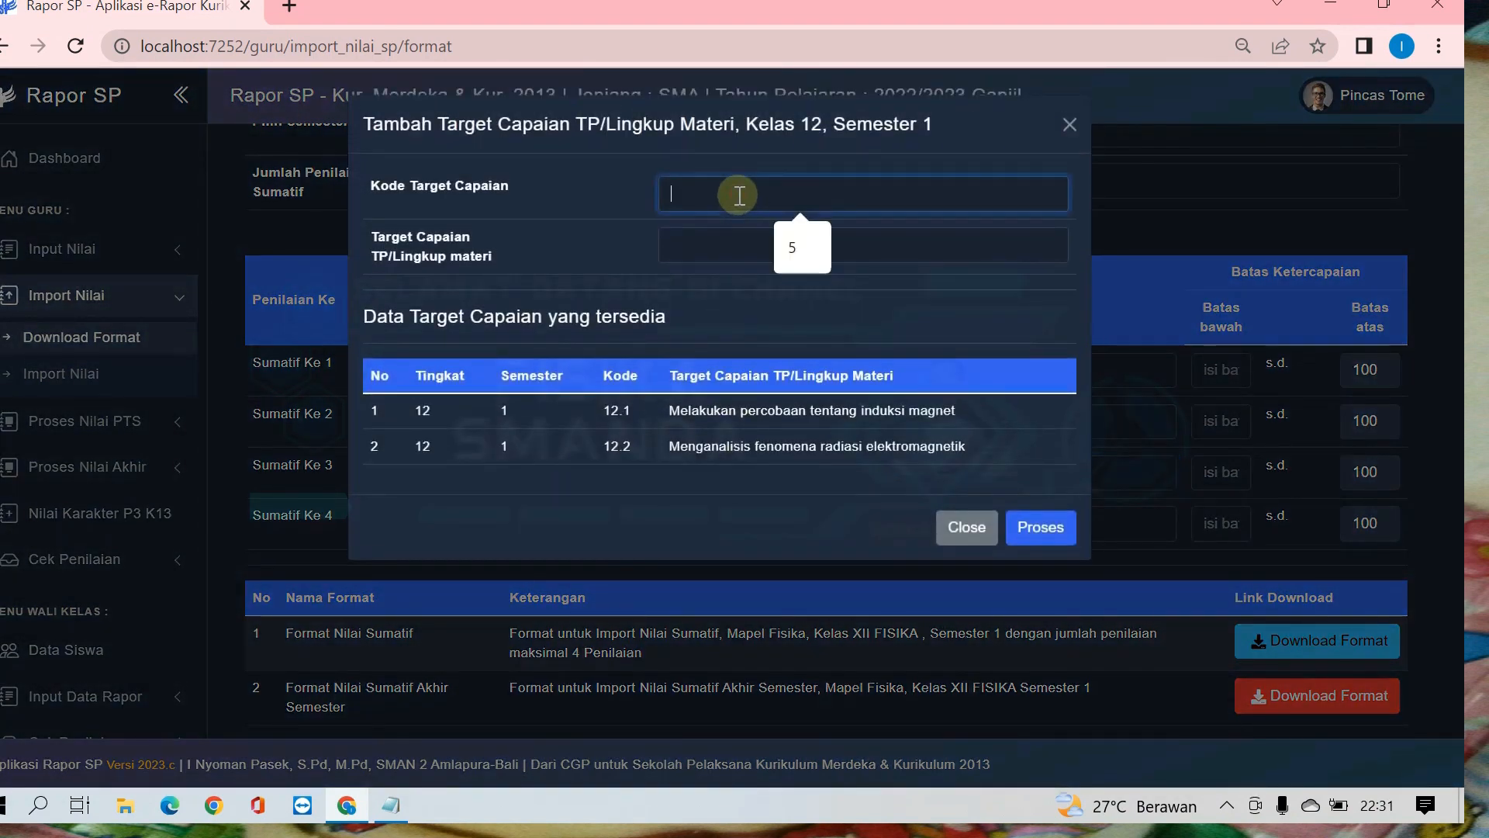
text(12.3)
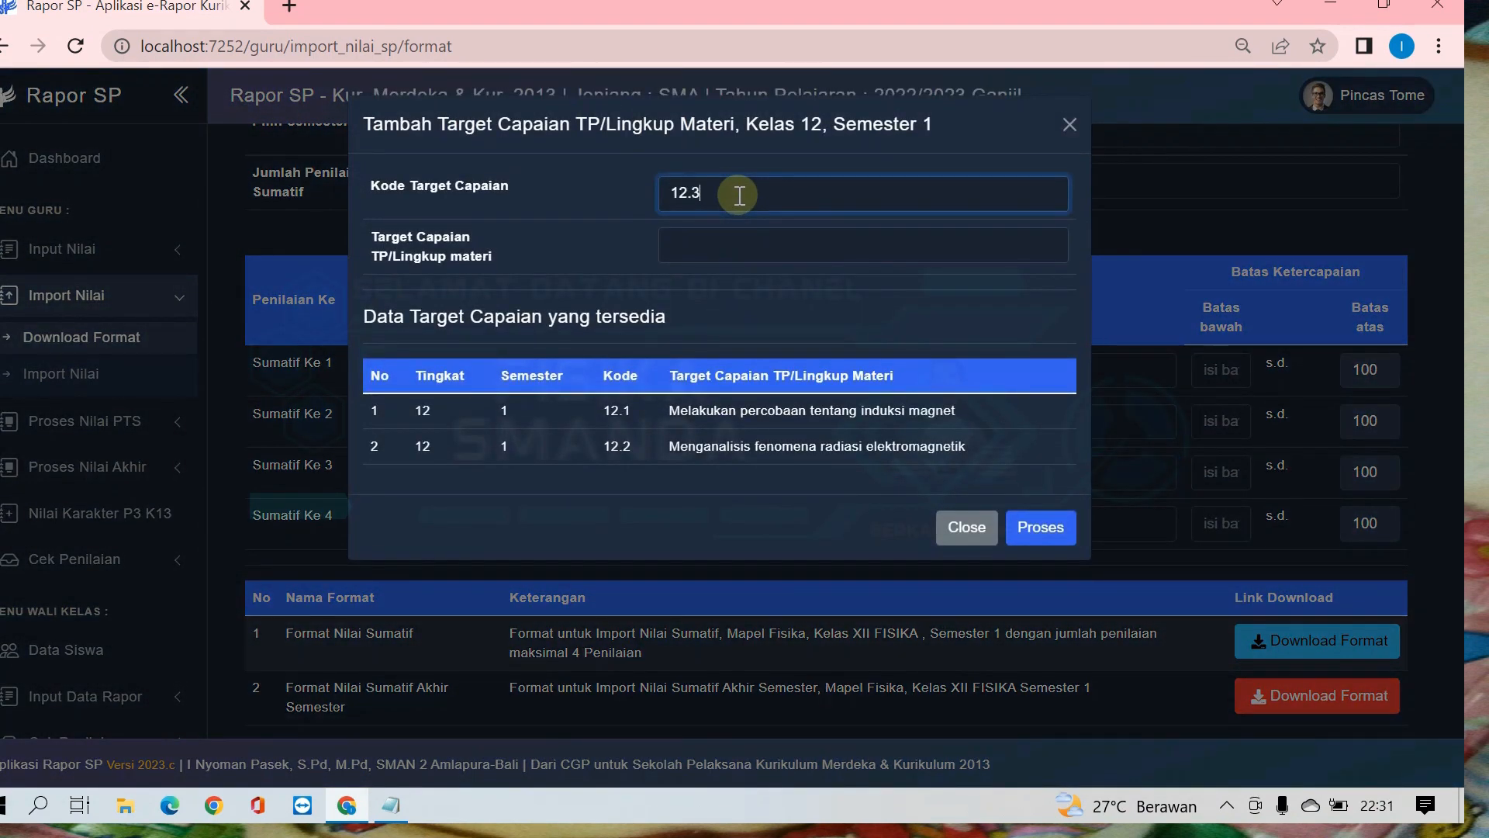
click(731, 245)
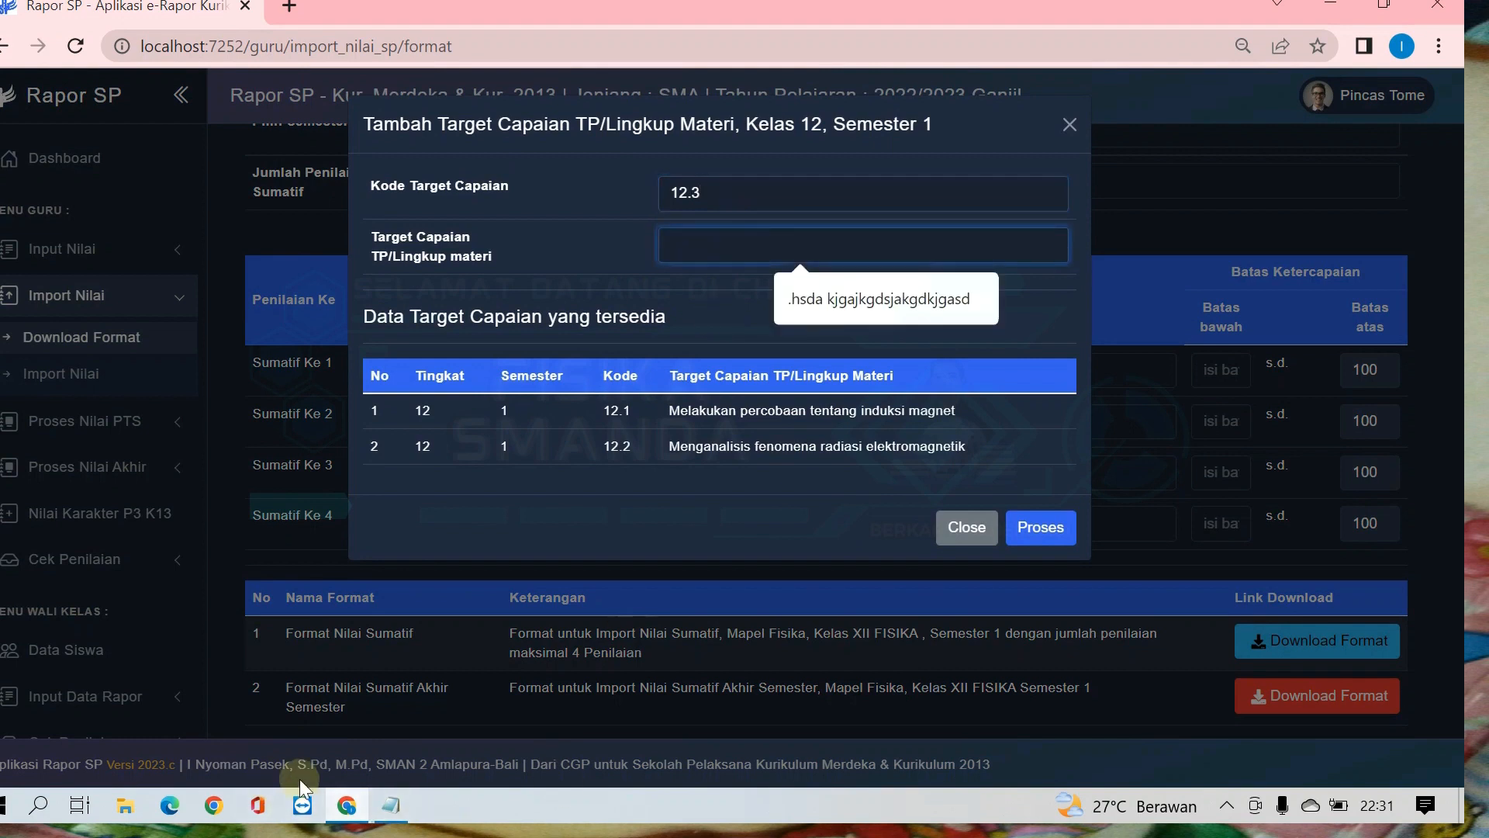
click(399, 807)
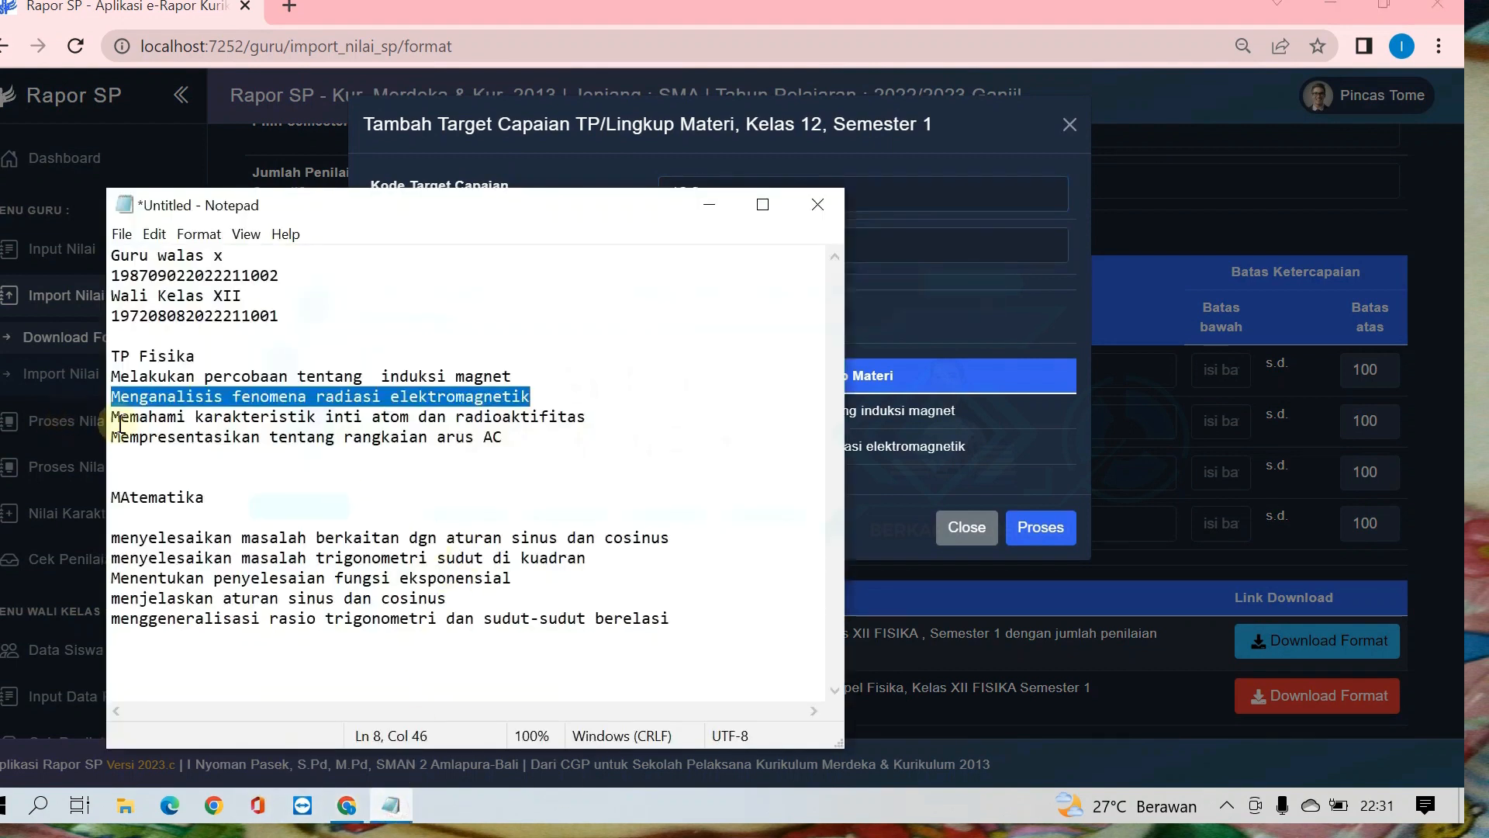
drag(115, 423, 587, 416)
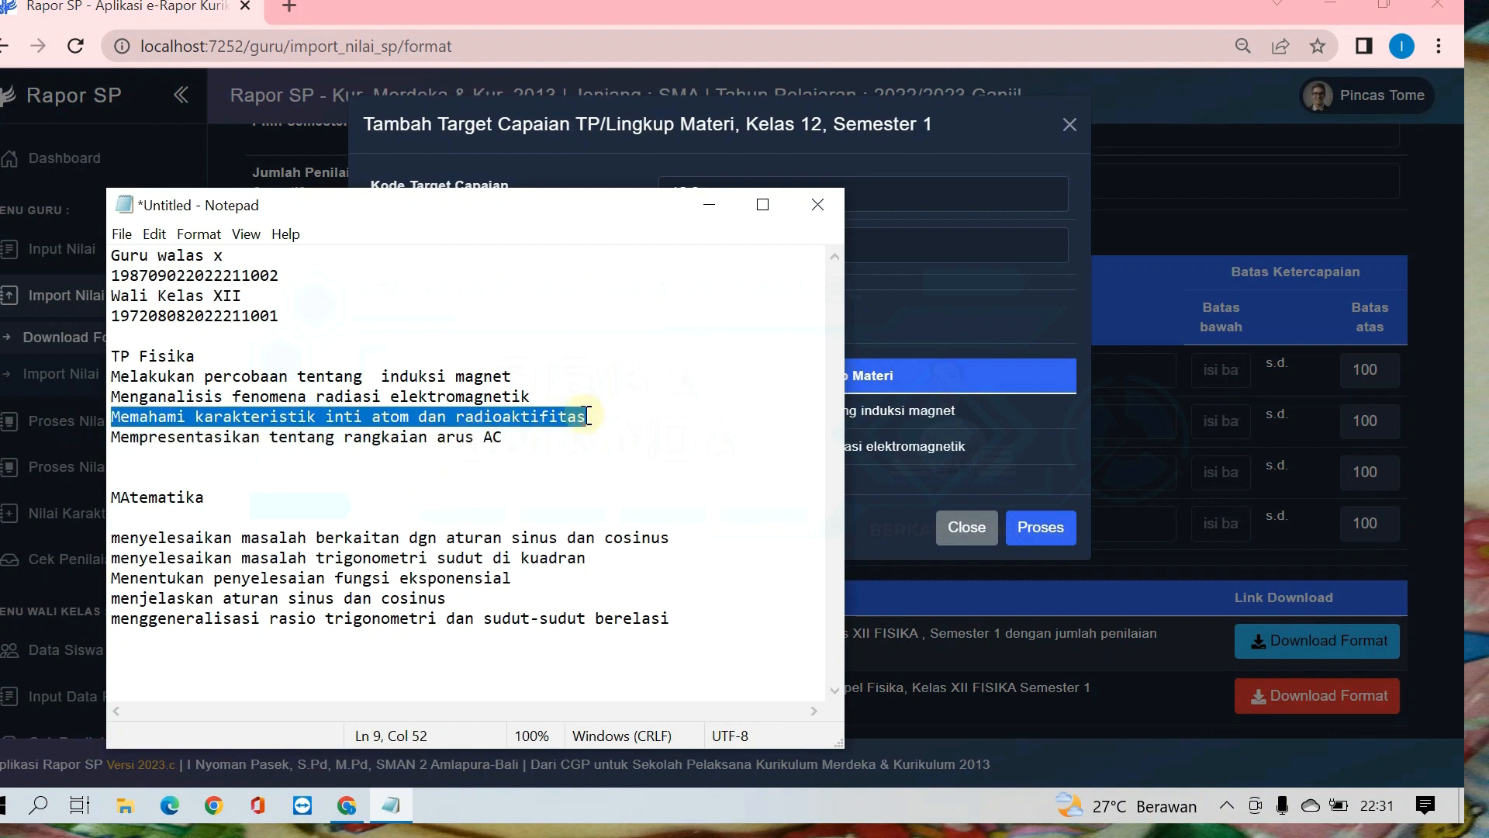
key(ctrl+c)
click(989, 248)
key(ctrl+v)
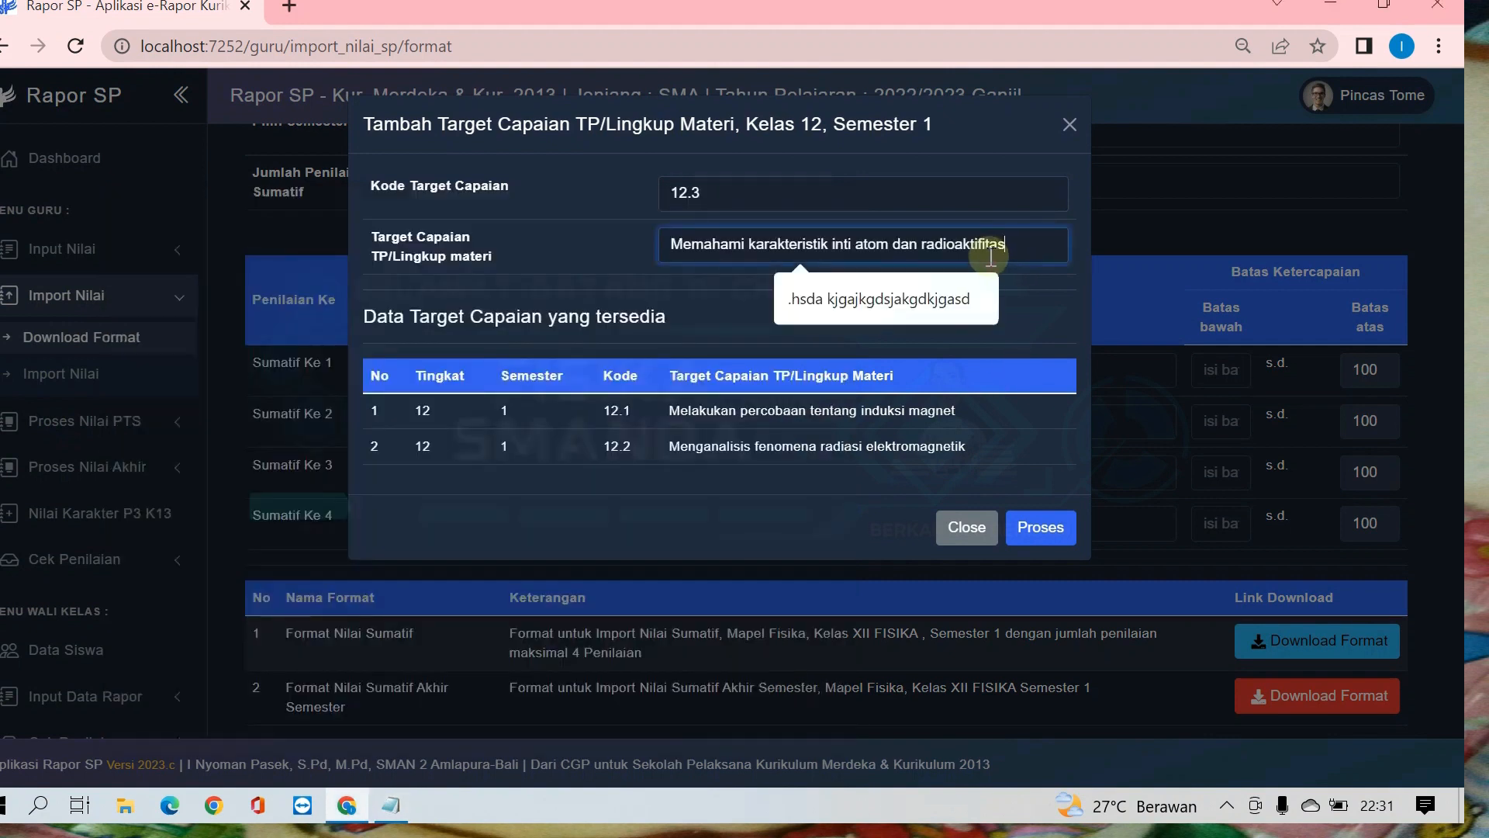
click(1041, 527)
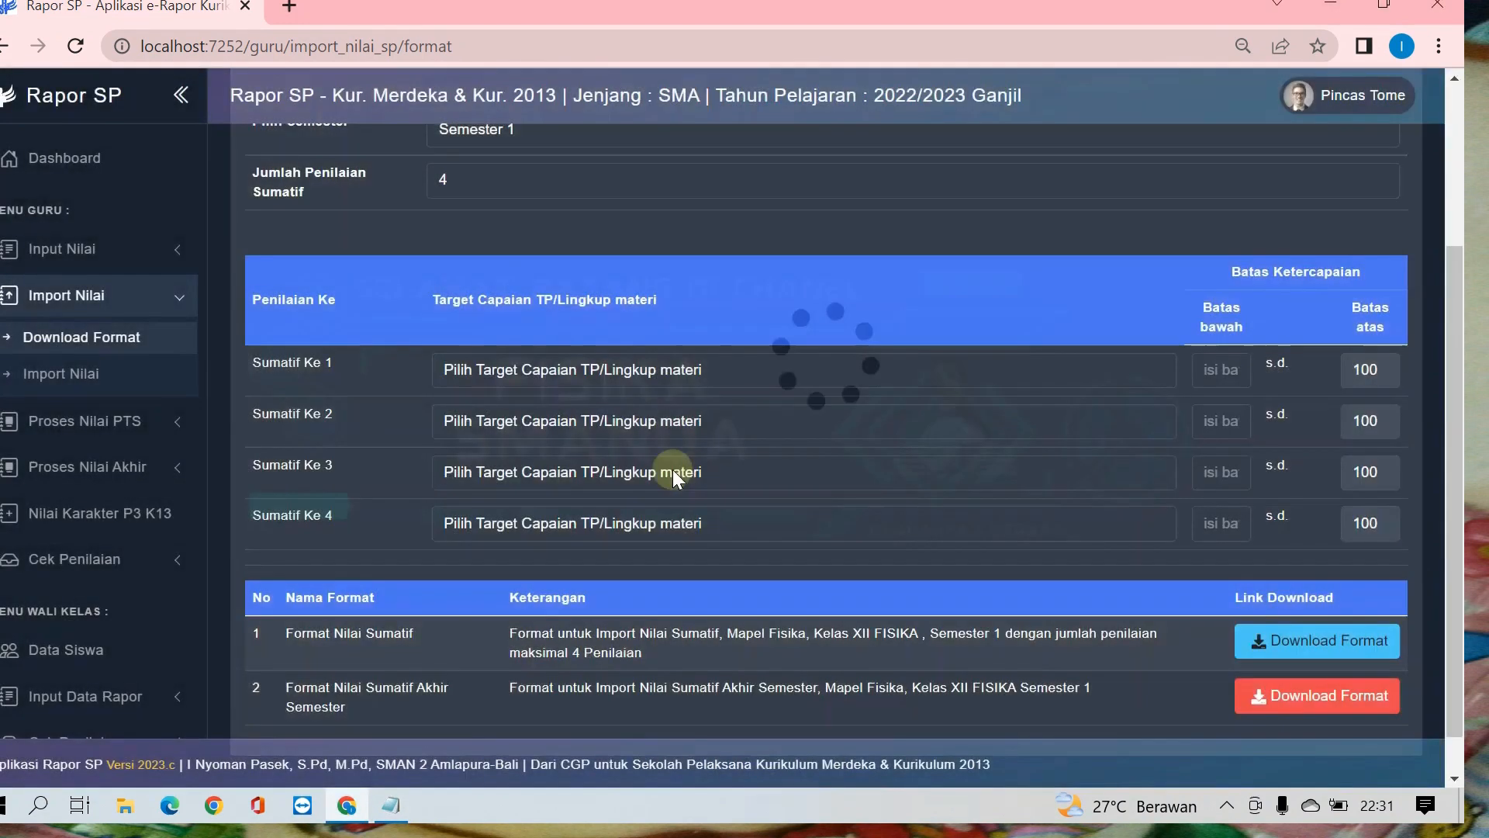
Step: Add Target Capaian 12.4 with the text "Mempresentasikan tentang rangkaian arus AC" copied from the Notepad notes
click(549, 370)
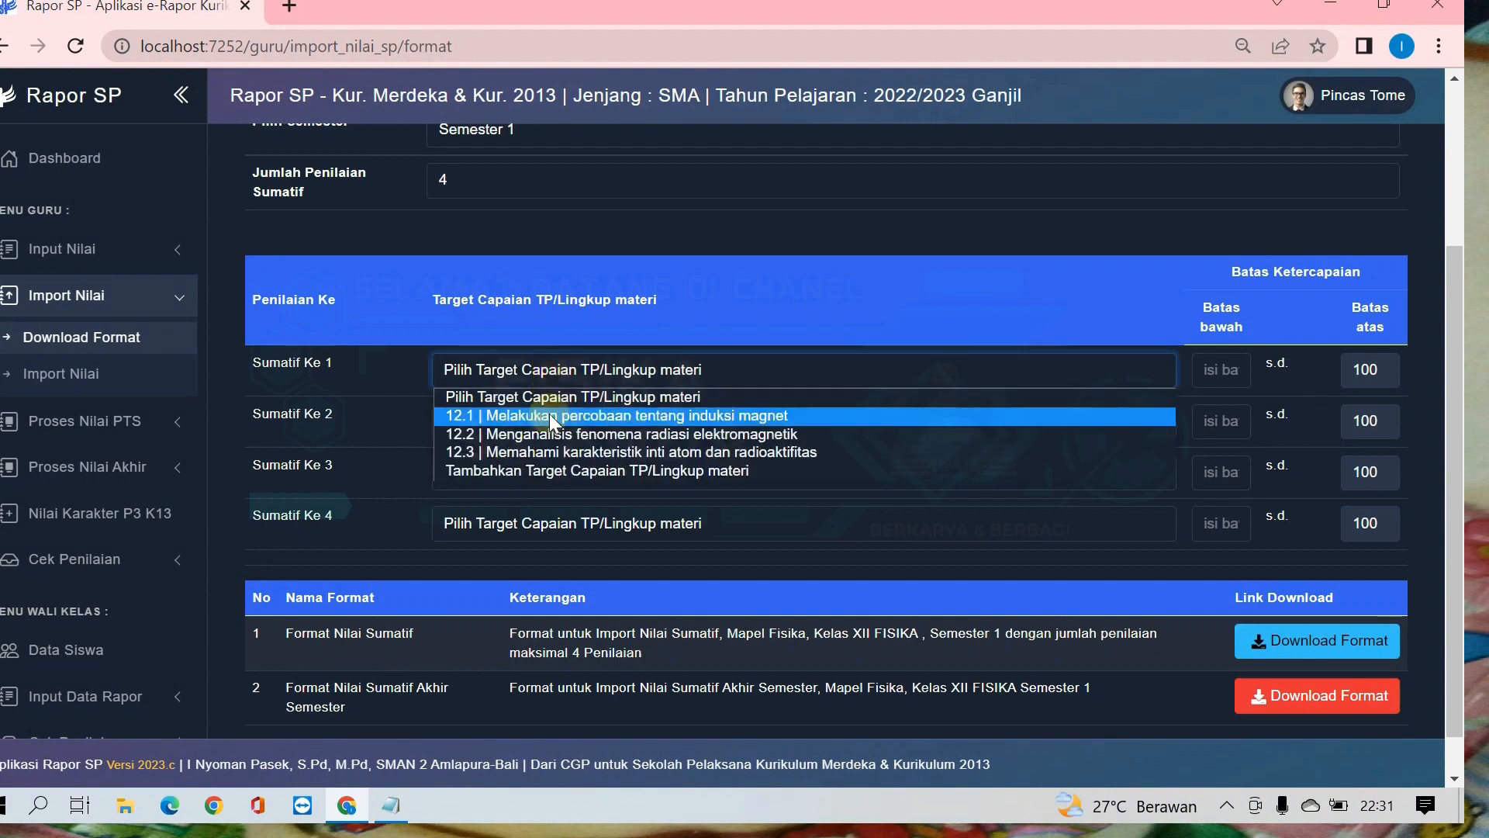
click(545, 472)
click(712, 195)
text(10)
key(BackSpace)
text(2)
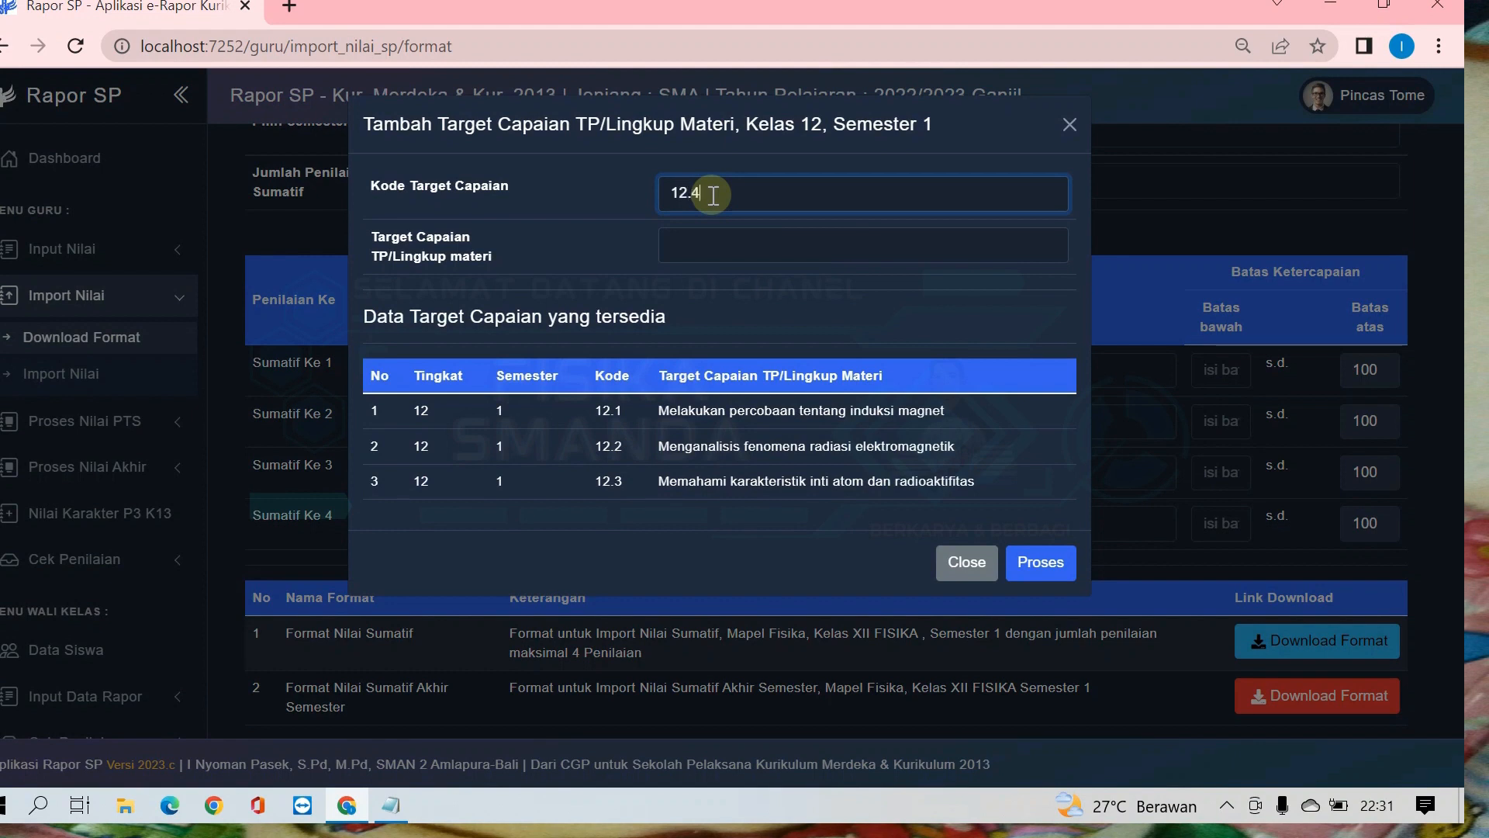
text(.4)
click(737, 244)
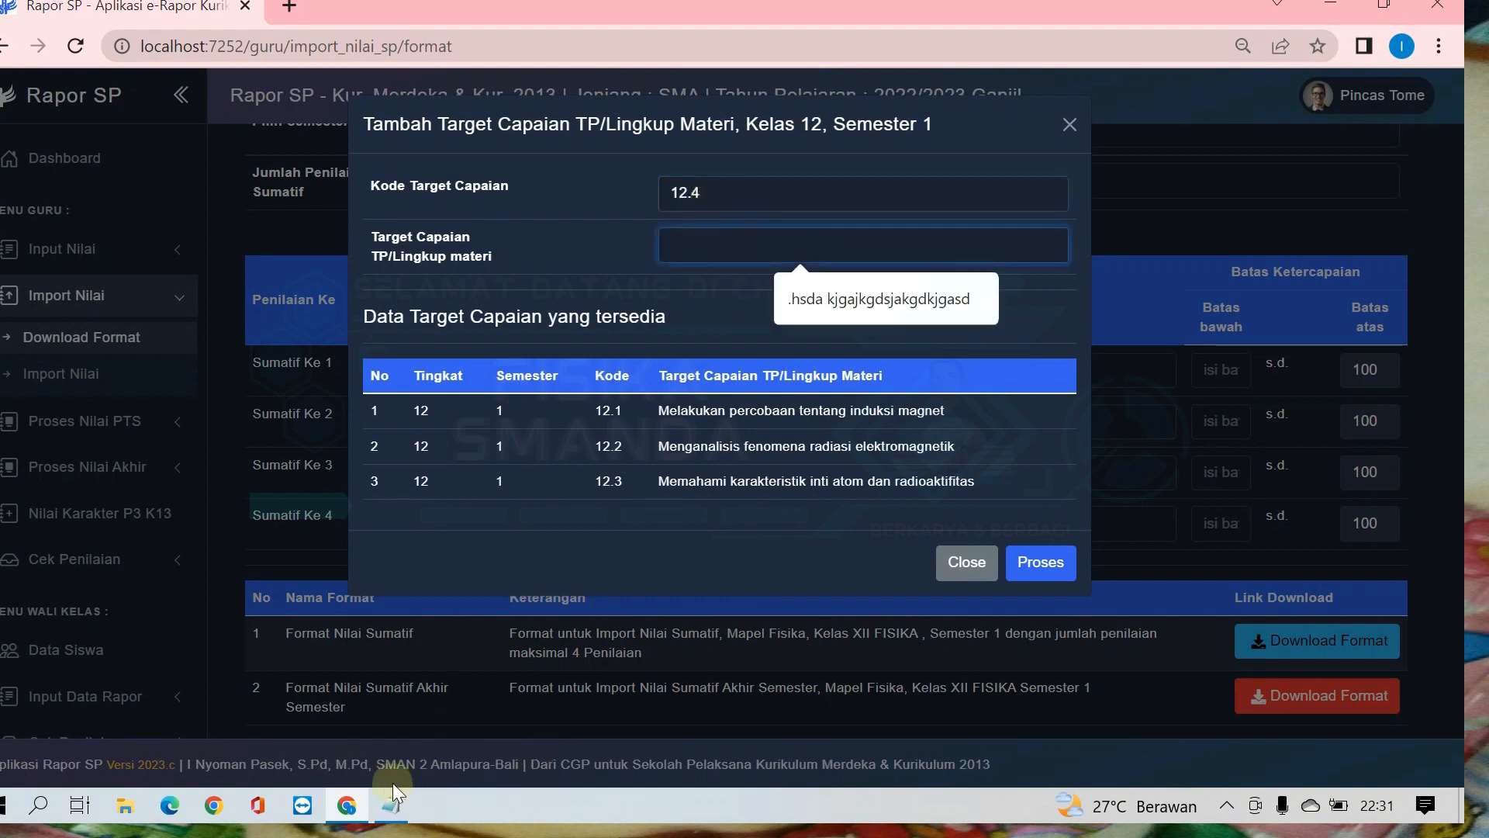
click(382, 807)
drag(114, 436, 525, 446)
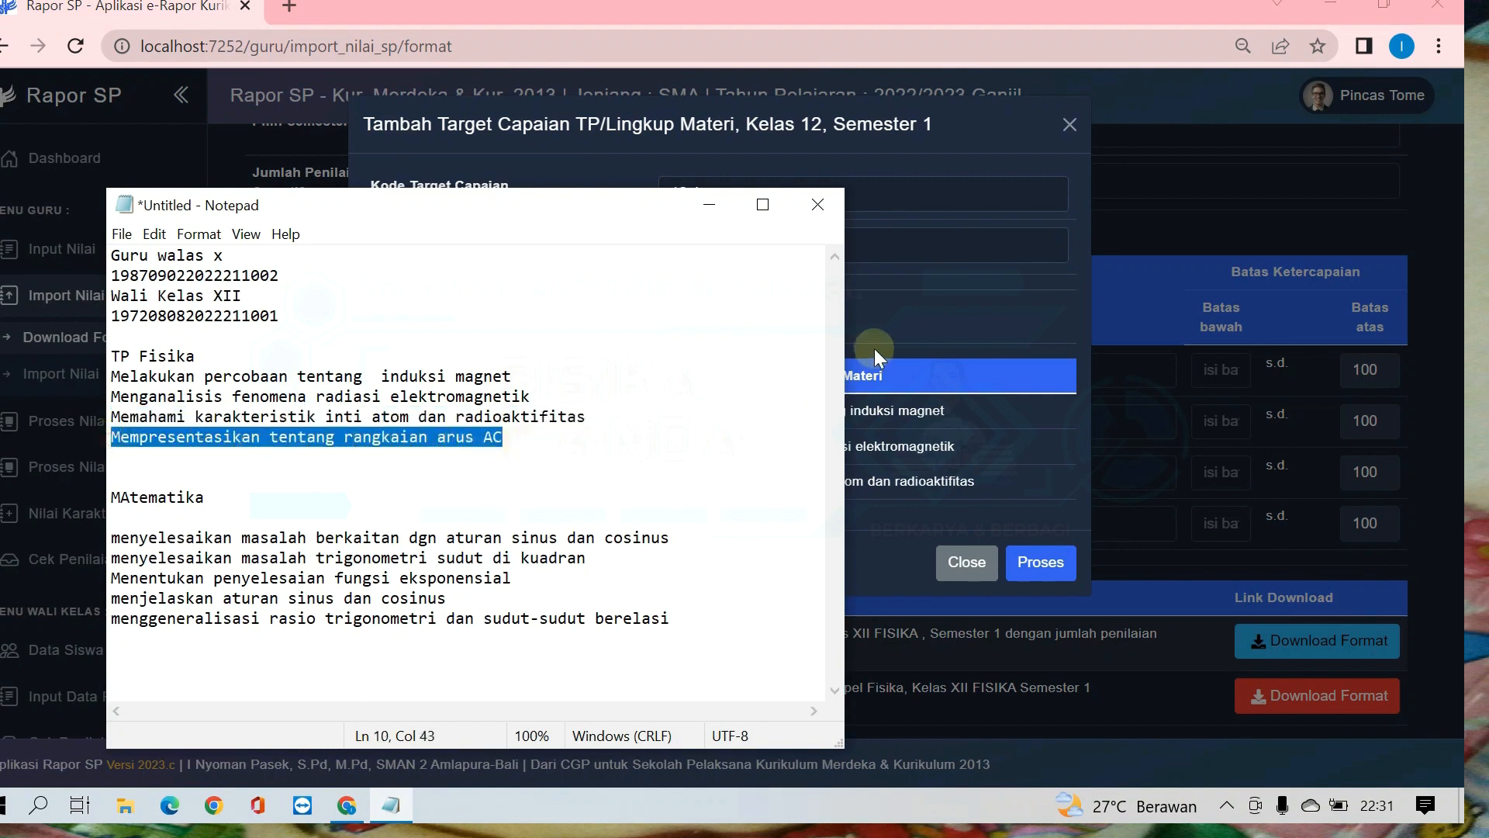
click(933, 252)
key(ctrl+v)
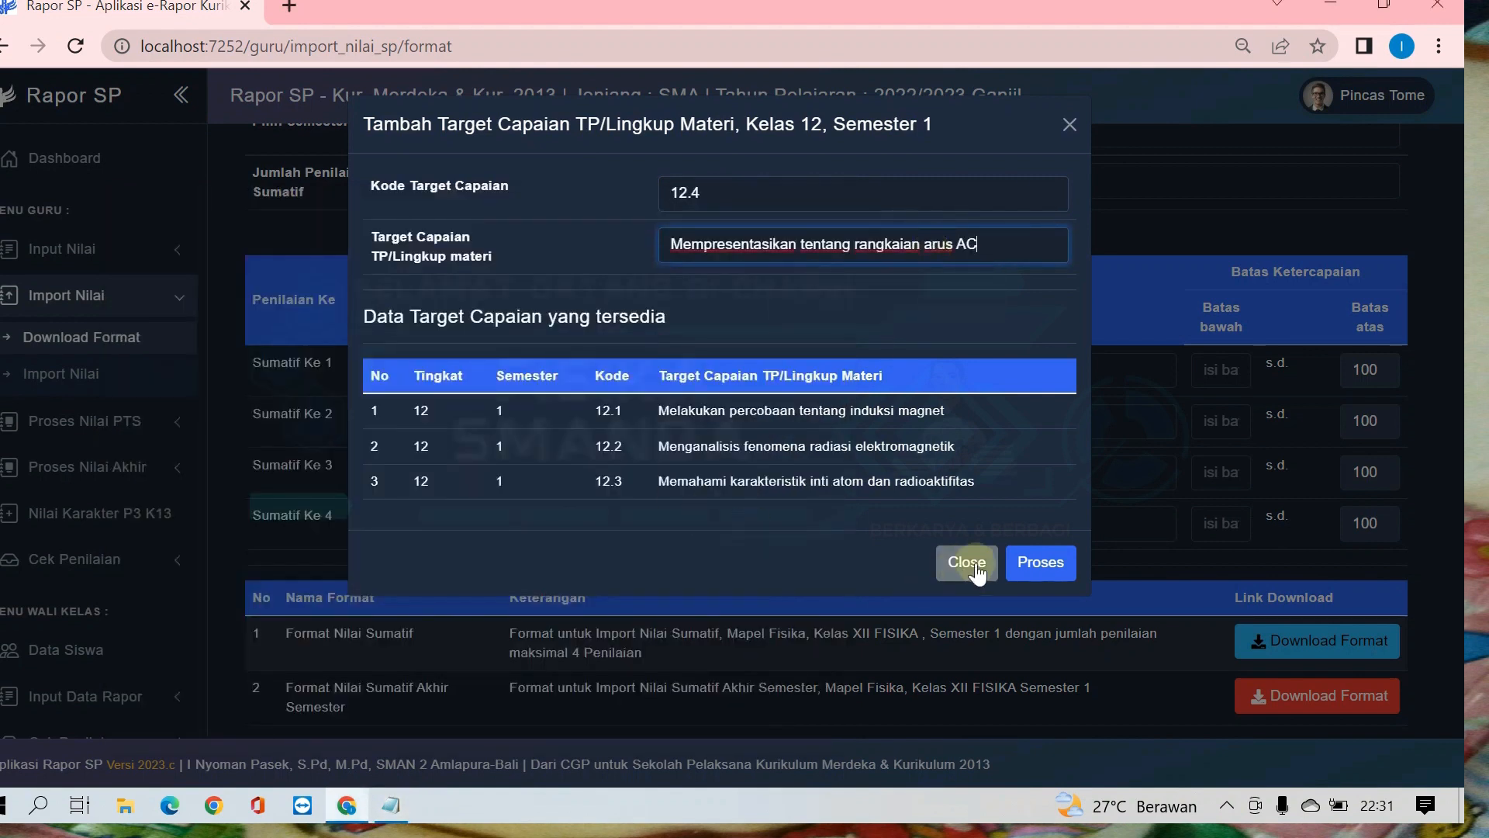
click(1025, 566)
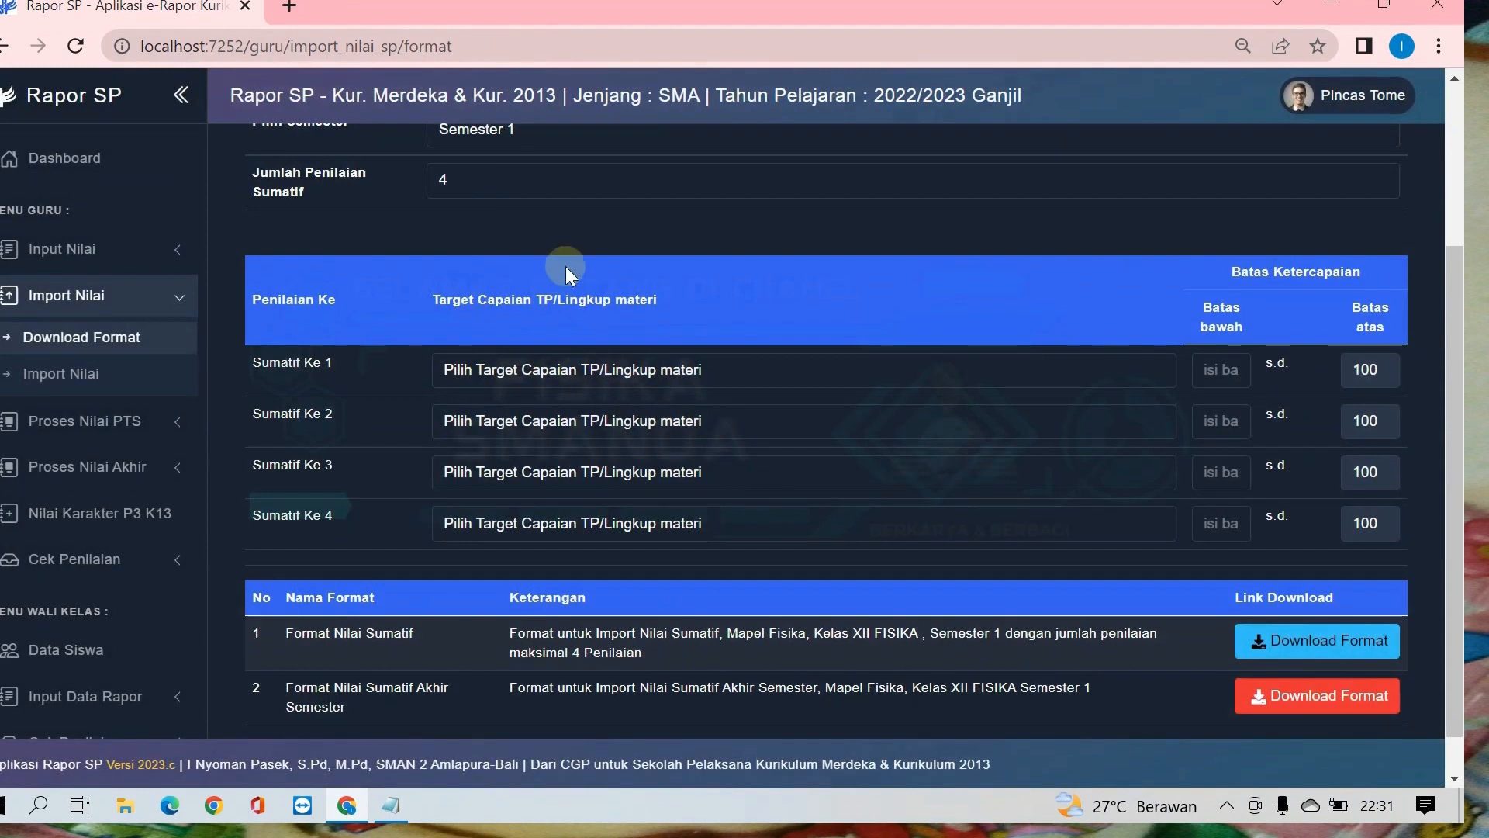
Step: Assign Target Capaian 12.1, 12.2, 12.3 and 12.4 to Sumatif Ke 1 through Sumatif Ke 4 in that order
click(688, 370)
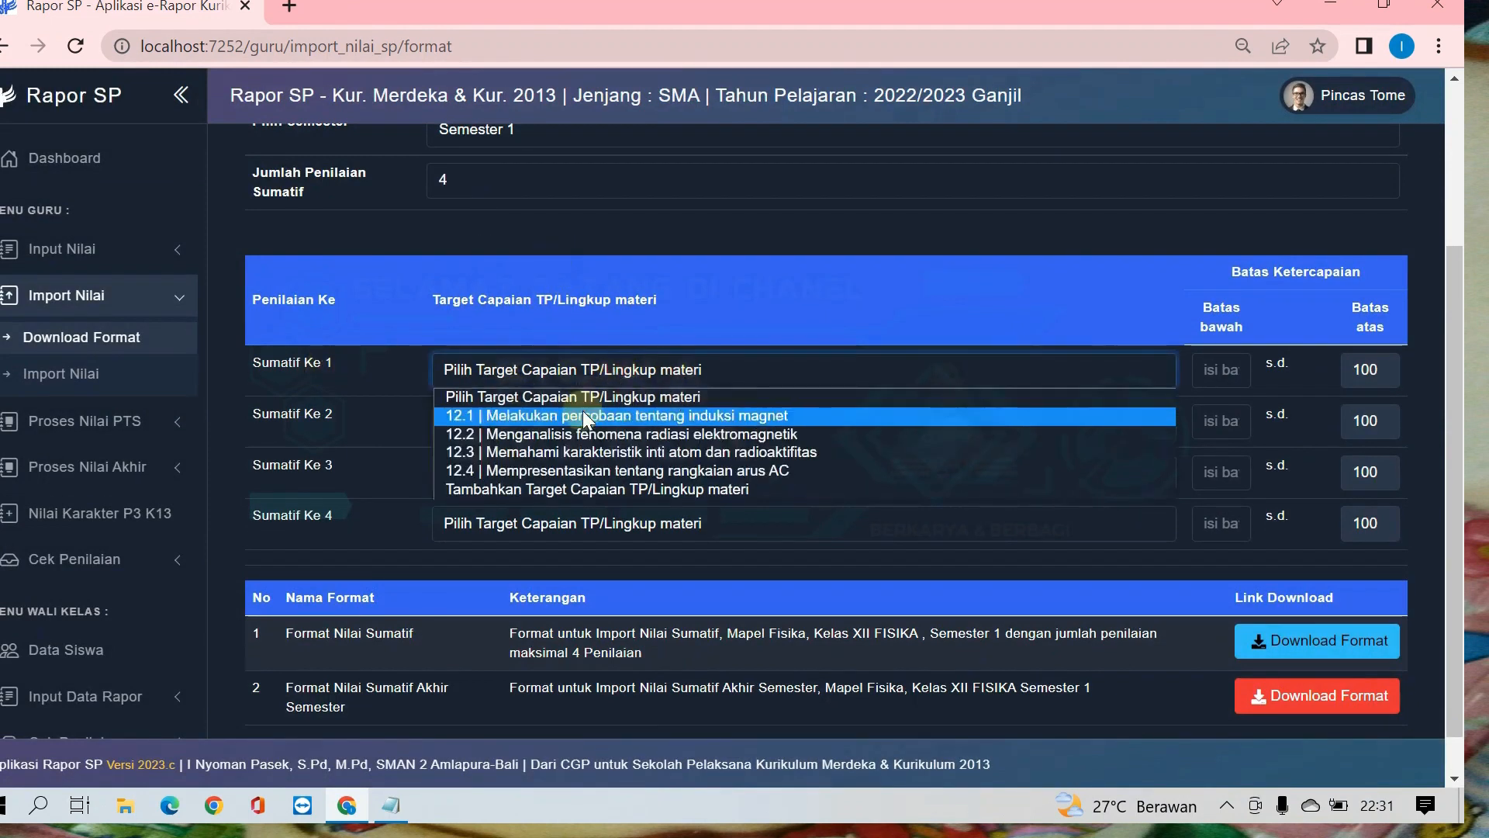
click(583, 412)
click(548, 420)
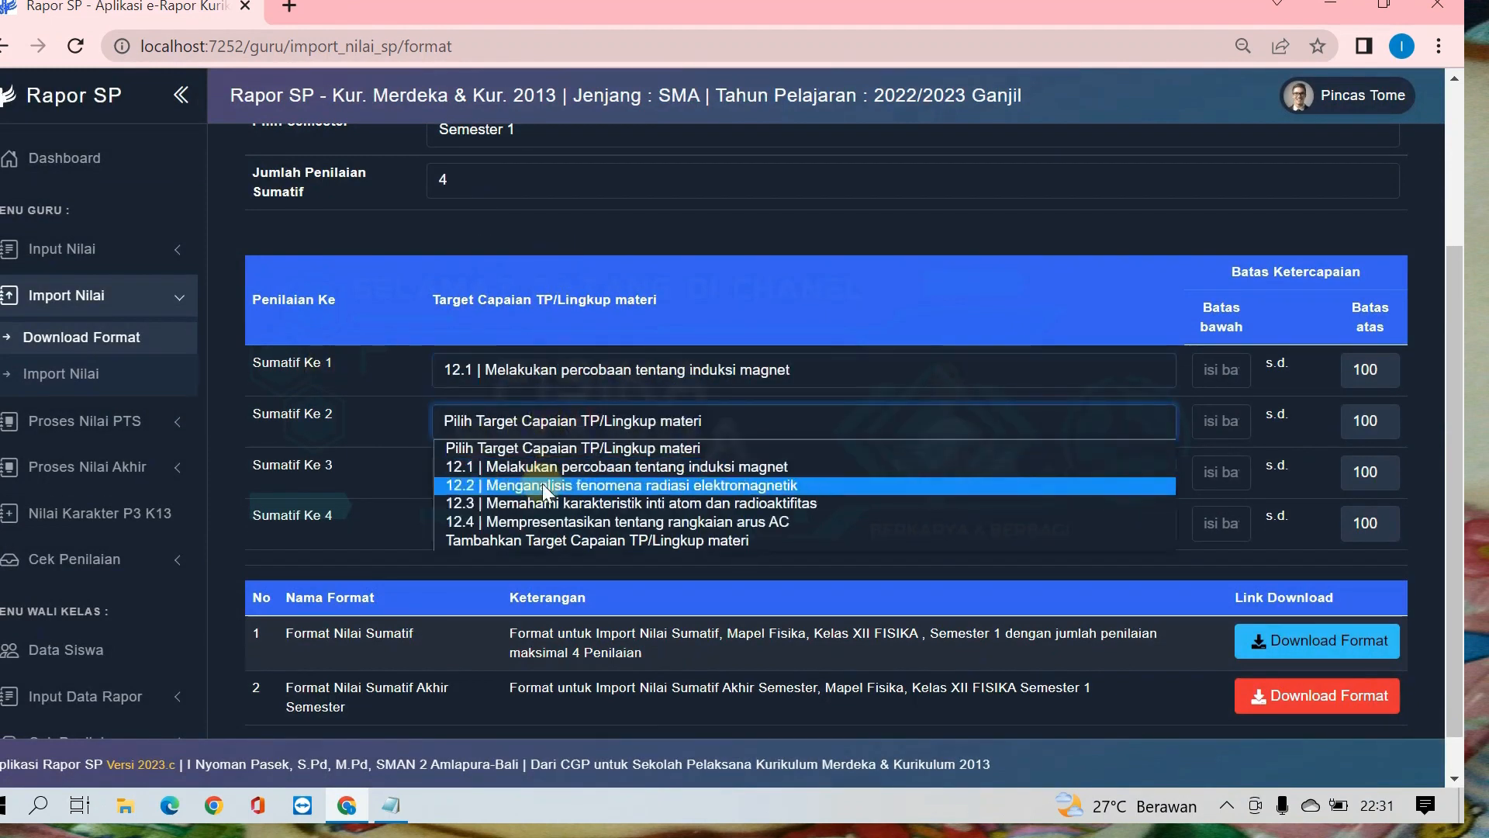
click(542, 483)
click(540, 475)
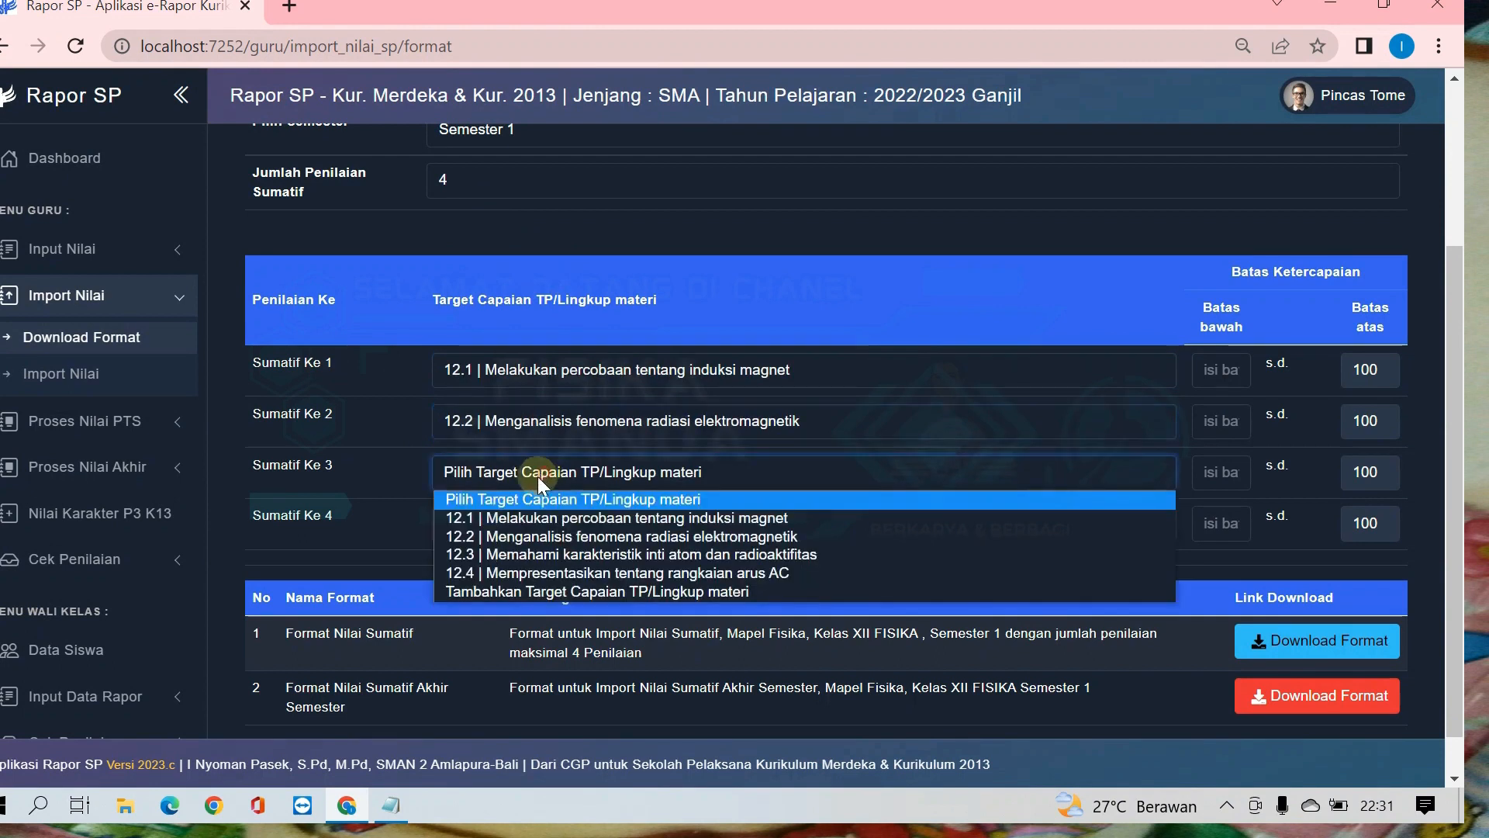
click(536, 553)
click(532, 532)
click(522, 621)
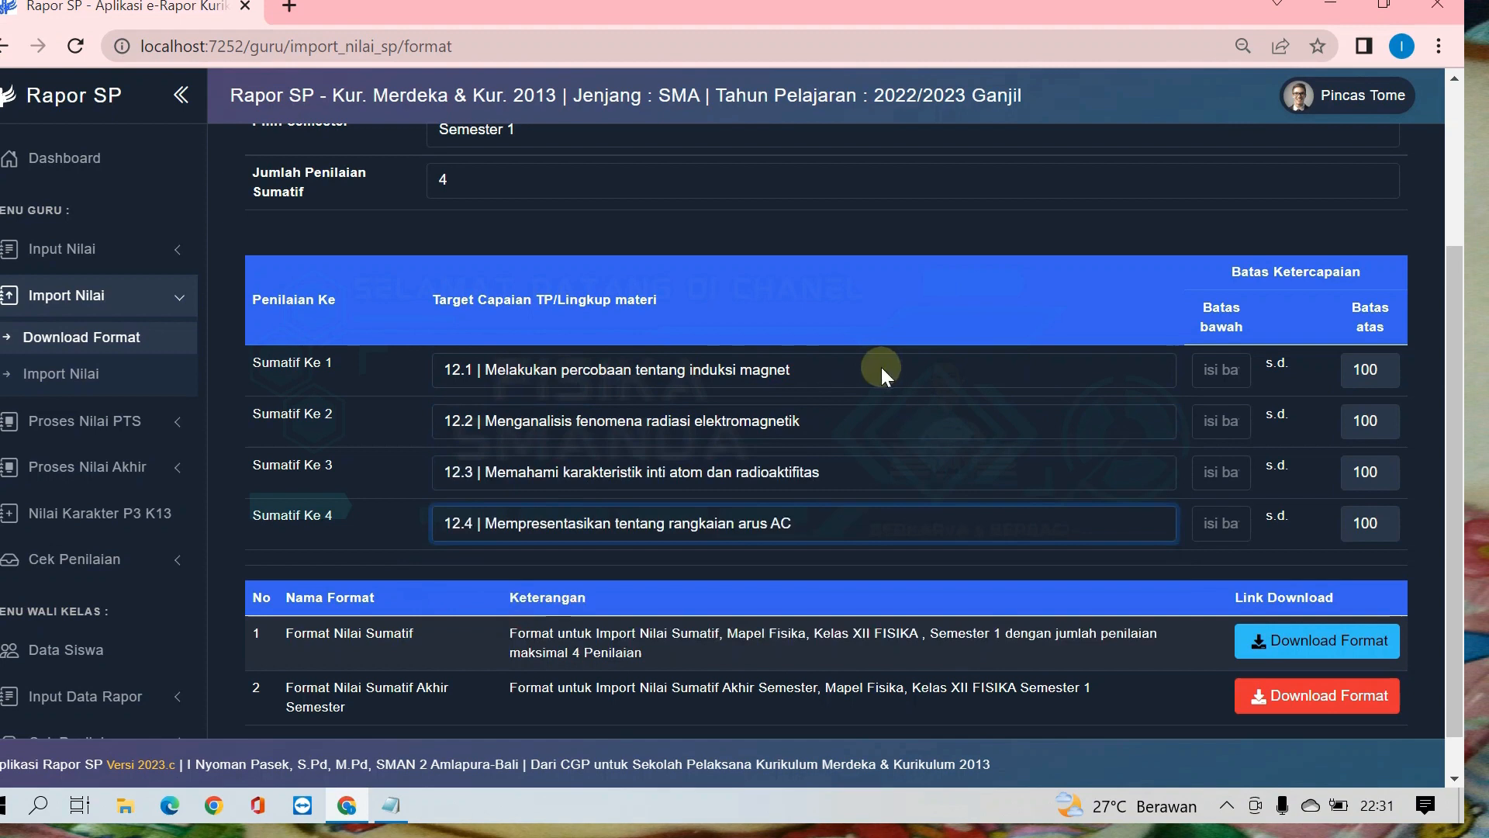
Step: Set the Batas bawah limits to 60, 70, 75 and 68 for Sumatif Ke 1 through Sumatif Ke 4
click(1213, 369)
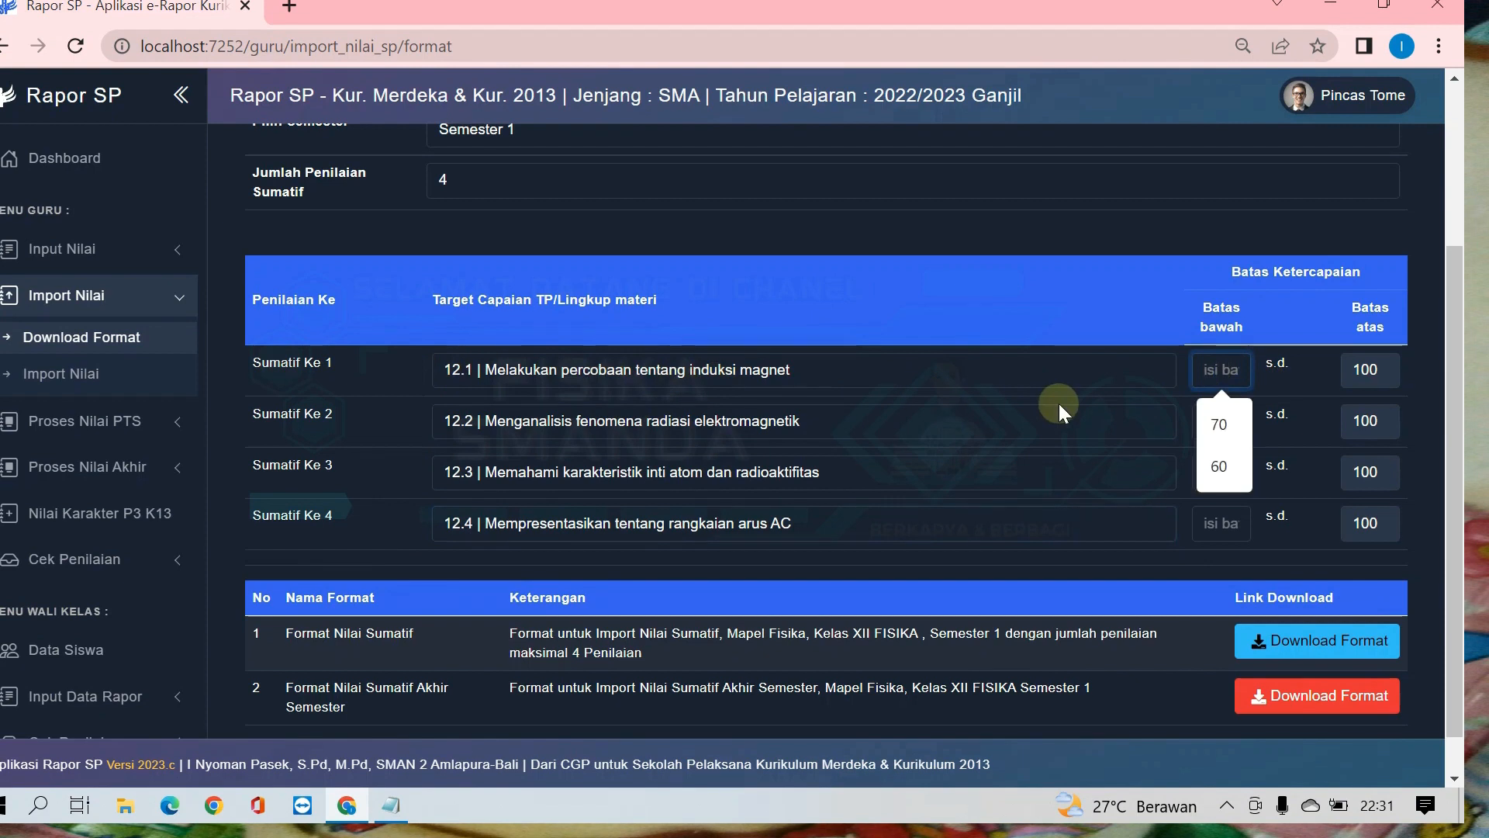
text(60)
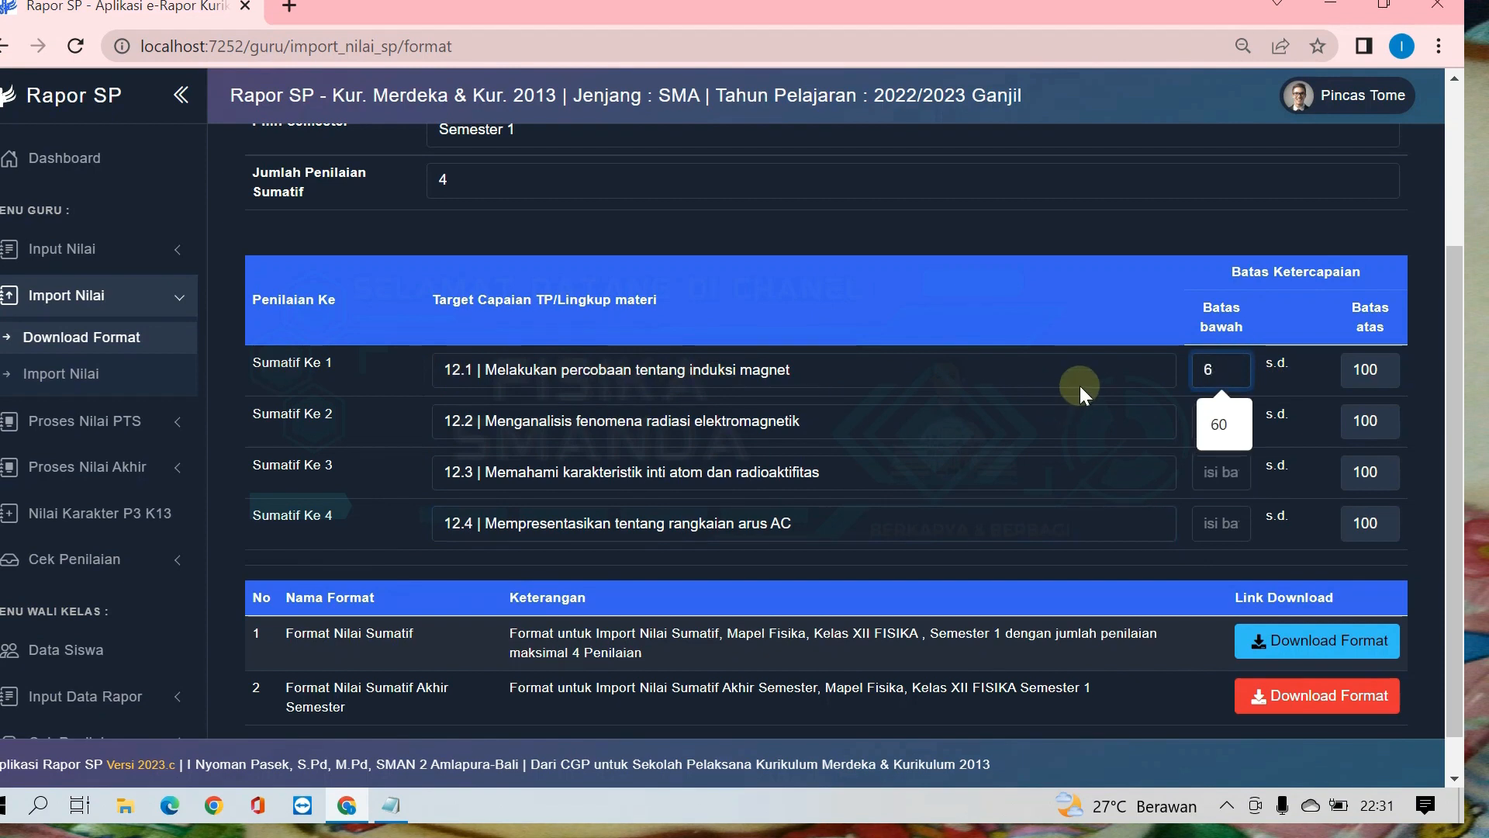
click(1224, 421)
text(70)
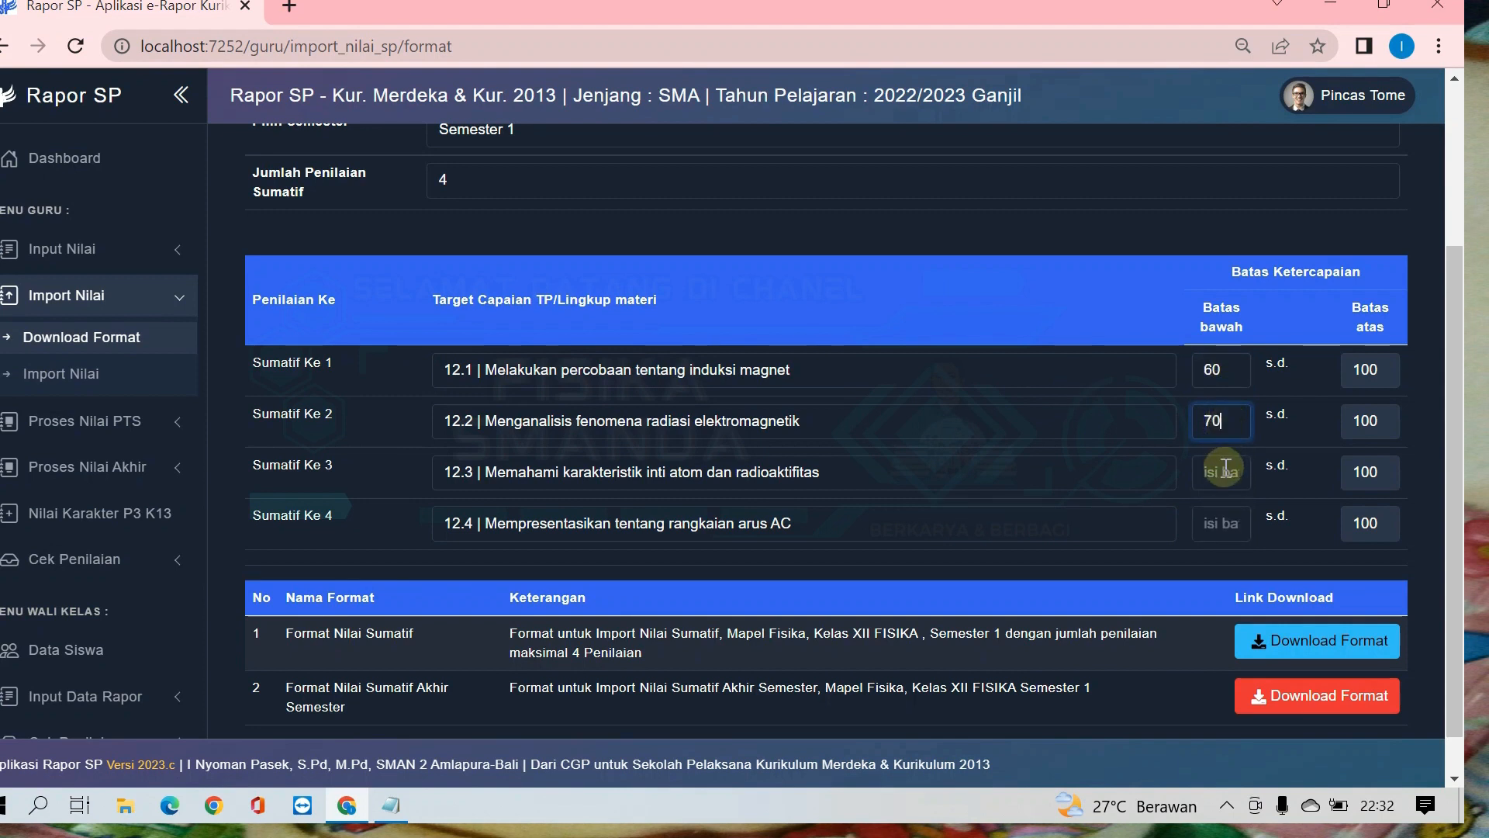
click(1224, 471)
text(7)
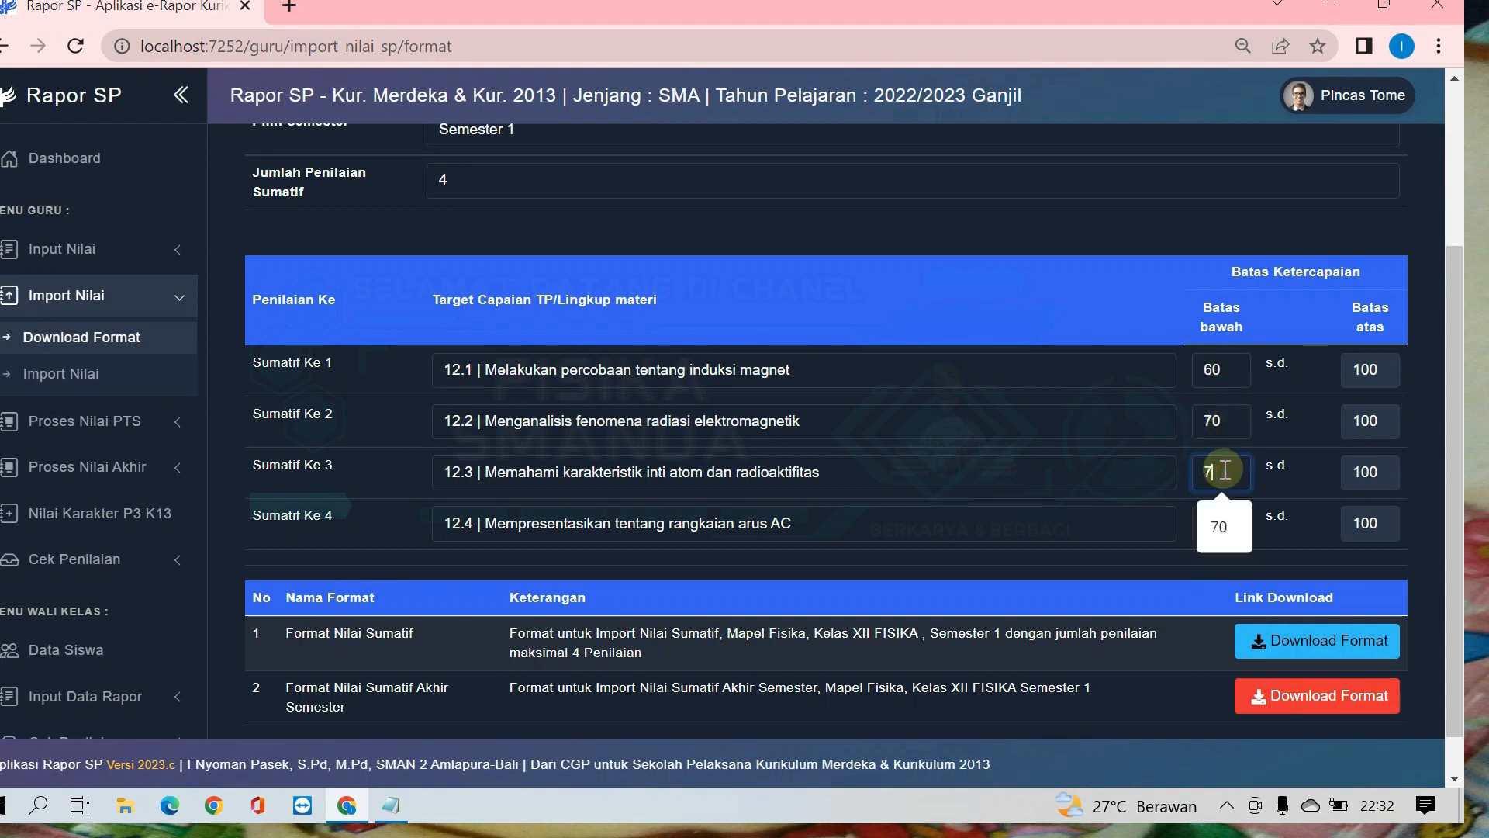
text(5)
click(1214, 518)
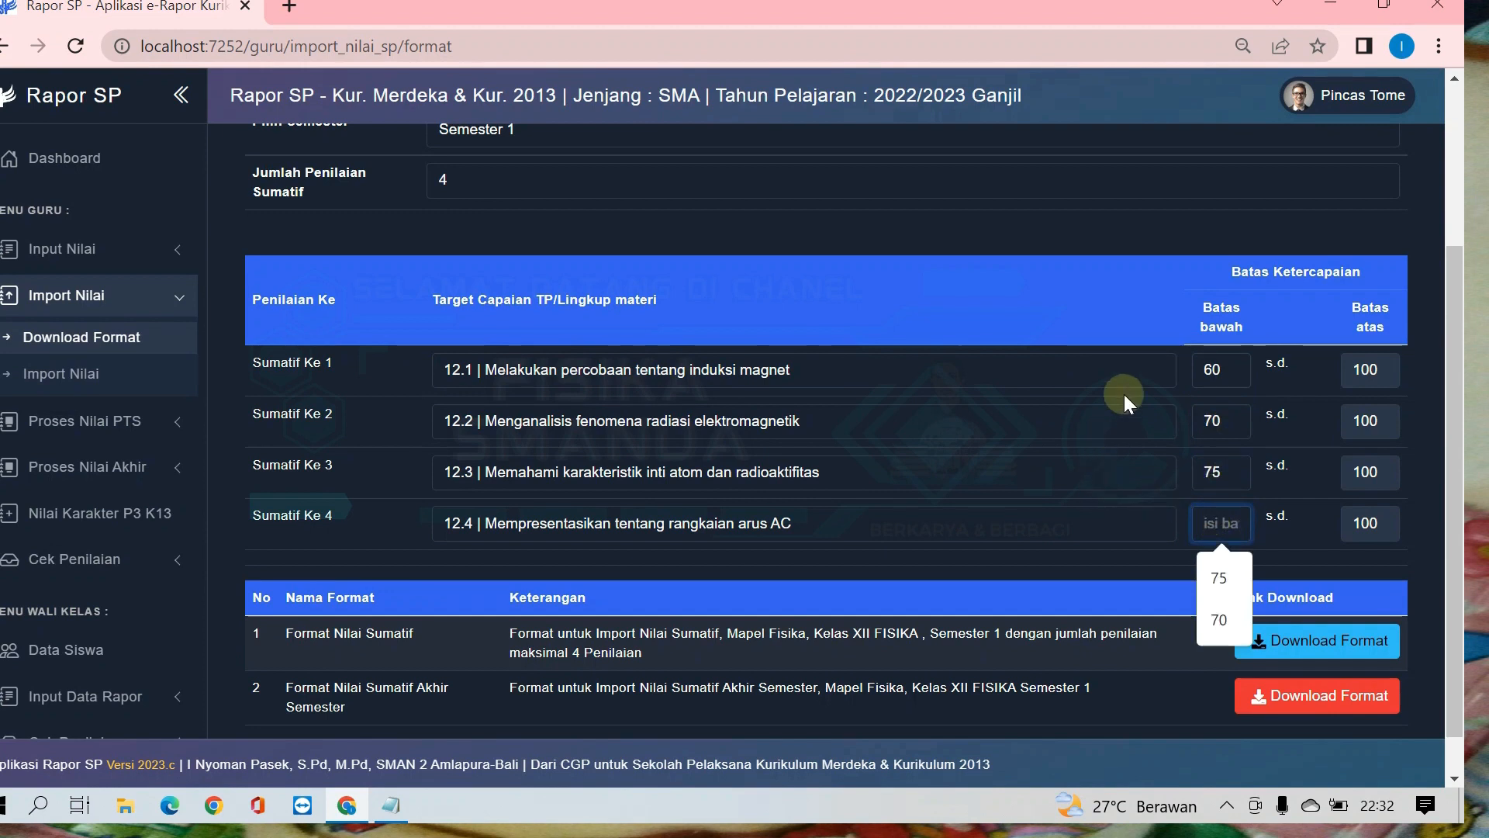
text(68)
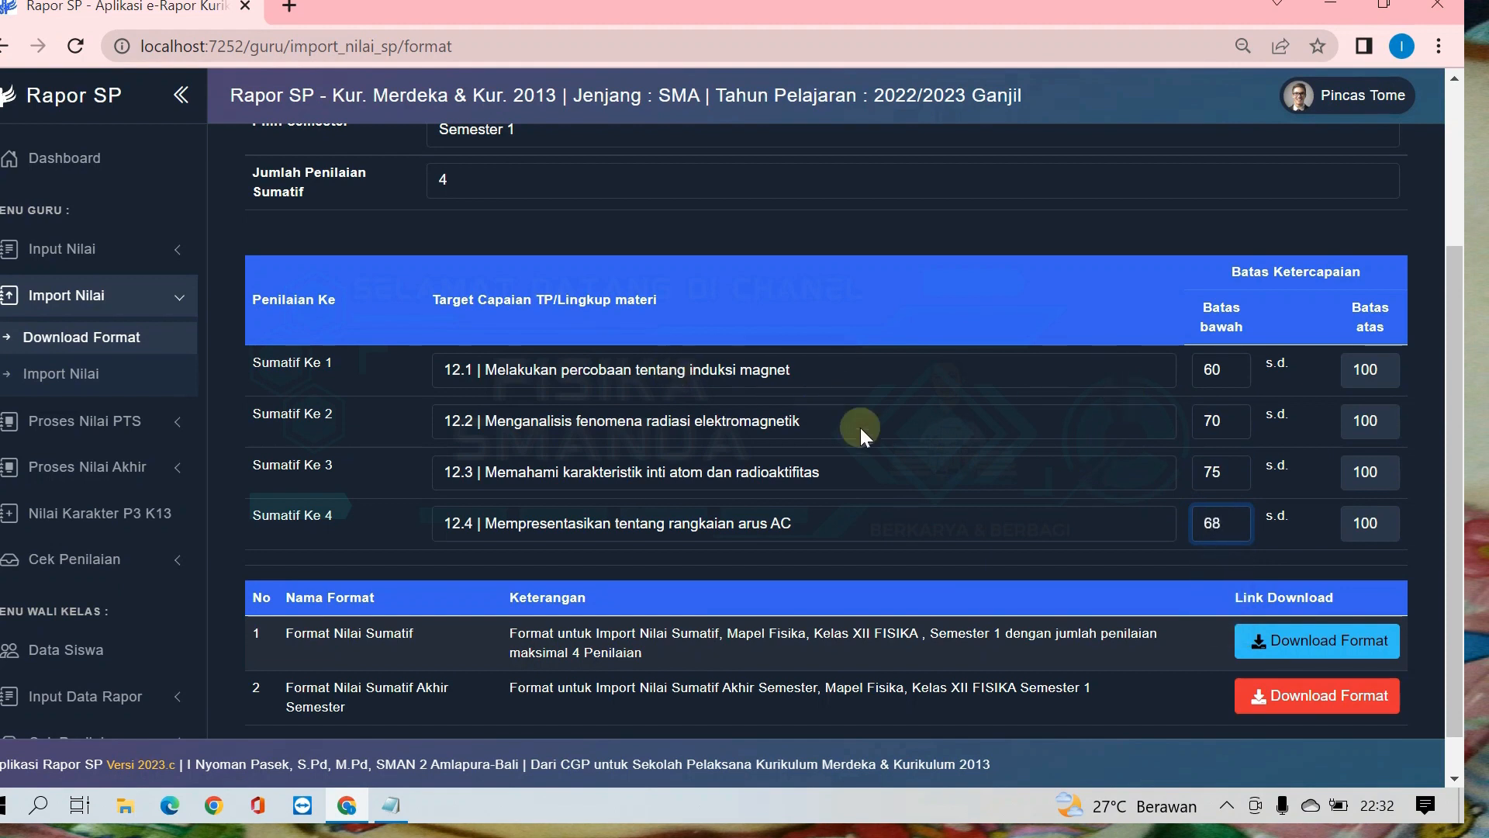
Step: Download the Format Nilai Sumatif and the Format Nilai Sumatif Akhir Semester
click(1302, 408)
scroll(1288, 415, down, 1)
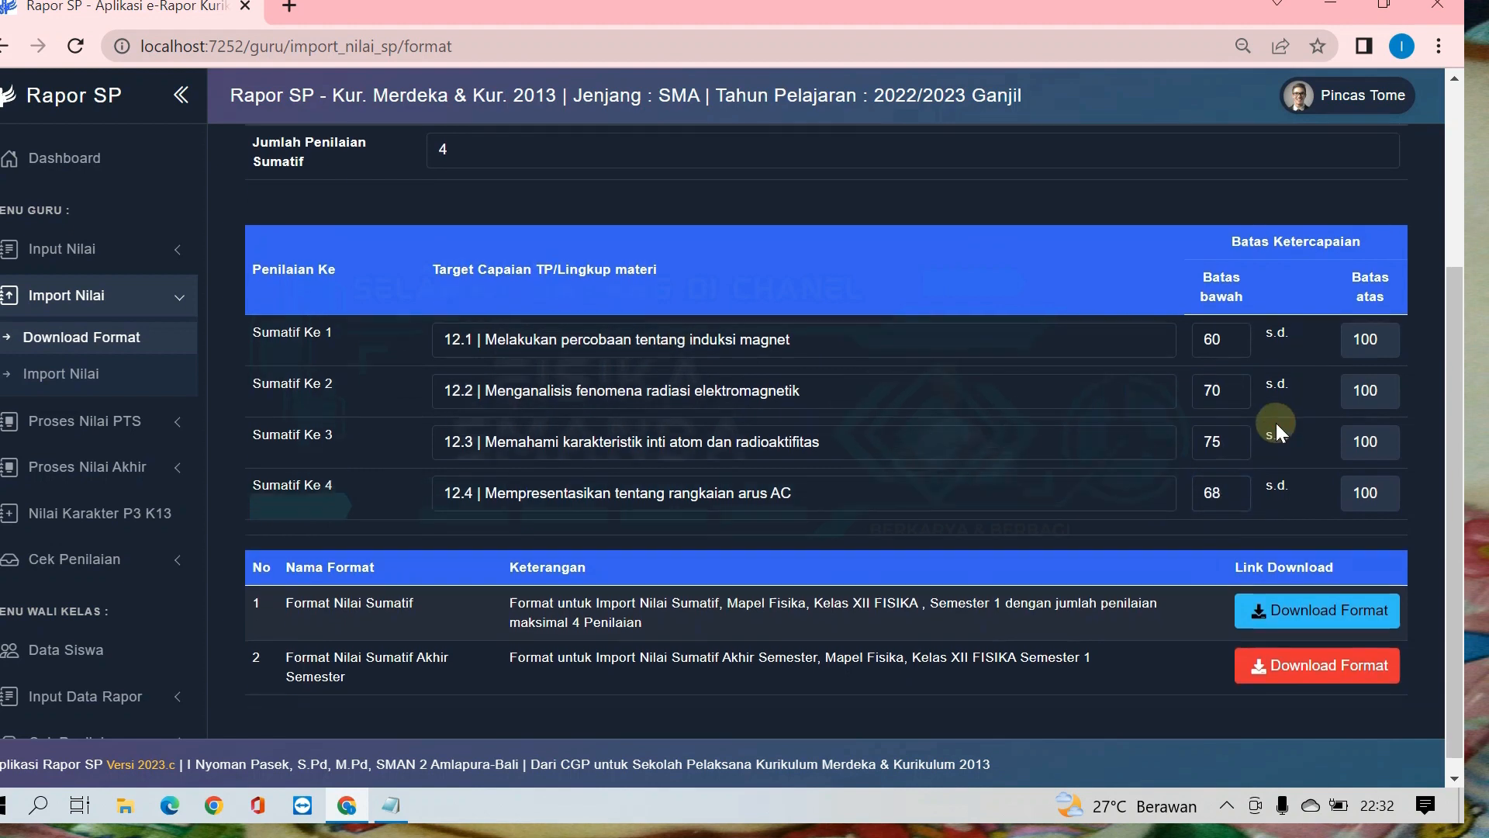
click(1299, 598)
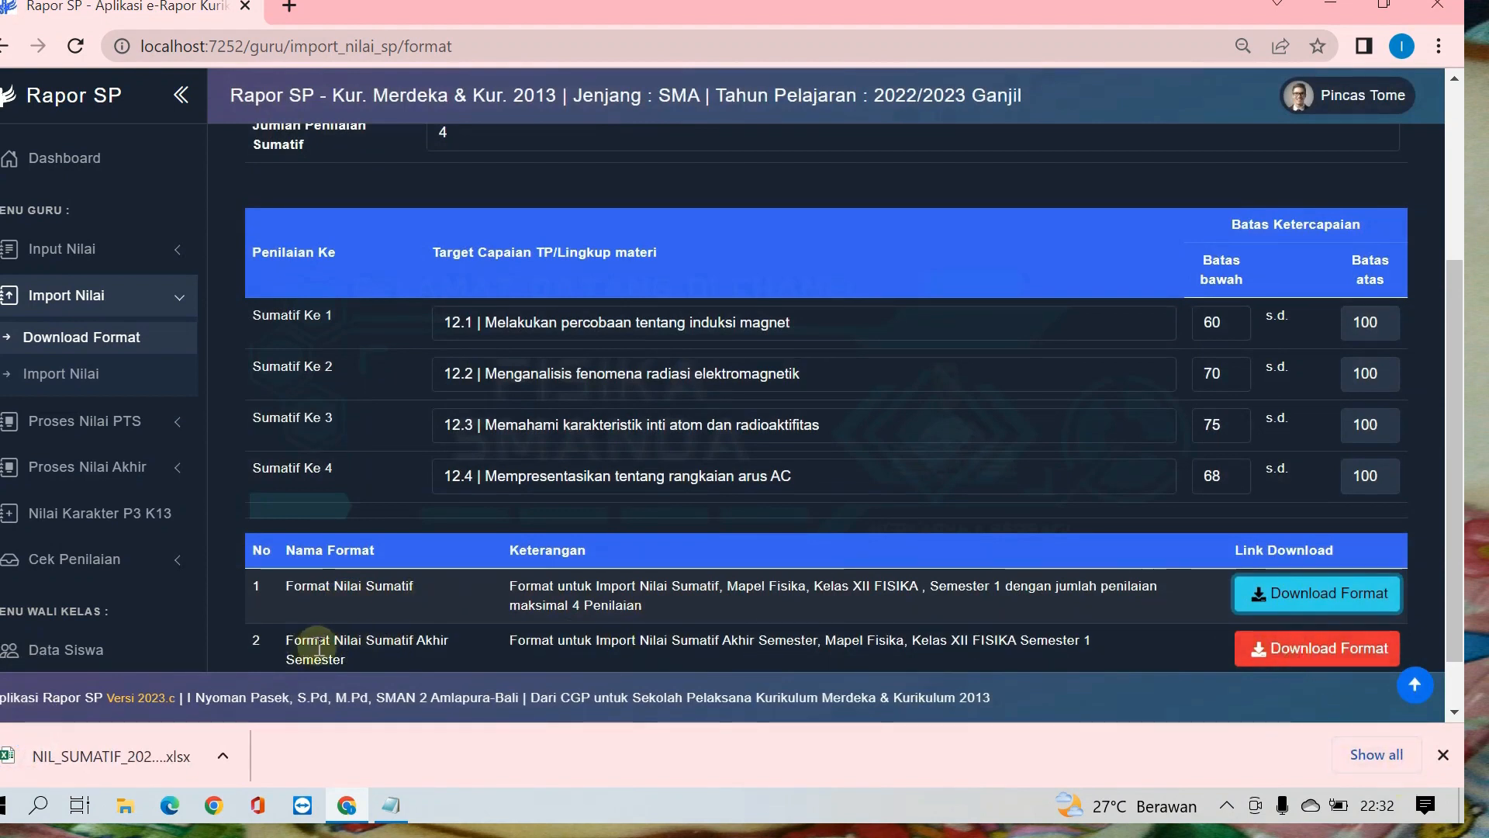
click(1294, 655)
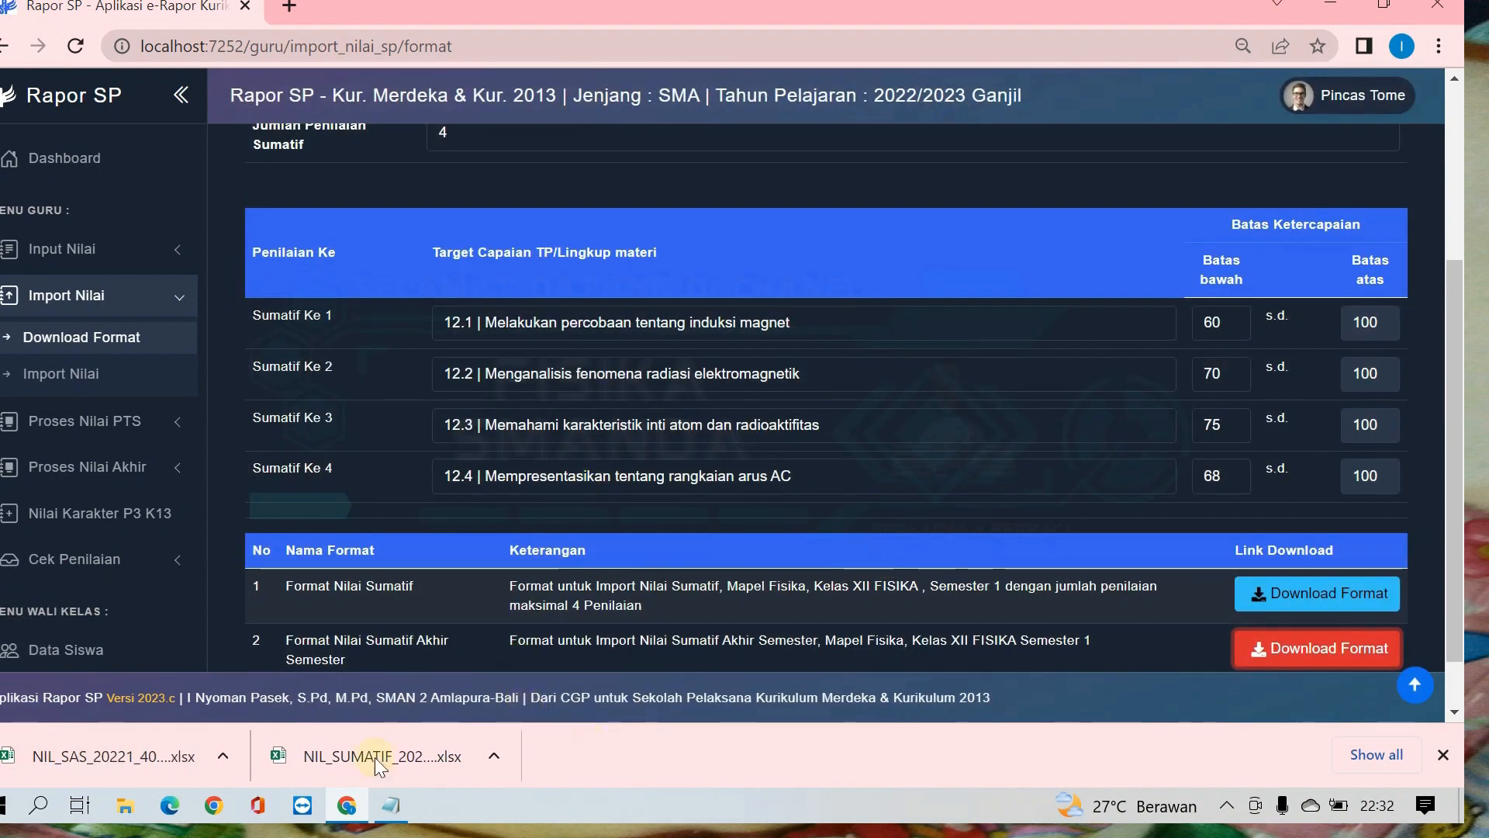
Step: Open the downloaded NIL_SUMATIF workbook in Excel, dismiss the security notice, and review the score limits, student rows and KETERANGAN notes
click(398, 765)
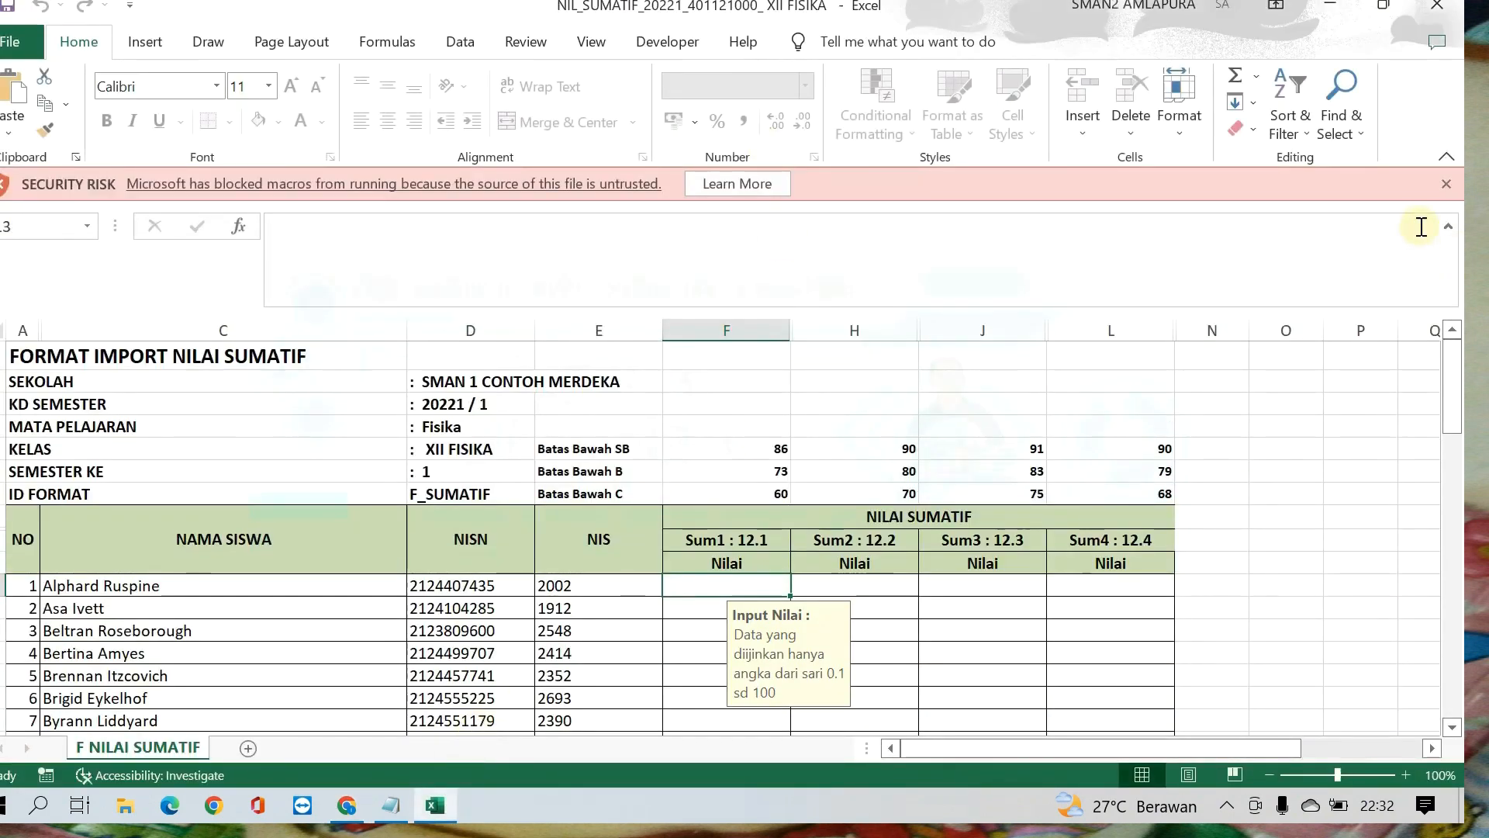
click(1447, 185)
click(1448, 192)
scroll(794, 440, down, 1)
scroll(793, 440, down, 7)
scroll(791, 435, up, 6)
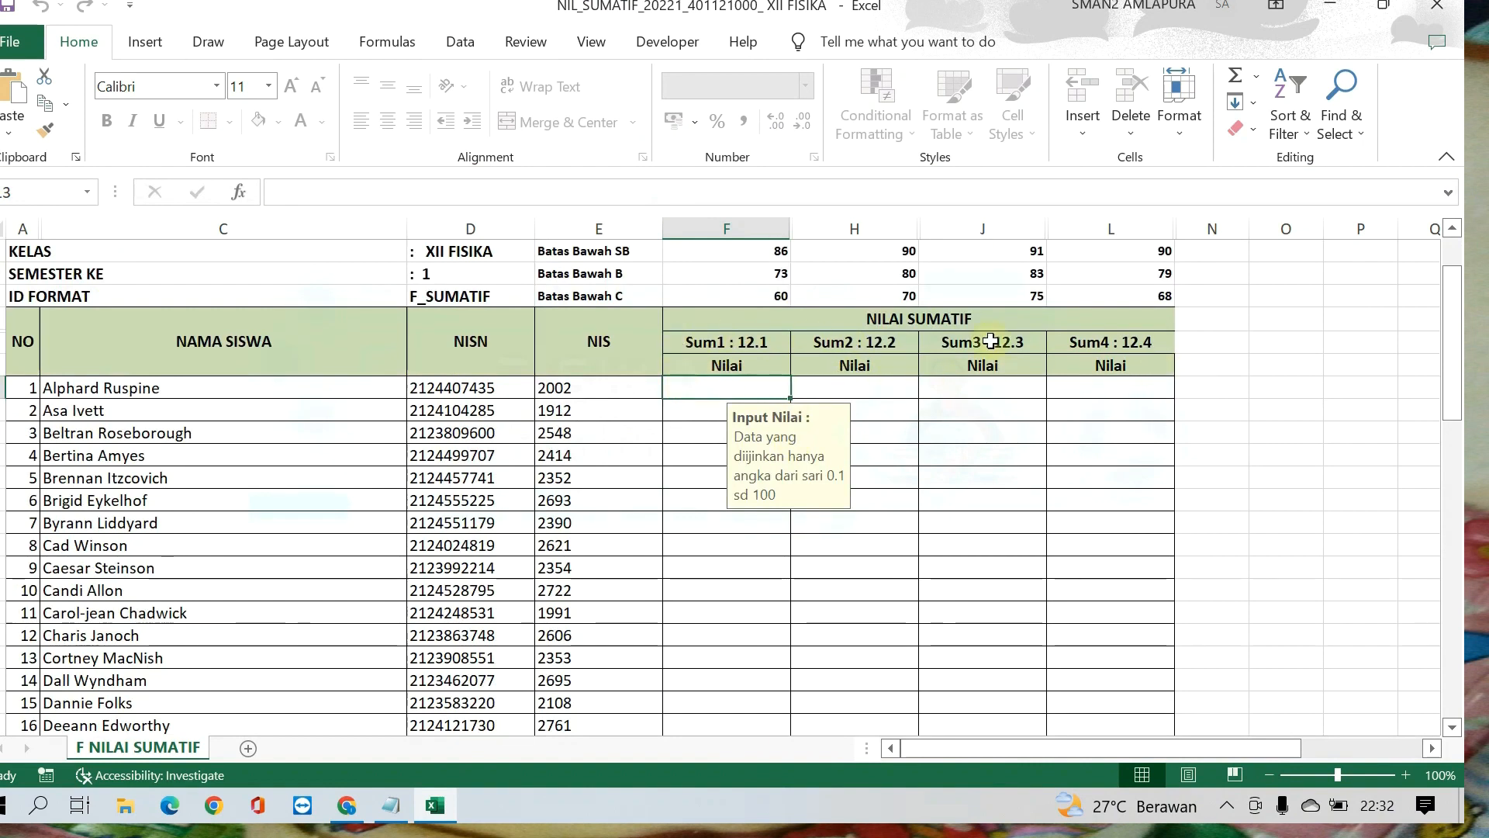
scroll(978, 424, down, 15)
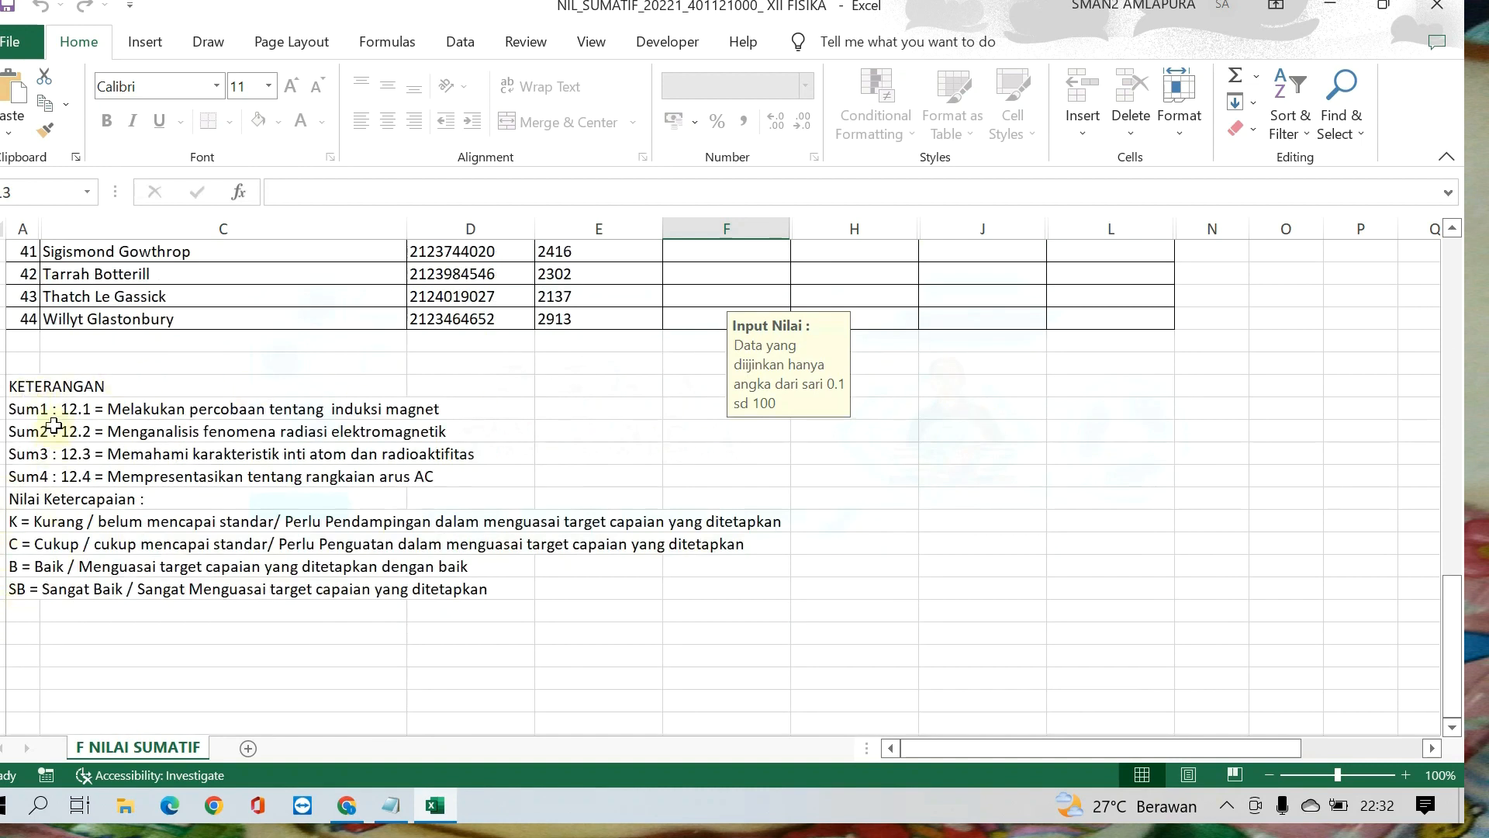
scroll(856, 506, up, 3)
scroll(856, 506, up, 14)
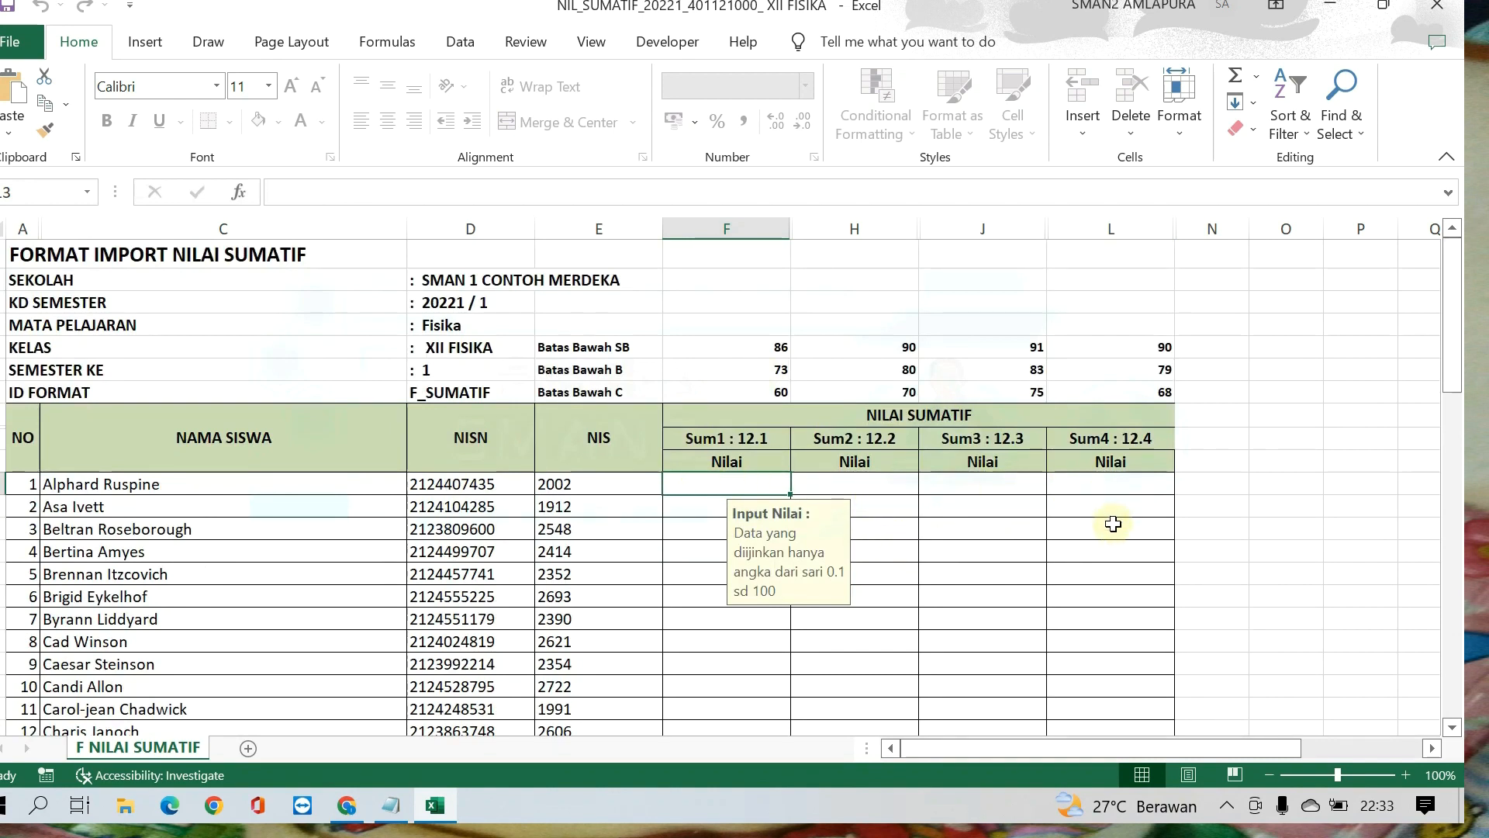
Step: Enter the Sum1 scores 87, 67 and 78 for the first three students
text(87)
key(Return)
text(67)
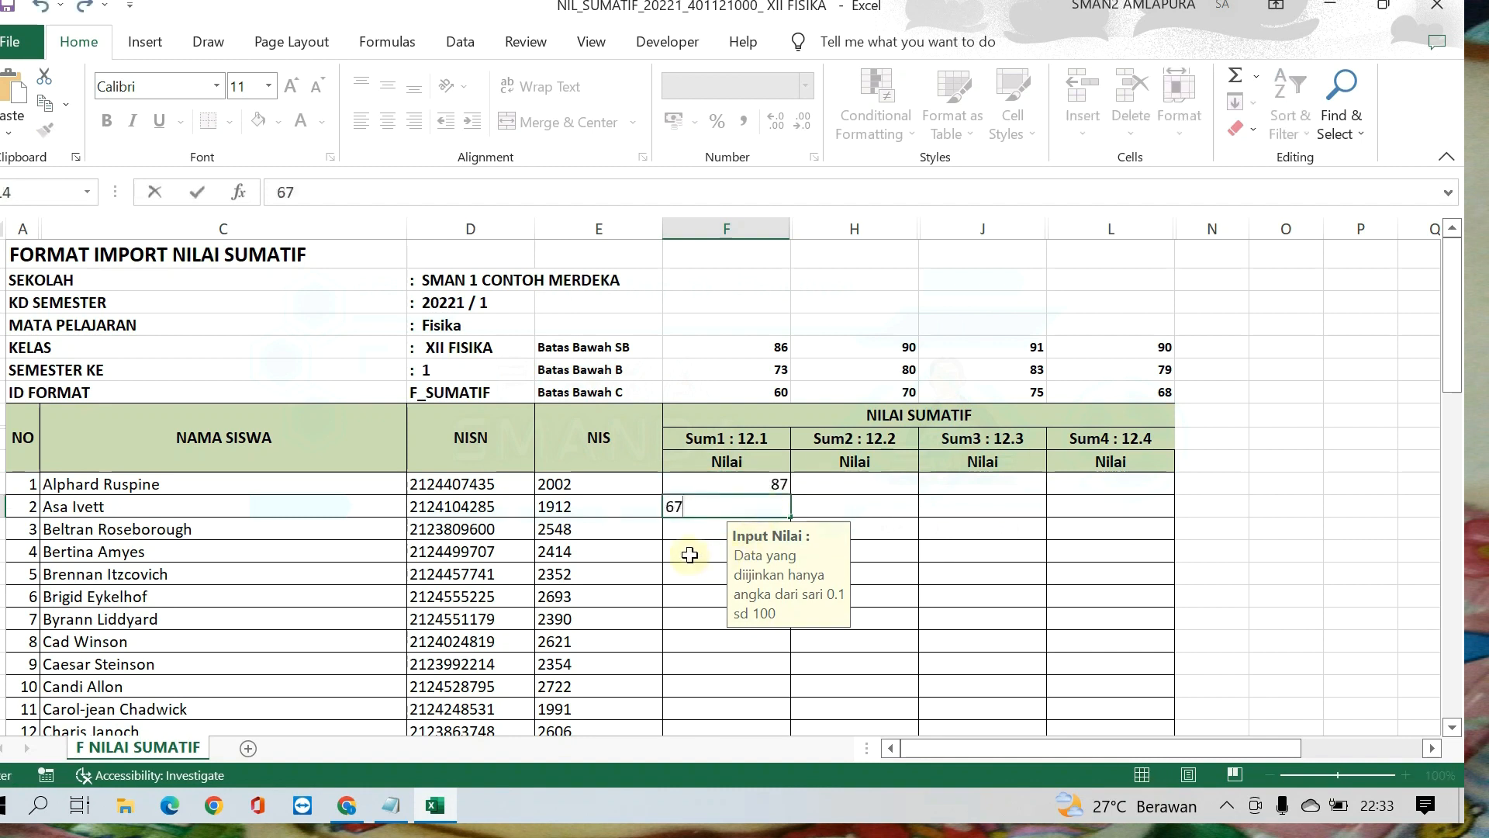
key(Return)
text(78)
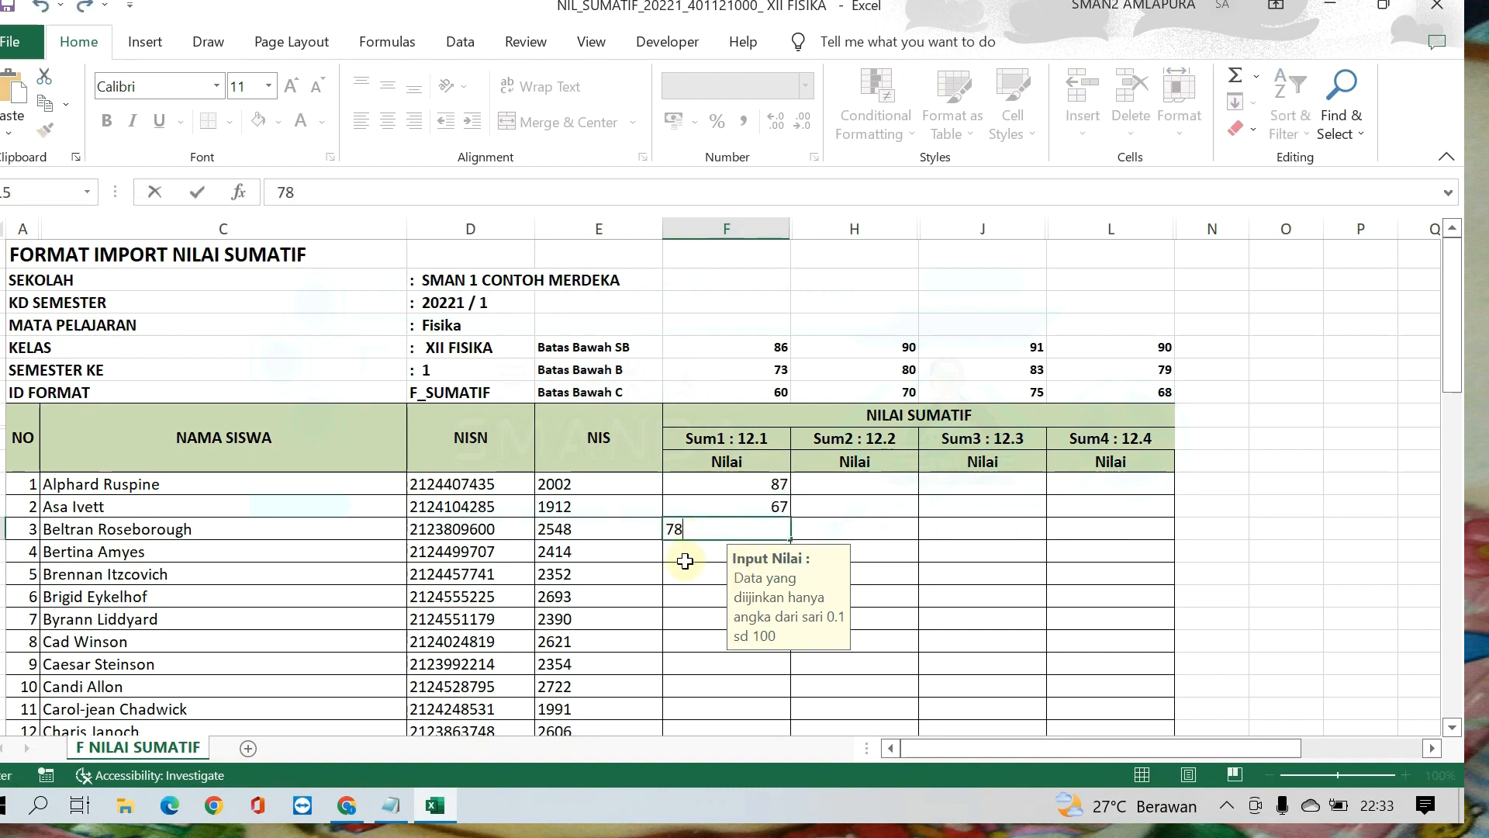
key(Return)
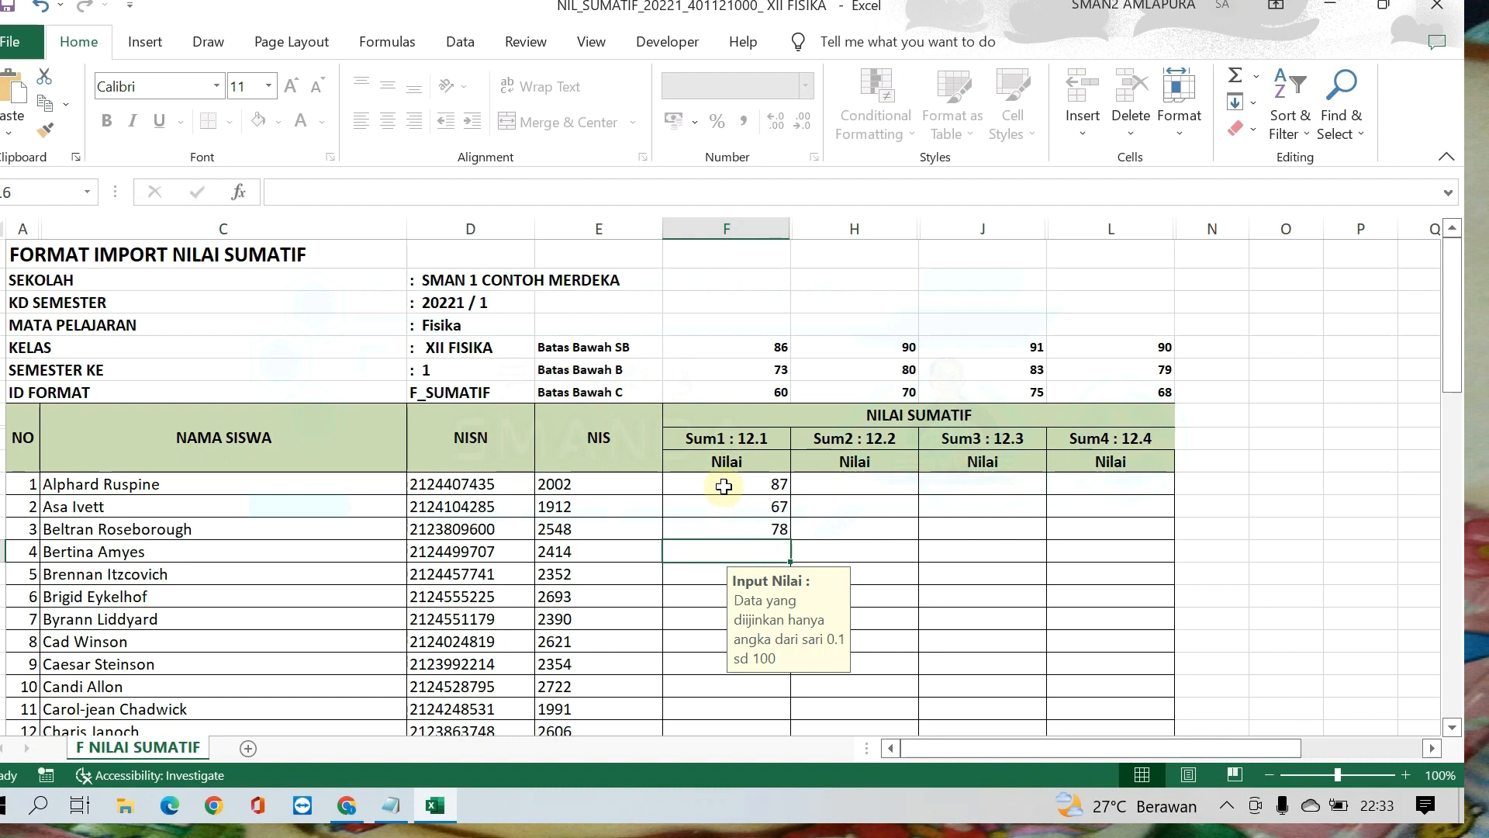
Step: Fill the Sum1 to Sum4 columns with scores for all listed students, starting at the first student, and check the rows
click(723, 486)
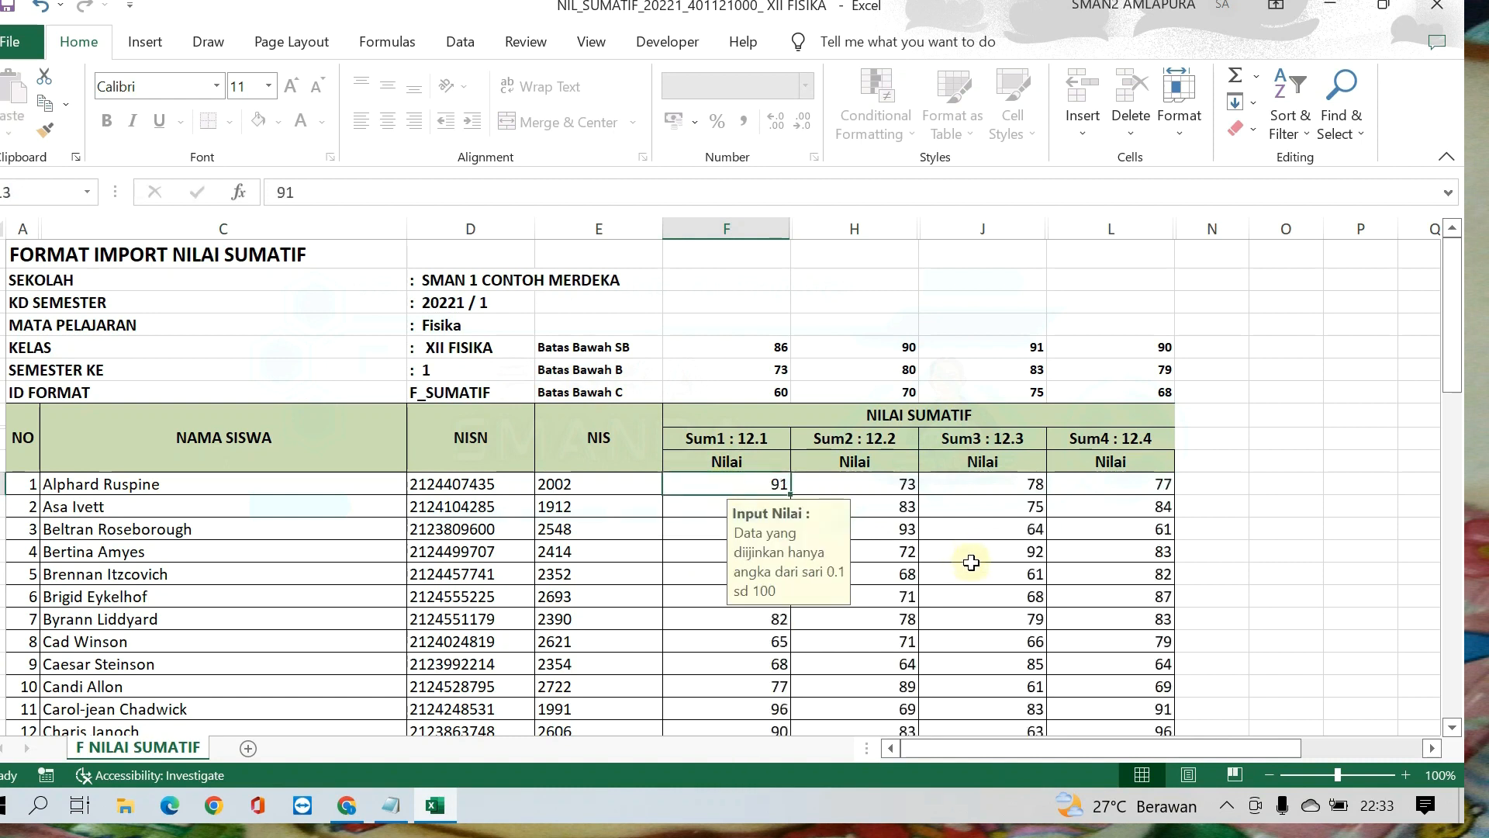
click(1003, 560)
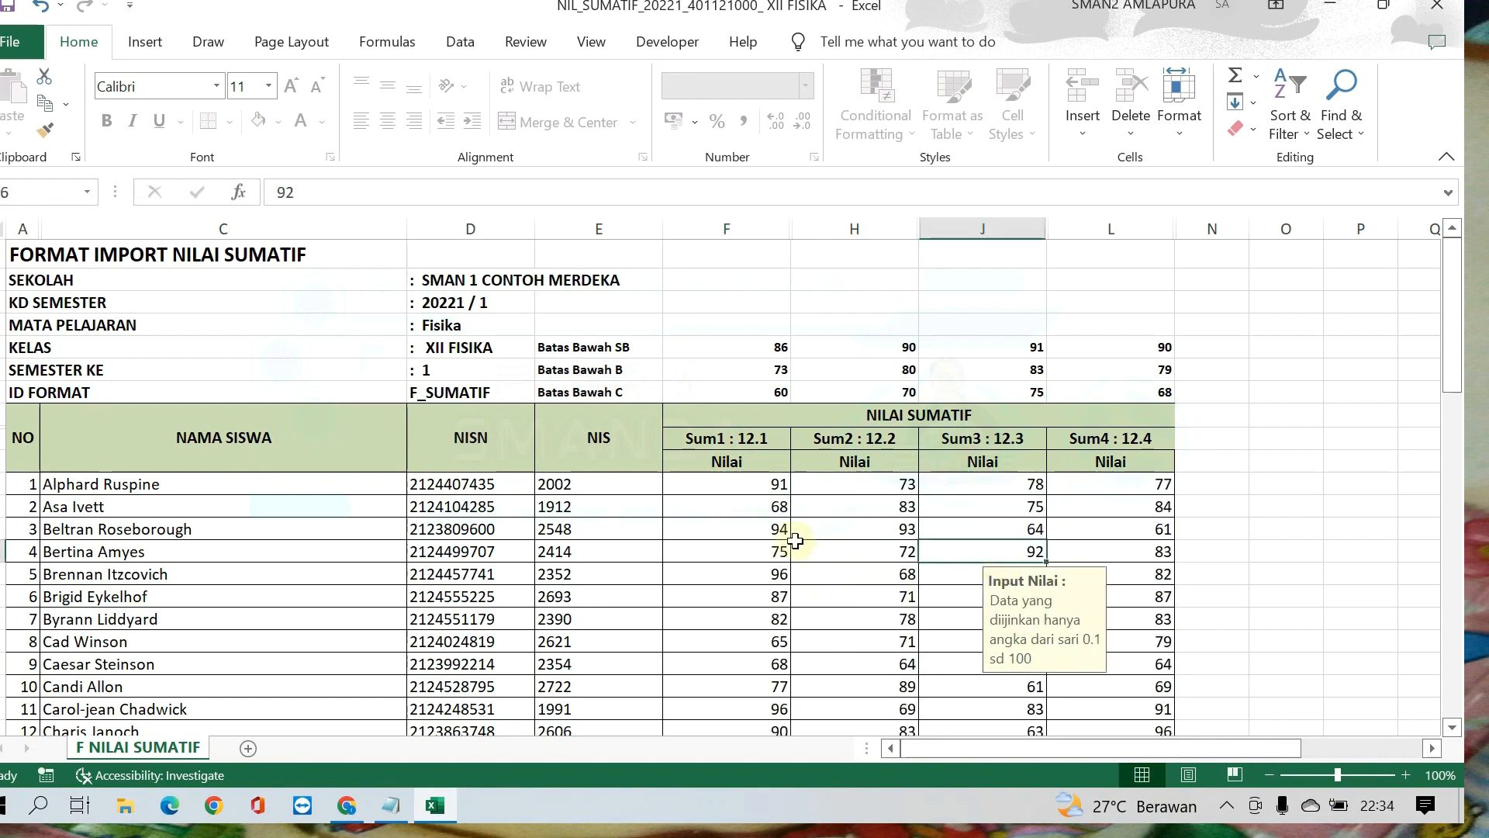
scroll(739, 484, down, 2)
scroll(739, 484, up, 2)
scroll(742, 481, down, 2)
scroll(741, 481, down, 10)
scroll(743, 480, up, 9)
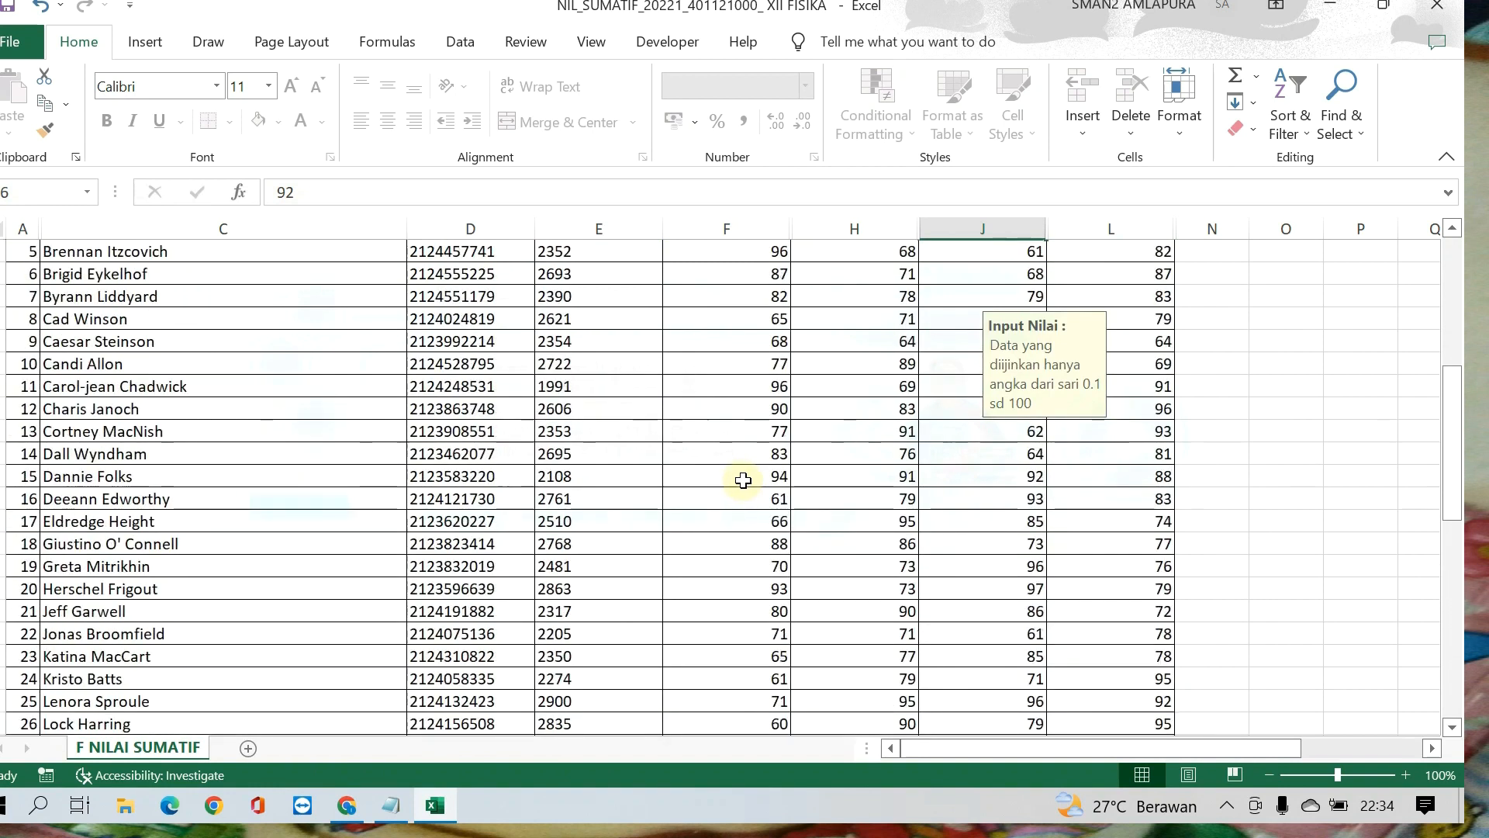
scroll(743, 480, up, 3)
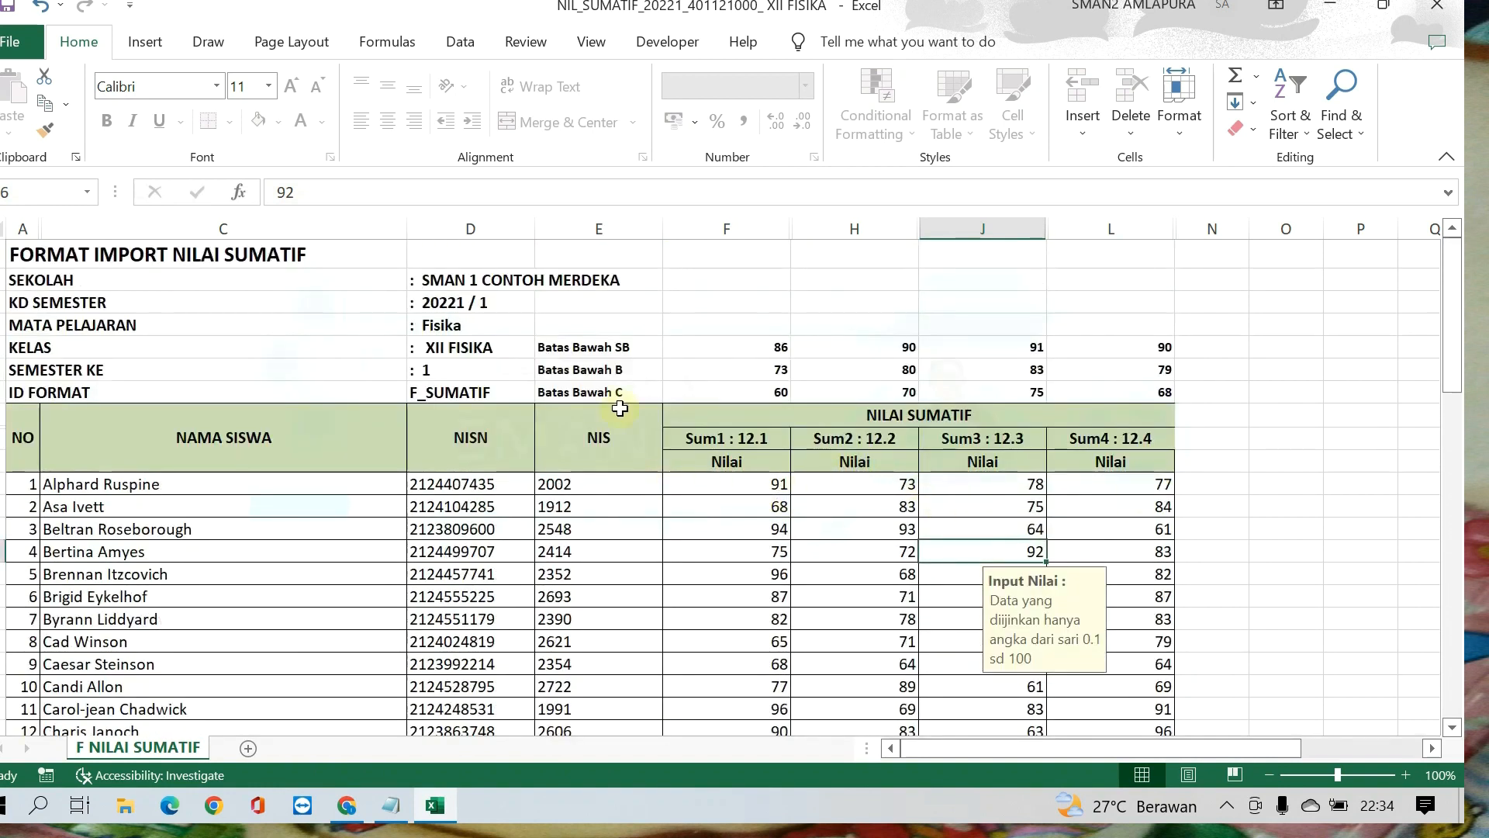
Step: Save the completed NIL_SUMATIF workbook and close it
click(7, 11)
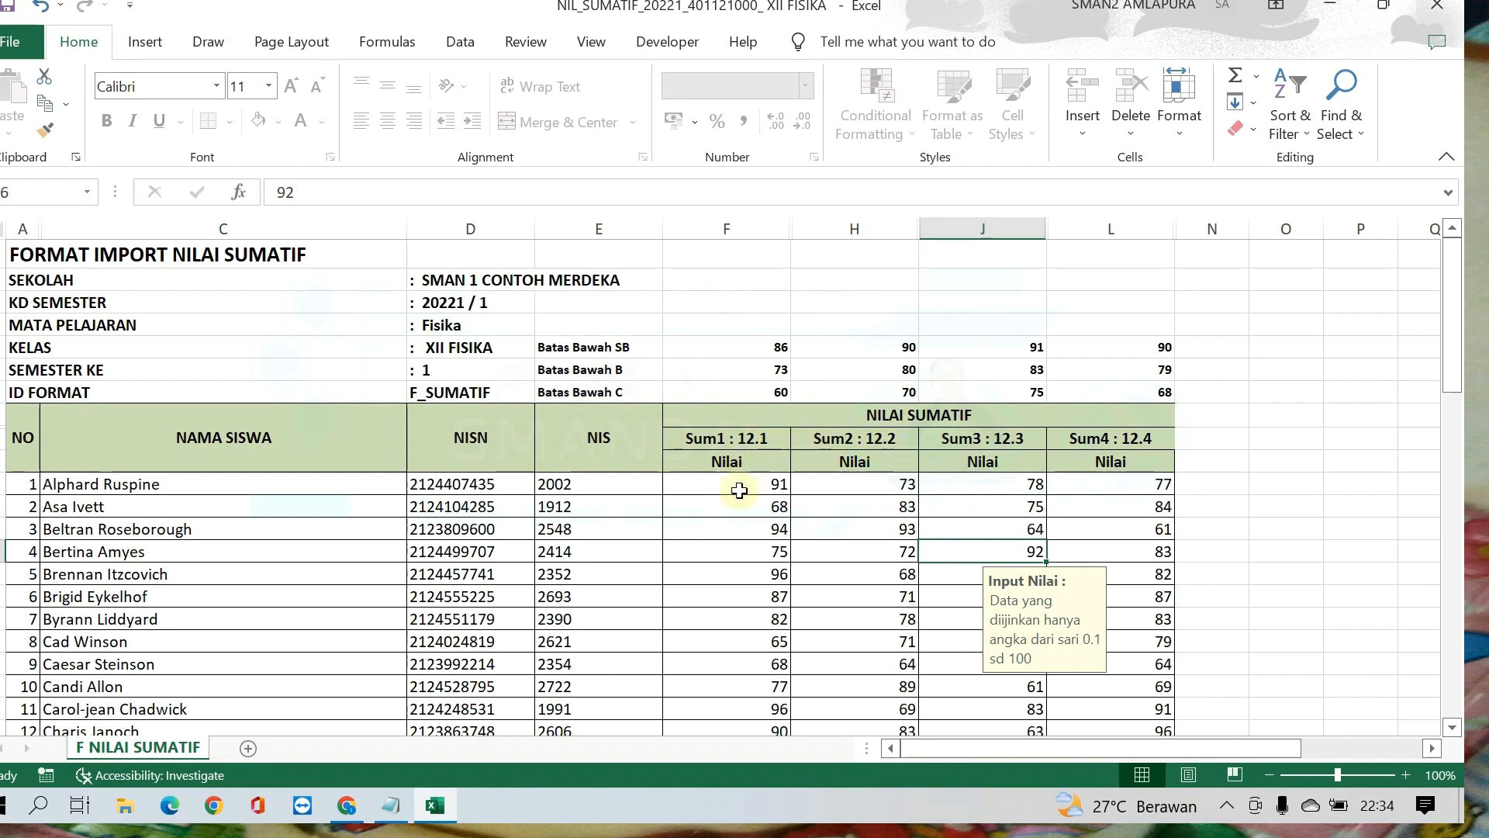
click(9, 9)
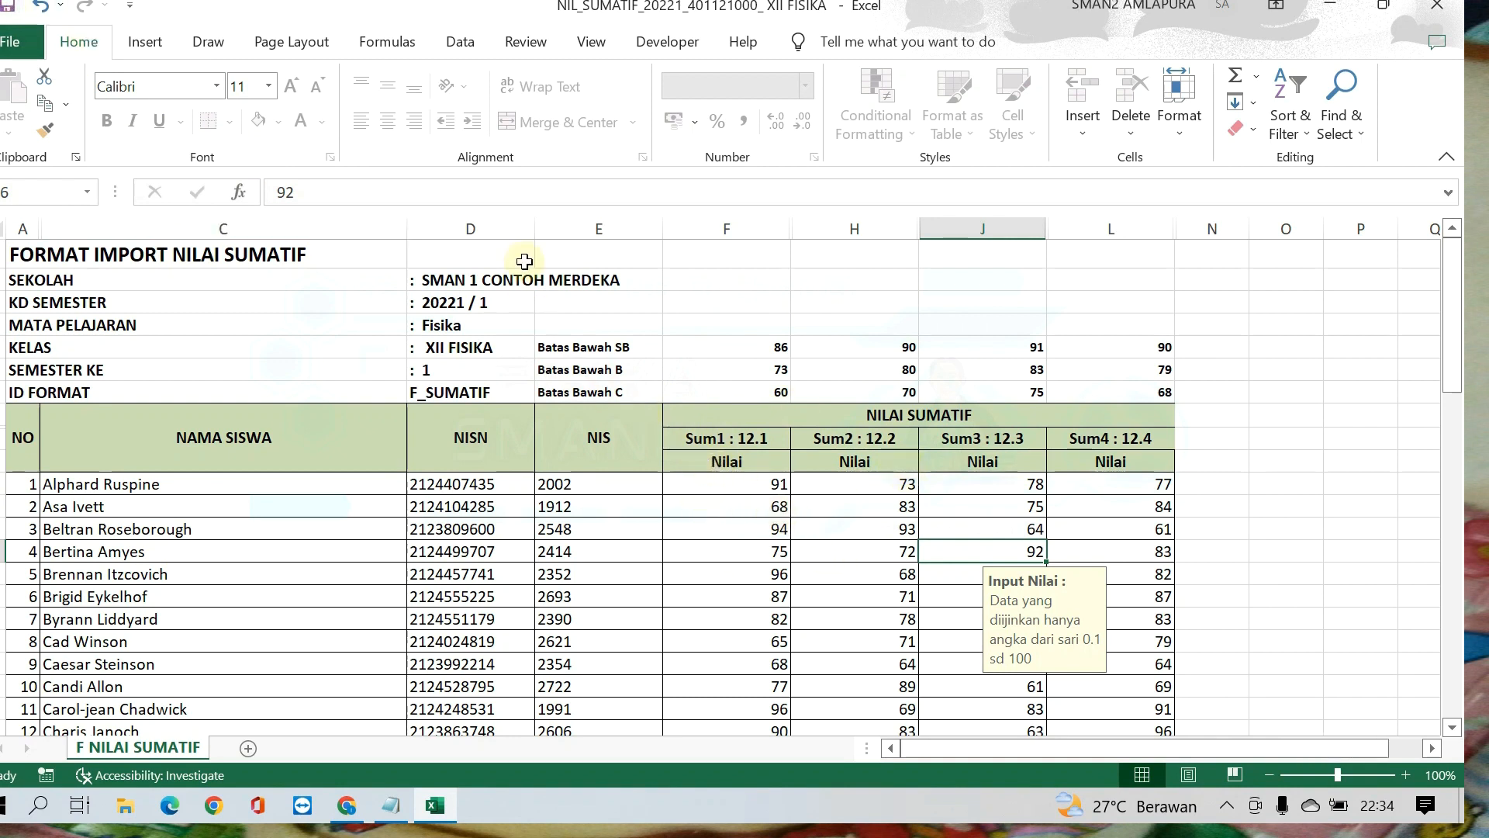
click(1445, 8)
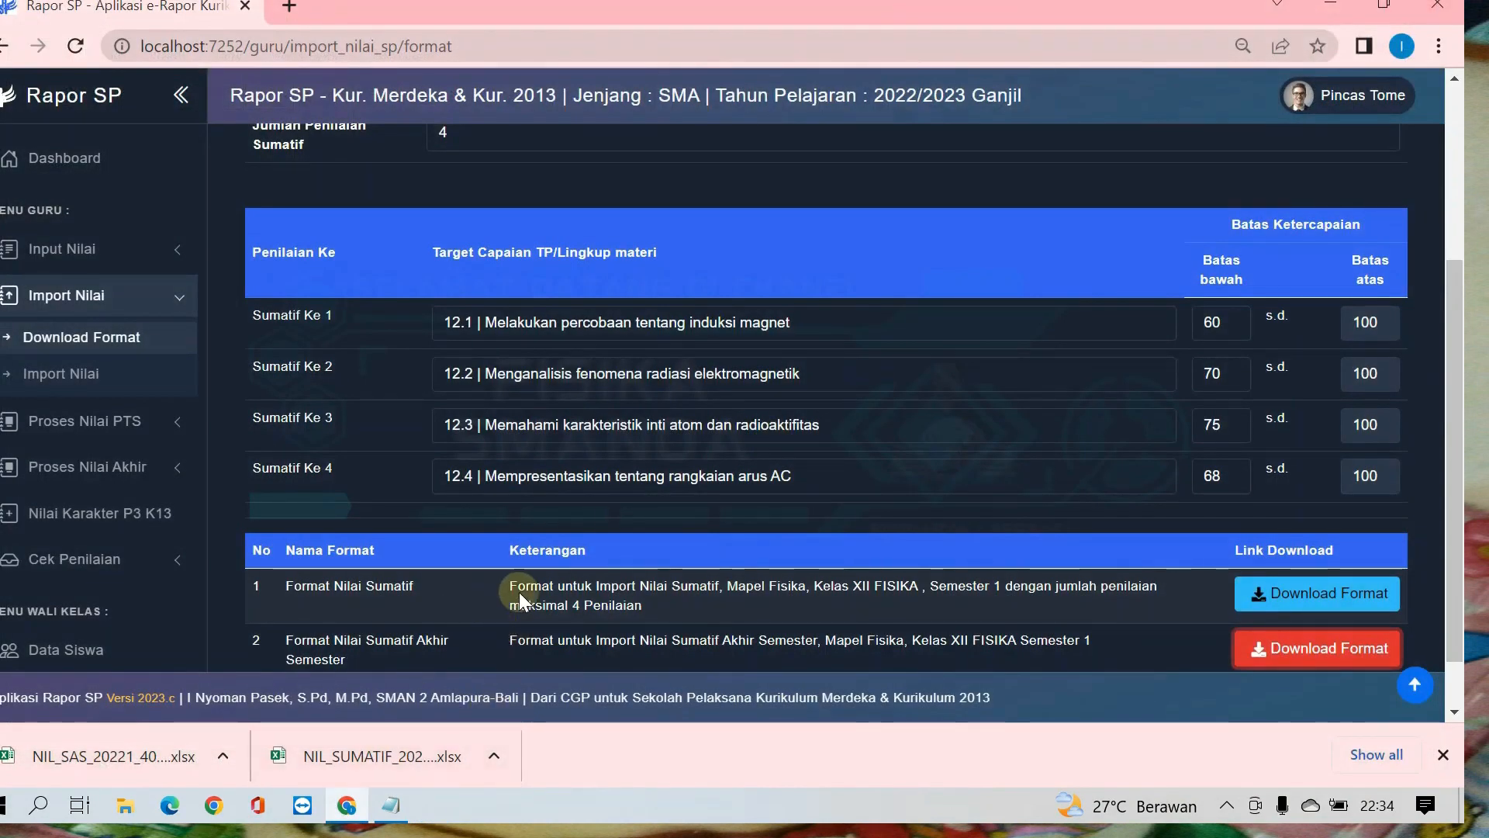
Step: Open the downloaded NIL_SAS workbook and enter the Nilai Sumatif Akhir Semester scores 87 and 89 for the first two students
click(59, 762)
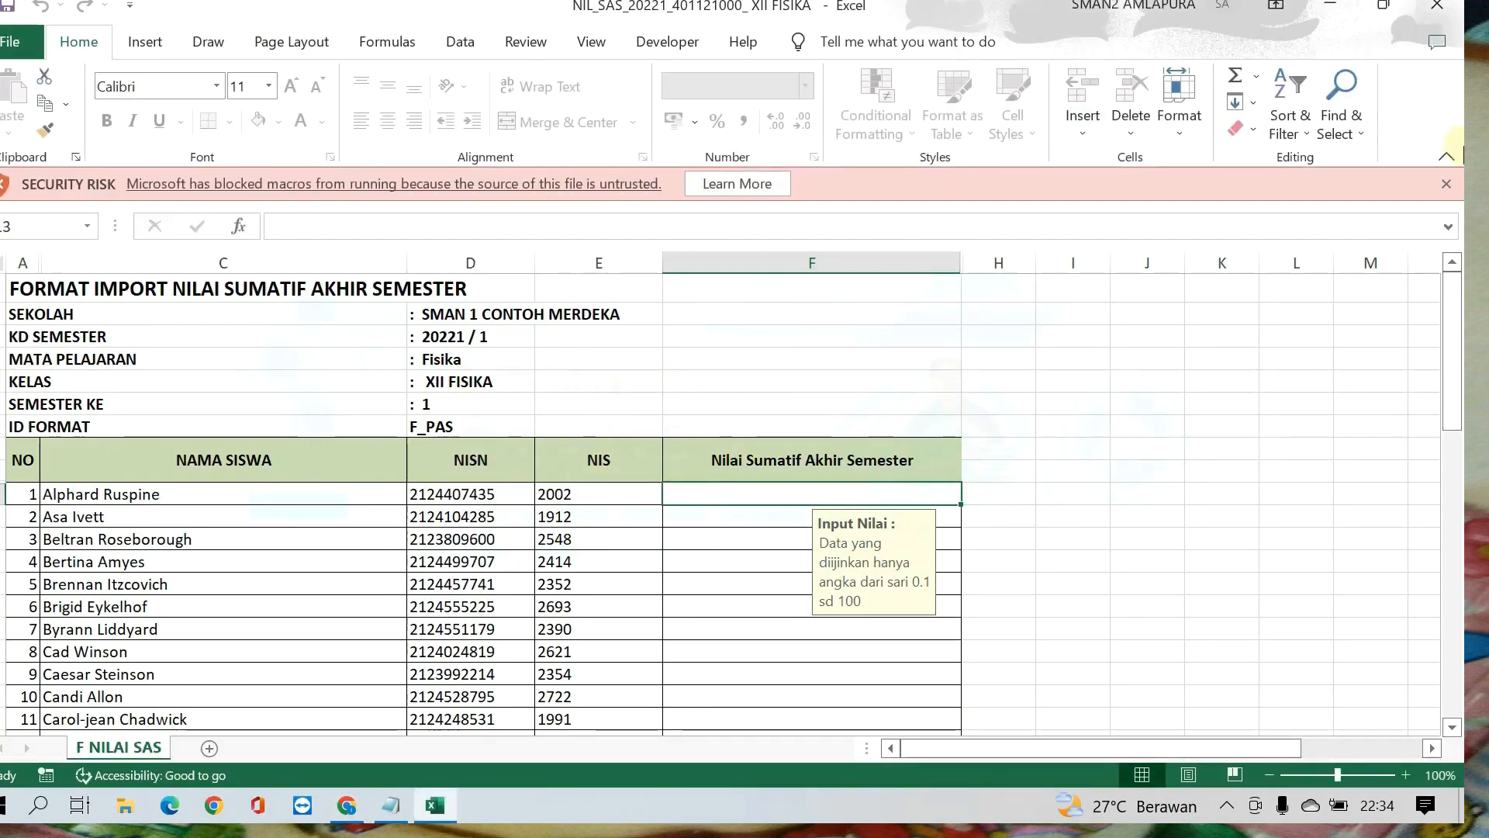
scroll(625, 346, down, 1)
scroll(625, 346, up, 1)
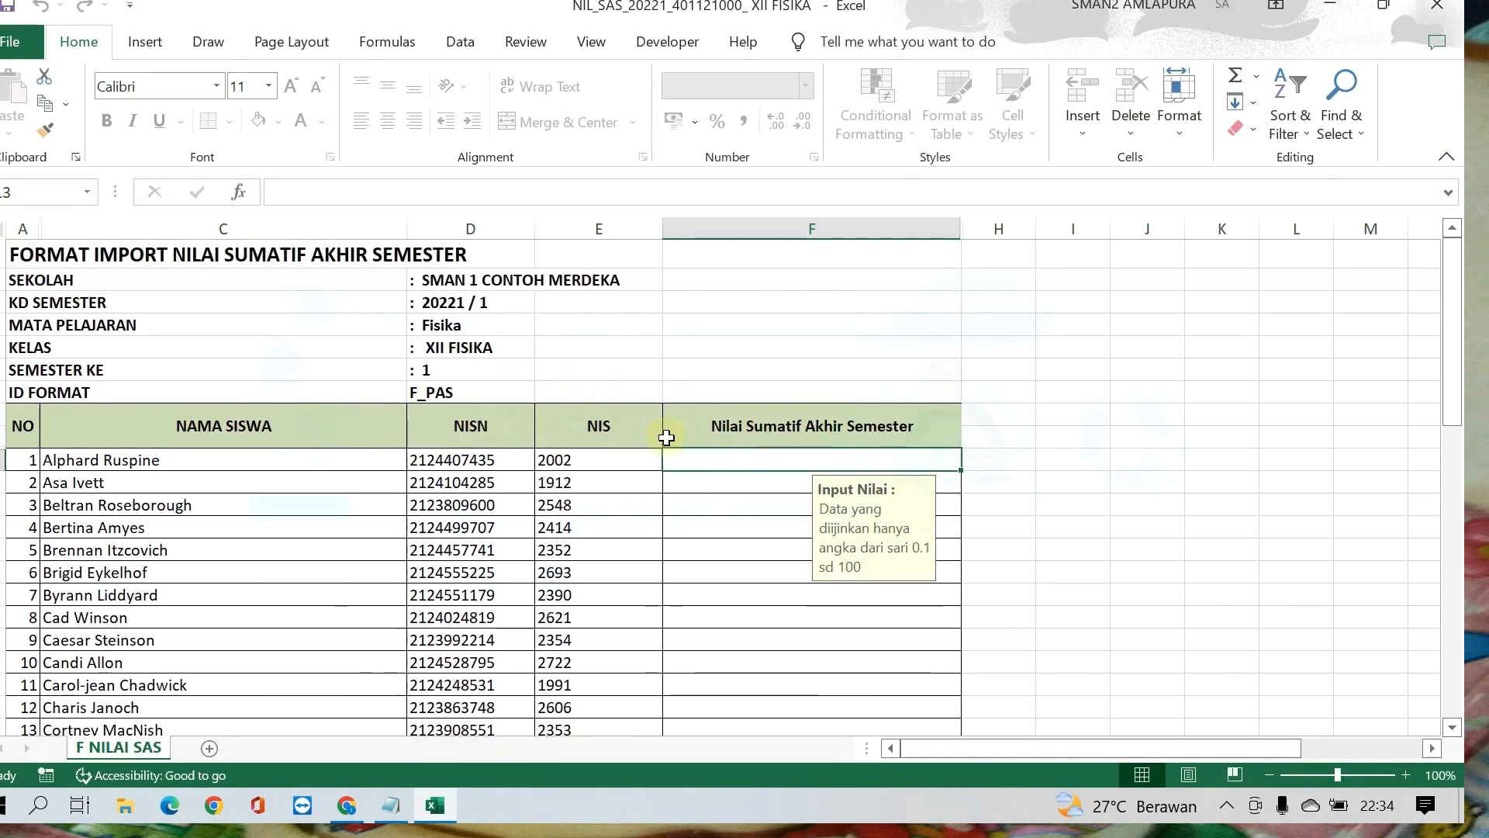
text(87)
key(Return)
text(89)
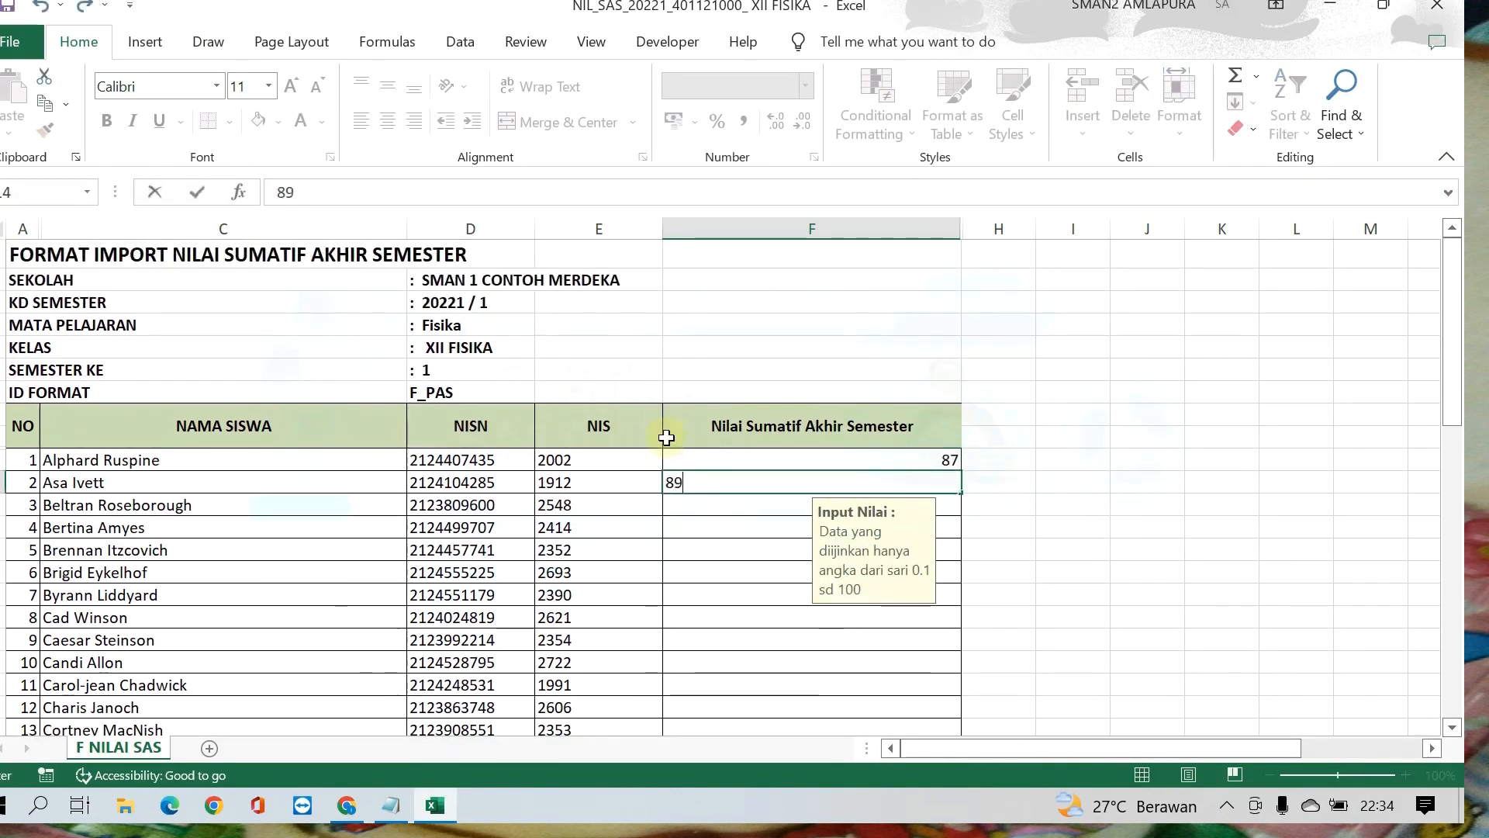
key(Return)
Step: Paste the remaining Nilai Sumatif Akhir Semester scores from the third student downward
key(ctrl+v)
scroll(892, 388, down, 12)
click(1068, 388)
scroll(776, 392, up, 10)
scroll(806, 383, up, 3)
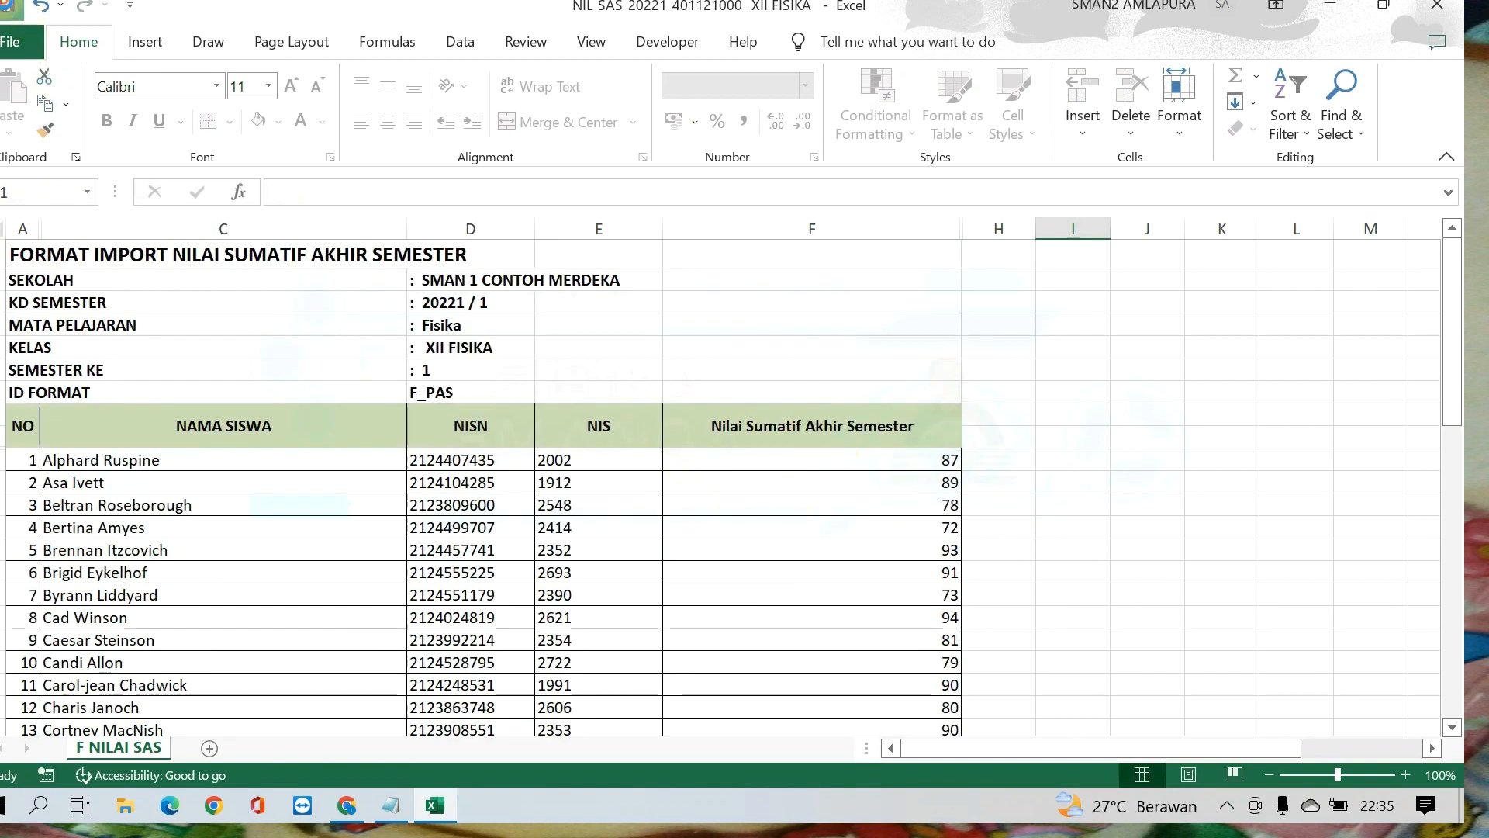
Step: Check the filled end-of-semester scores, and close the saved NIL_SAS workbook
scroll(686, 528, down, 12)
scroll(683, 525, up, 10)
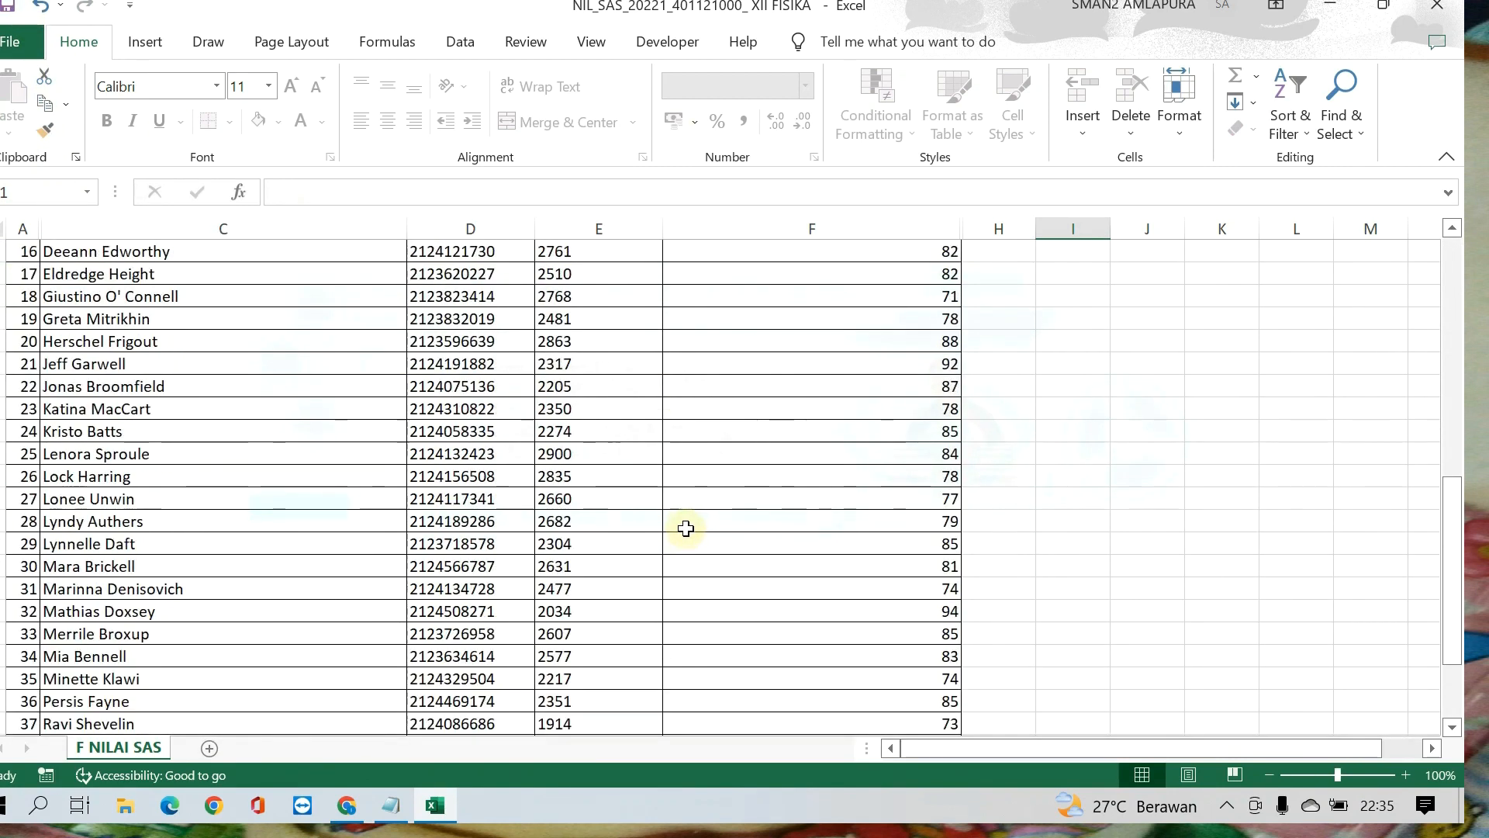
scroll(699, 486, up, 2)
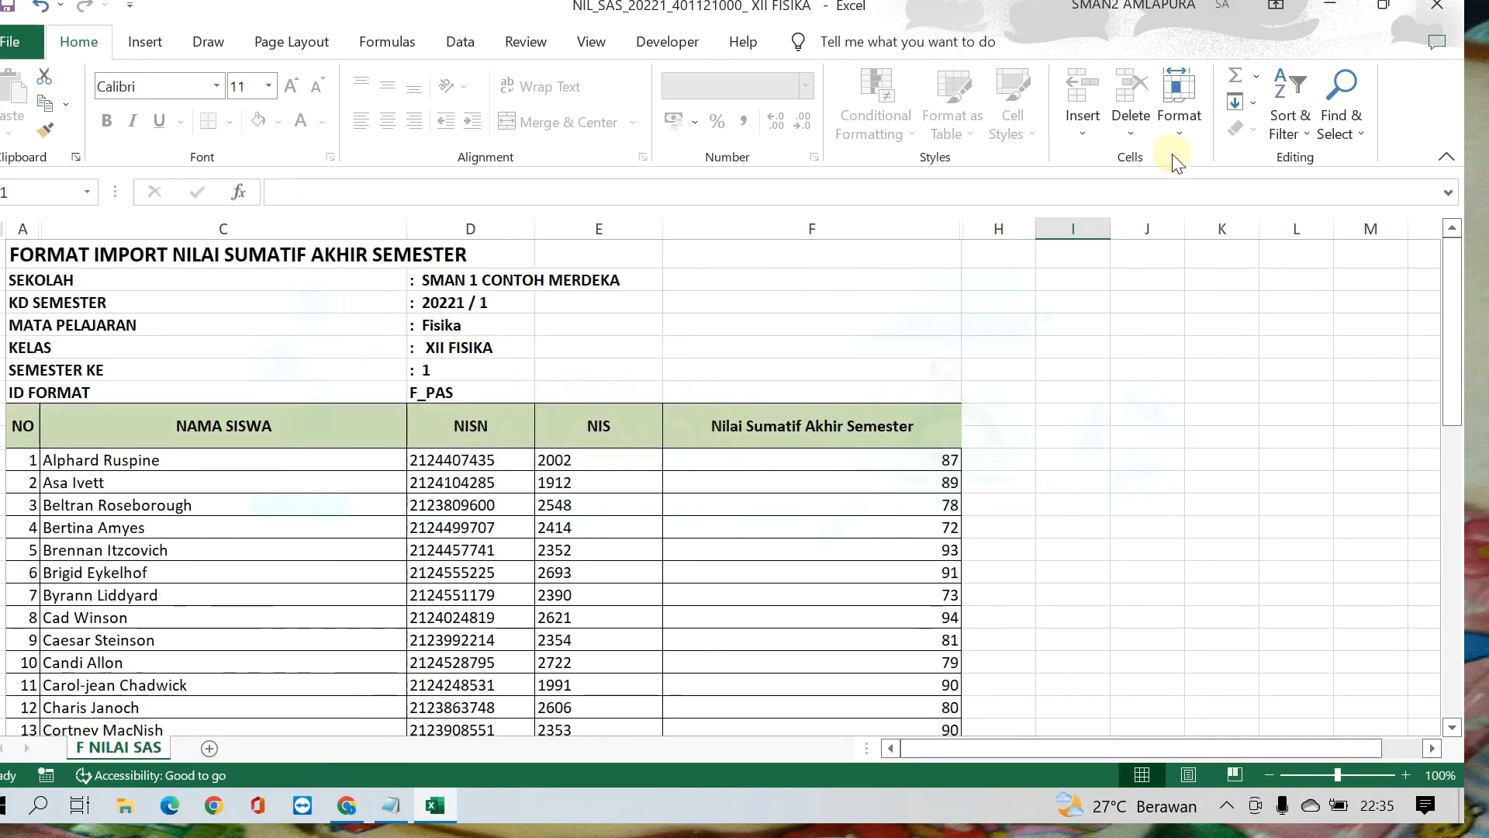
click(1455, 6)
Step: Return to Rapor SP in the browser and open the Import Nilai page for student scores
scroll(808, 518, up, 1)
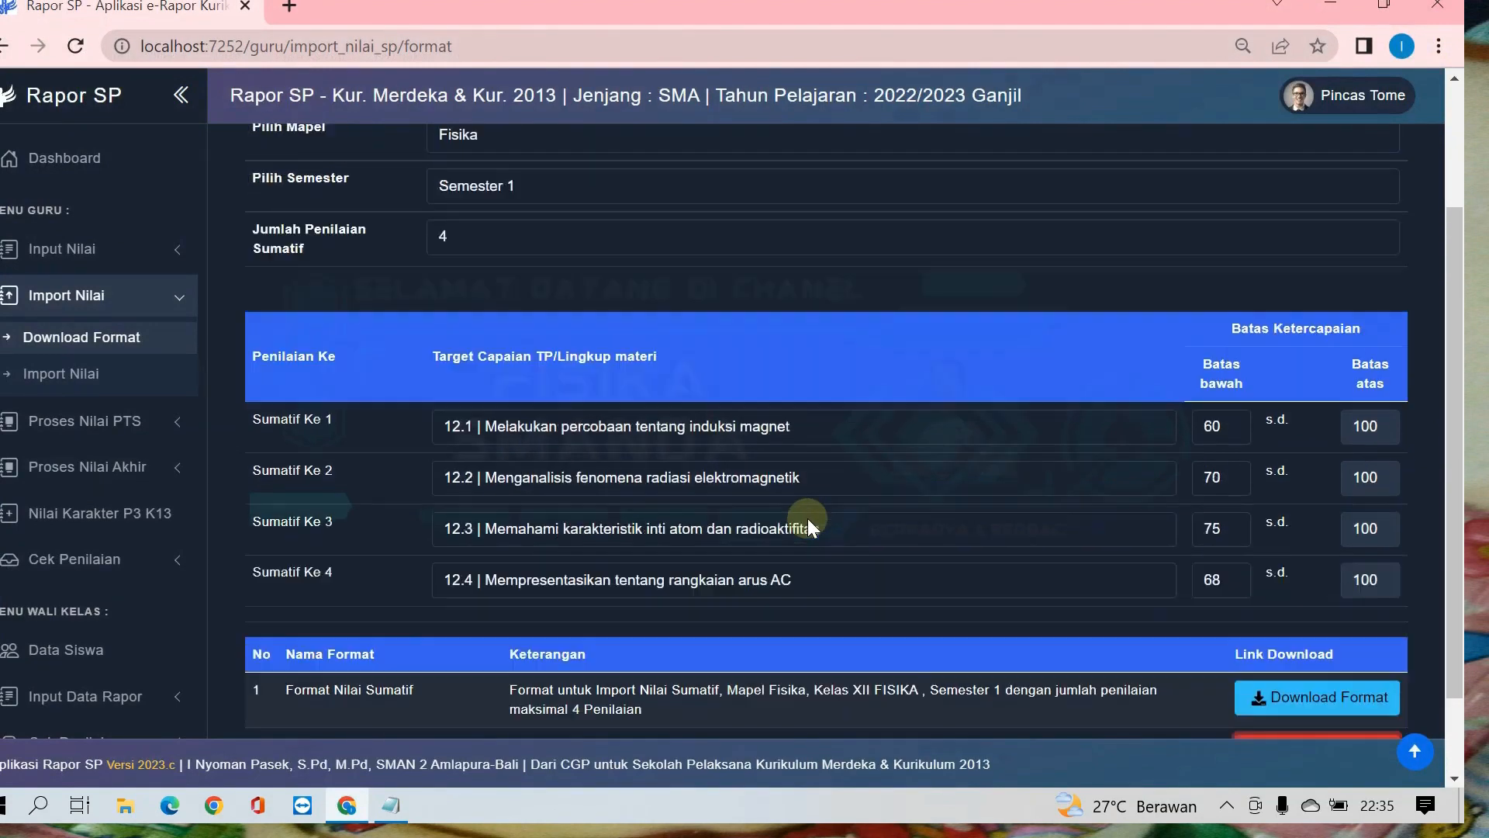
scroll(808, 518, up, 2)
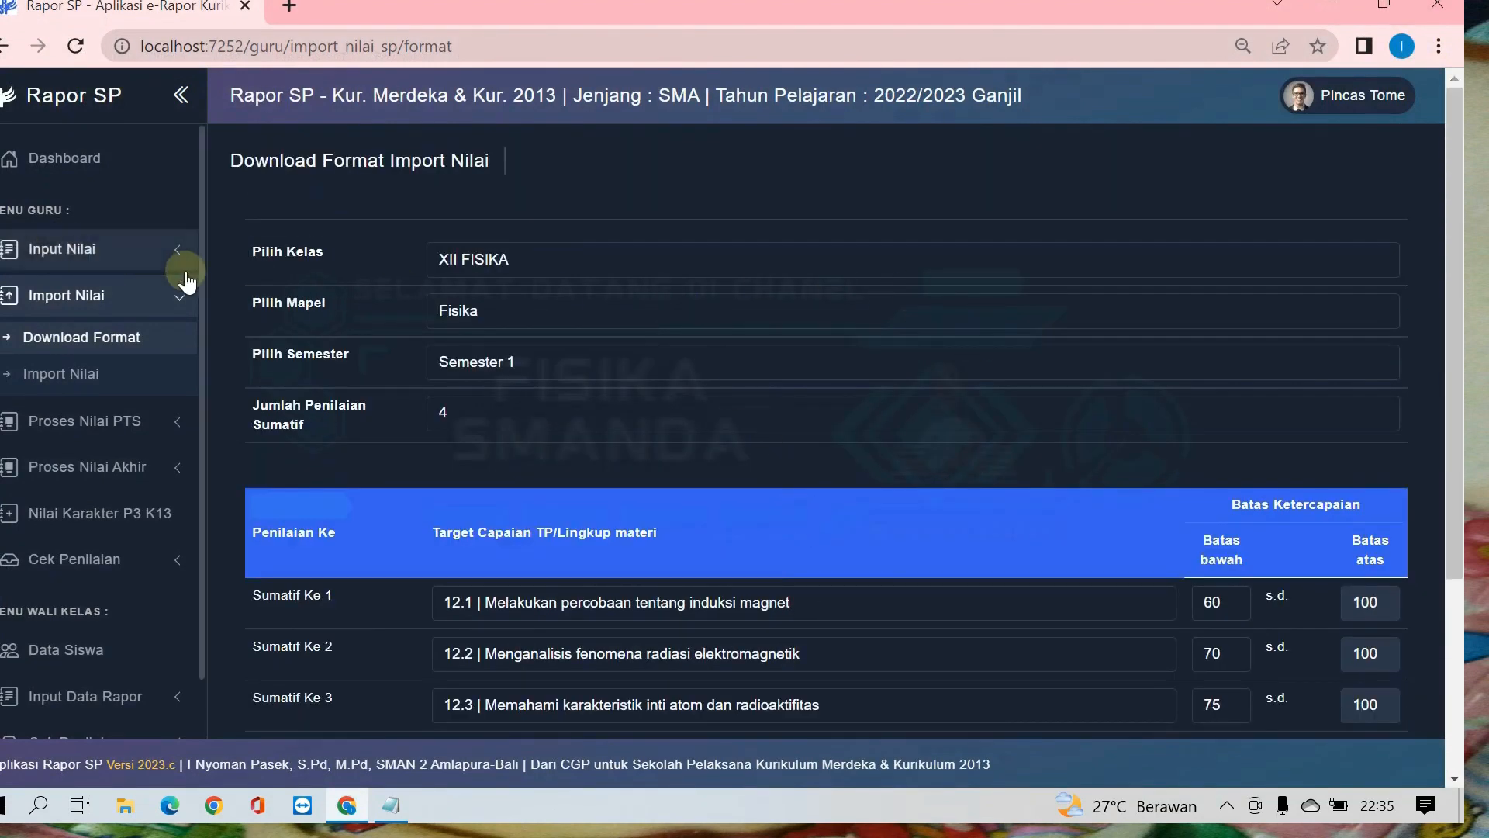
click(112, 296)
click(112, 295)
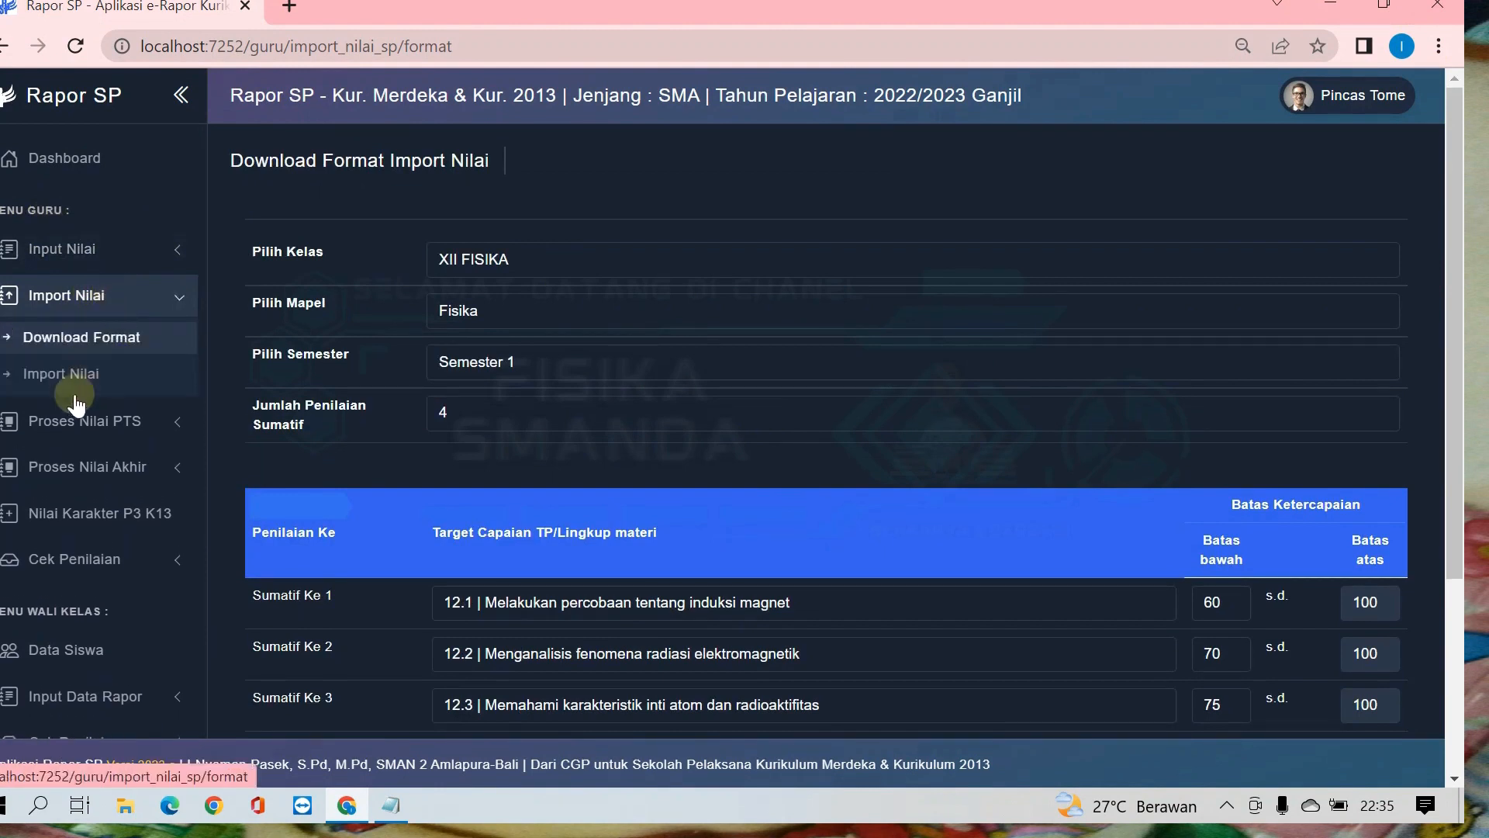
click(70, 375)
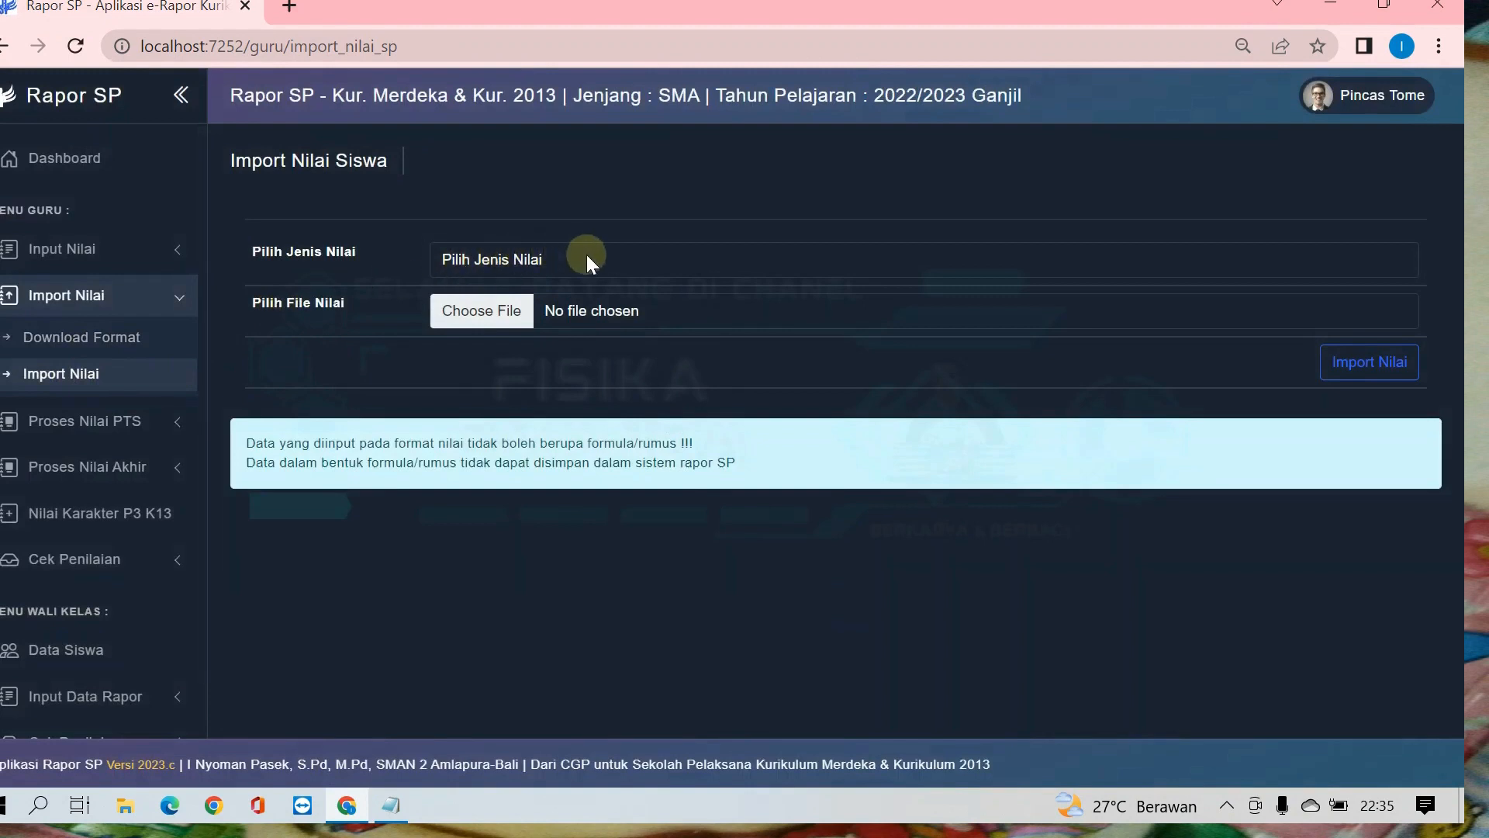
Step: Set the score type to Nilai Sumatif and choose the file "NIL_SUMATIF_20221_401121000_ XII FISIKA .xlsx" for import
click(478, 262)
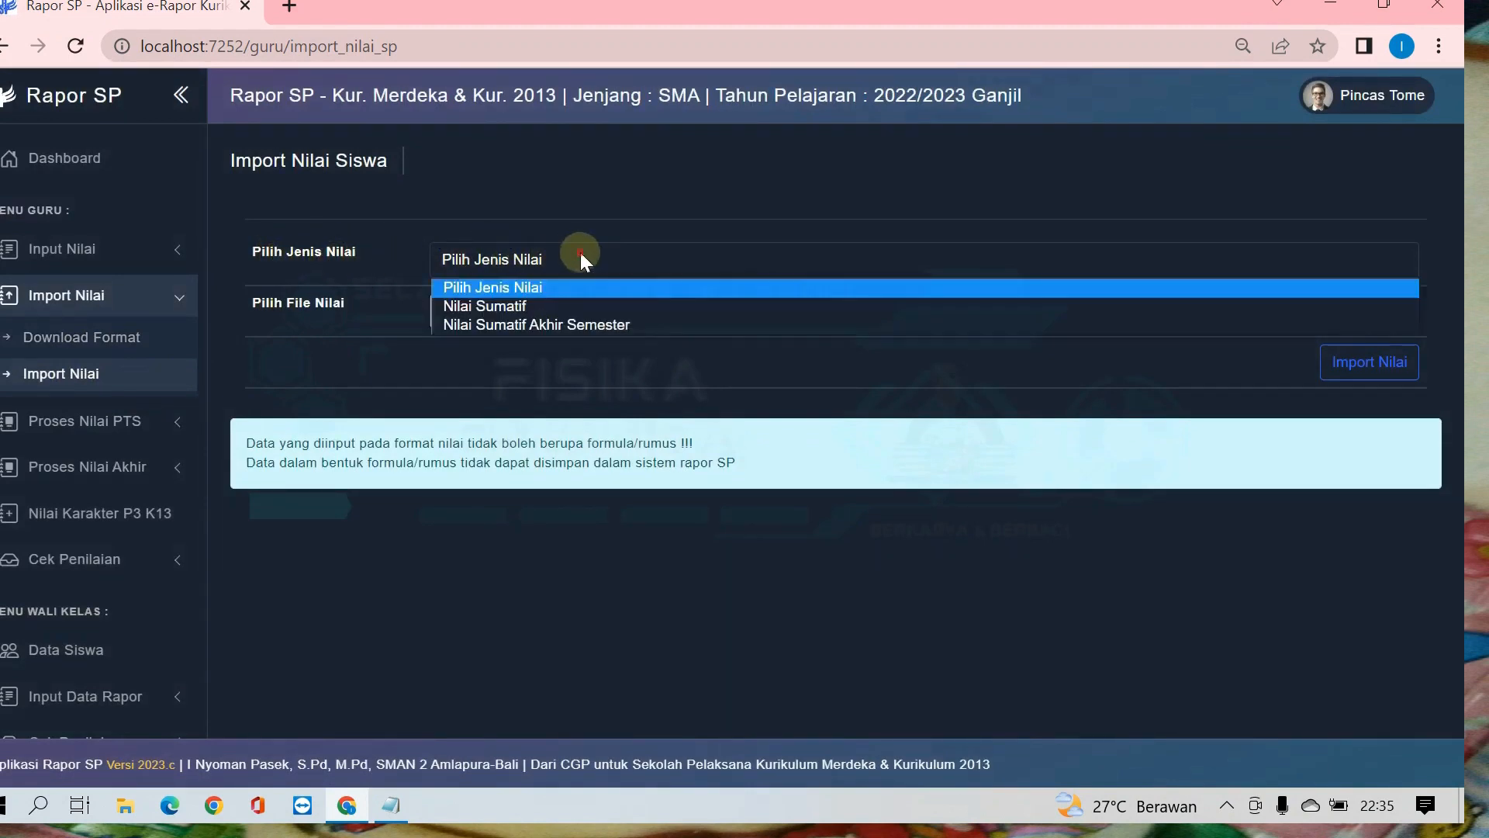
click(568, 304)
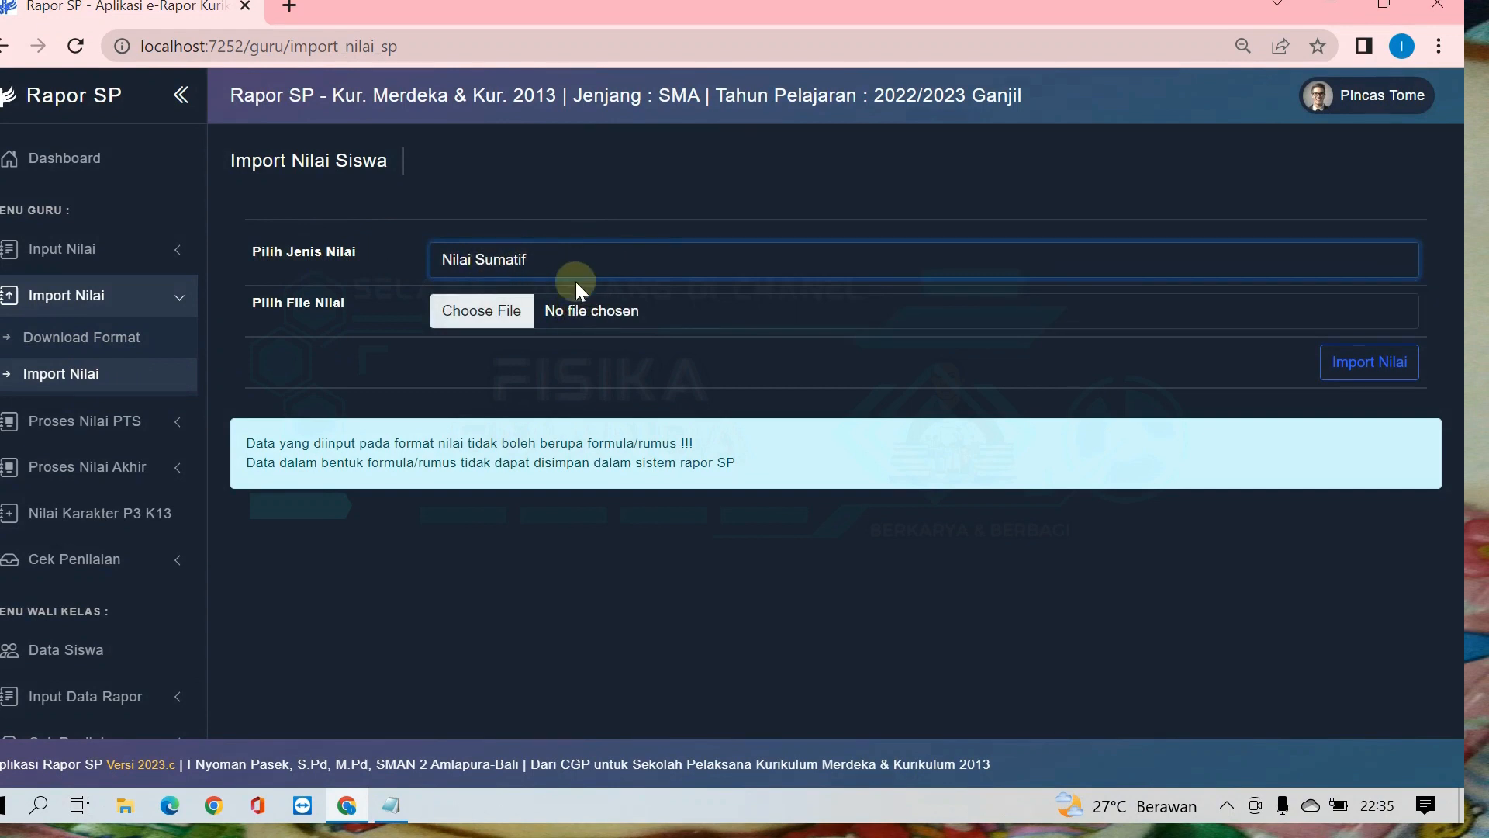
click(570, 263)
click(563, 324)
click(564, 258)
click(538, 303)
click(599, 319)
double_click(277, 212)
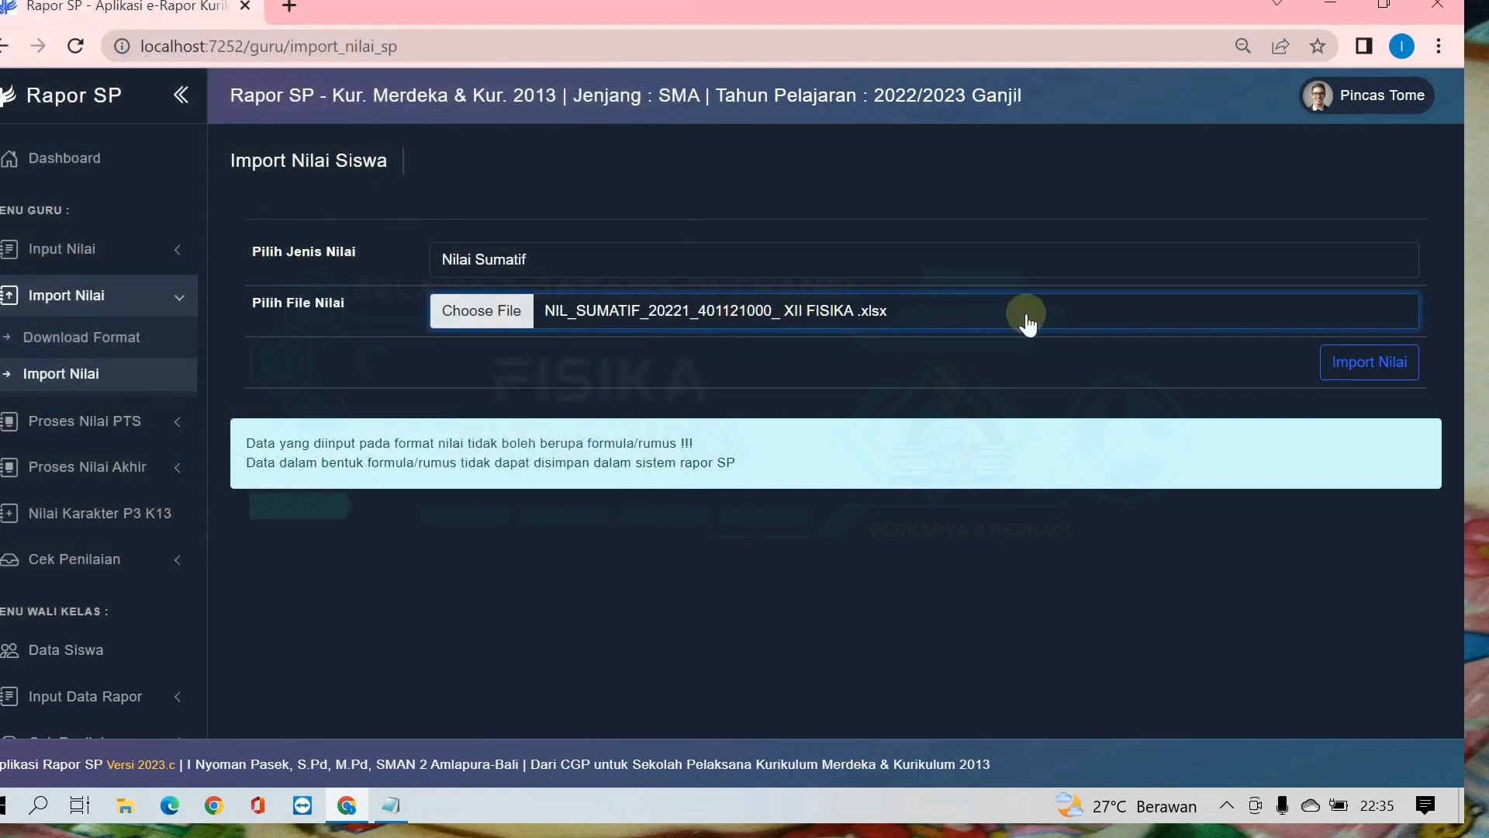
Step: Import the chosen Nilai Sumatif file, and import "NIL_SAS_20221_401121000_ XII FISIKA .xlsx" as Nilai Sumatif Akhir Semester
click(1348, 373)
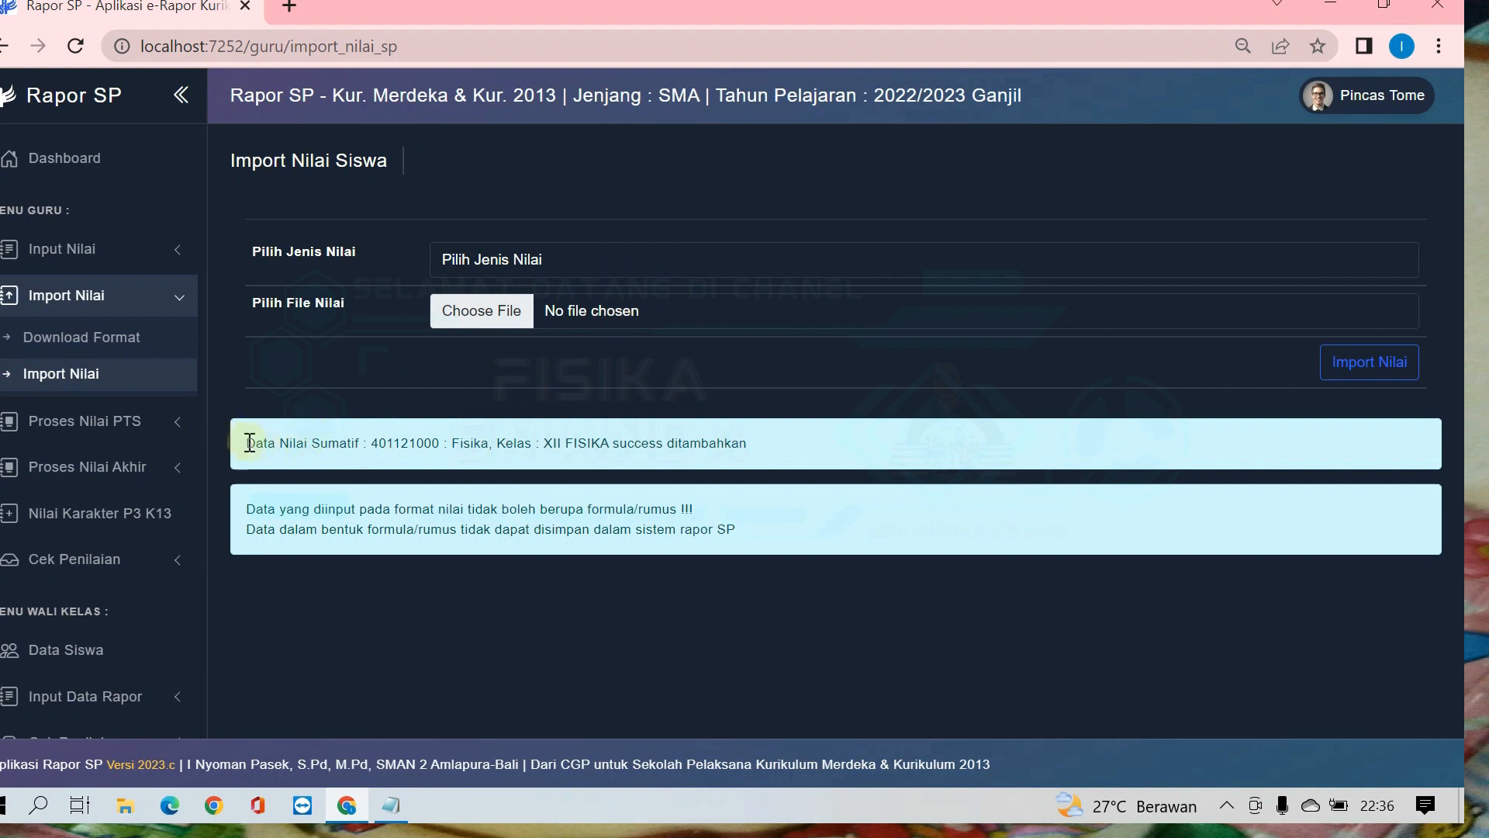
click(602, 267)
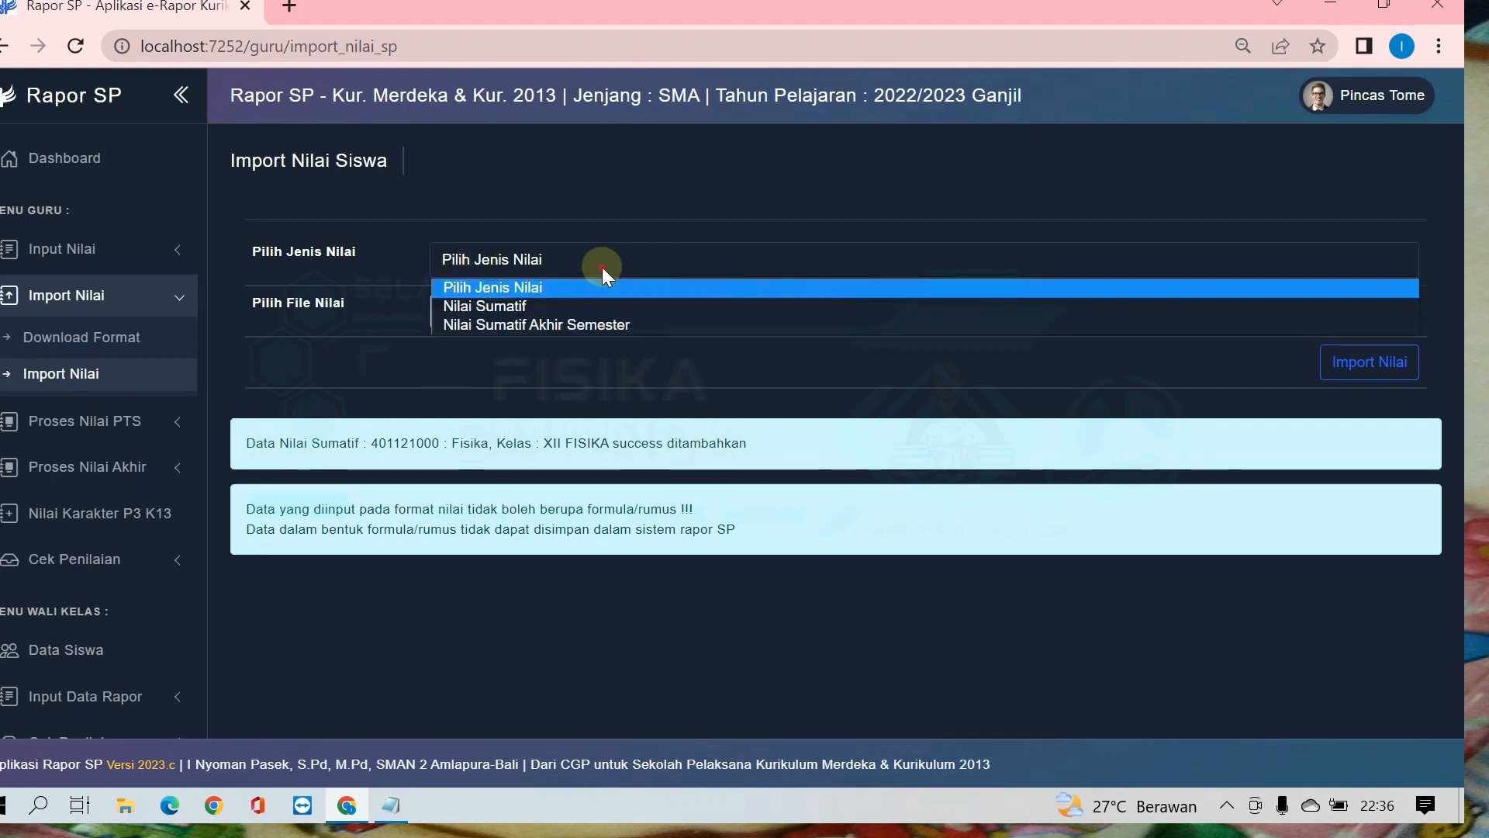
click(529, 324)
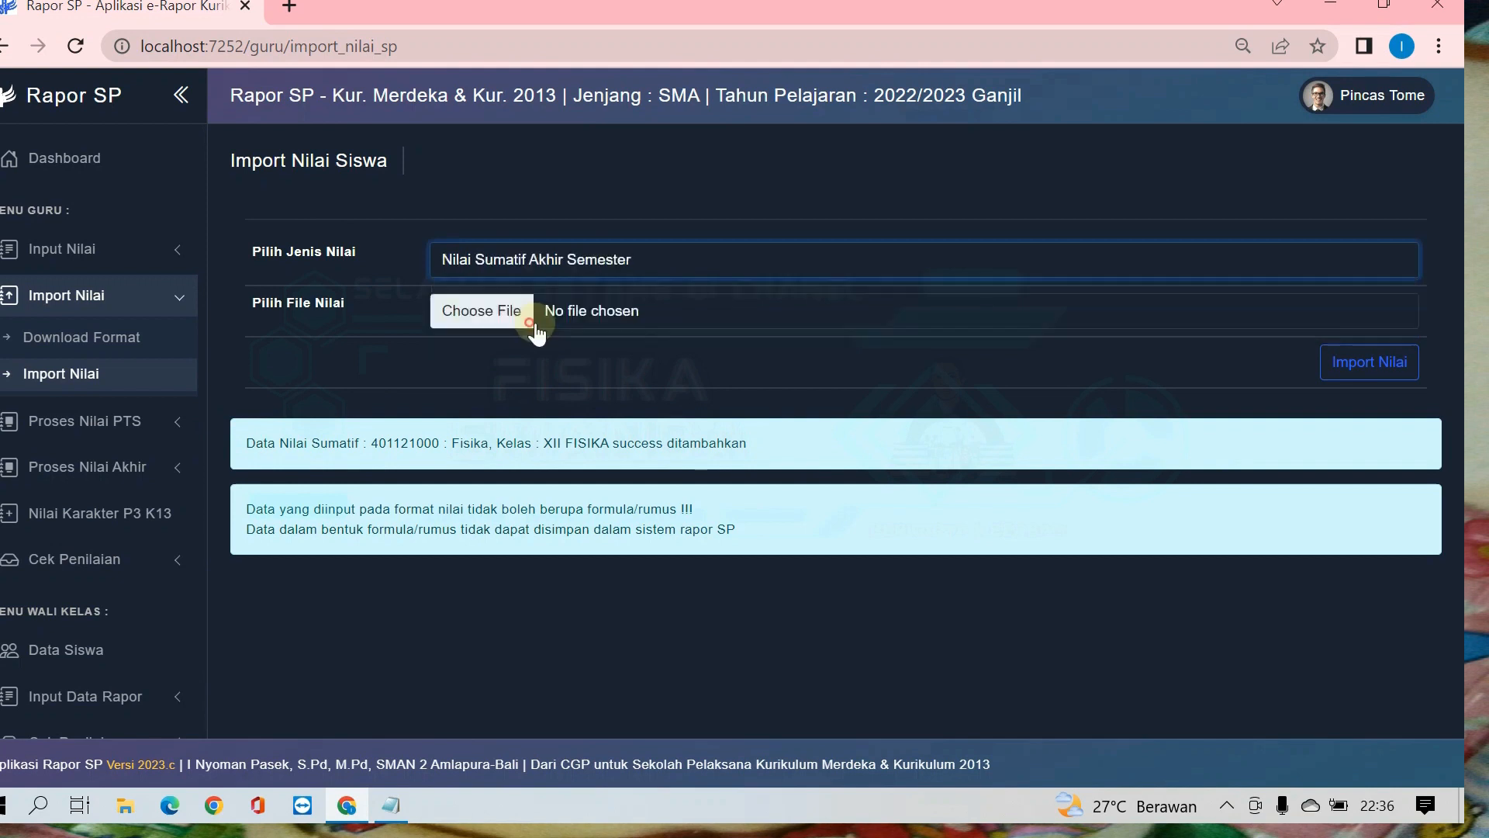
click(601, 313)
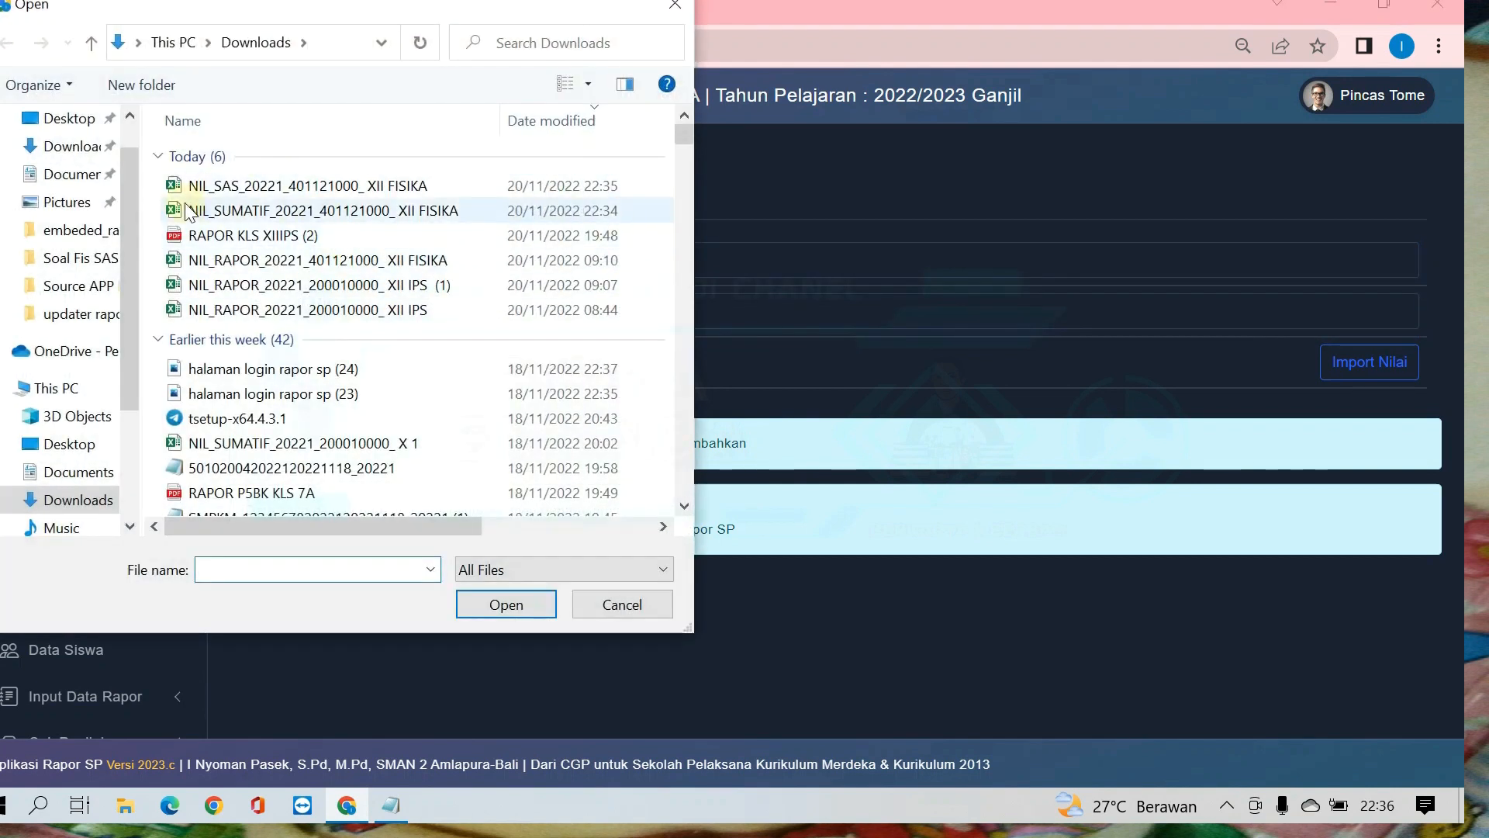
double_click(193, 186)
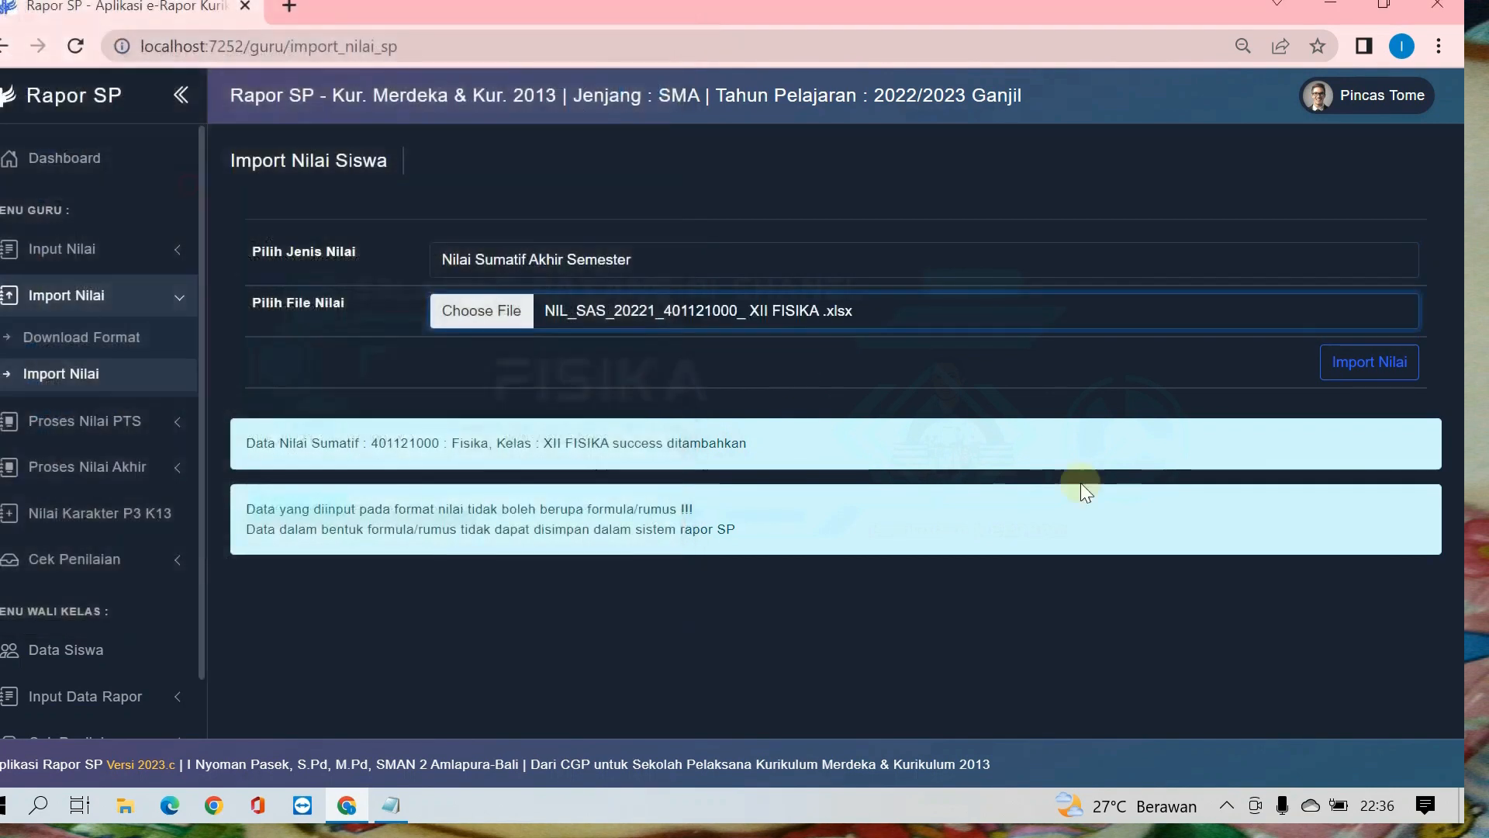
click(1350, 373)
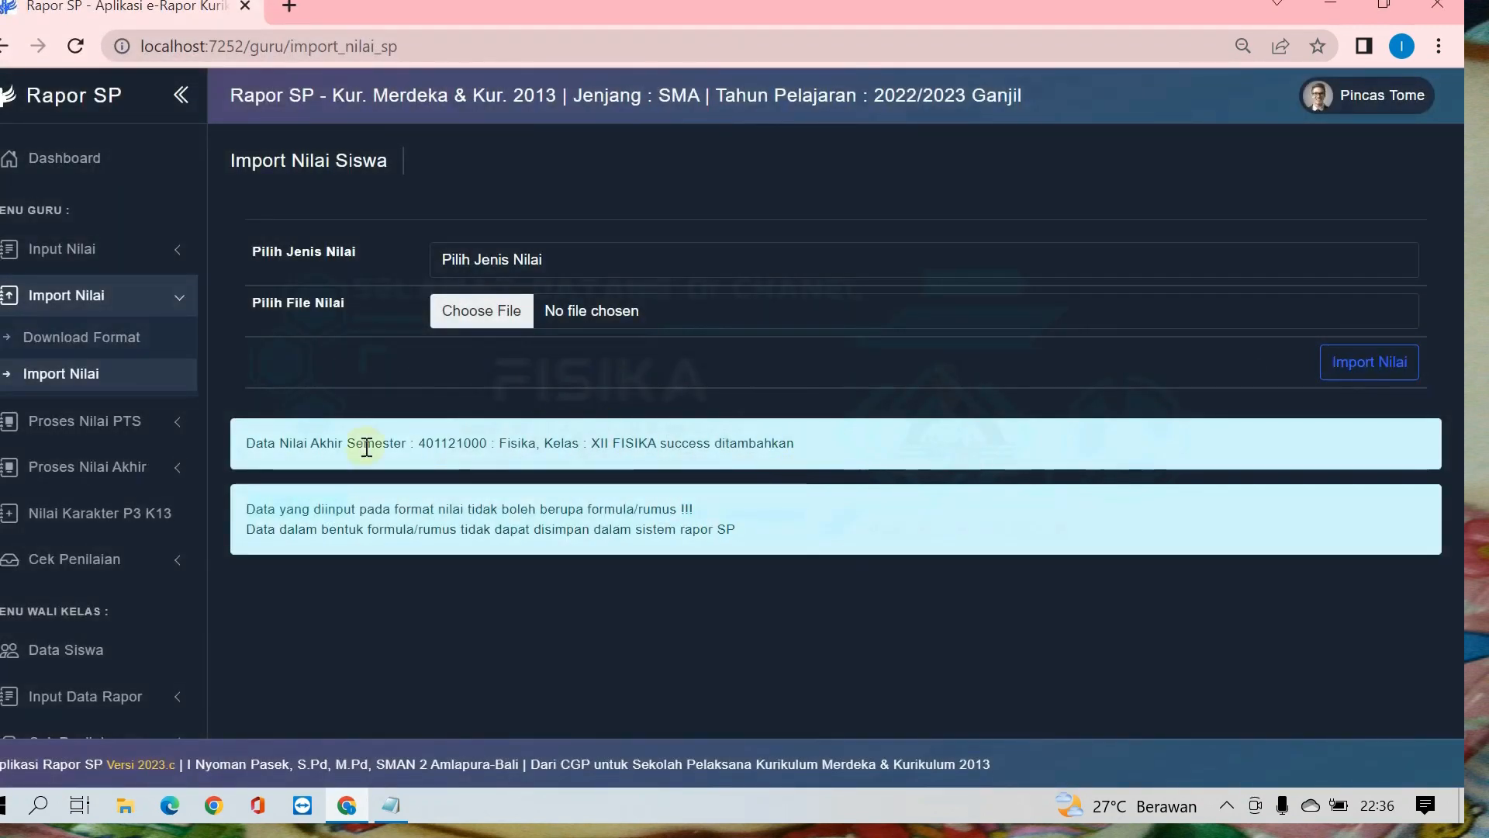
click(124, 301)
click(136, 252)
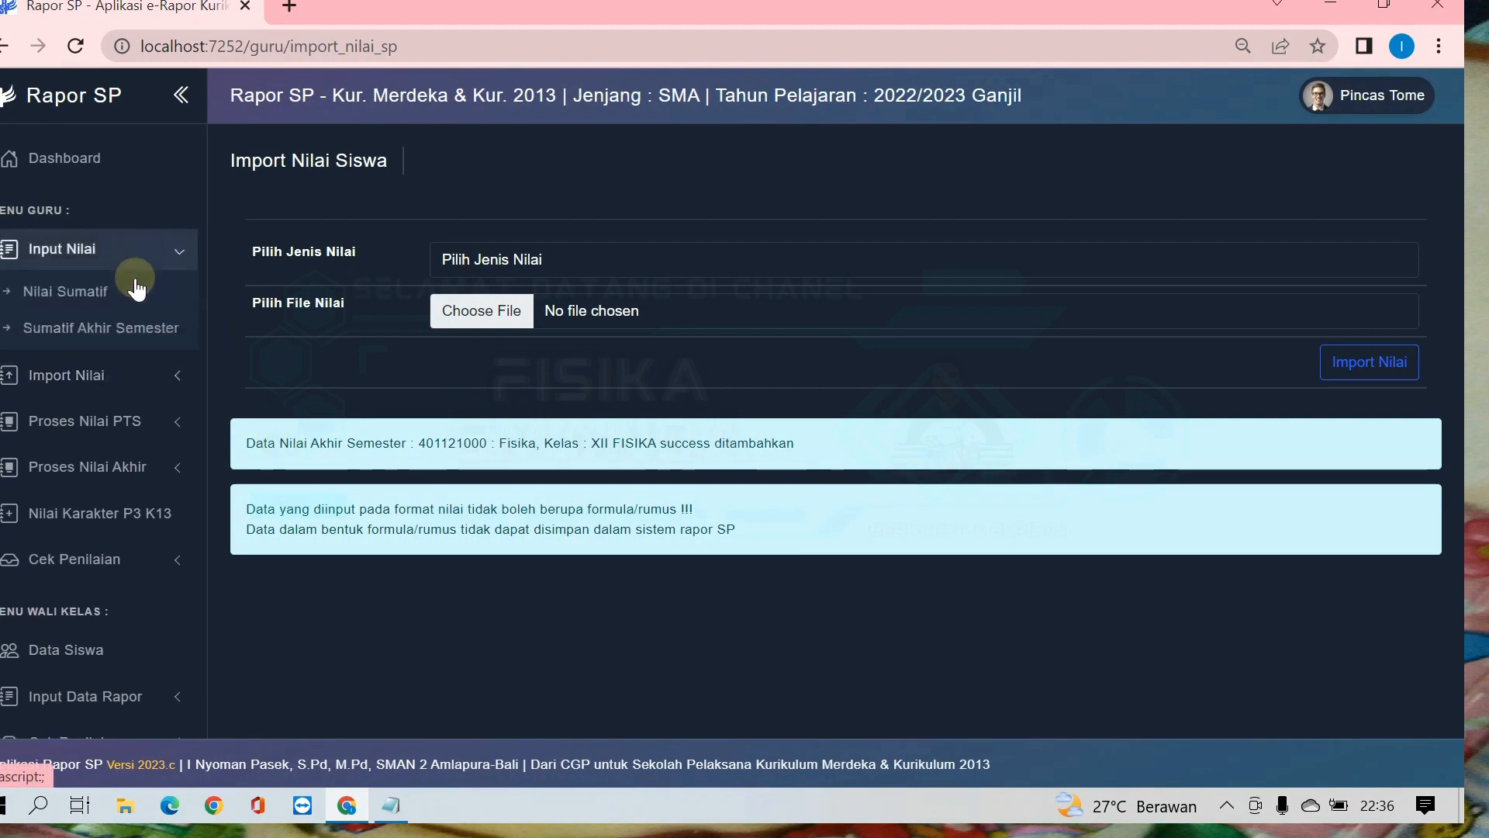
click(109, 391)
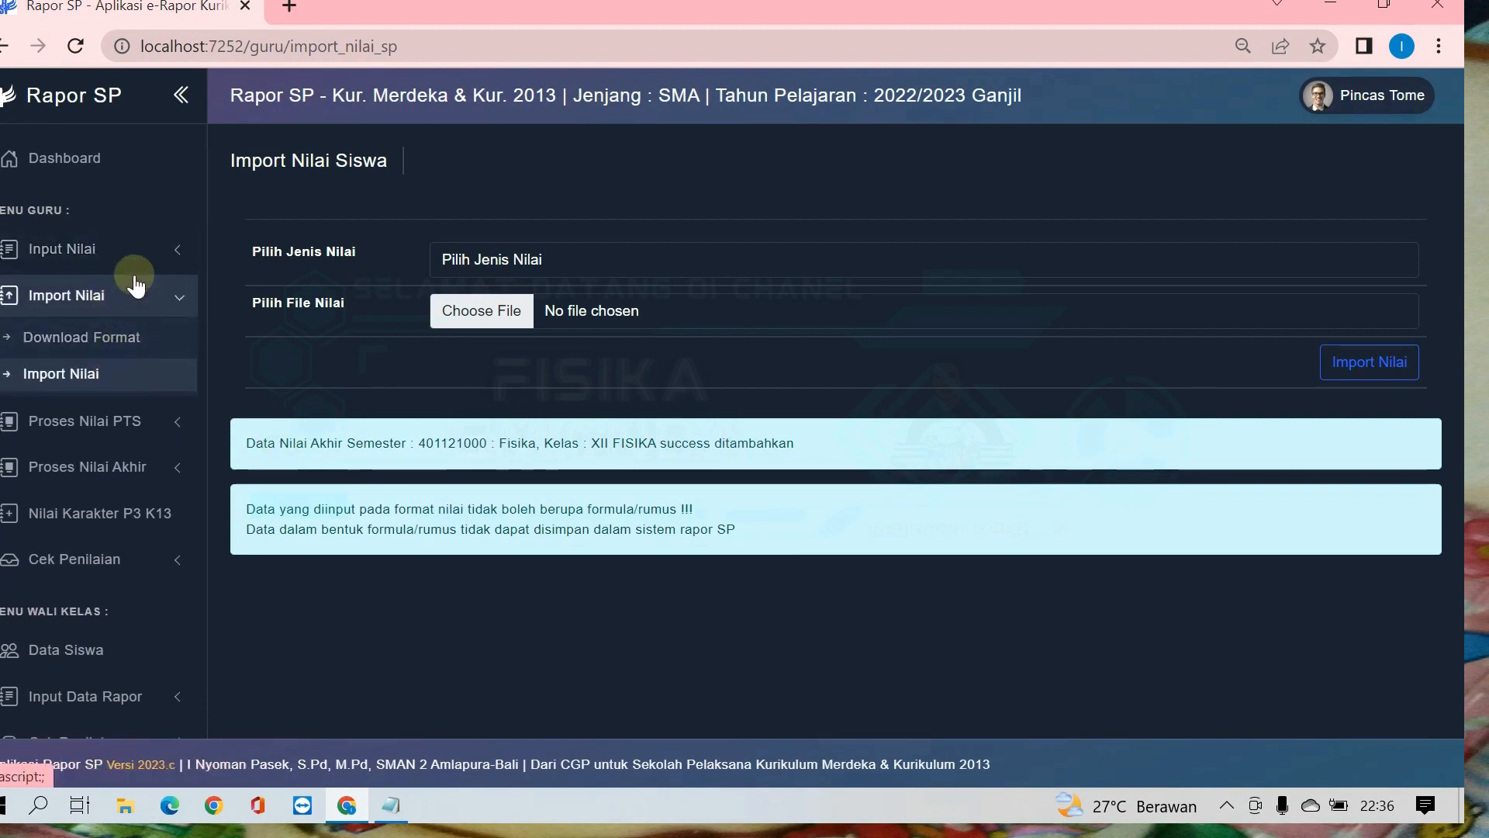
click(107, 308)
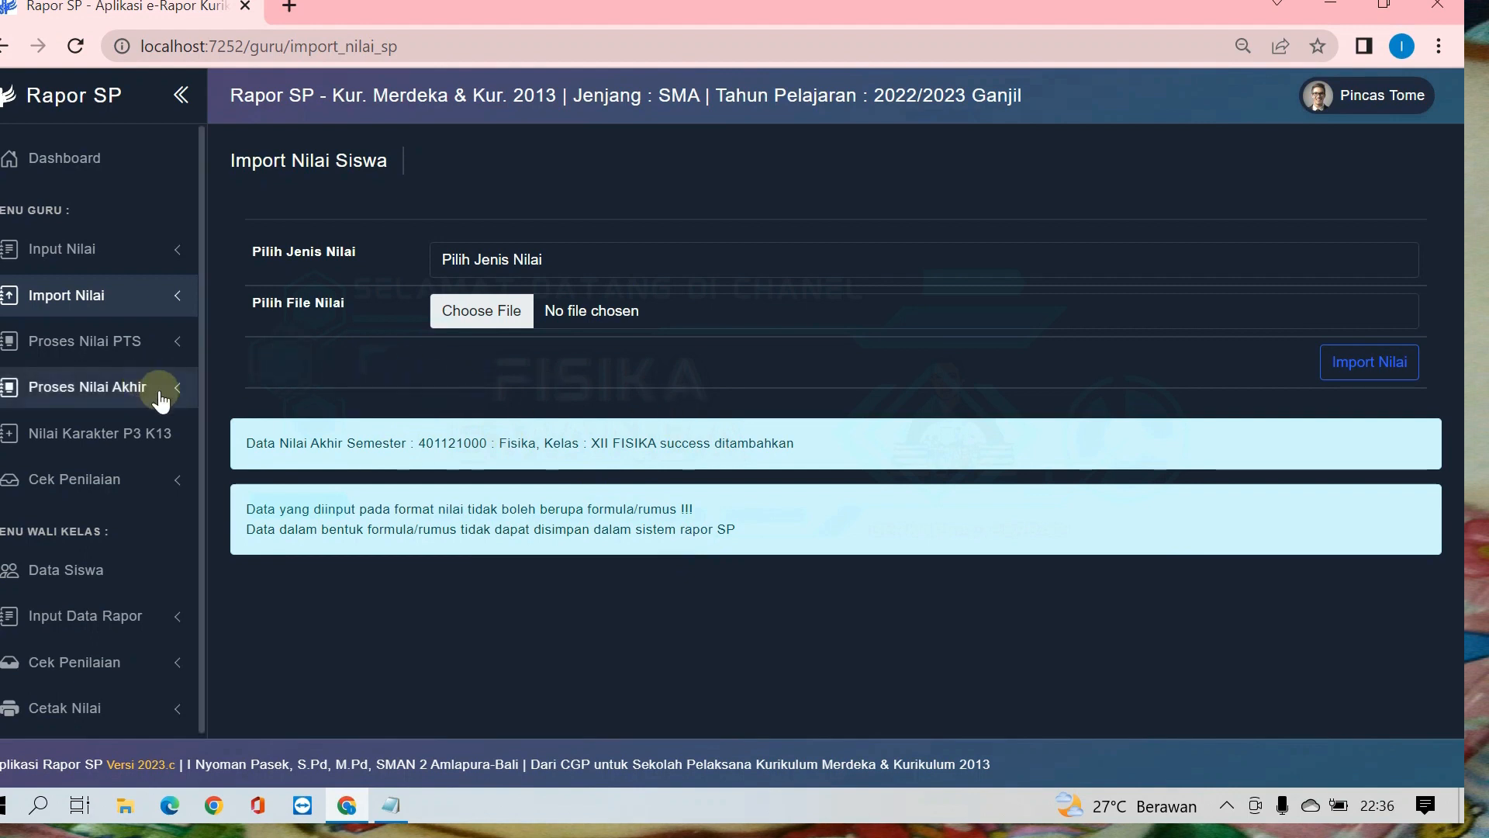
Step: Open the Proses Nilai Akhir page for class XII FISIKA, subject Fisika and Semester 1
click(91, 386)
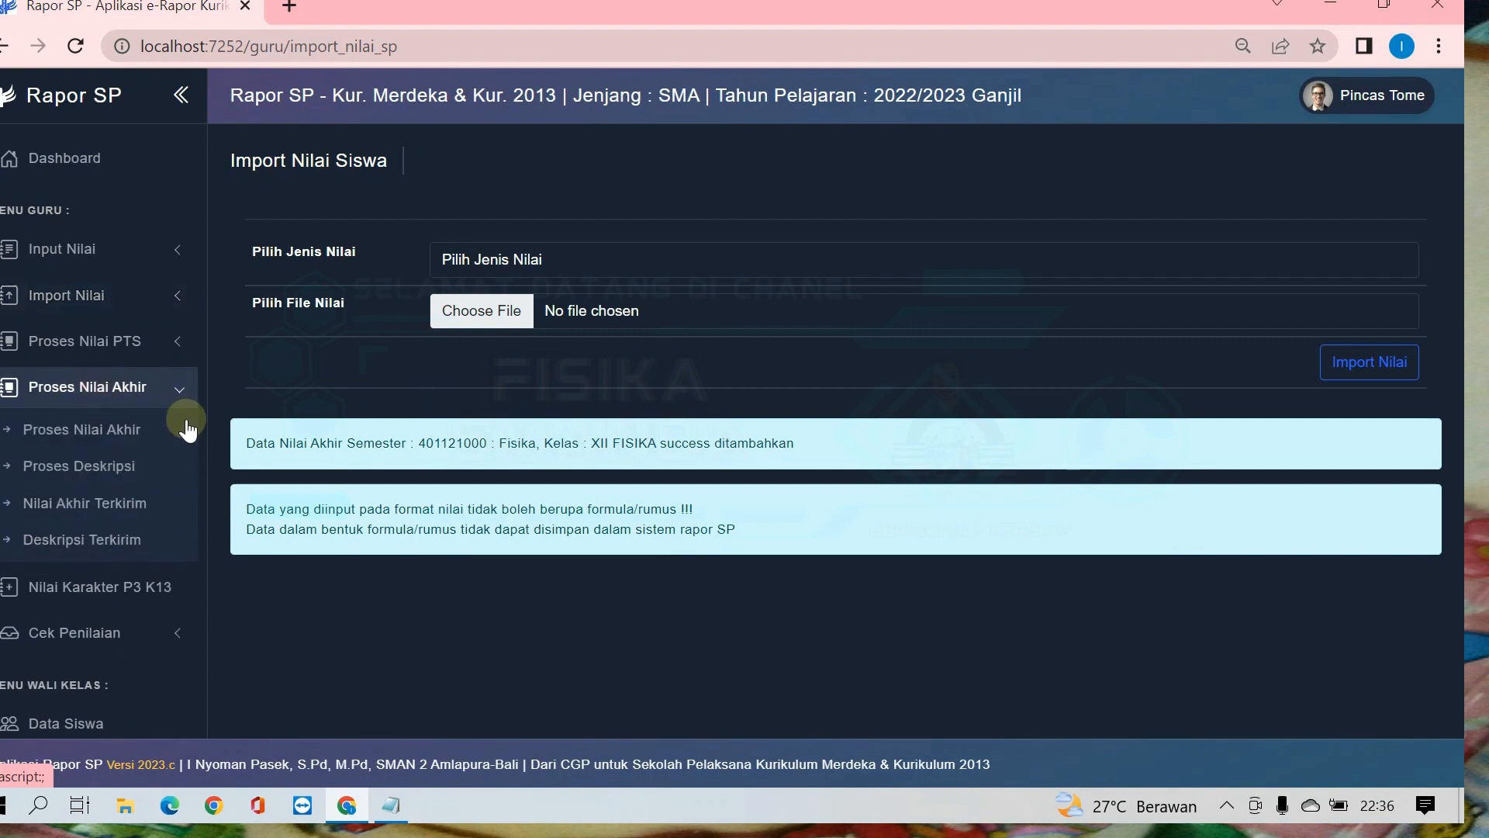
click(88, 437)
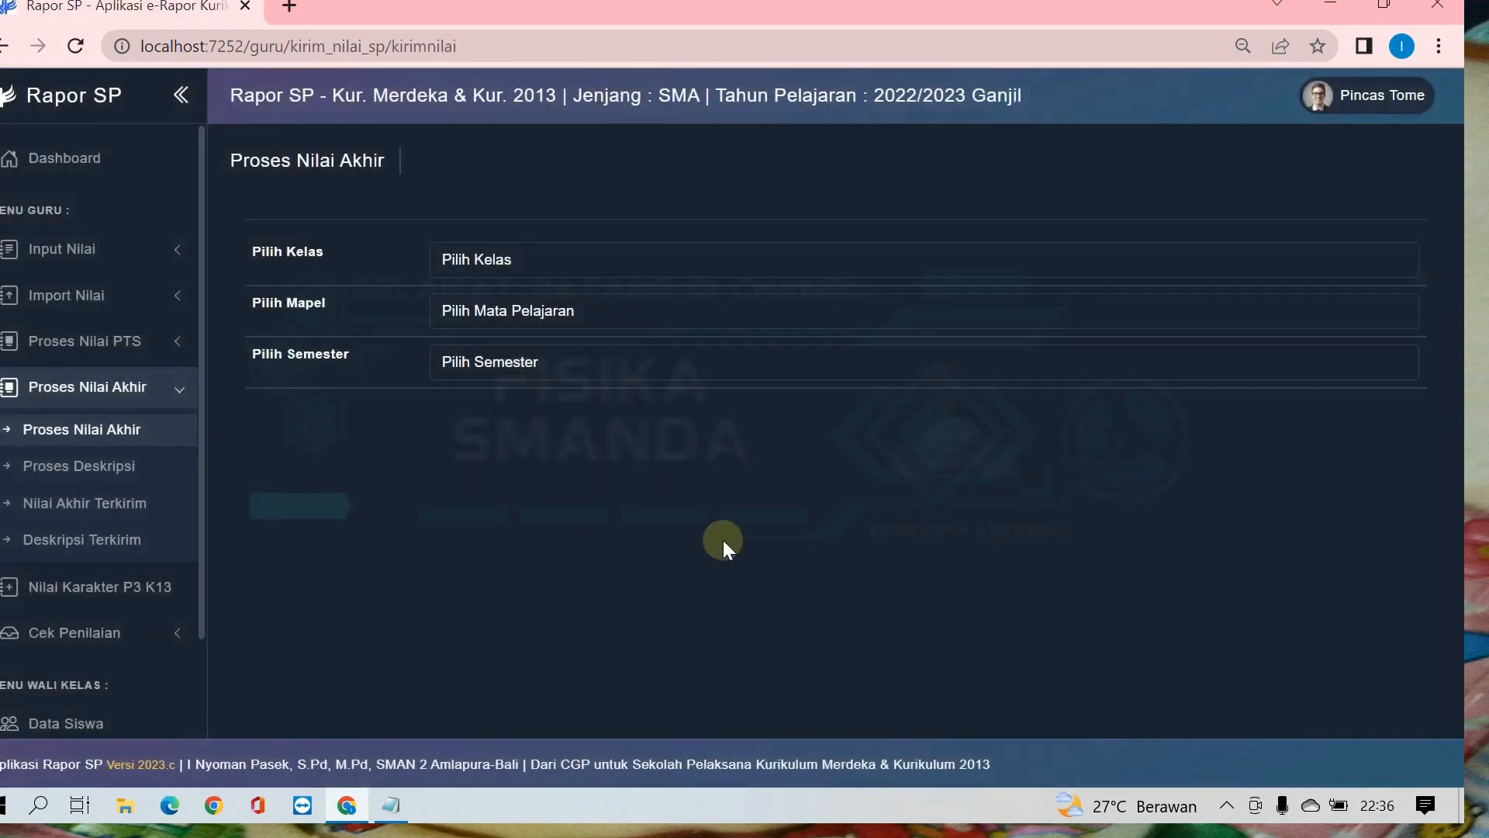
click(486, 256)
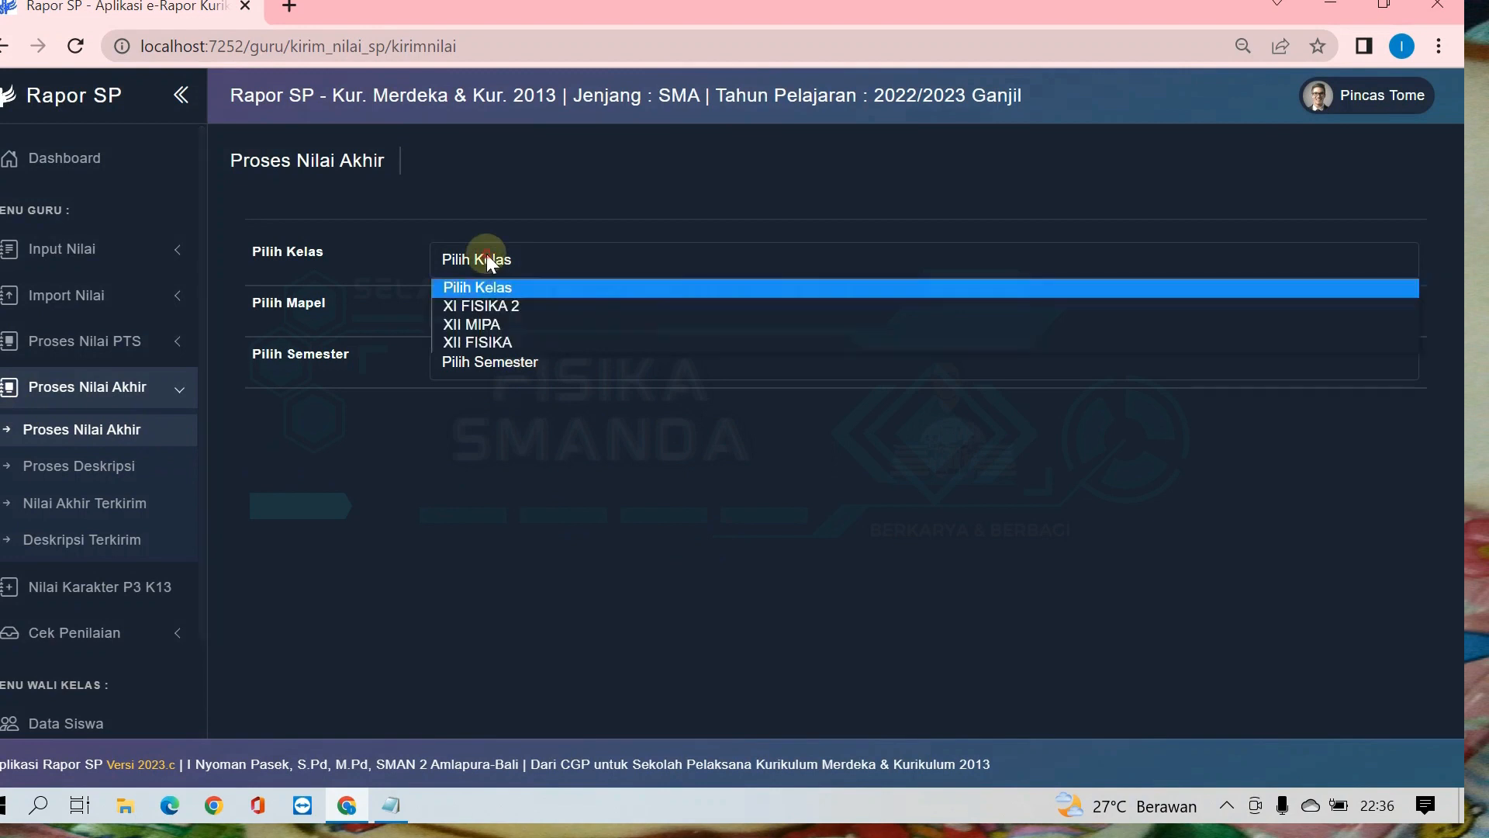
click(492, 339)
click(480, 310)
click(475, 356)
click(492, 361)
click(474, 409)
Step: Set the summative assessment weights of Sumatif Ke 2 and Sumatif Ke 4 to 2
scroll(475, 411, down, 1)
scroll(475, 407, up, 1)
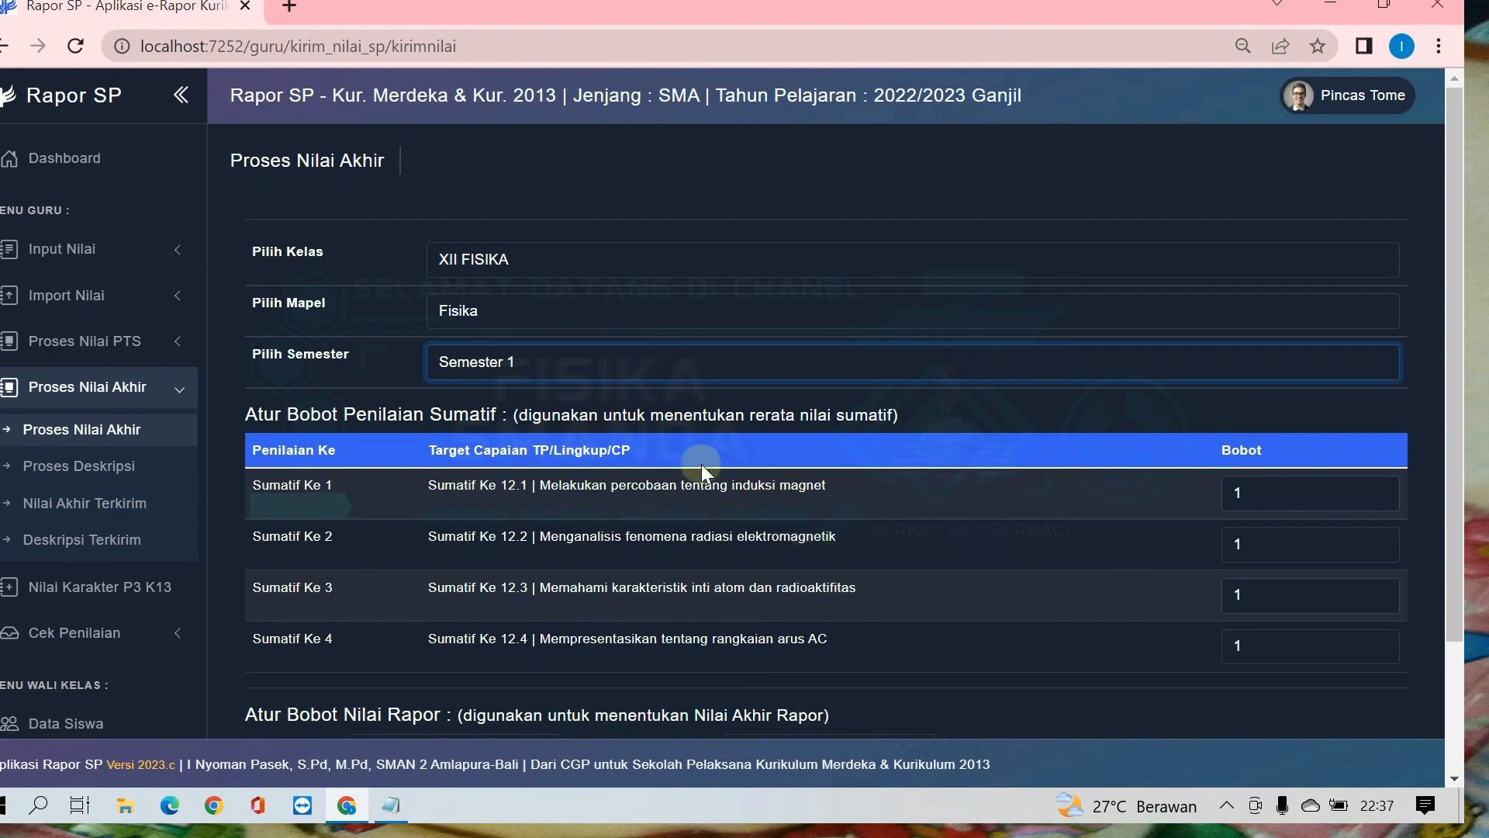
scroll(912, 523, down, 2)
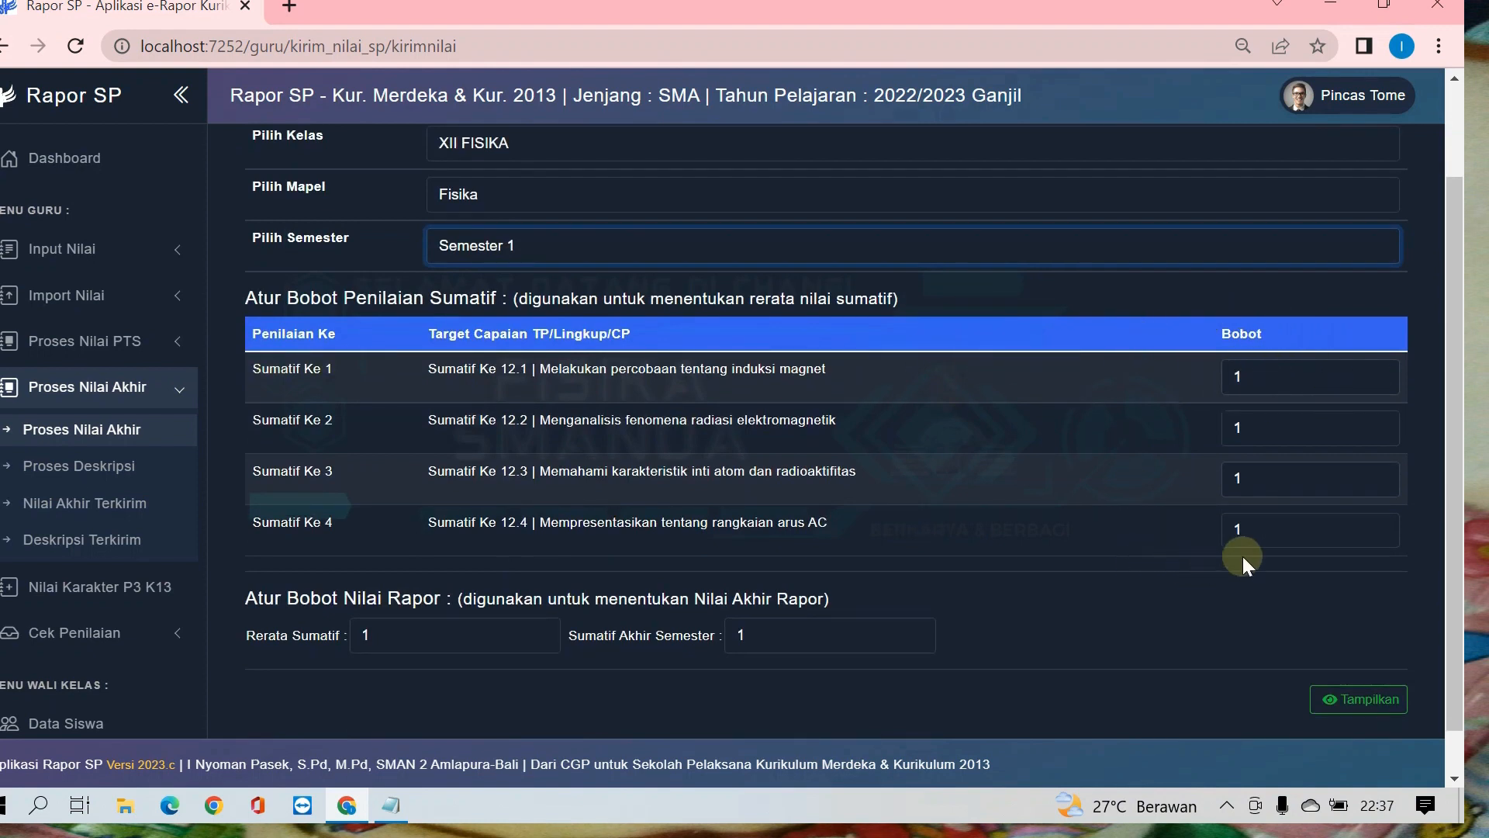
click(1262, 423)
key(BackSpace)
text(2)
key(Tab)
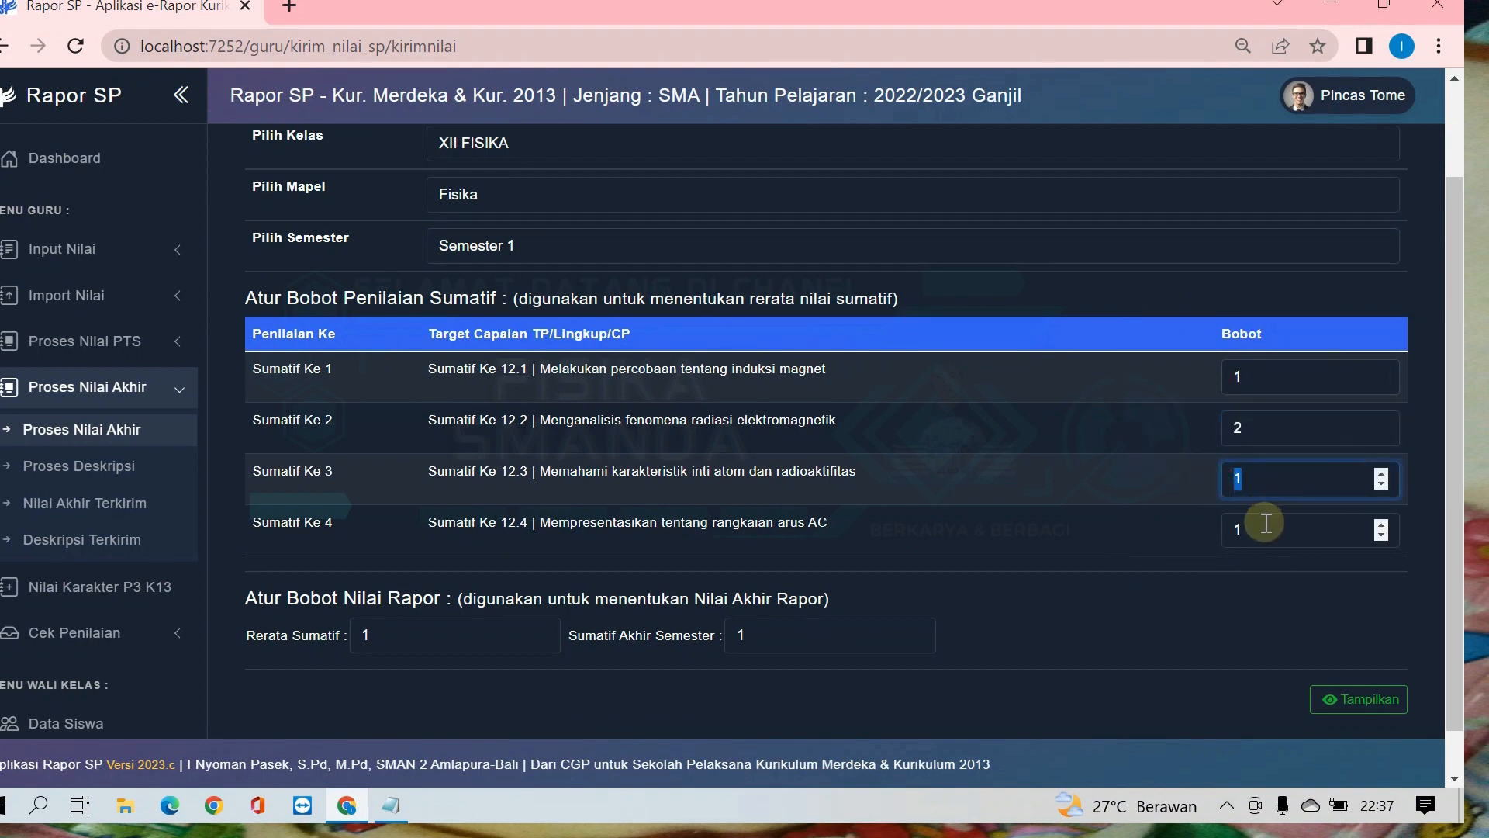
key(Tab)
text(2)
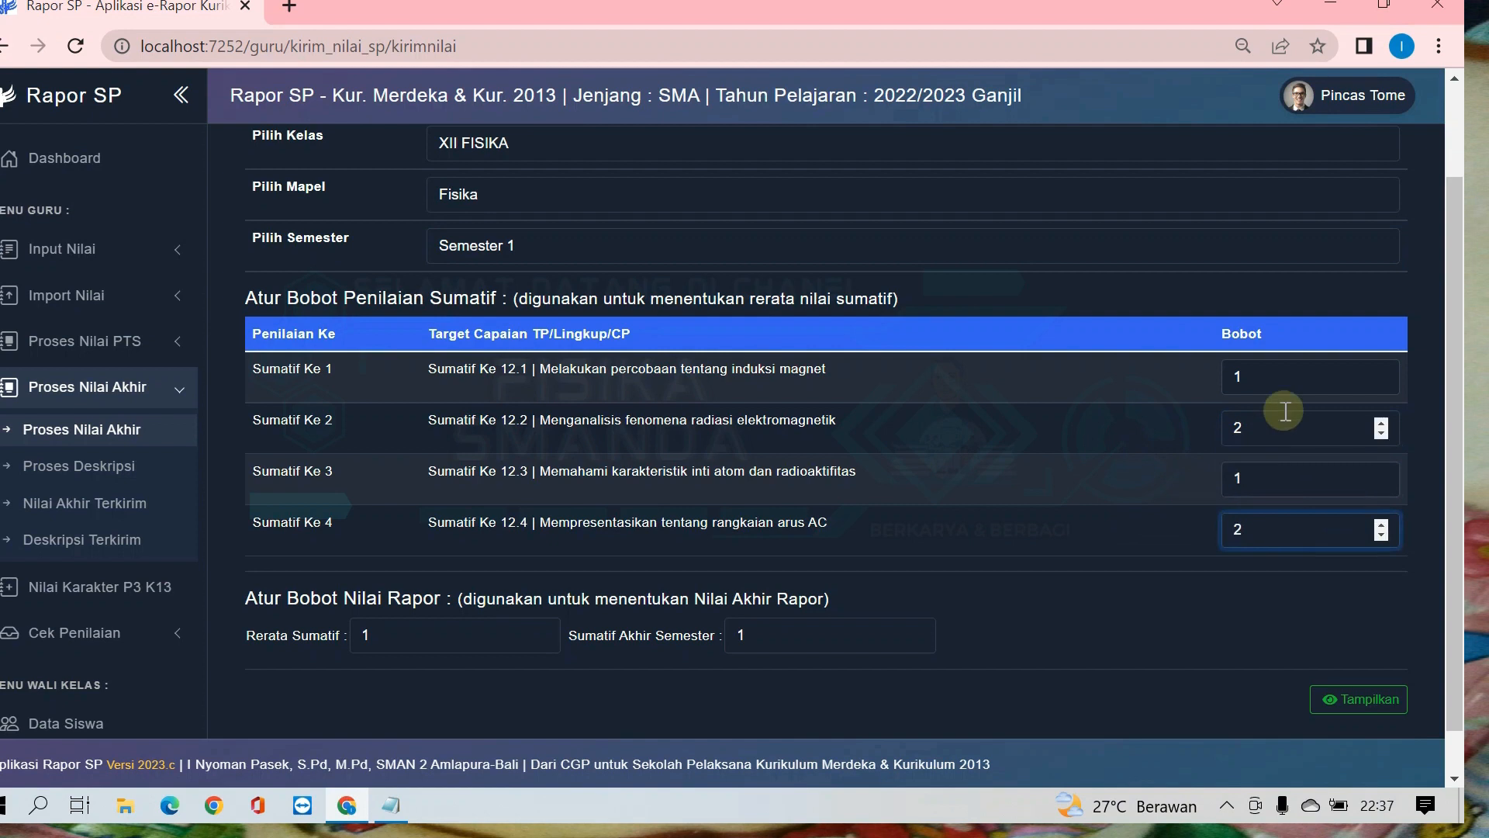
click(1272, 376)
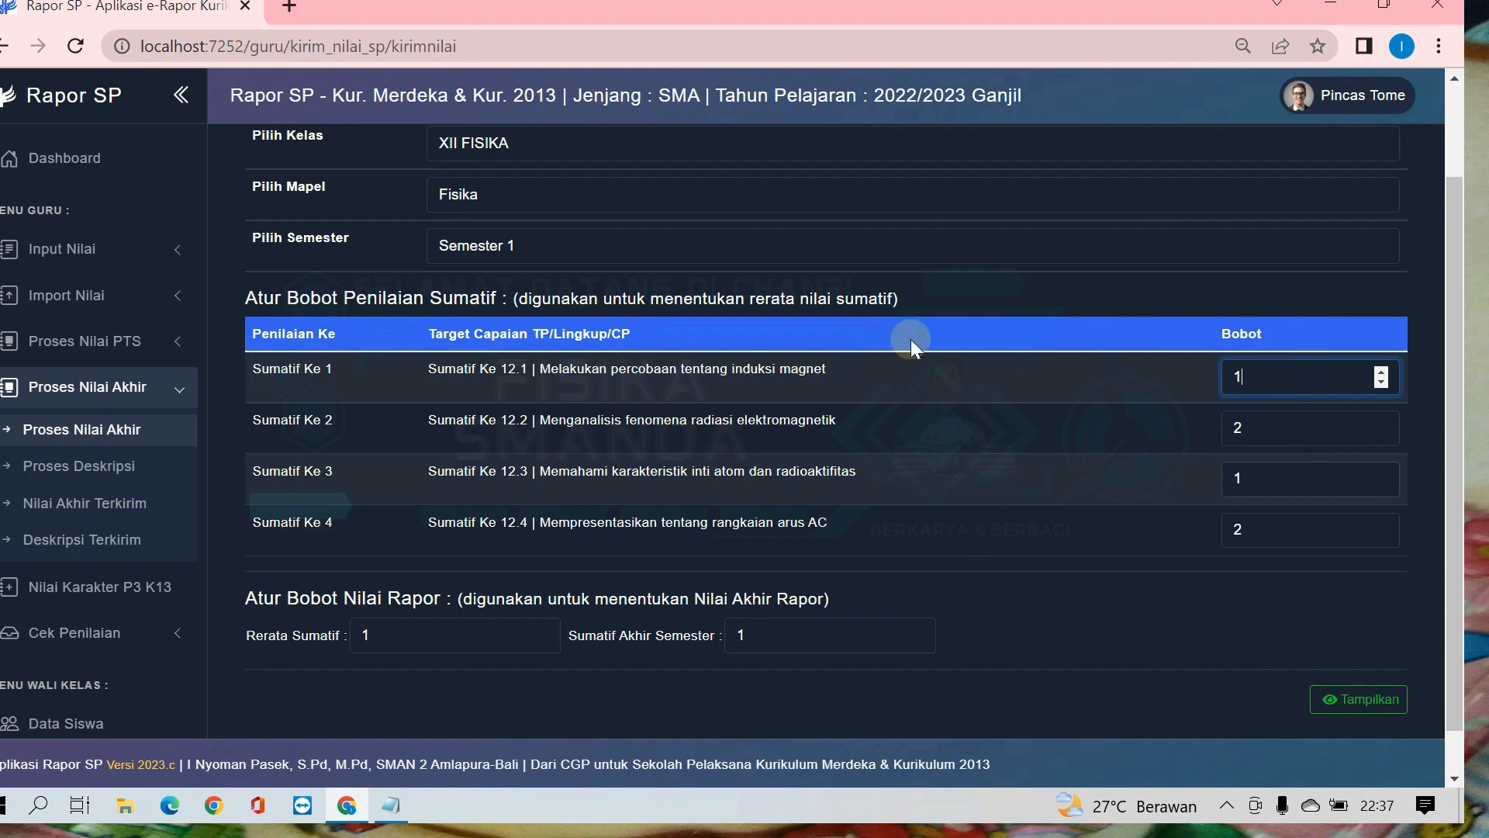
Step: Try a Rerata Sumatif weight of 2 in the report-score weighting, and set it back to 1
scroll(957, 454, down, 1)
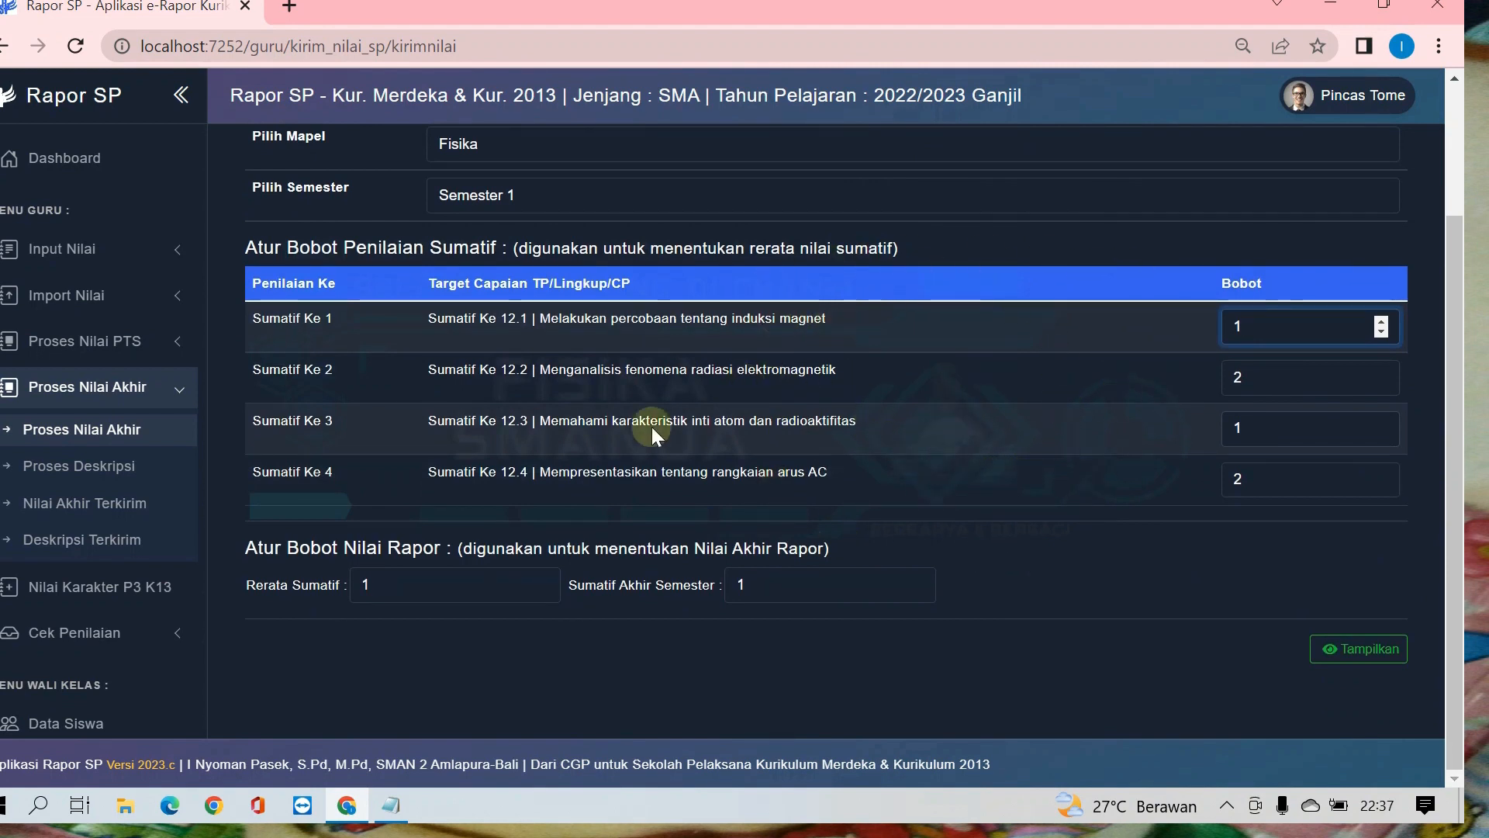
click(404, 587)
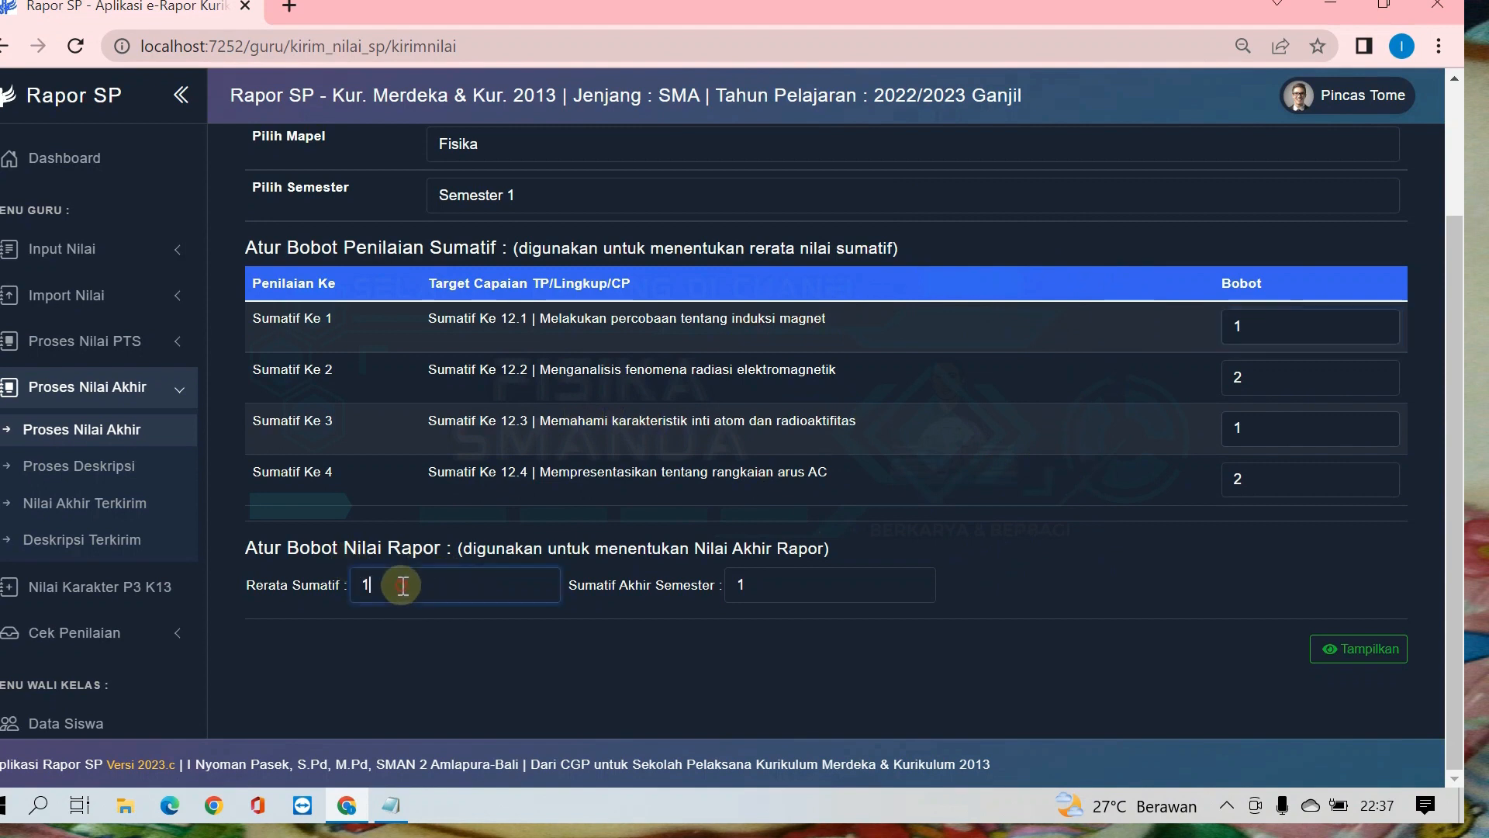
click(782, 590)
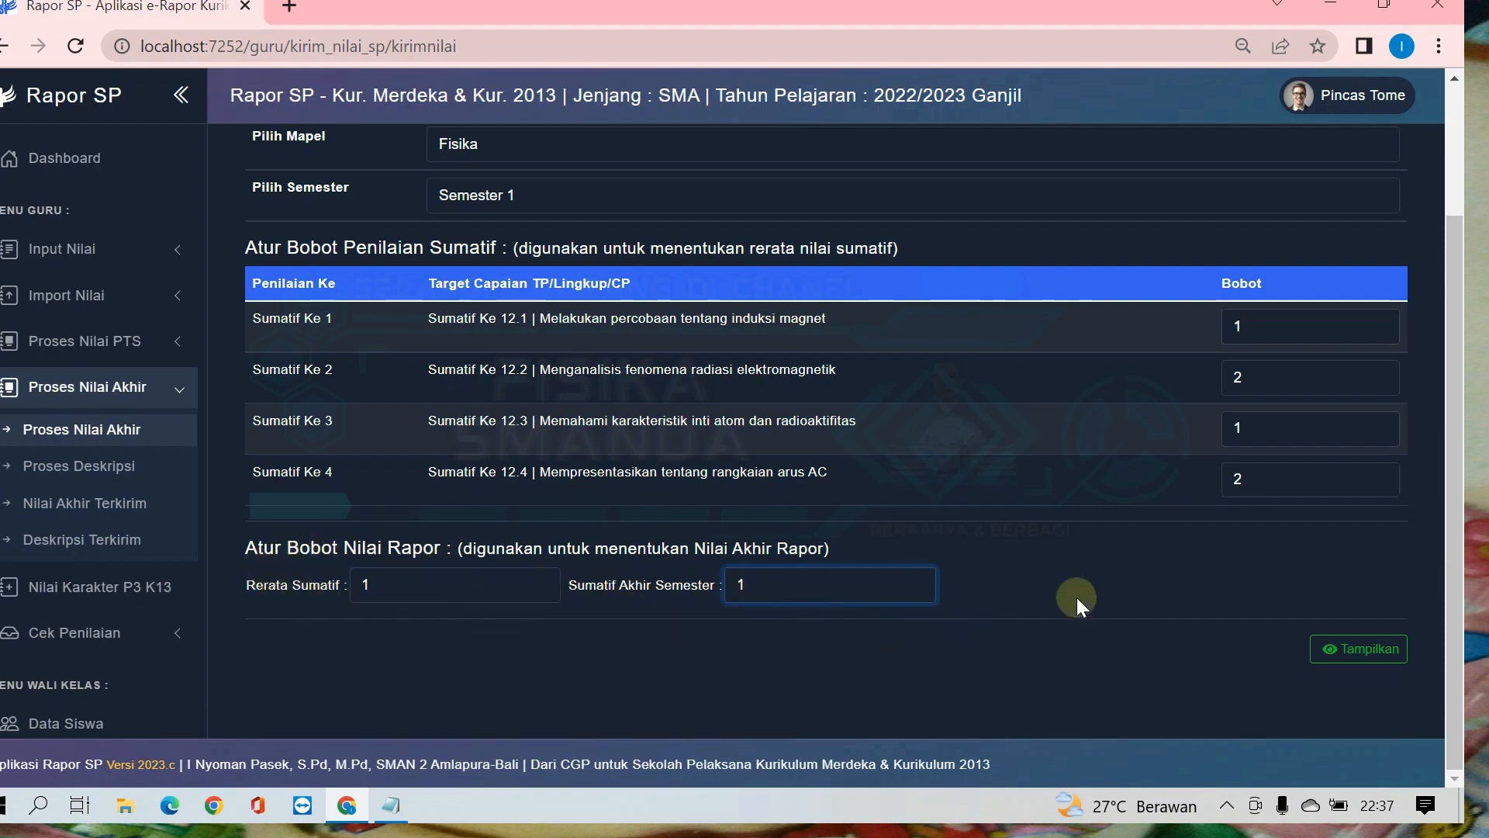
drag(409, 584, 353, 575)
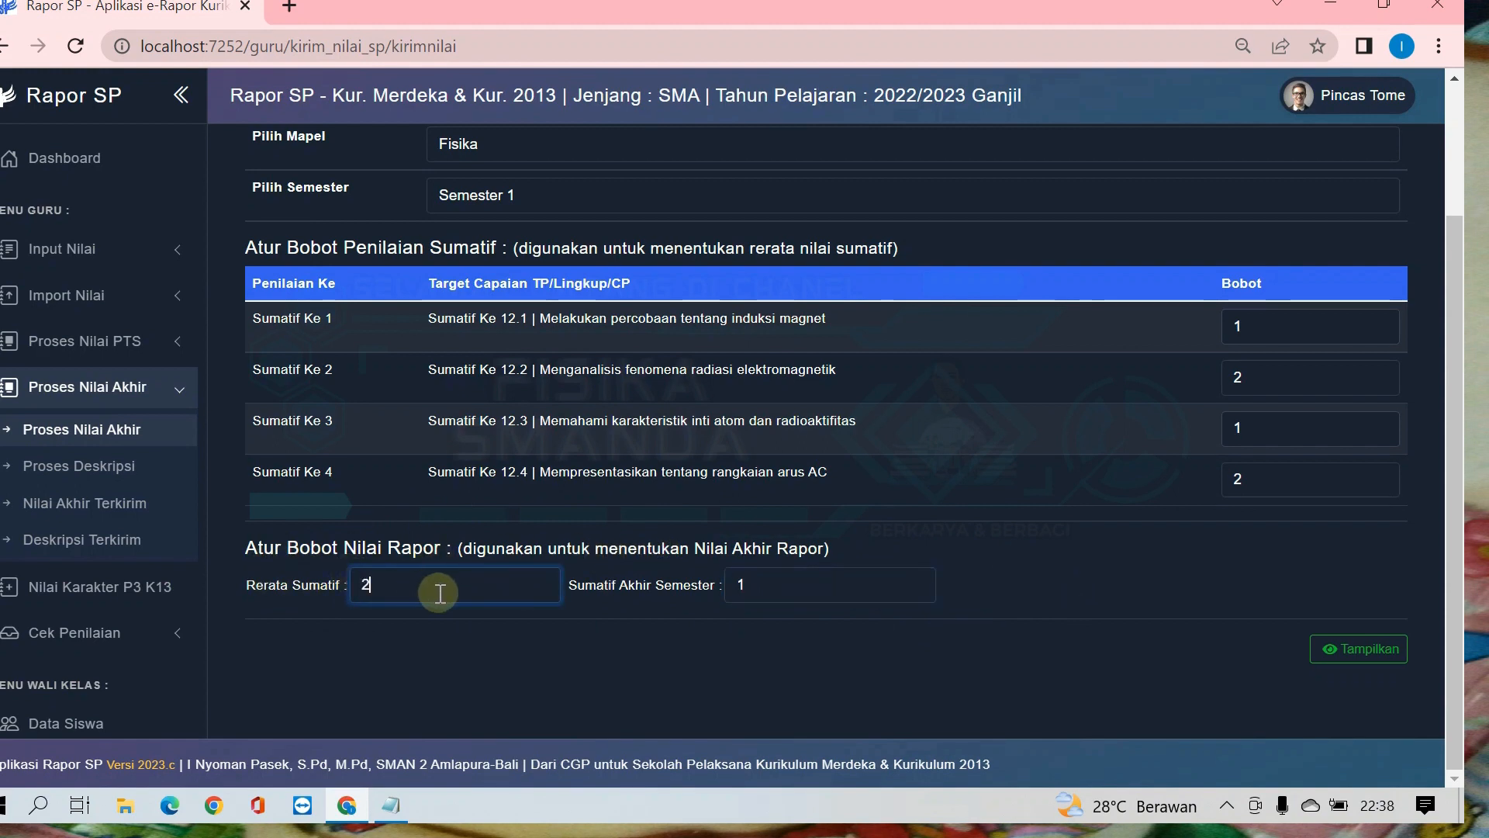
click(773, 582)
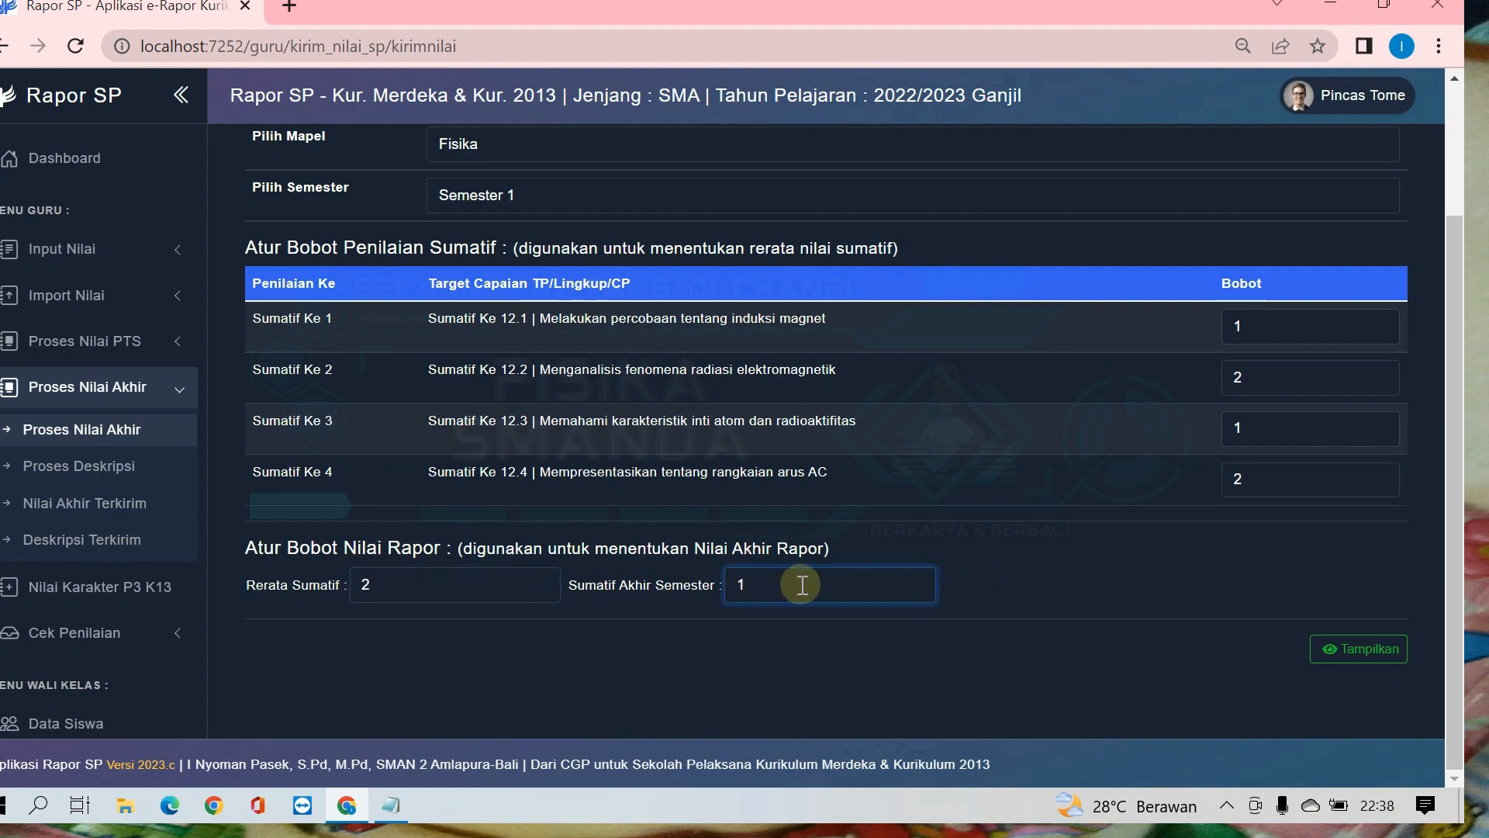
drag(404, 582, 304, 562)
click(768, 582)
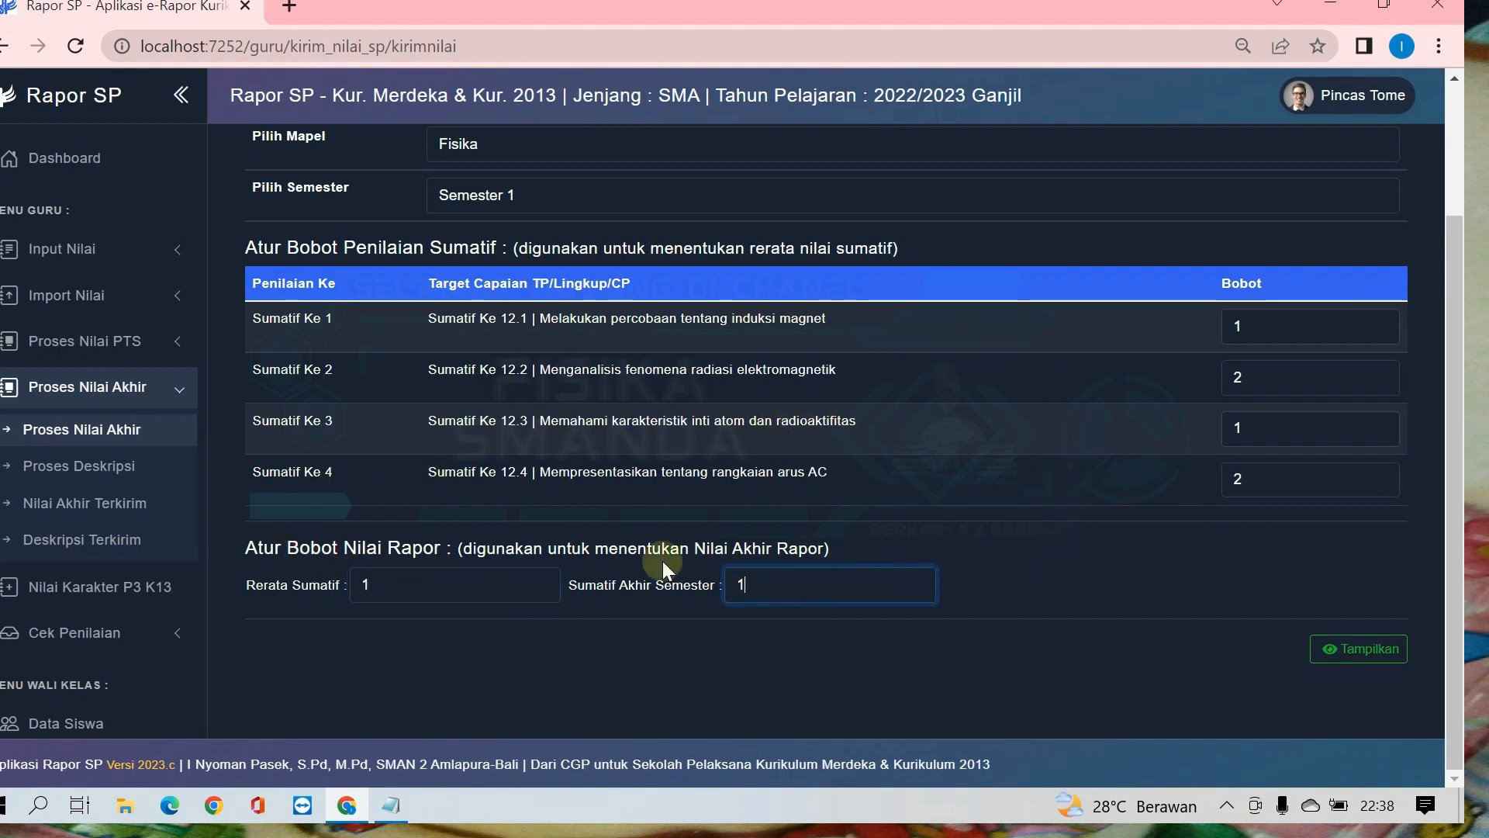
Step: Display the calculated Nilai Rapor scores with the set weights, and check the table through to the last student
click(1363, 658)
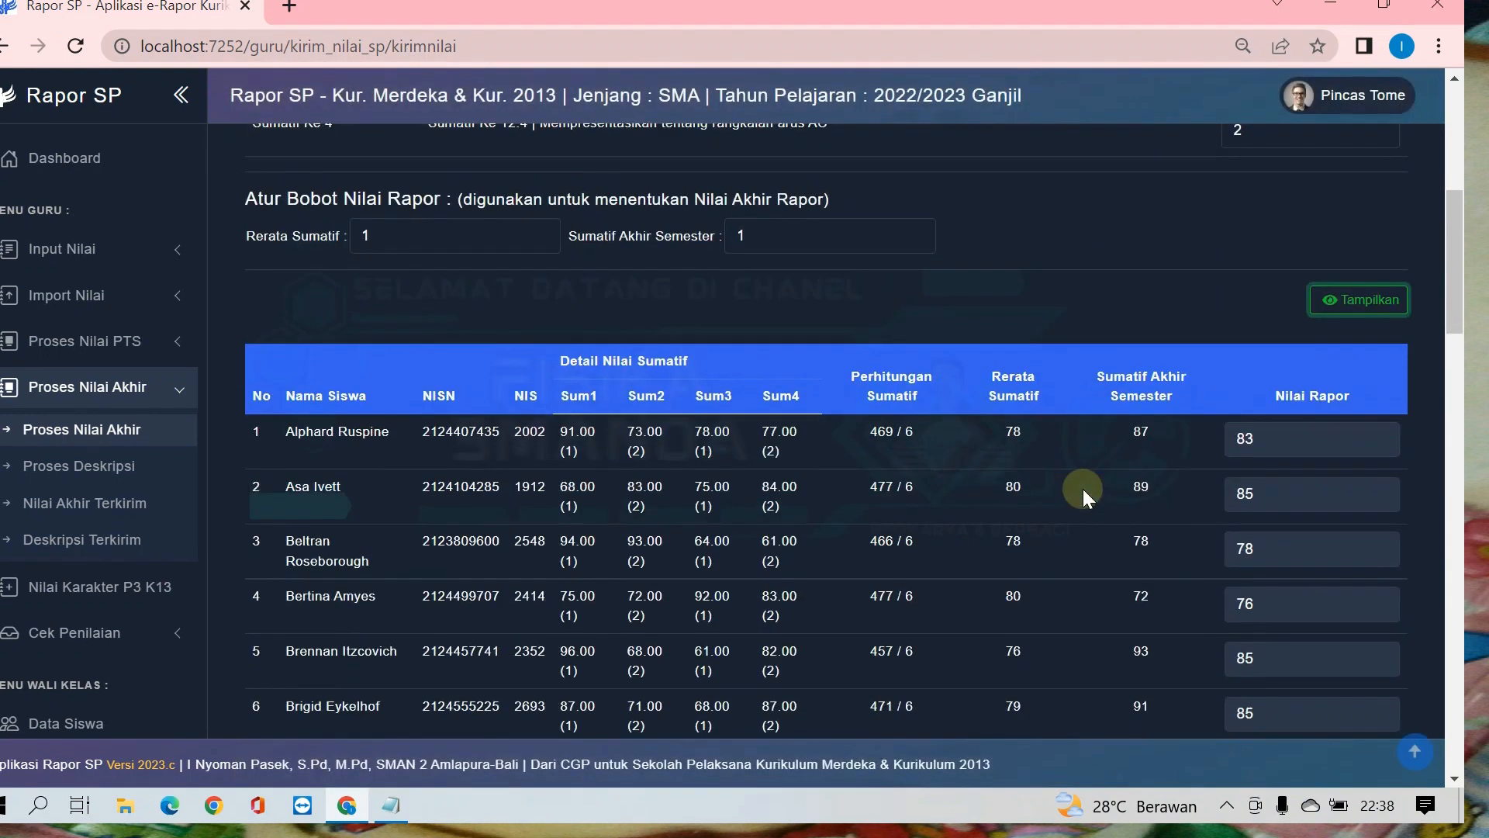
scroll(1083, 489, down, 5)
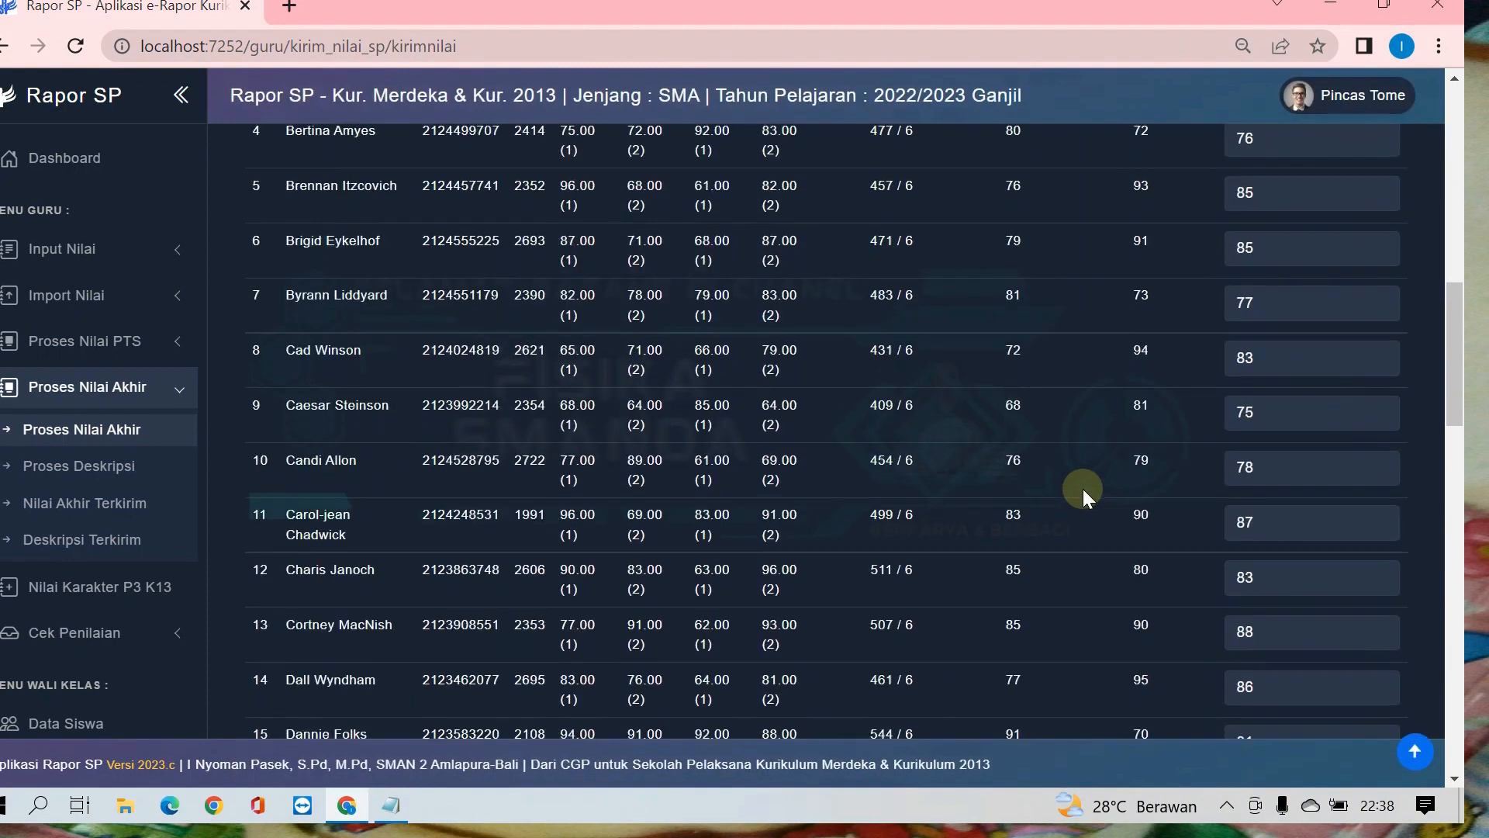
scroll(1083, 489, up, 8)
scroll(626, 496, down, 2)
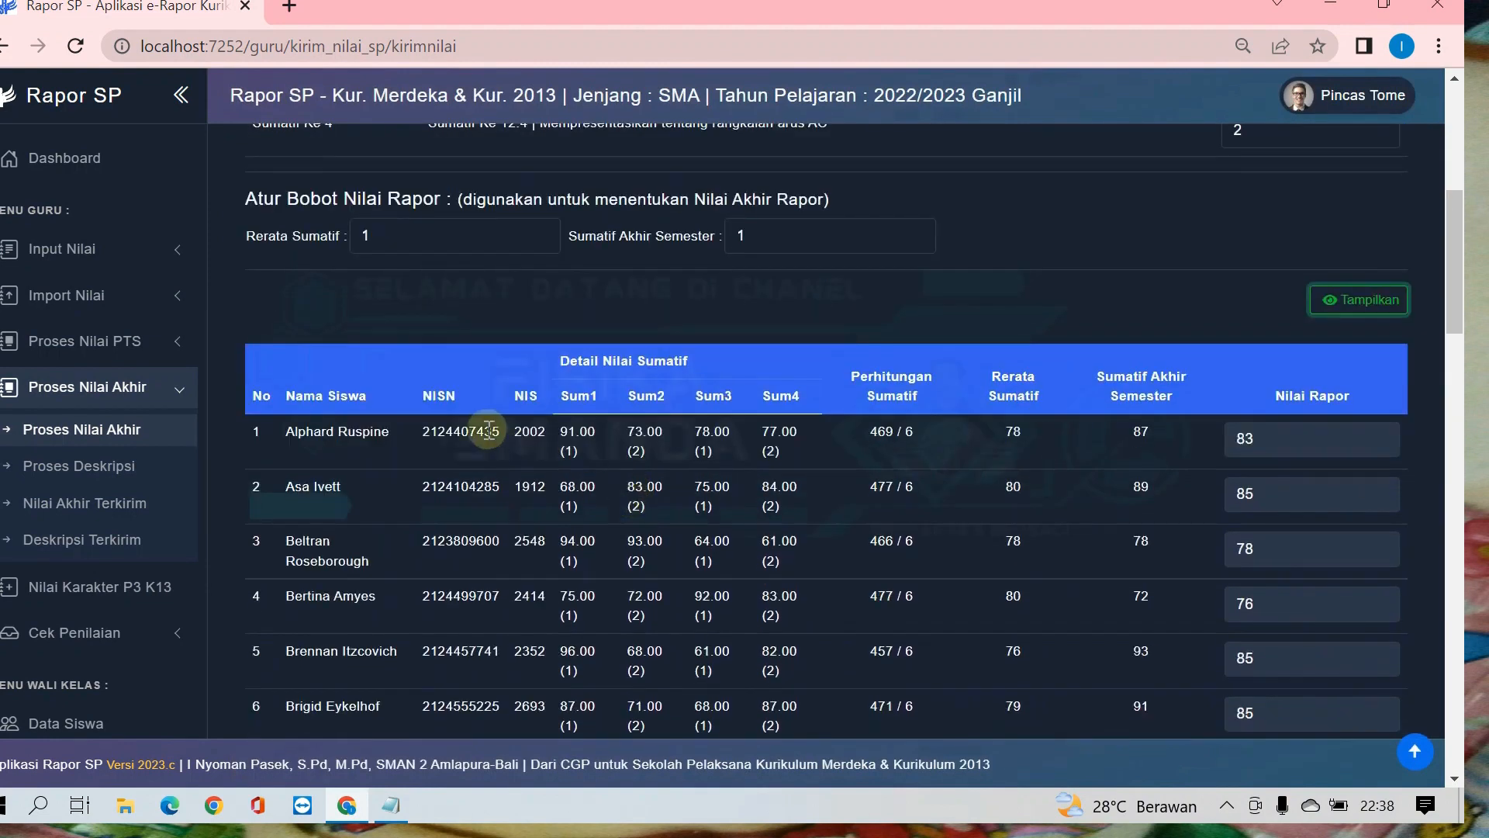
scroll(655, 440, down, 2)
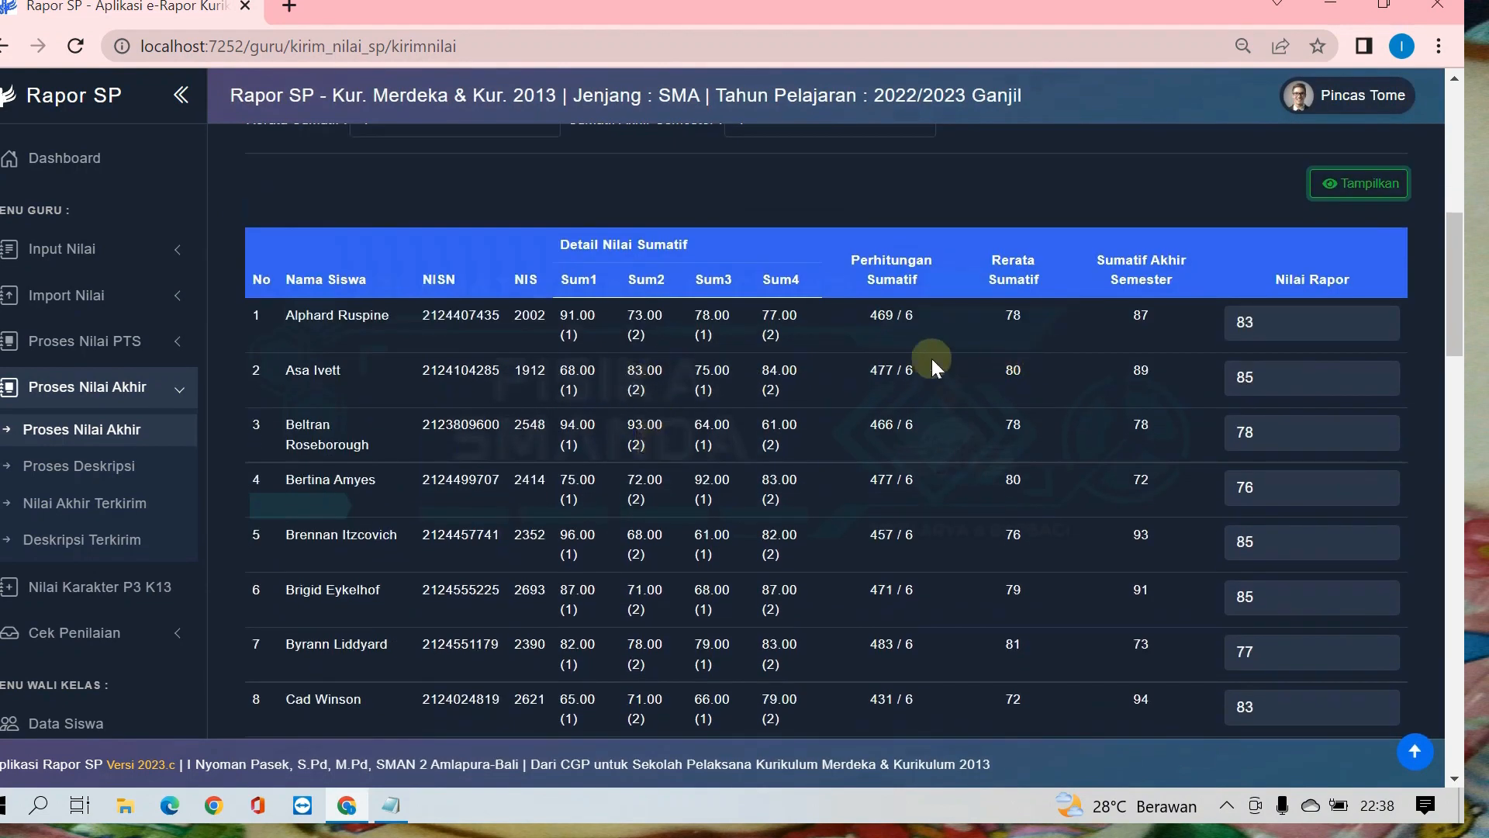
scroll(957, 458, down, 11)
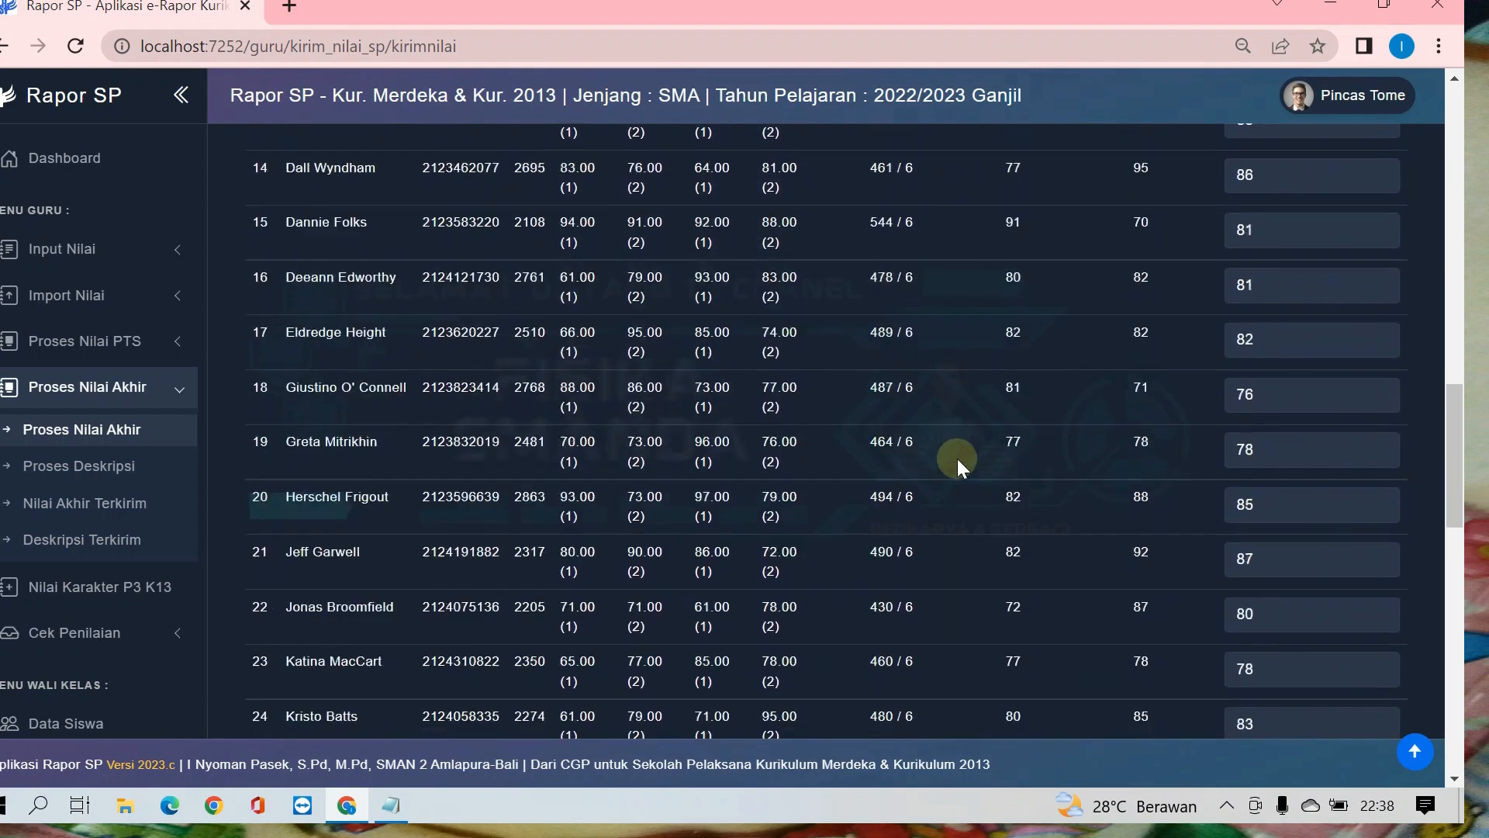
scroll(957, 458, down, 15)
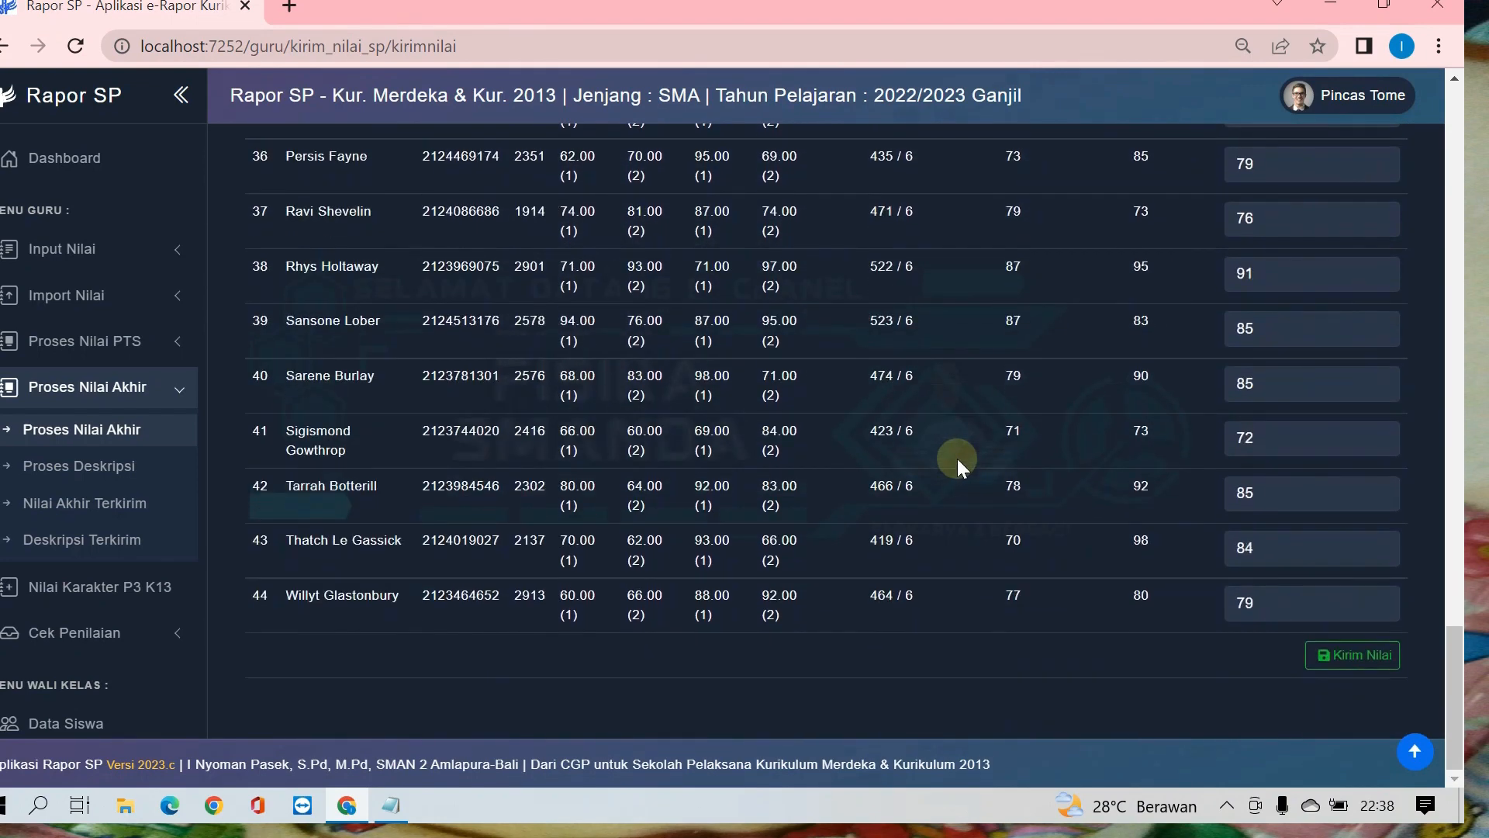
scroll(957, 459, up, 20)
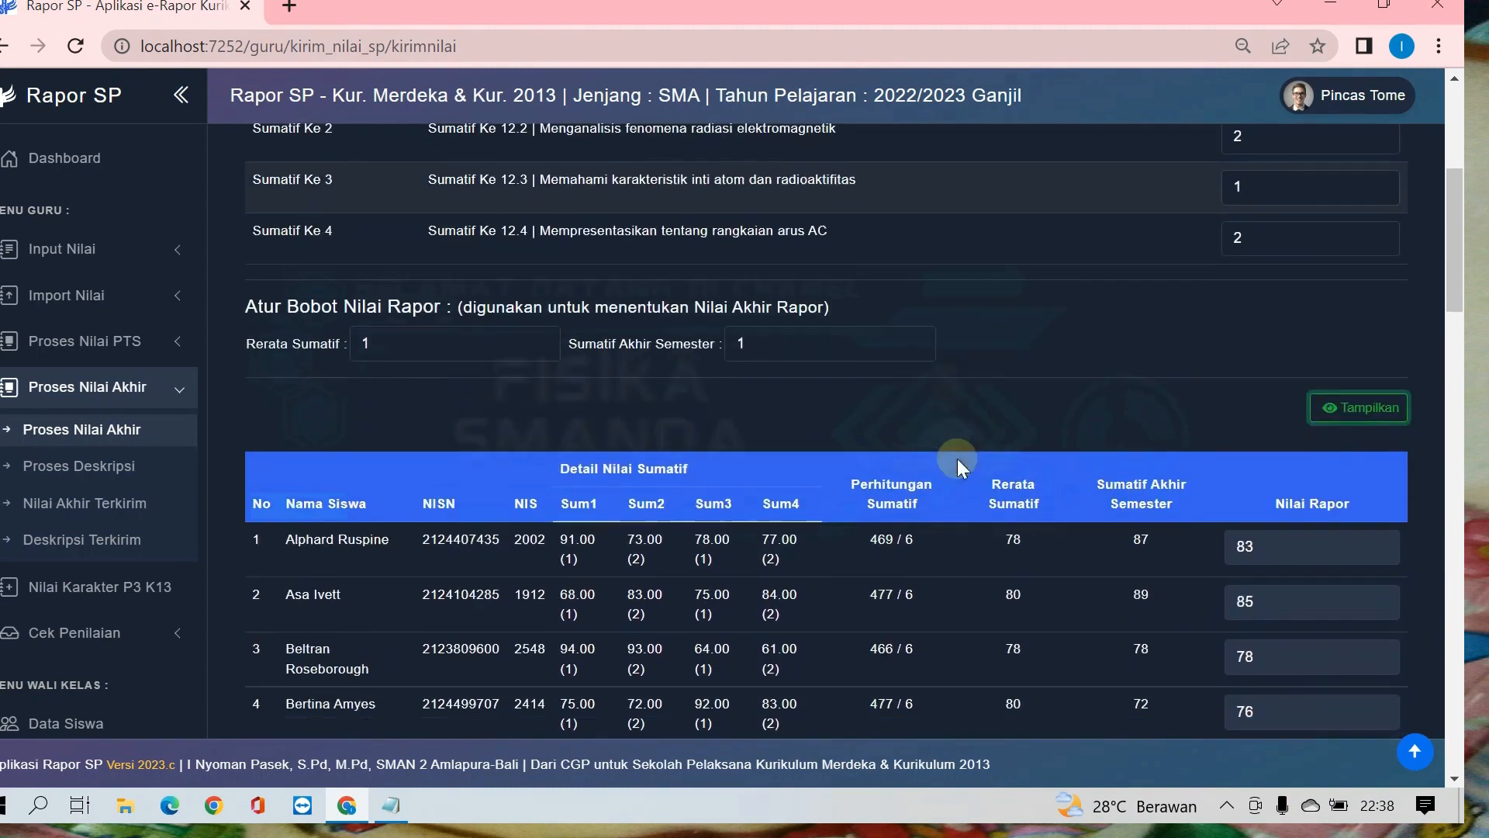
Step: Send the calculated Nilai Rapor scores of class XII FISIKA
scroll(957, 459, down, 20)
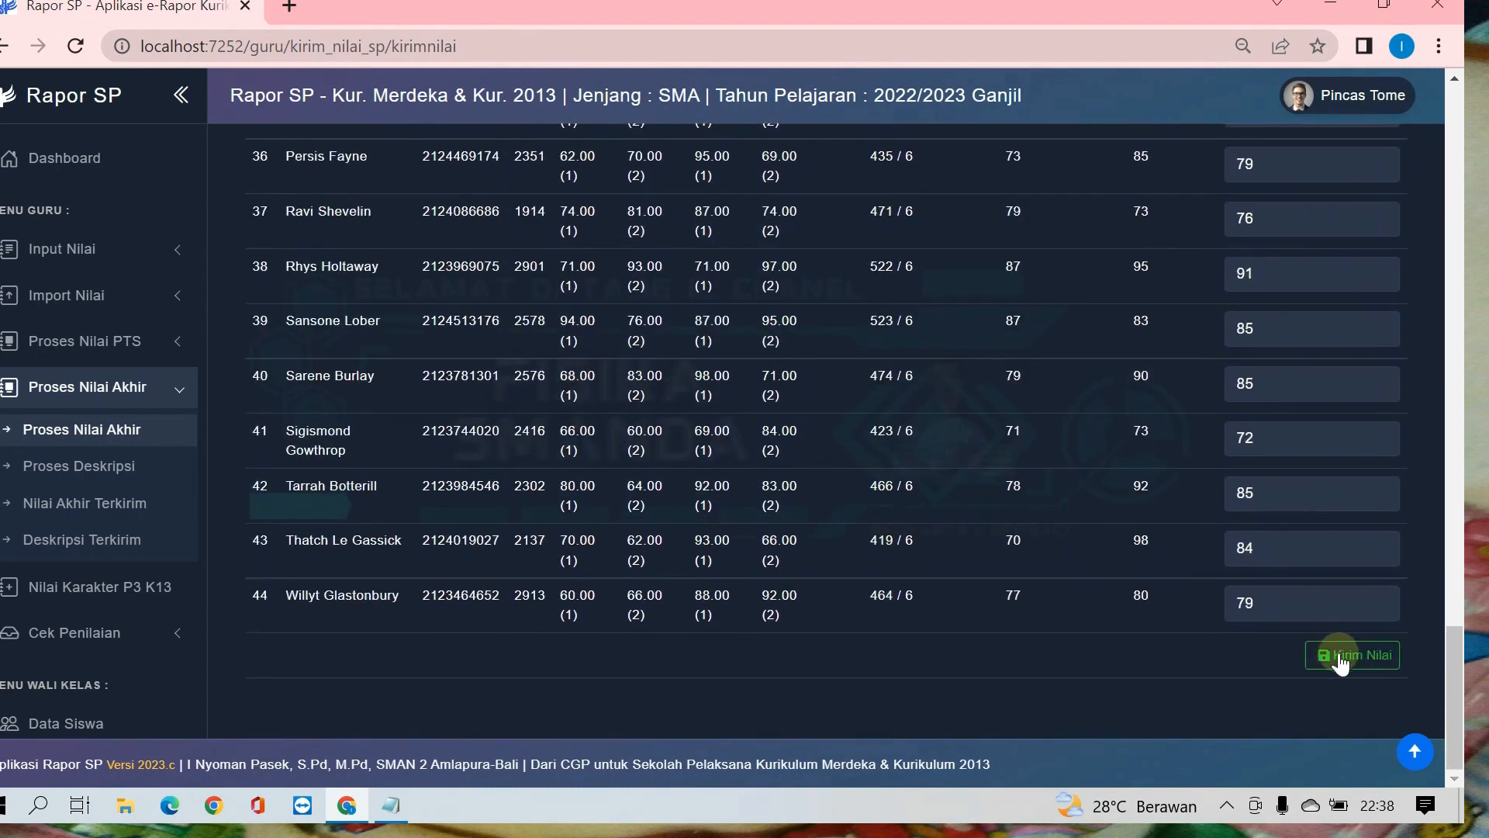
click(1361, 659)
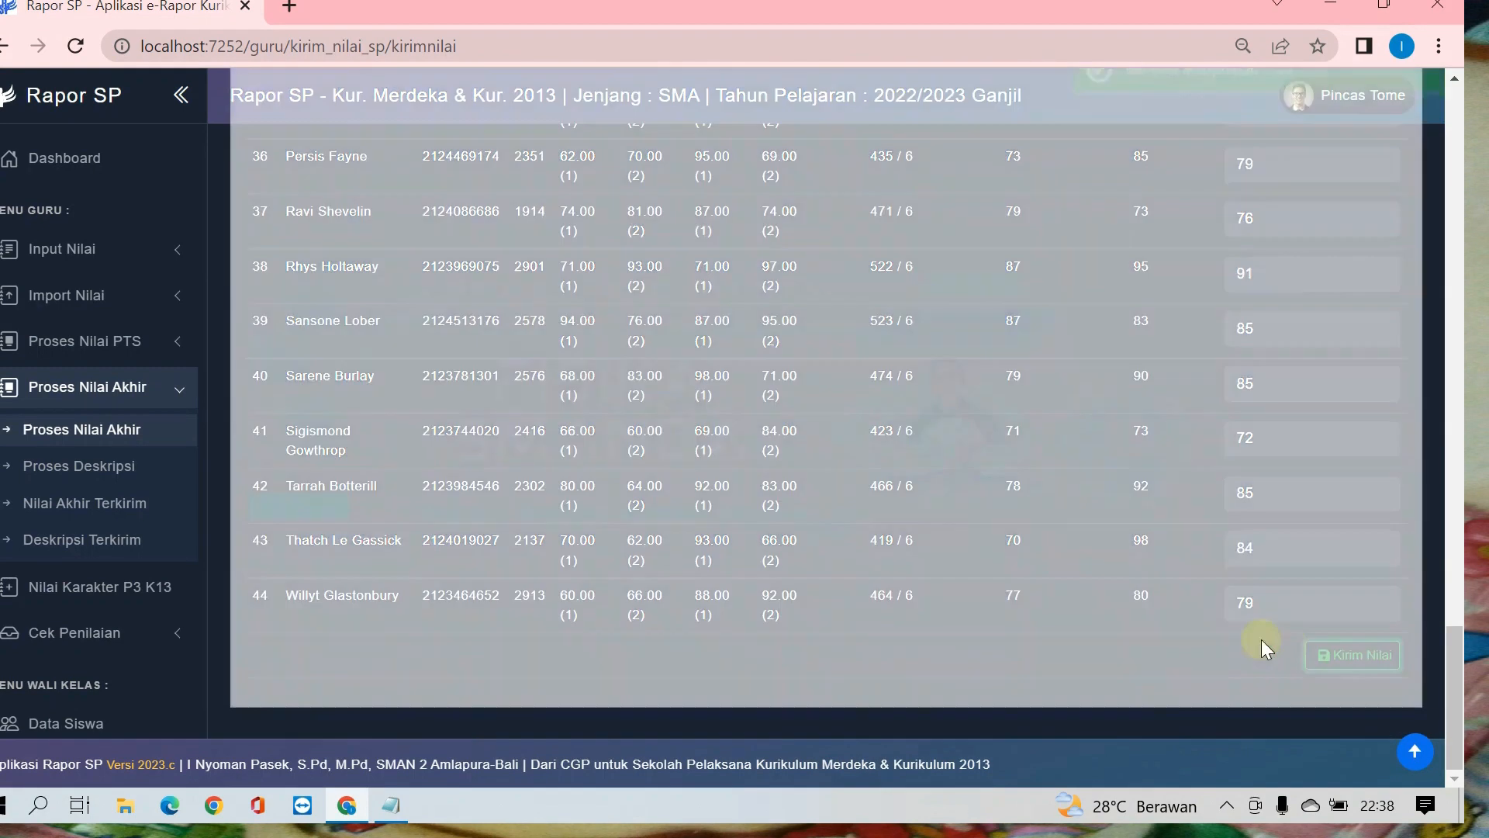
scroll(1049, 523, up, 12)
scroll(1049, 523, up, 18)
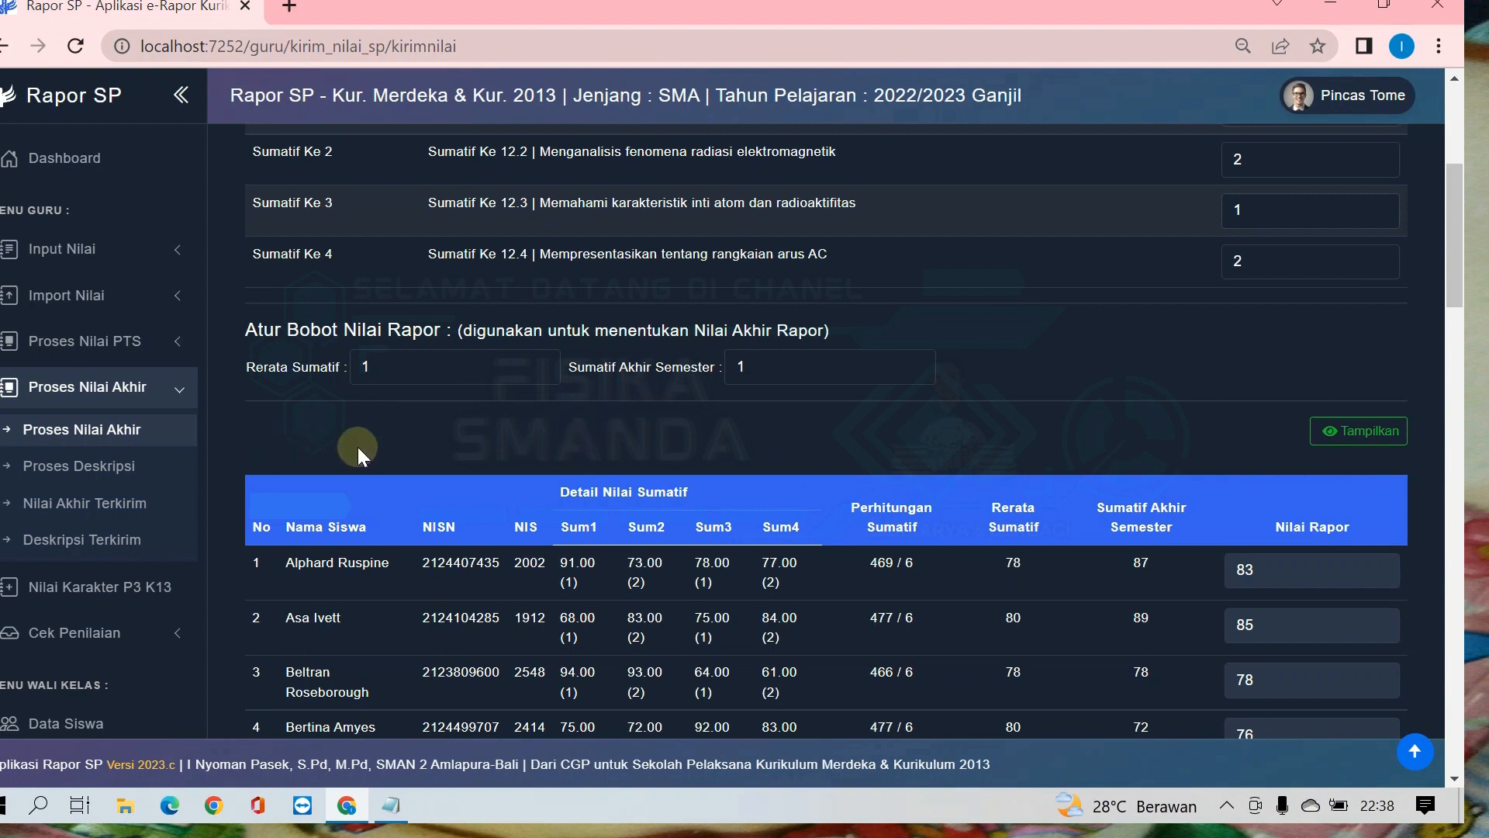
Step: Open the Proses Deskripsi page and generate the competency descriptions for class XII FISIKA, subject Fisika, Semester 1
click(68, 468)
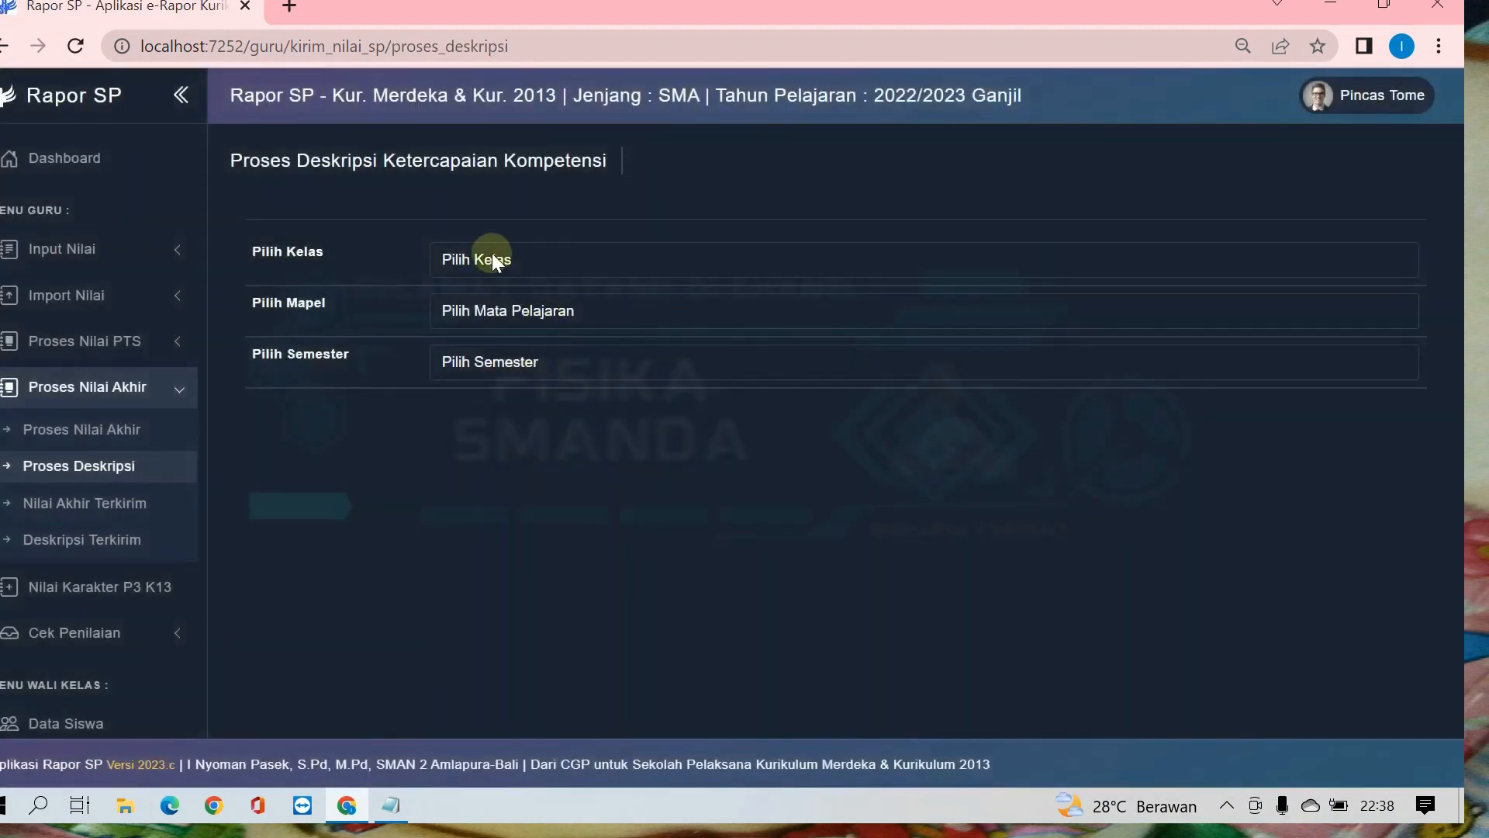
click(491, 256)
click(486, 344)
click(490, 314)
click(497, 356)
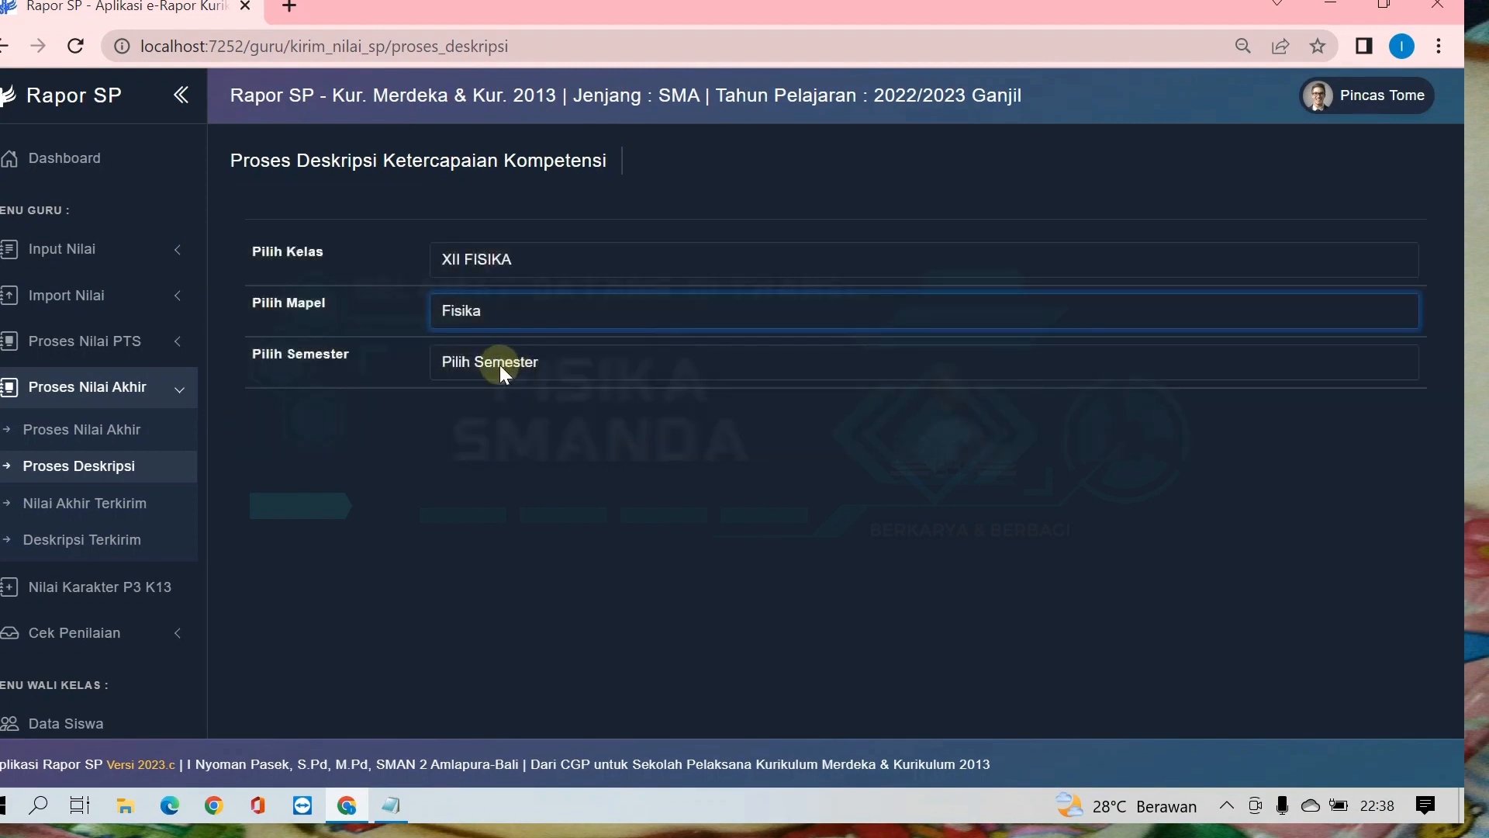
click(500, 363)
click(497, 407)
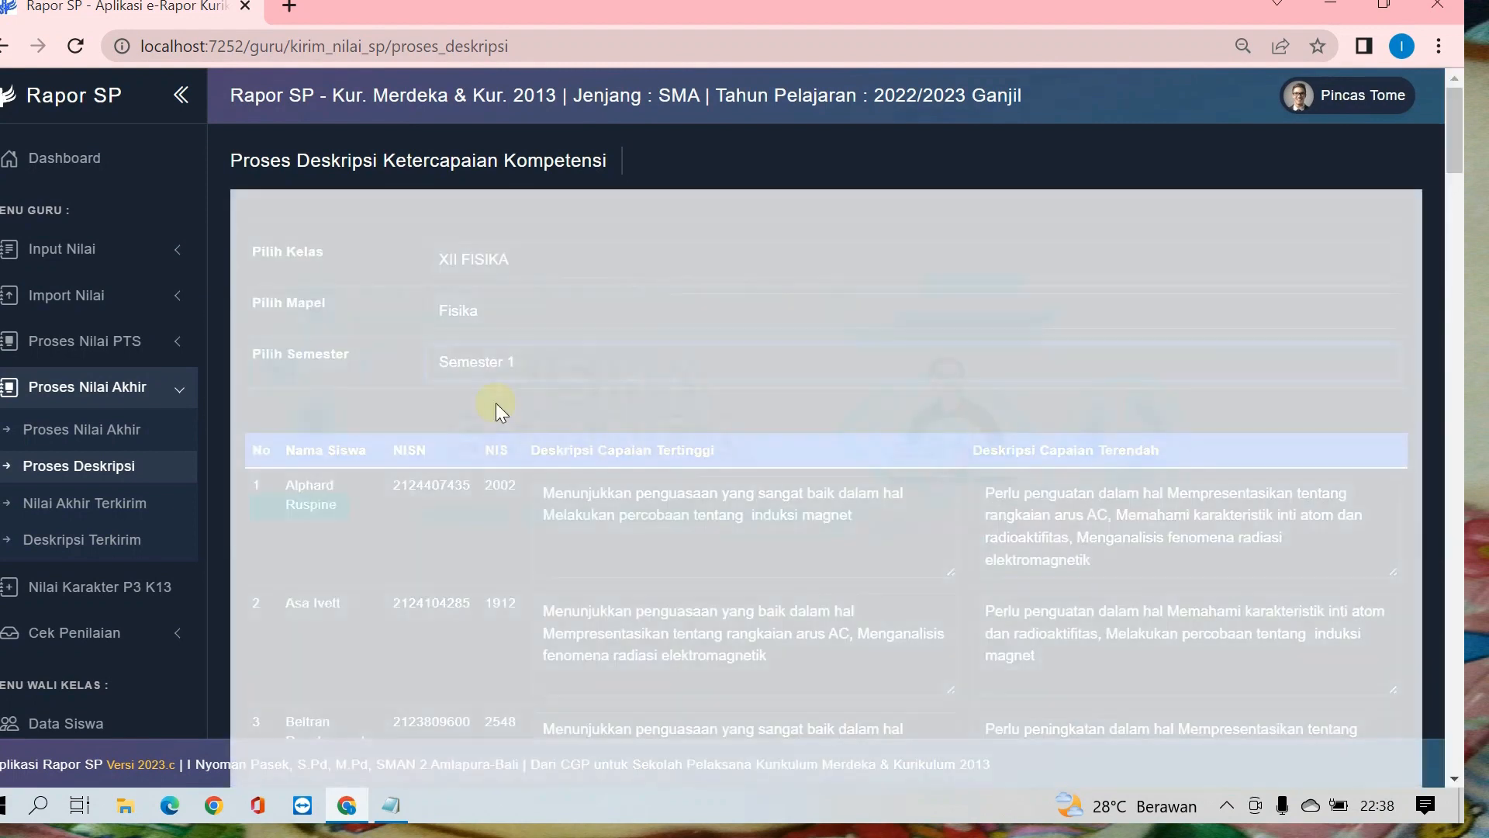
Step: Examine the generated Deskripsi Capaian Tertinggi and Terendah texts for the XII FISIKA students through to the last one
scroll(495, 398, down, 2)
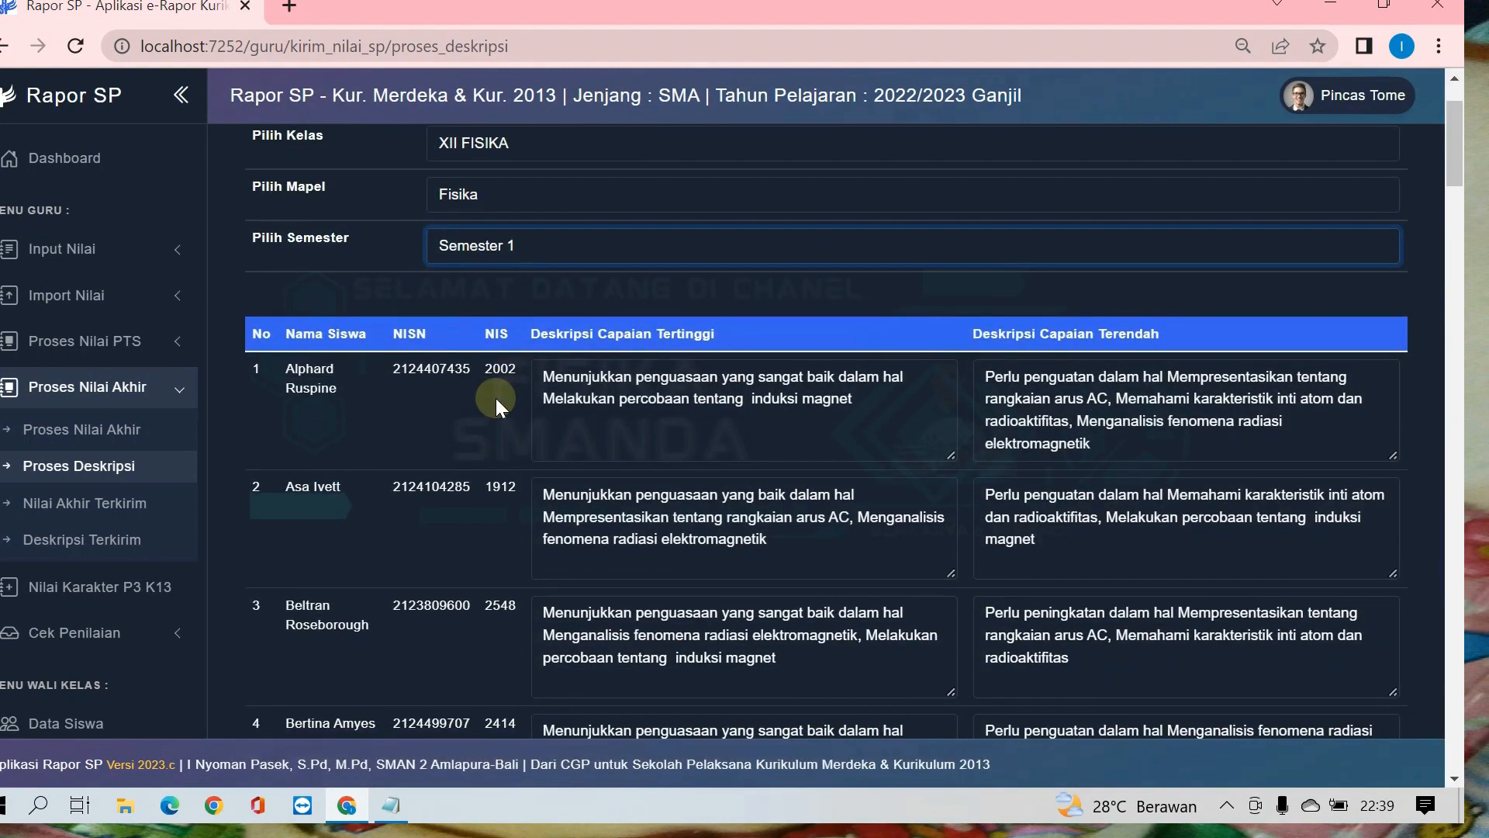
scroll(495, 398, down, 2)
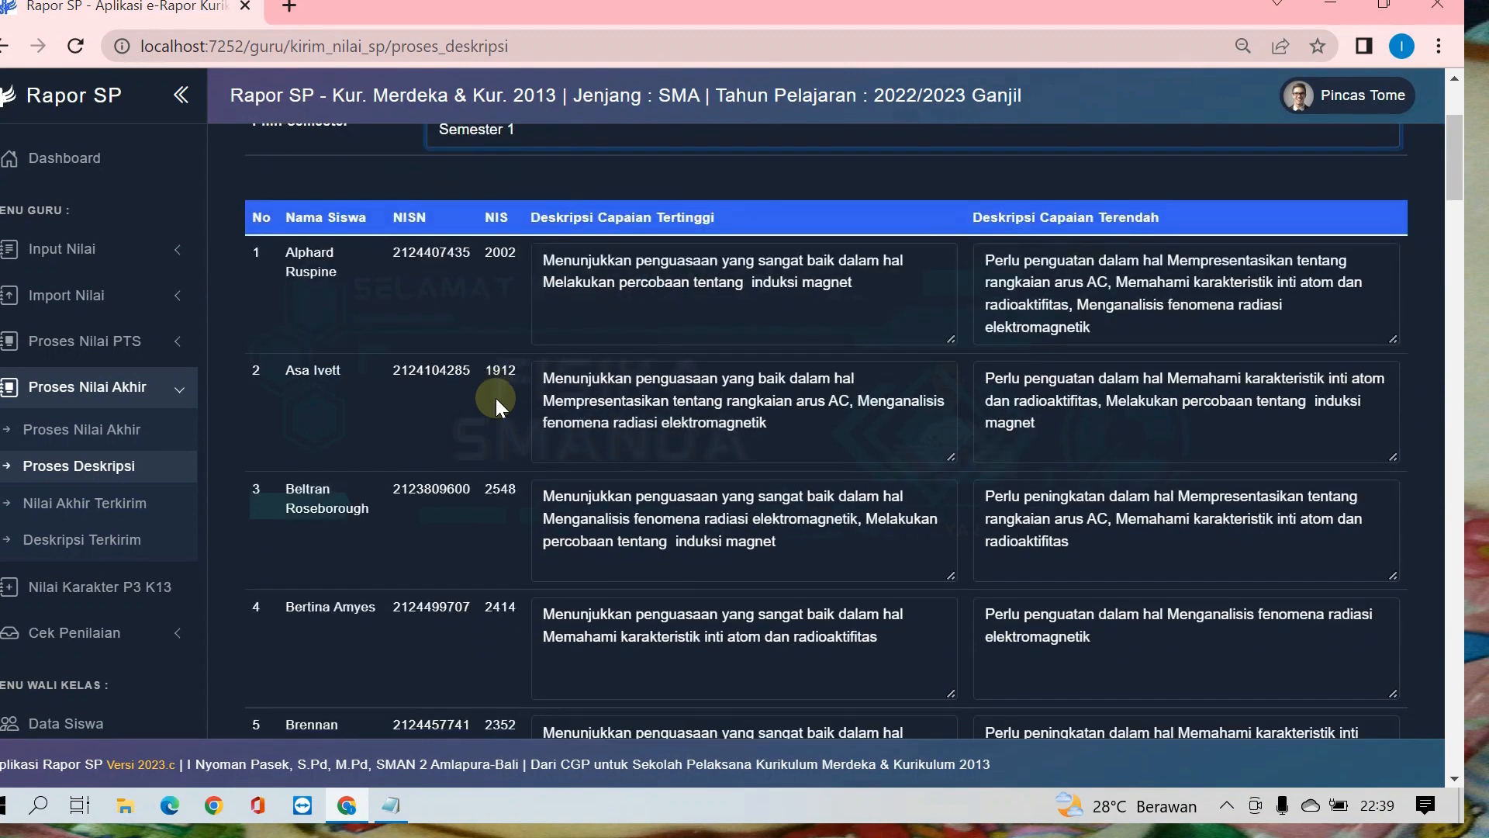
scroll(496, 398, down, 18)
scroll(496, 397, down, 20)
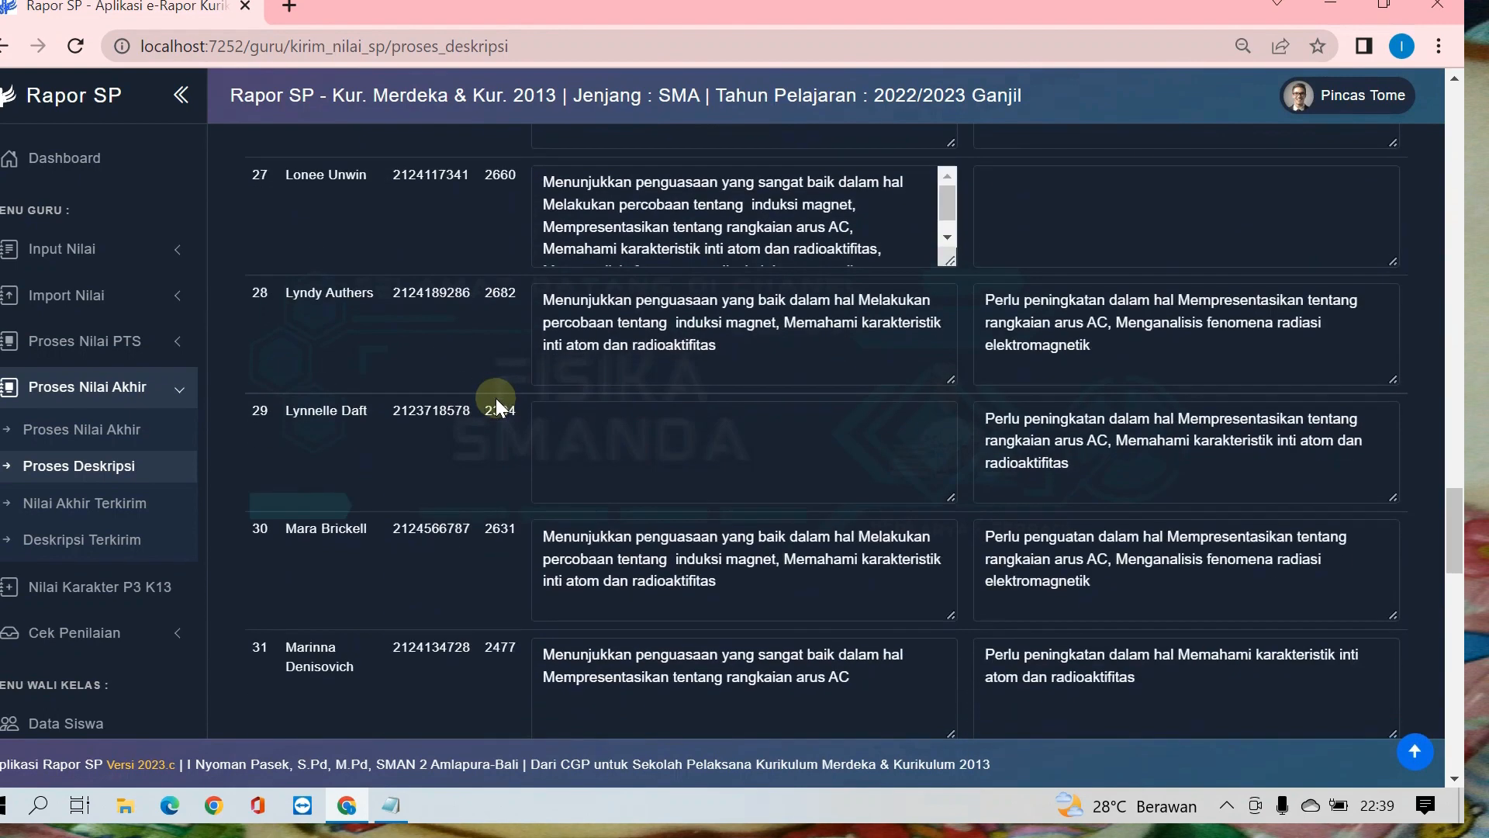
scroll(495, 398, down, 20)
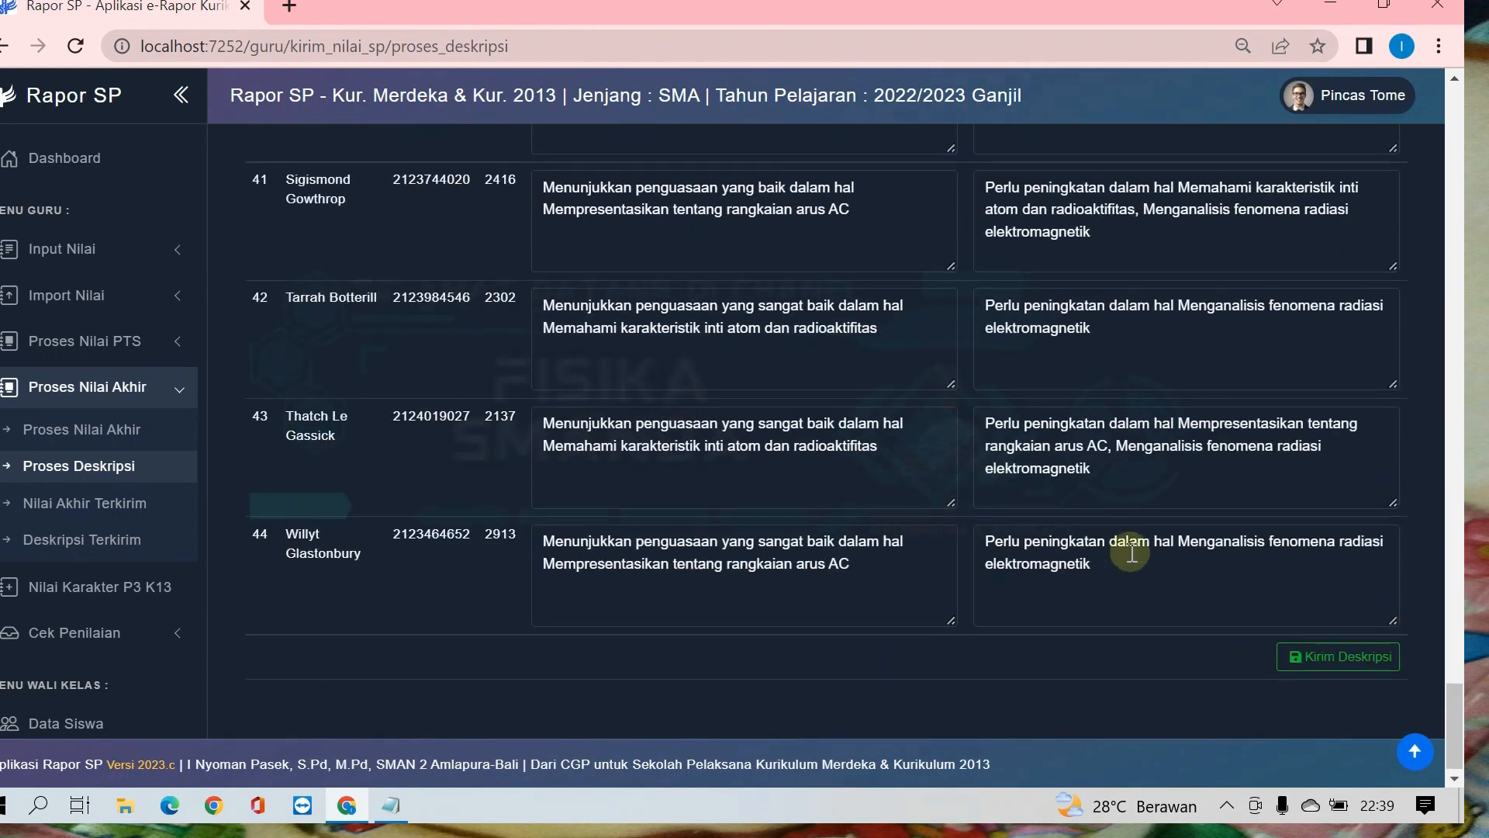
scroll(1132, 553, up, 20)
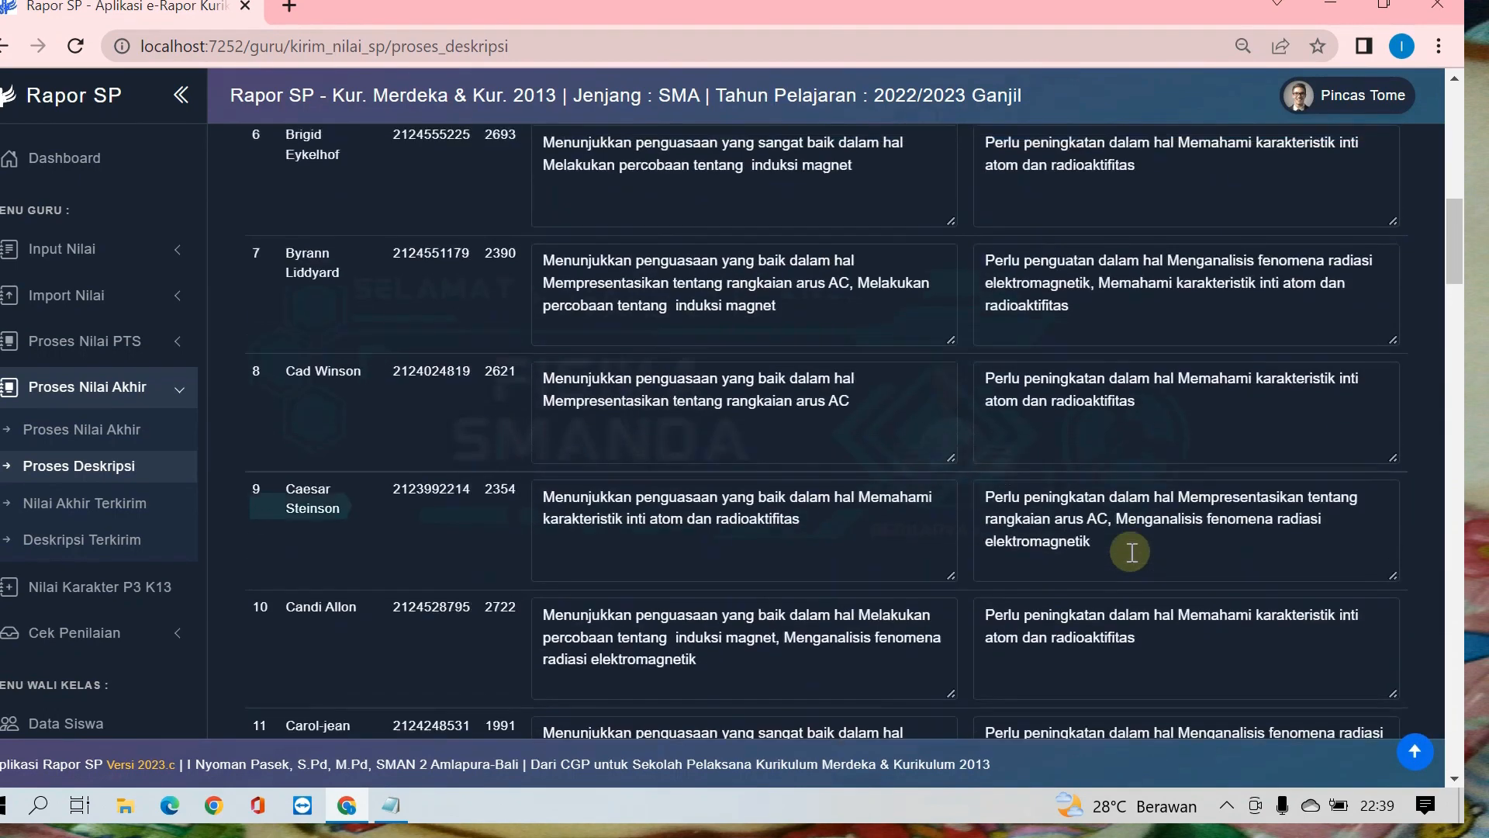
scroll(1132, 552, up, 10)
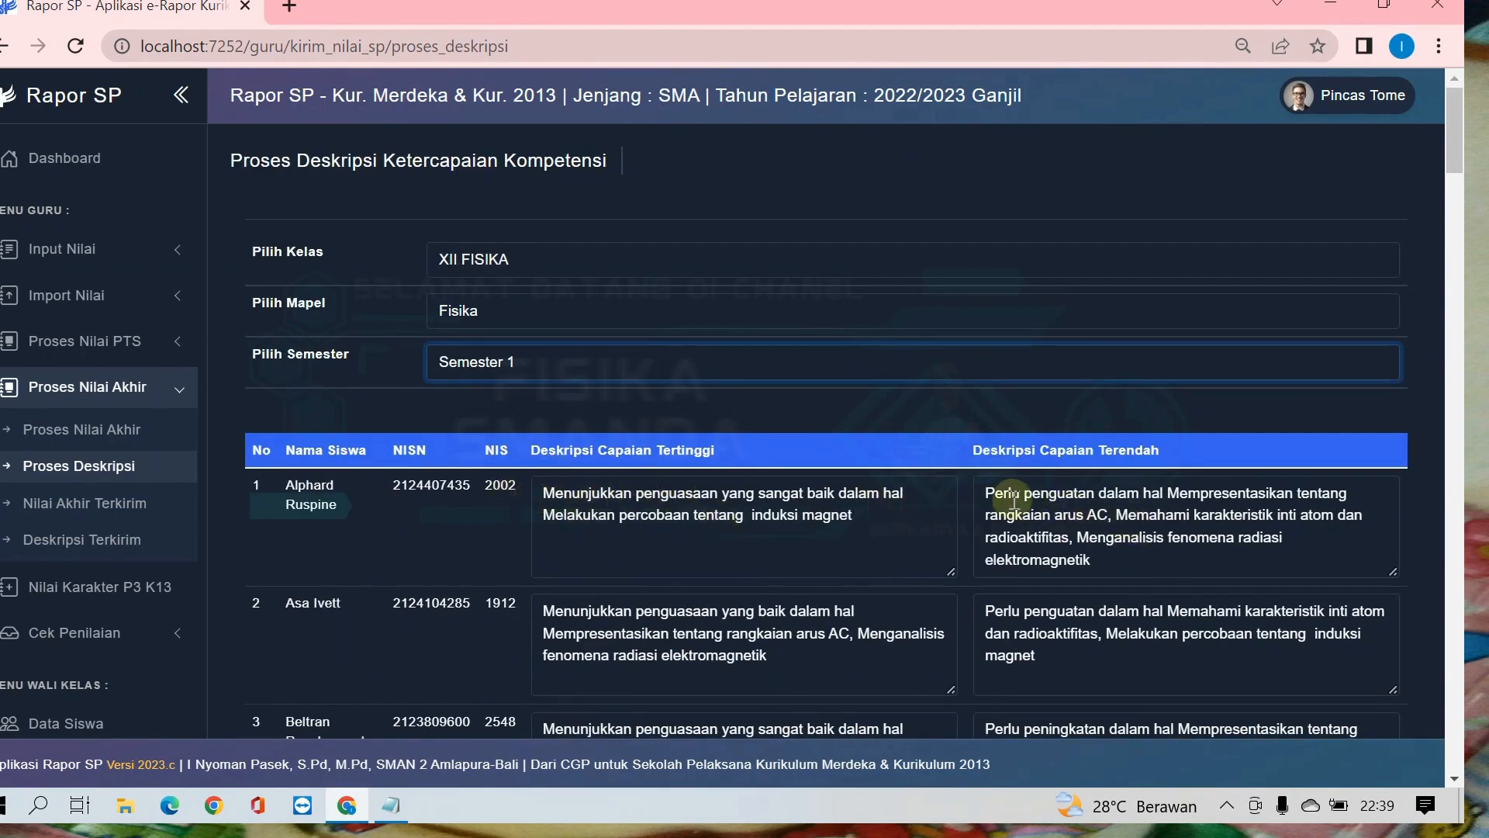
scroll(1196, 531, down, 5)
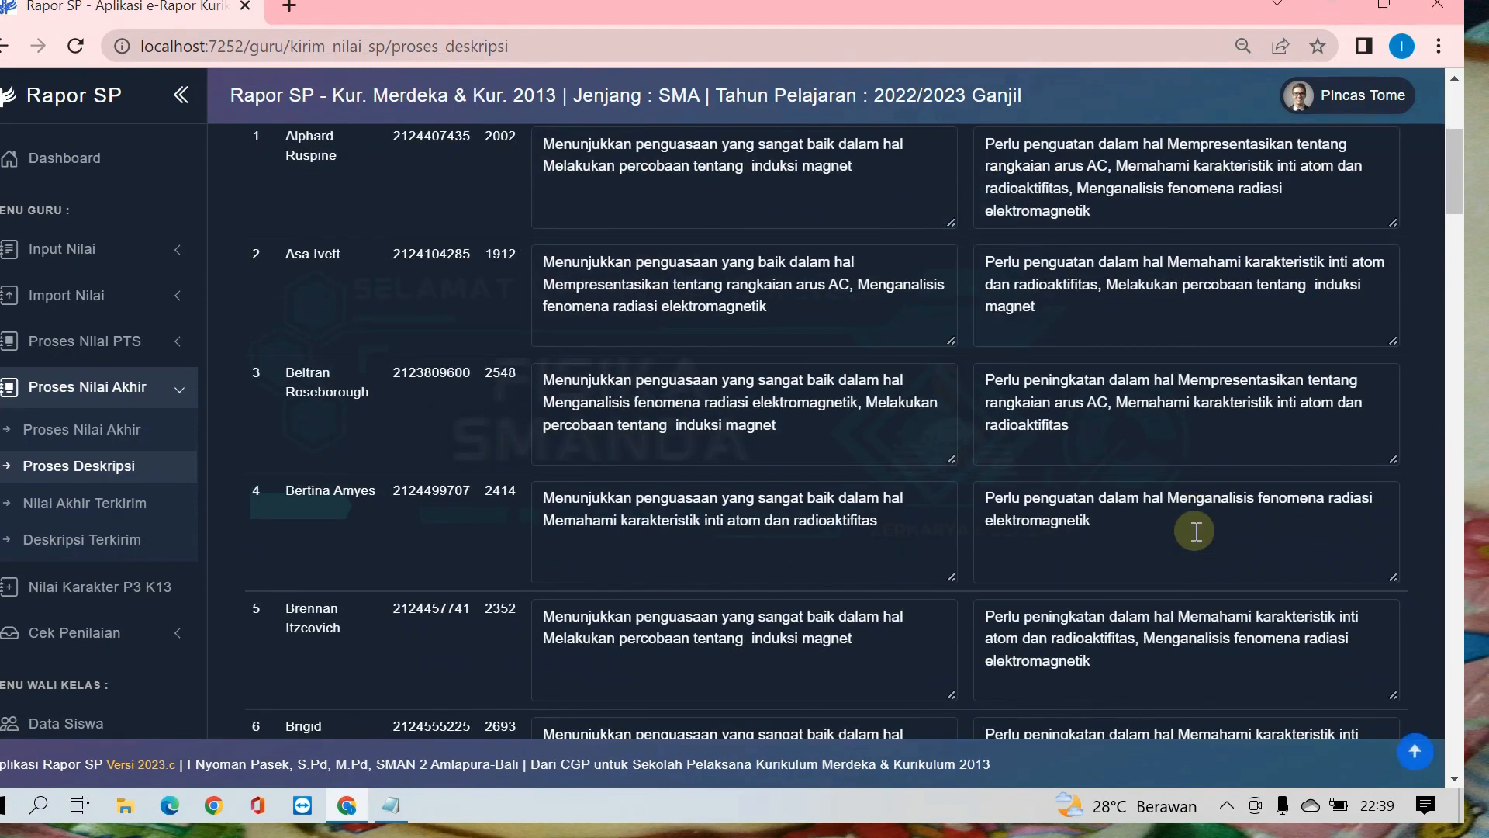
scroll(1196, 531, down, 18)
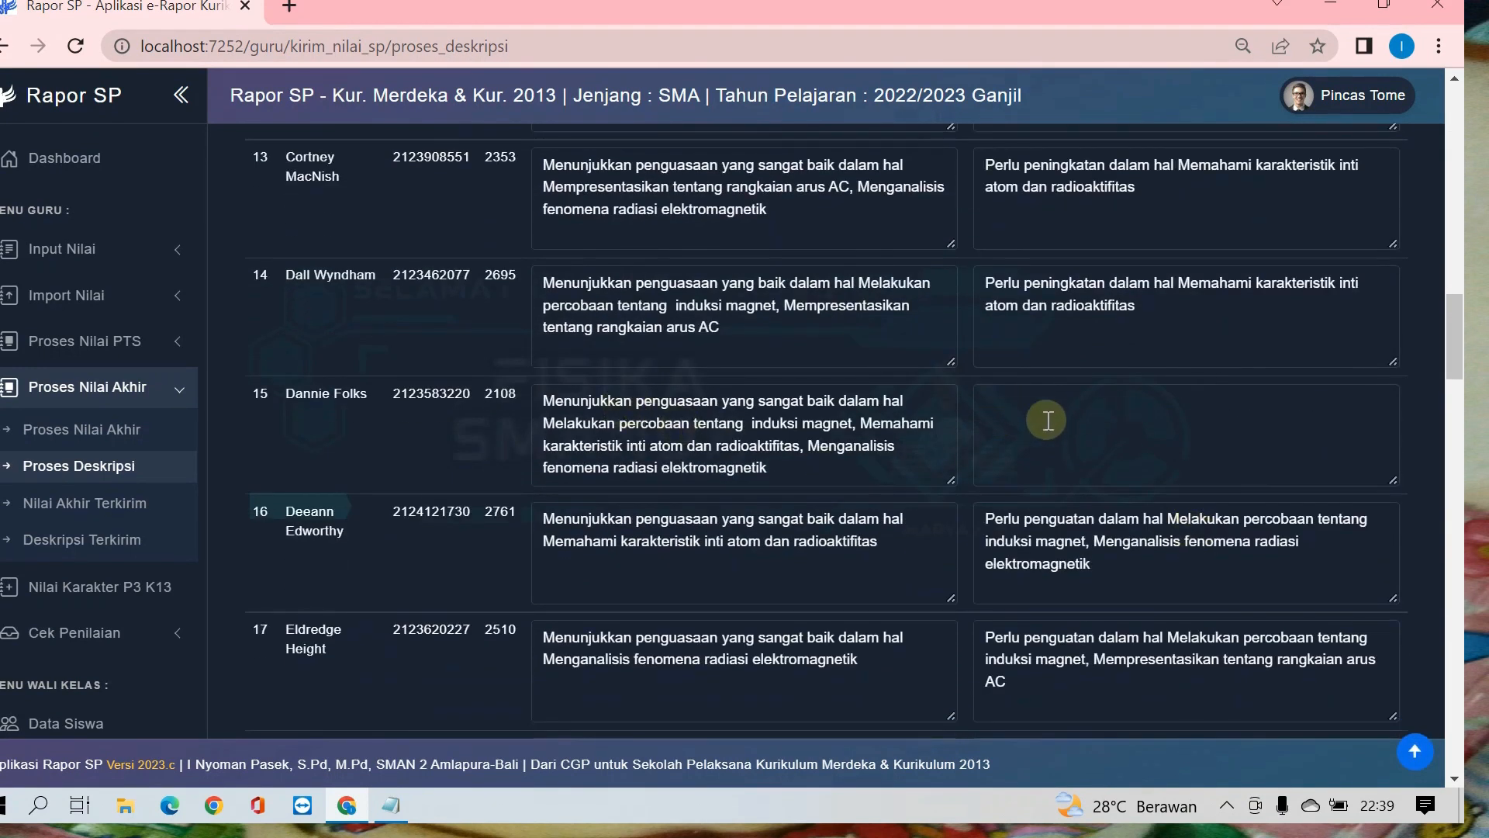
scroll(1093, 419, down, 1)
scroll(1093, 419, down, 14)
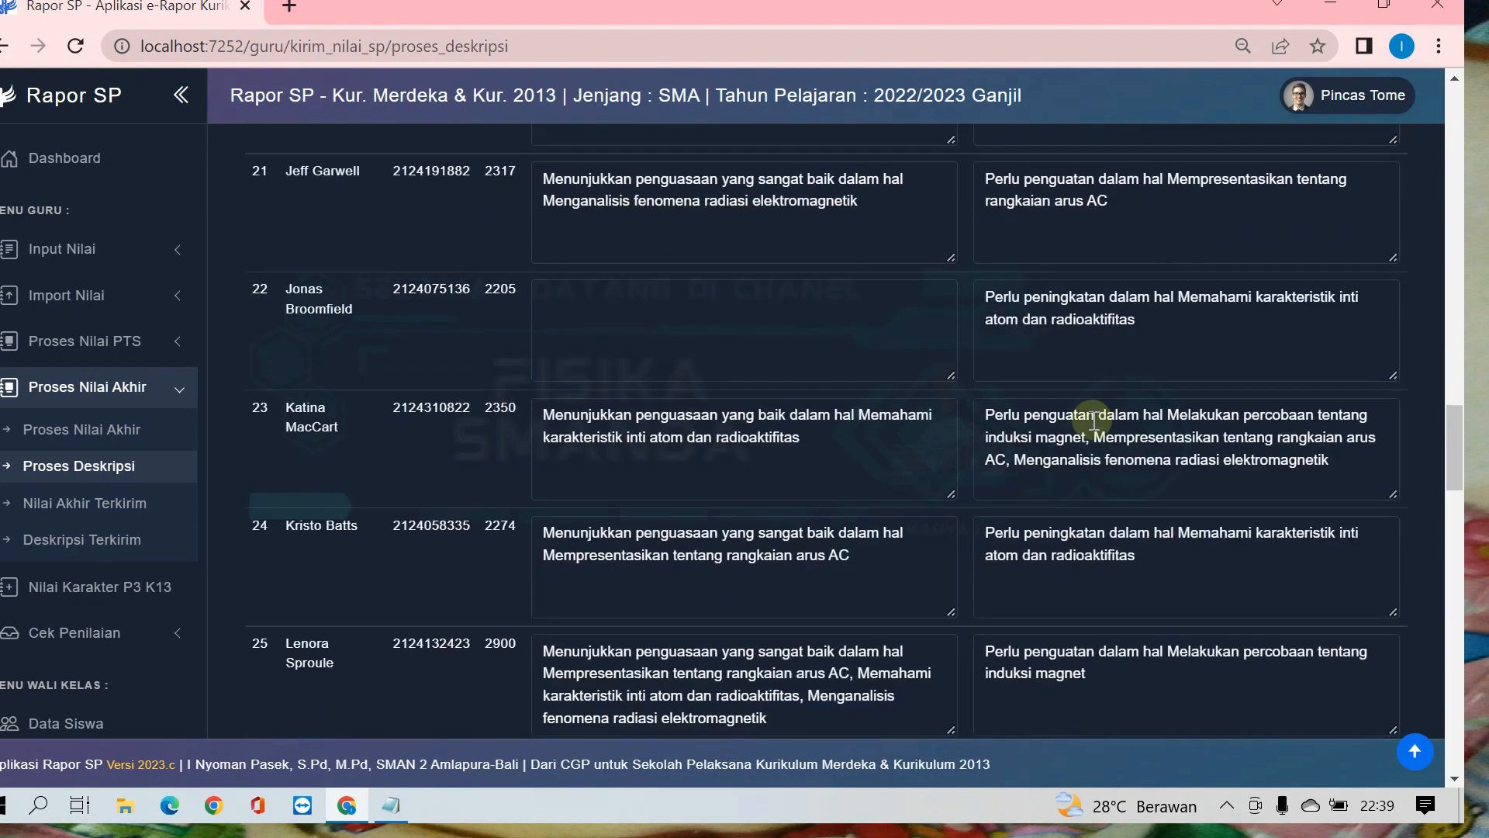
scroll(1093, 420, up, 2)
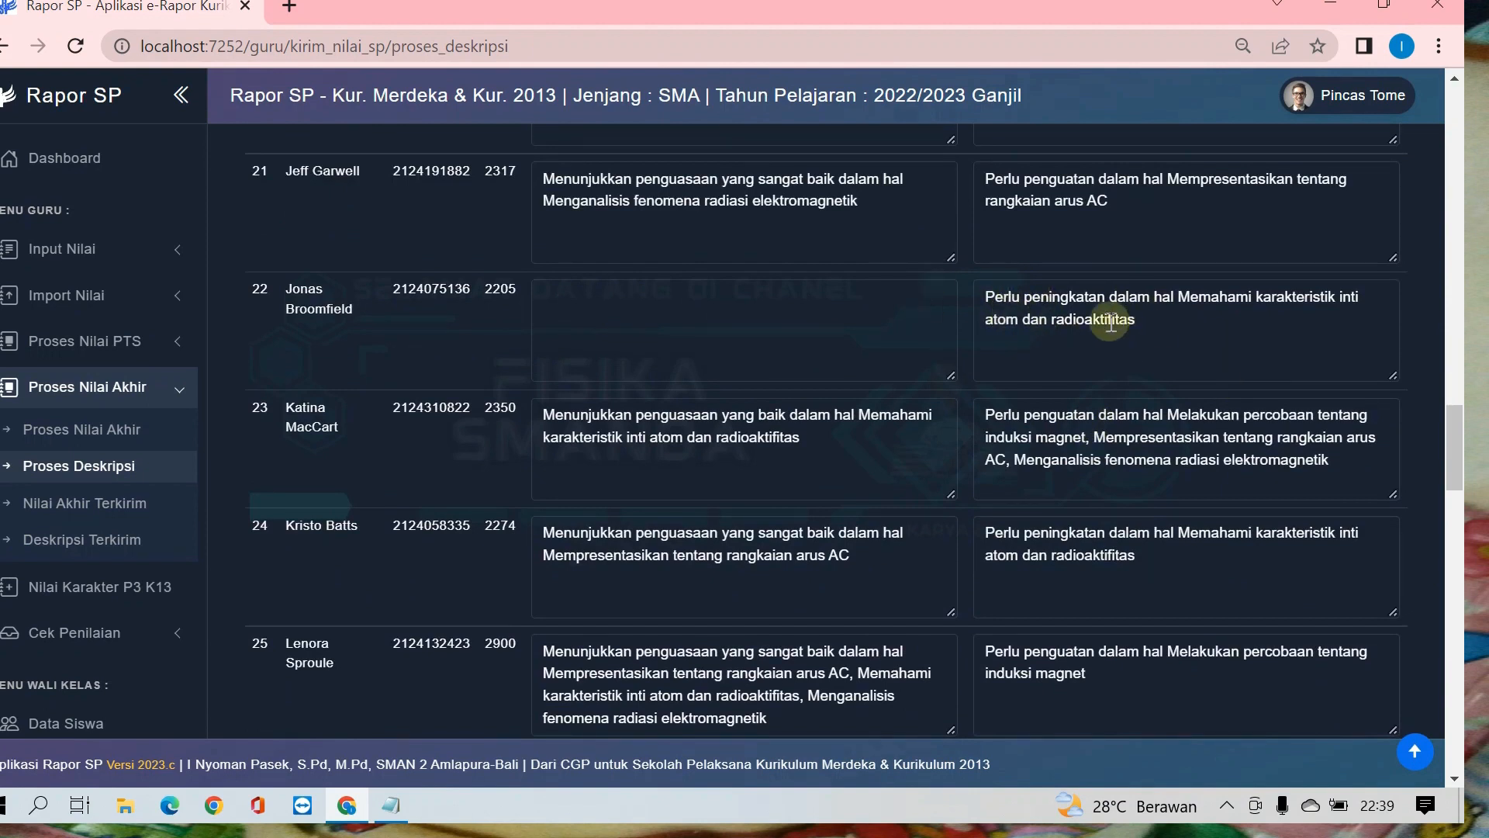
scroll(1139, 329, down, 8)
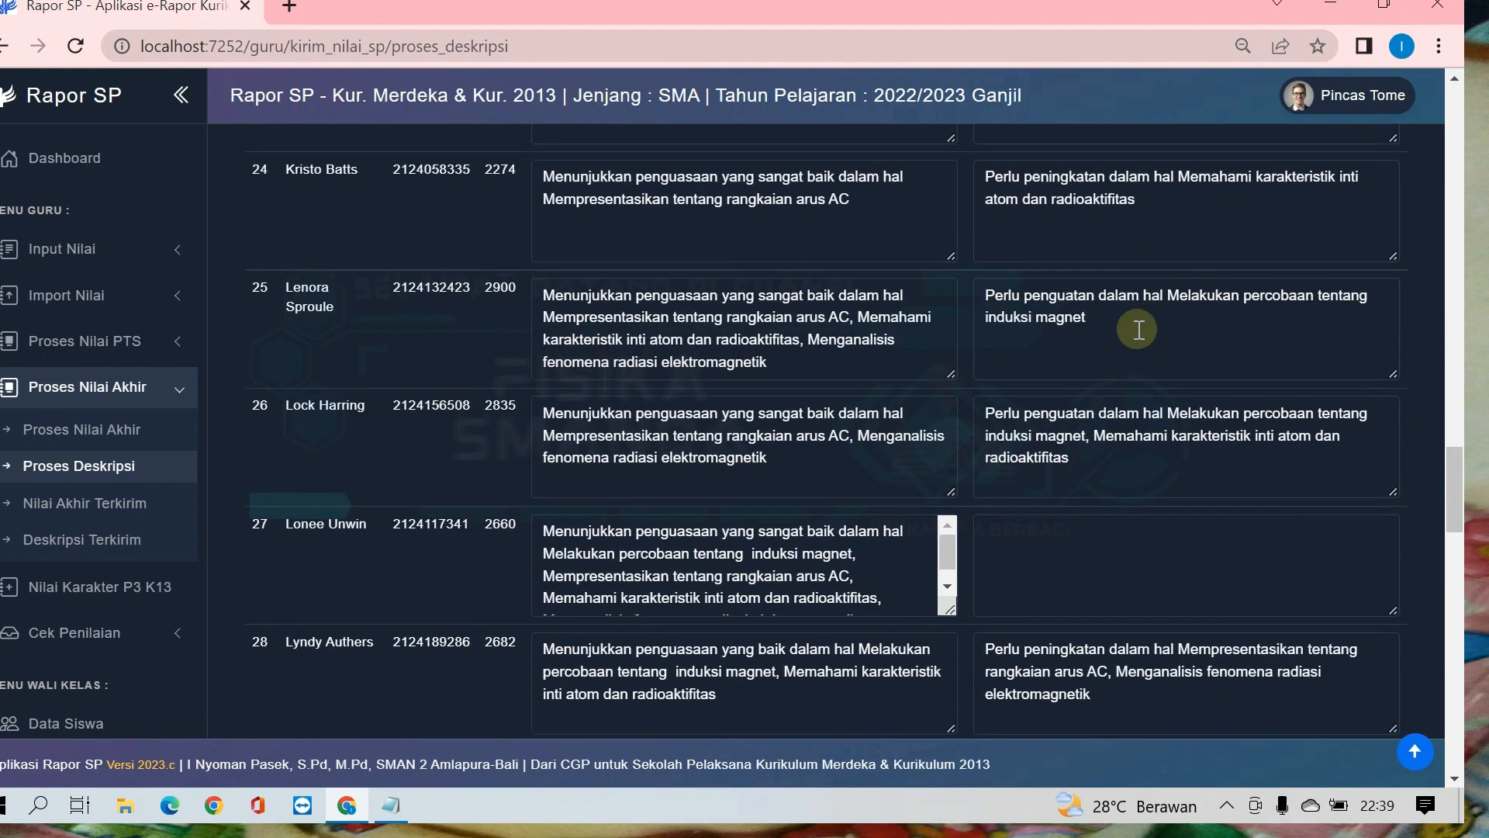
scroll(1139, 329, down, 5)
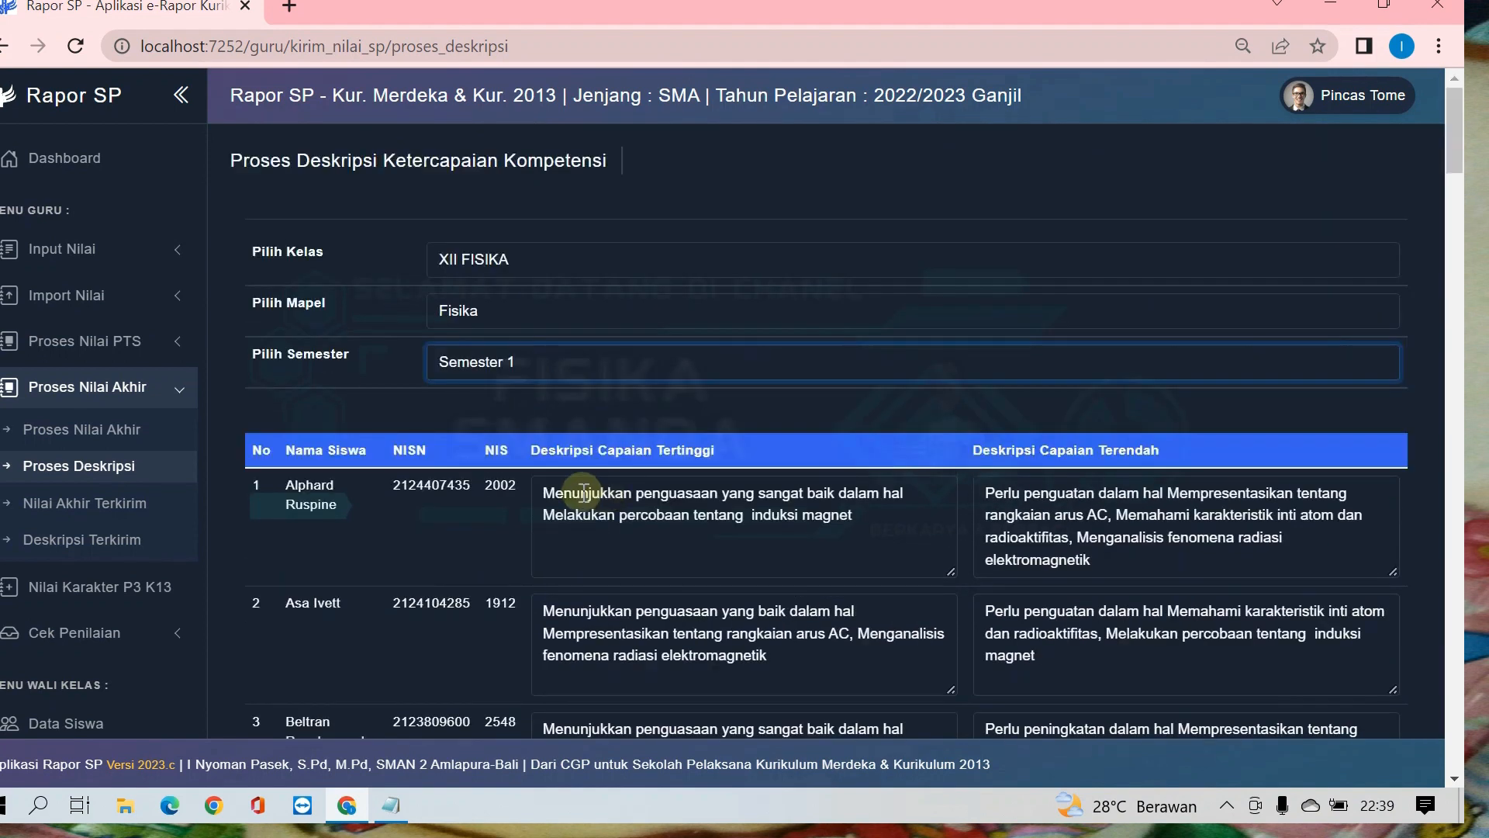
Step: Try replacing the first student's Deskripsi Capaian Tertinggi with the sample text "ndms,adkgasd gjksa gdgjgasd g asddasdasdsa"
drag(544, 497, 950, 533)
text(n)
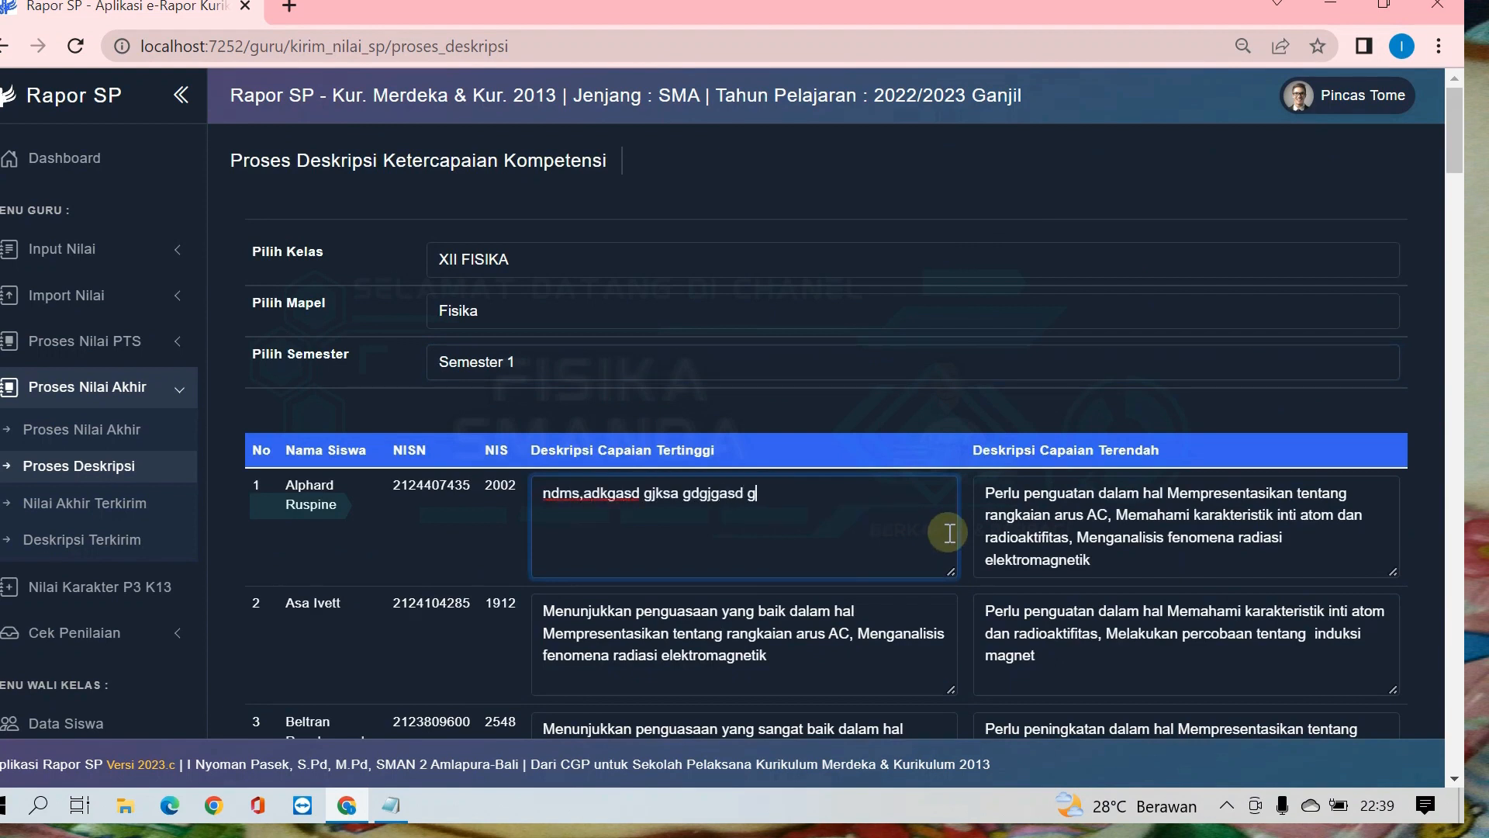
text(dms,adkgasd gjksa gdgjgasd g asddasdasdsa)
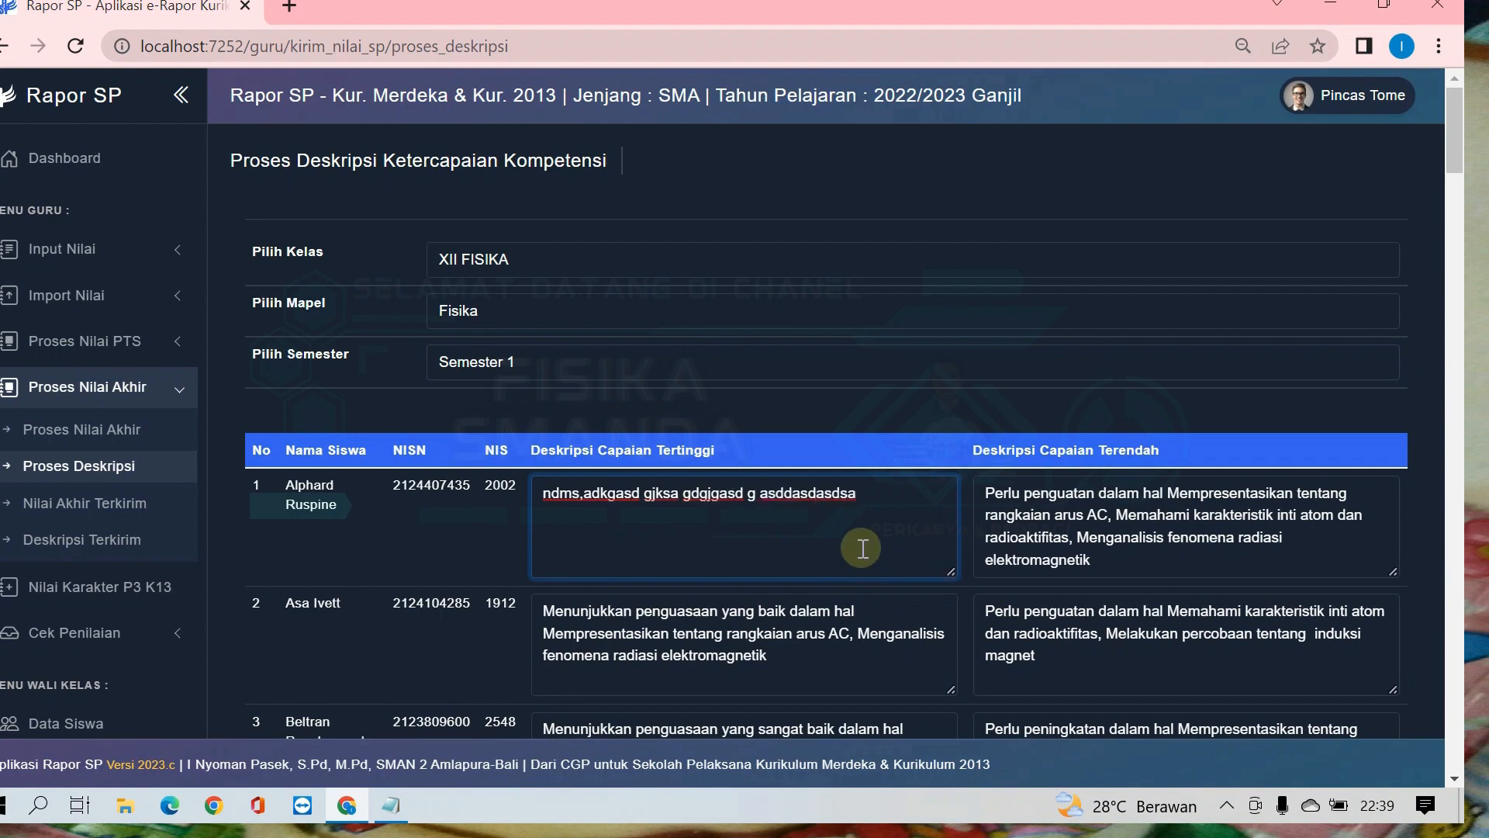
Step: Discard the edited description by reselecting Semester 1 to regenerate the class XII FISIKA descriptions
scroll(771, 397, down, 20)
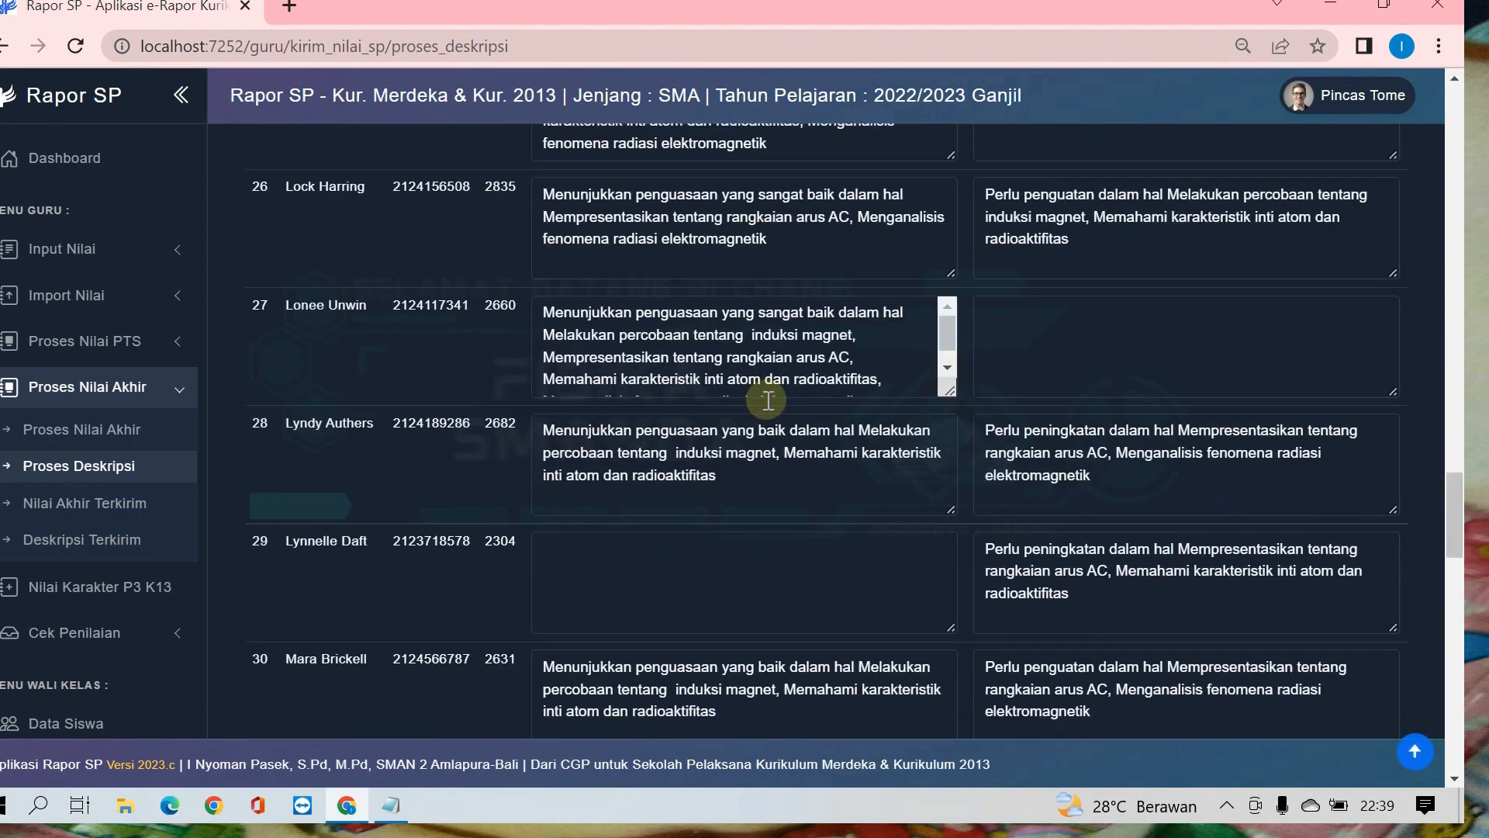
scroll(779, 396, up, 20)
click(509, 363)
click(499, 389)
click(522, 367)
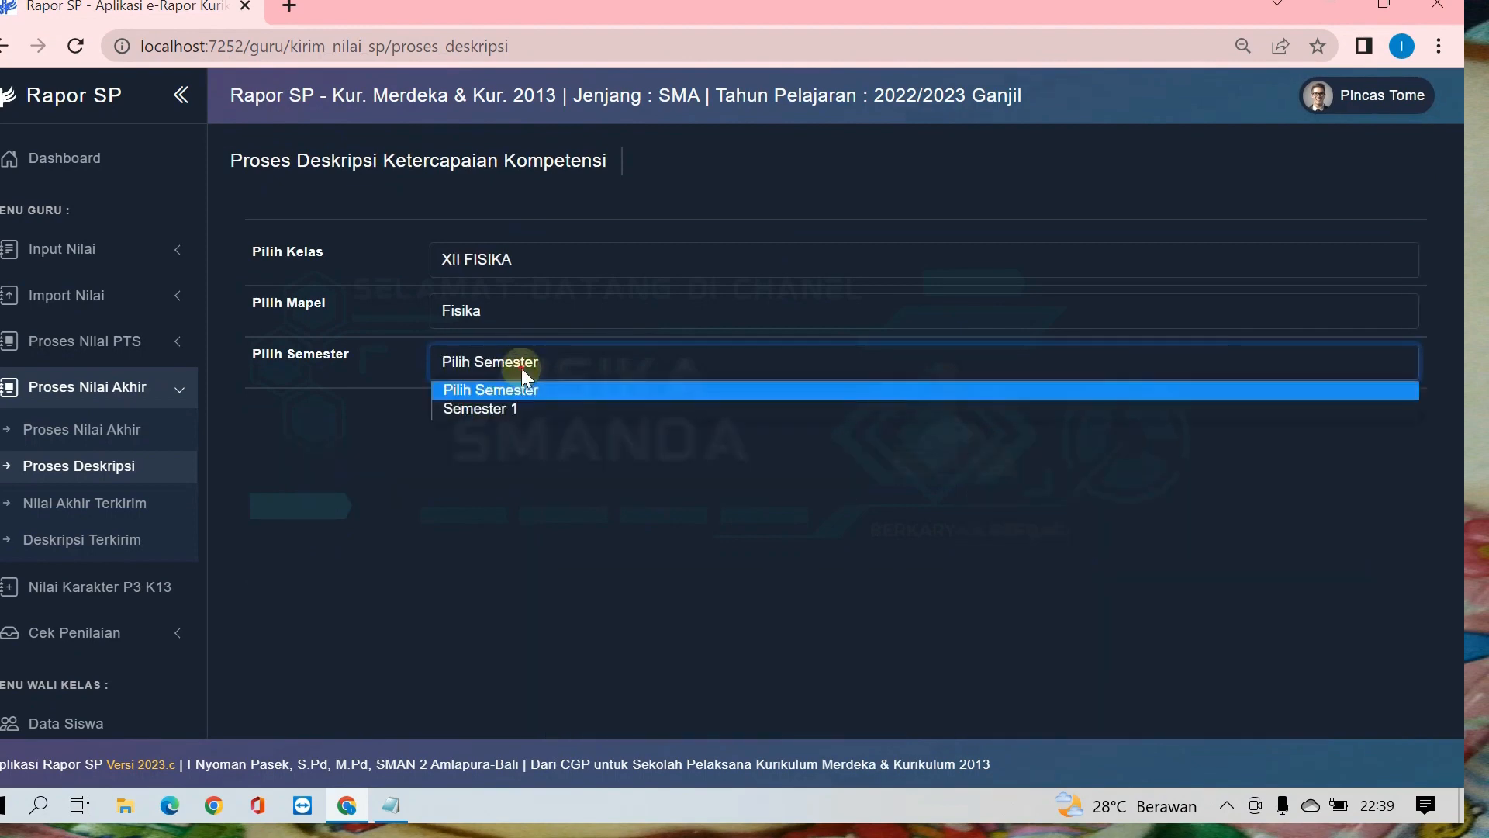
click(515, 410)
Step: Send the generated competency descriptions of class XII FISIKA
scroll(944, 535, down, 20)
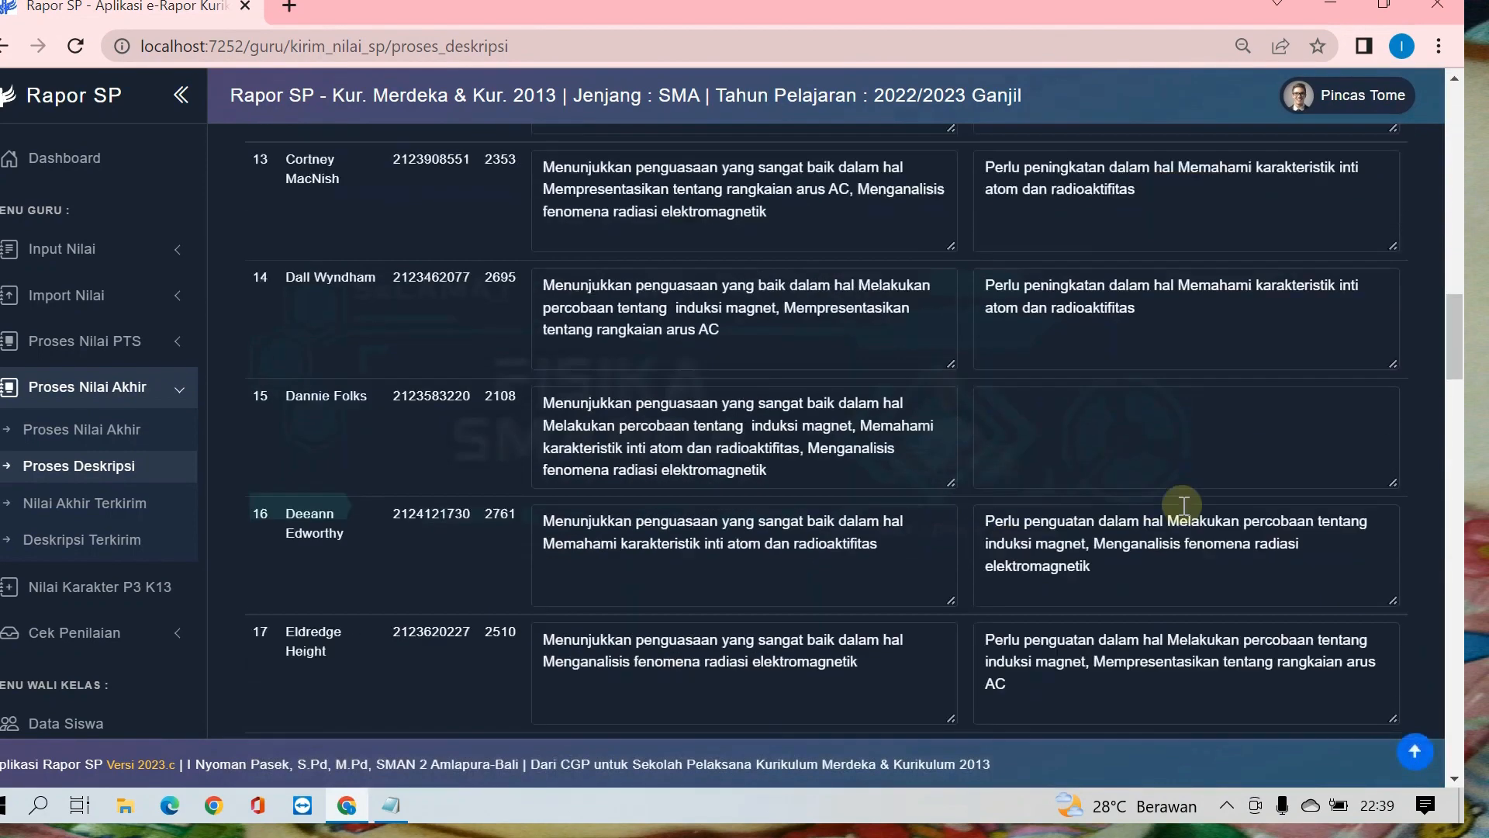
drag(1458, 417, 1430, 701)
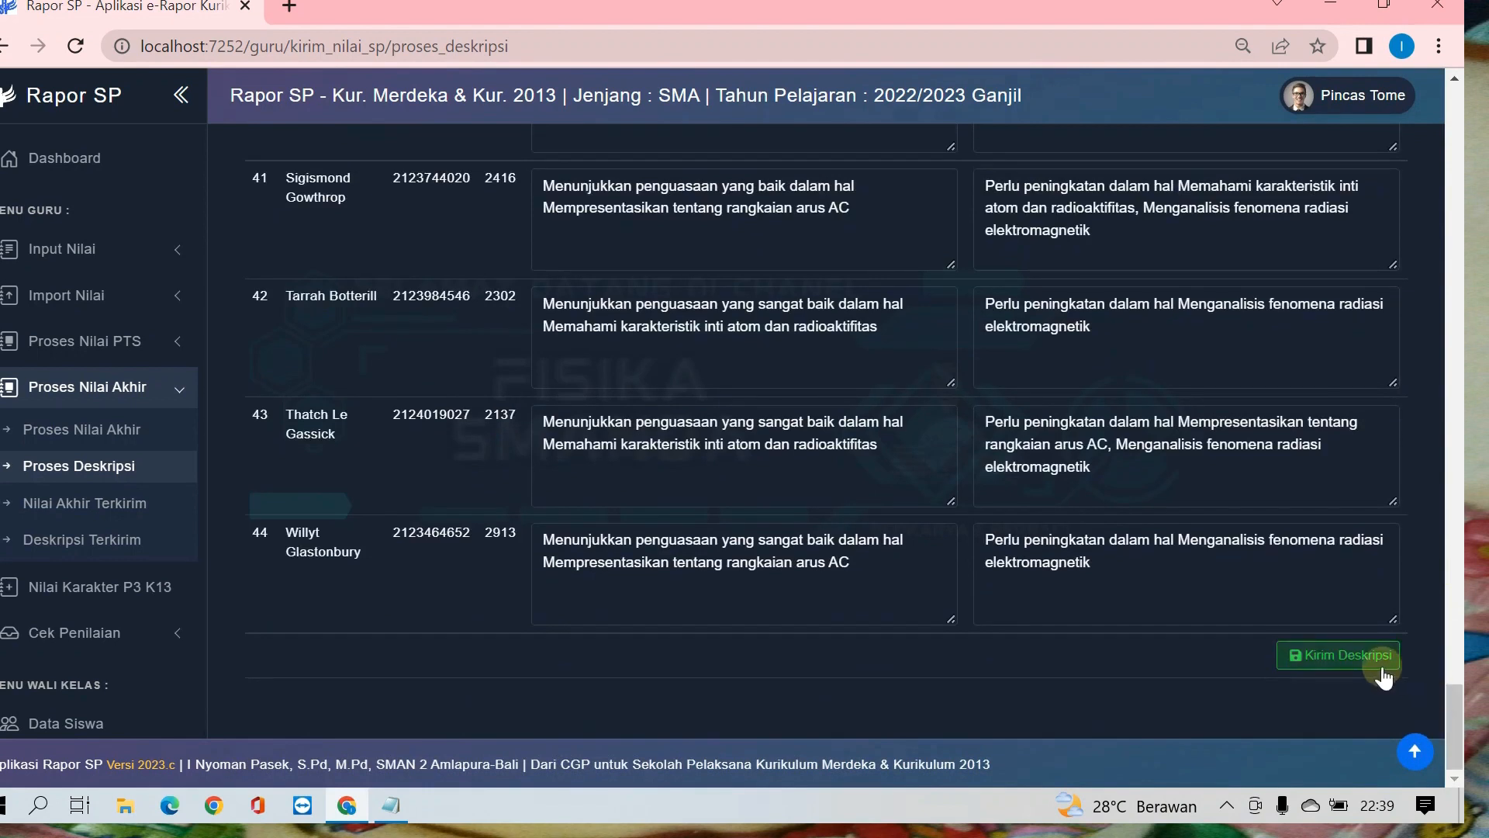
click(1344, 656)
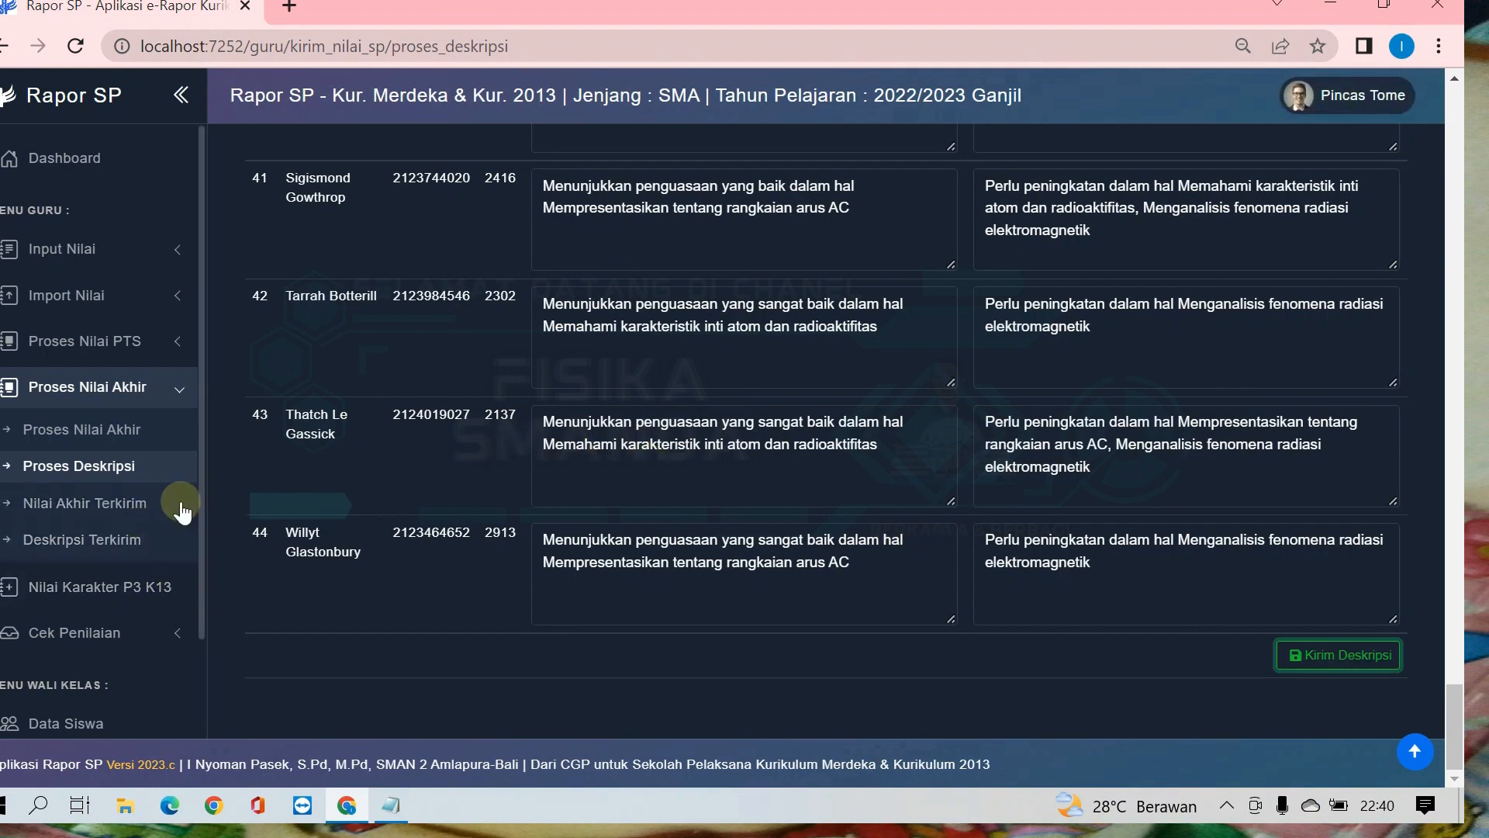
Step: Open Nilai Akhir Terkirim for class XII FISIKA, subject Fisika, Semester 1, and check the sent report scores through to the last student
click(66, 512)
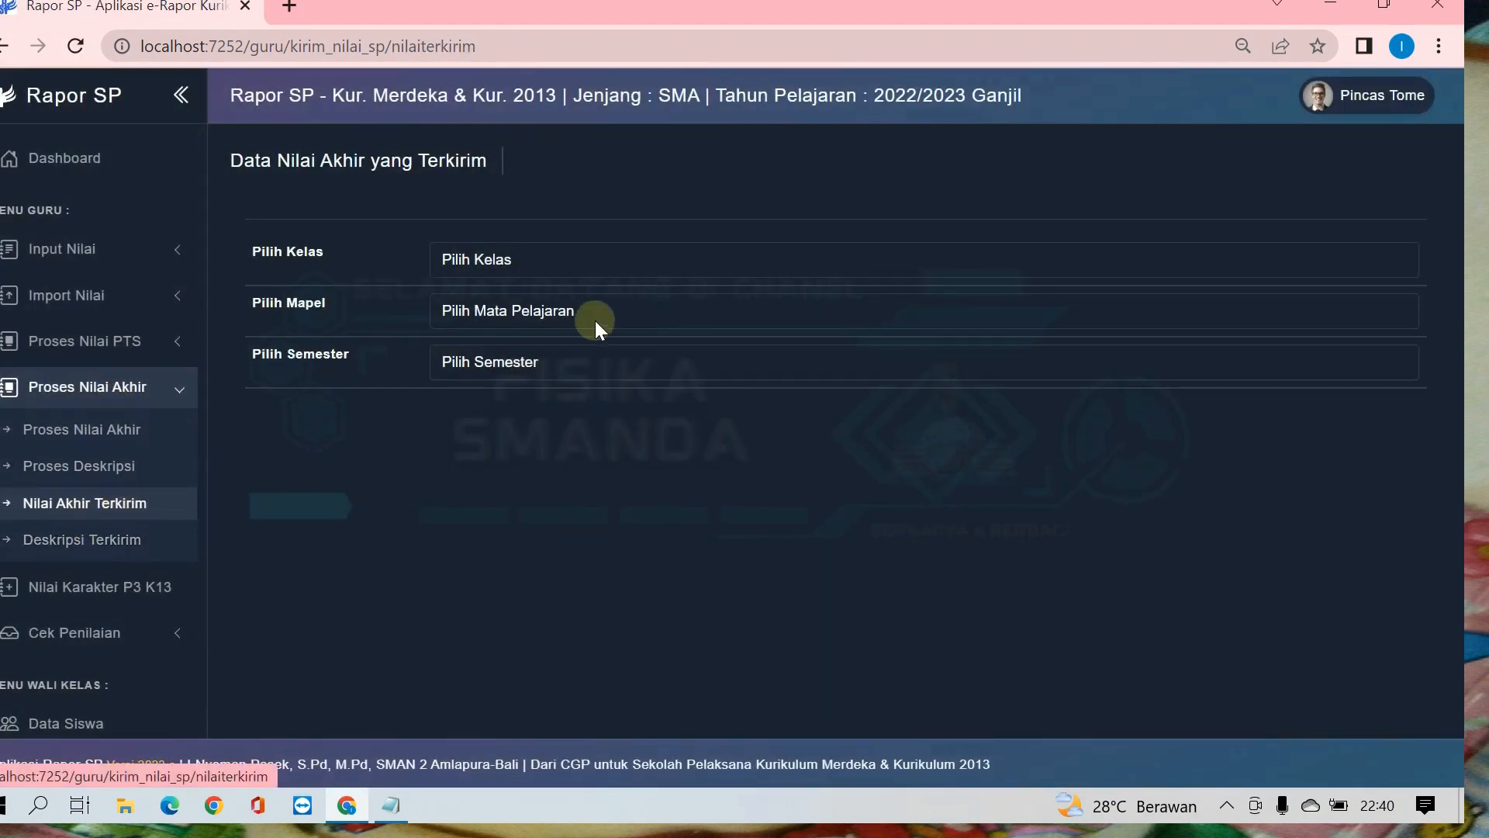
click(518, 263)
click(488, 346)
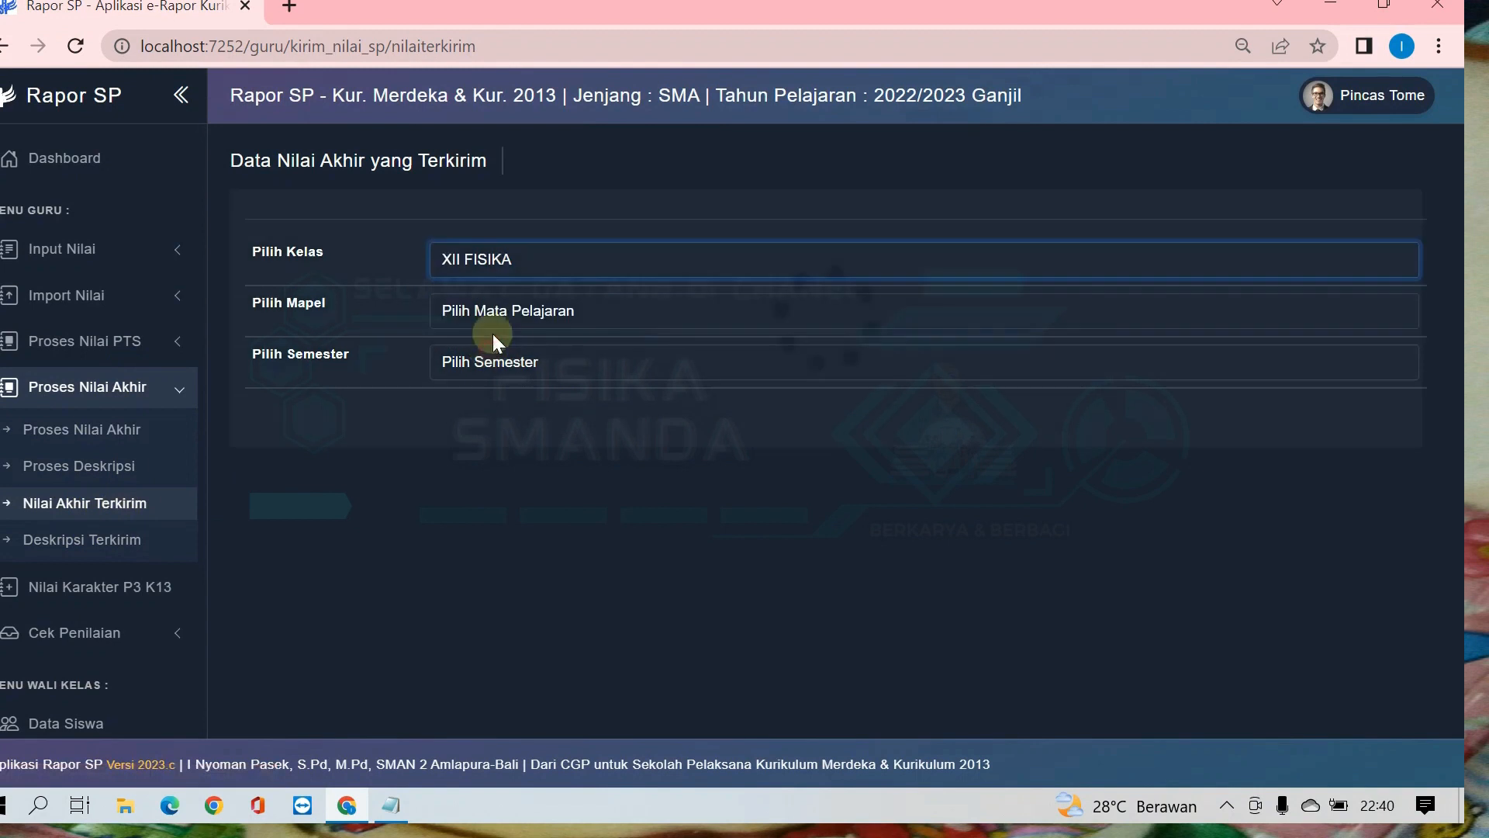
click(491, 315)
click(489, 361)
click(504, 365)
click(514, 416)
scroll(985, 471, down, 2)
scroll(1076, 416, down, 20)
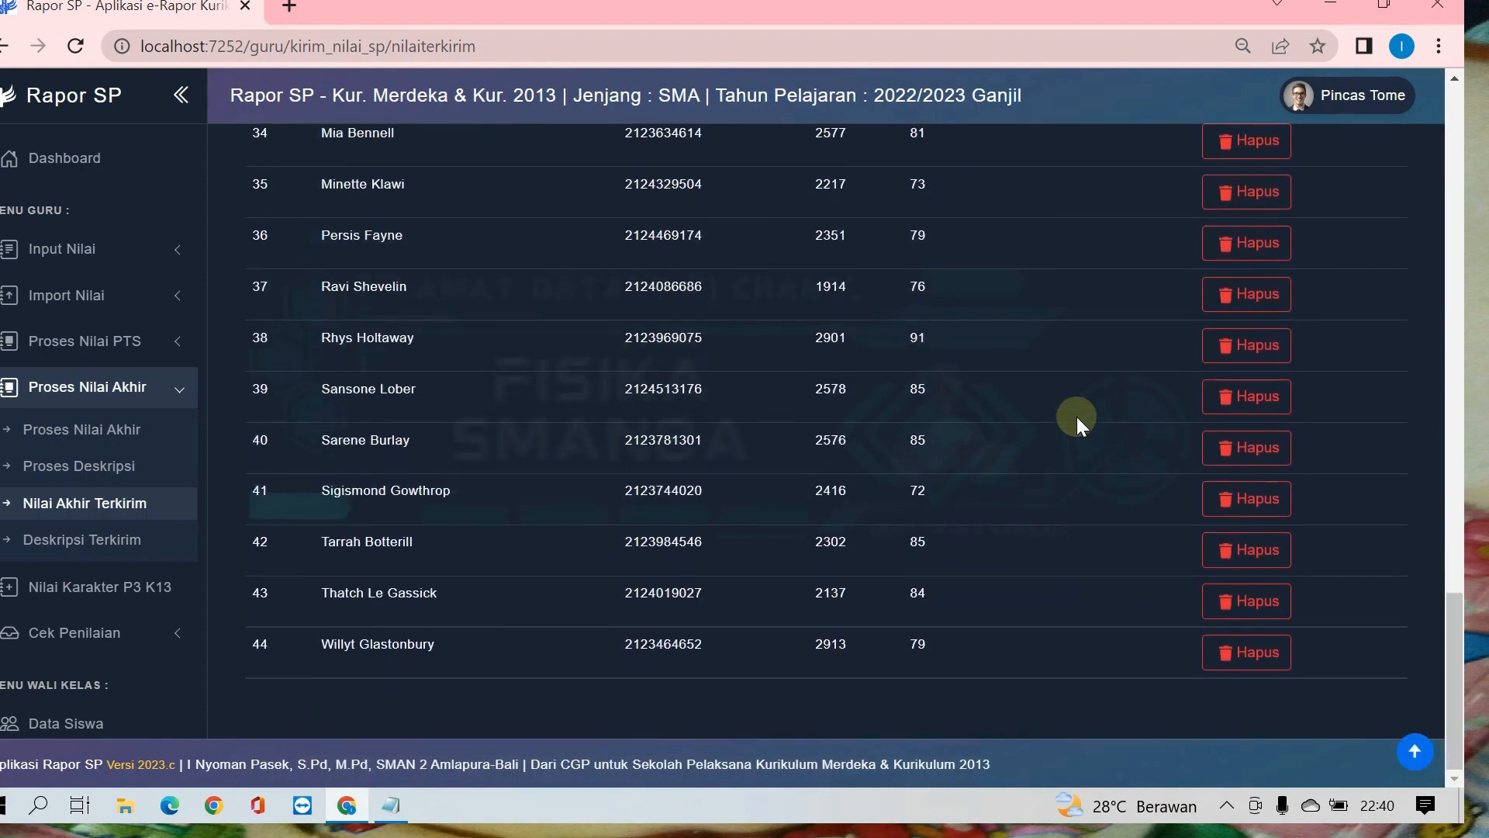
scroll(1076, 416, up, 20)
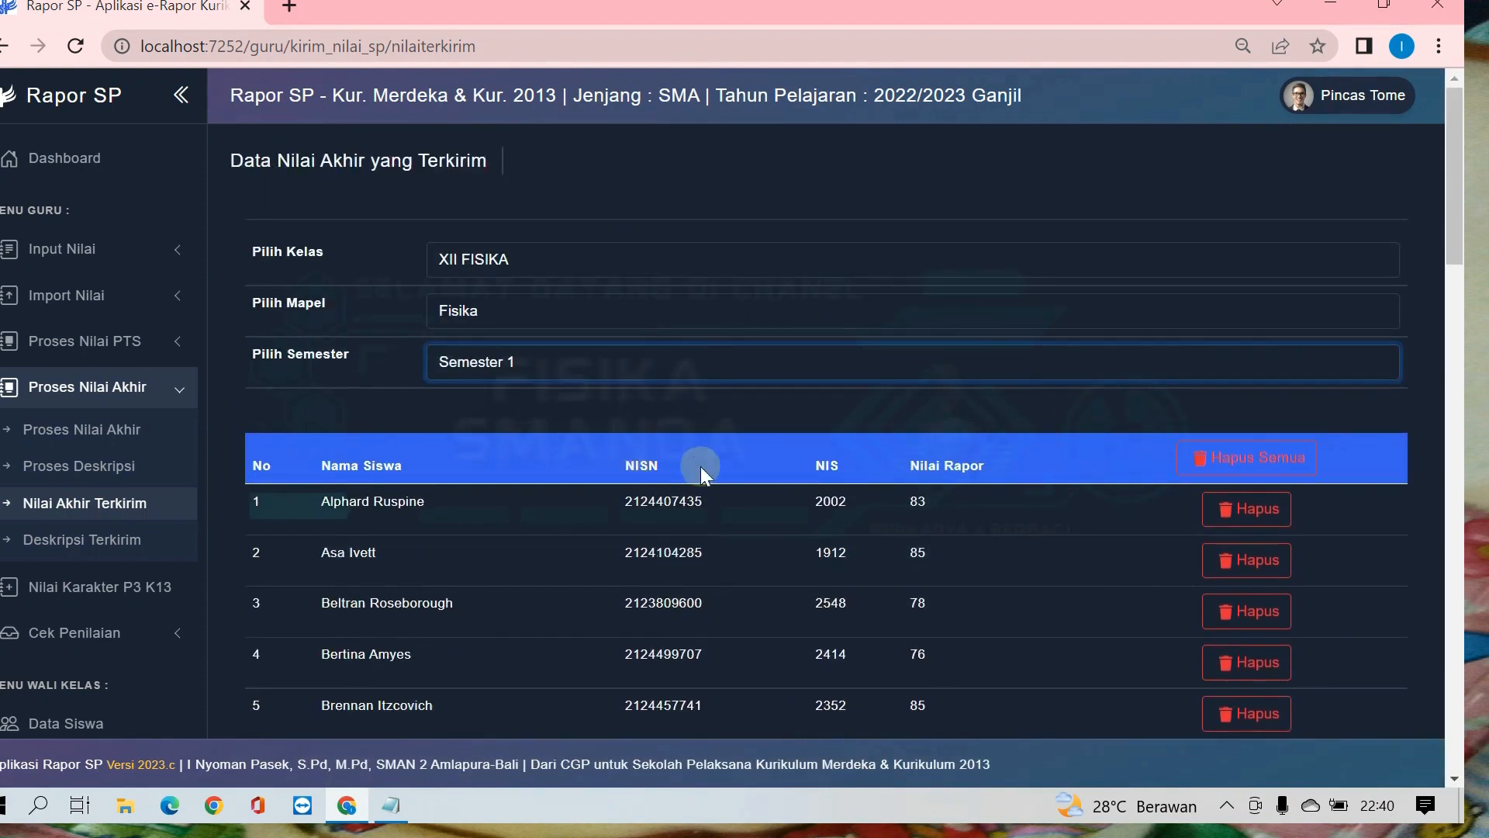
Step: Open Deskripsi Terkirim for class XII FISIKA, subject Fisika, Semester 1, and check the sent descriptions through to the last student
click(116, 536)
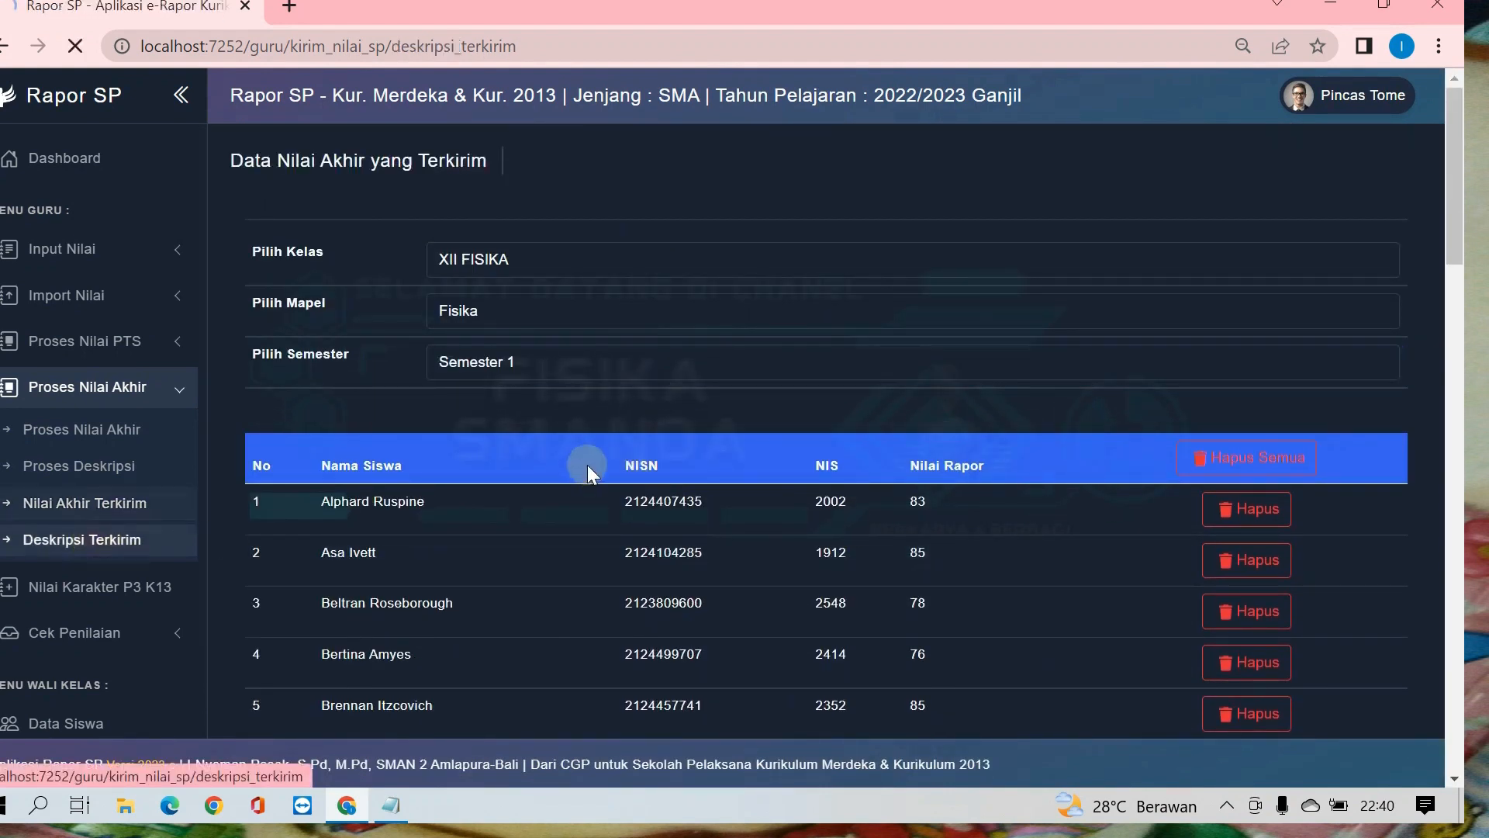
click(476, 267)
click(502, 343)
click(498, 315)
click(496, 361)
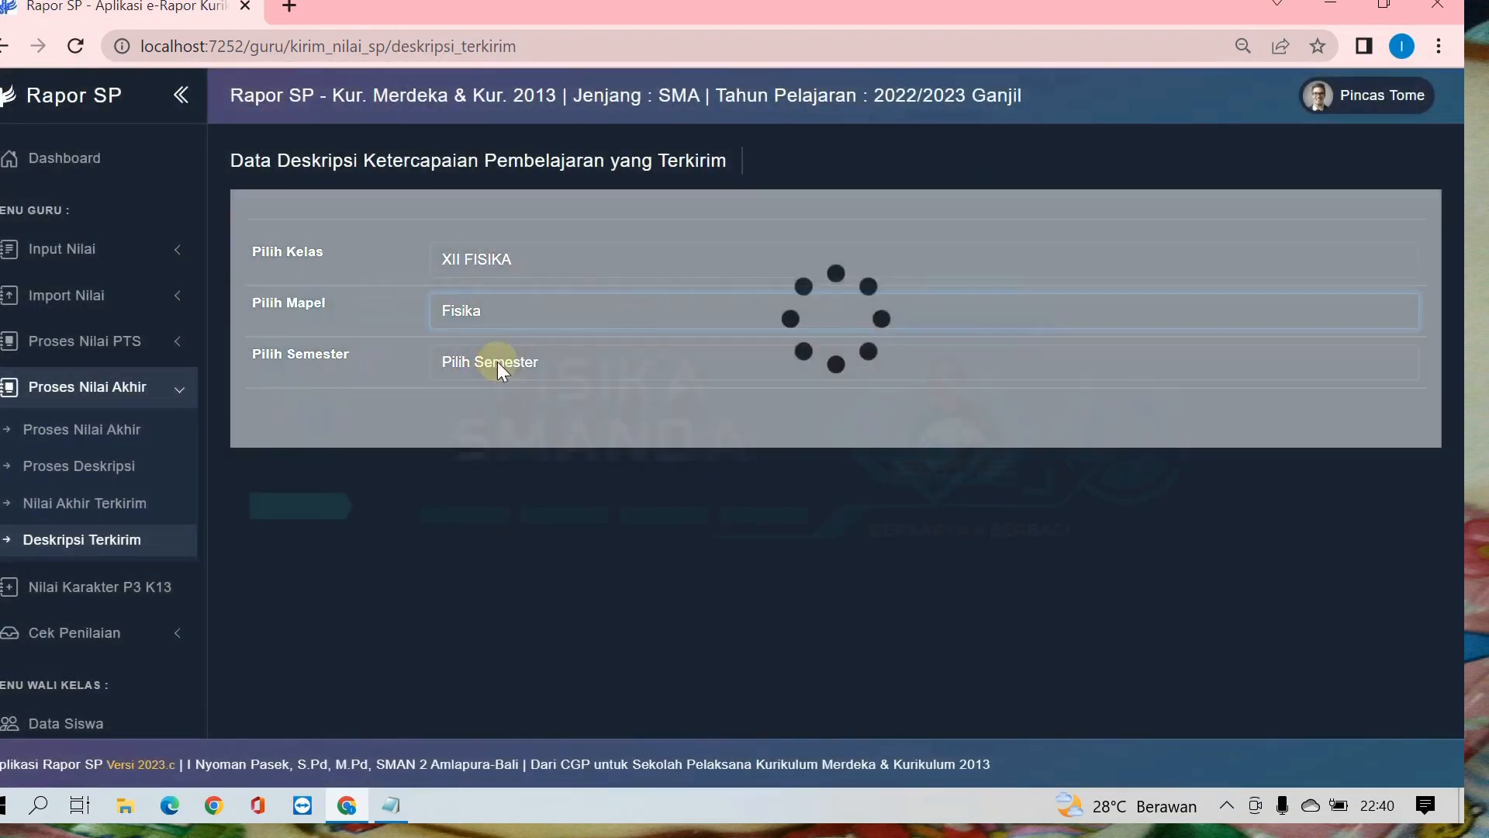
click(492, 410)
scroll(588, 429, down, 5)
scroll(588, 428, down, 20)
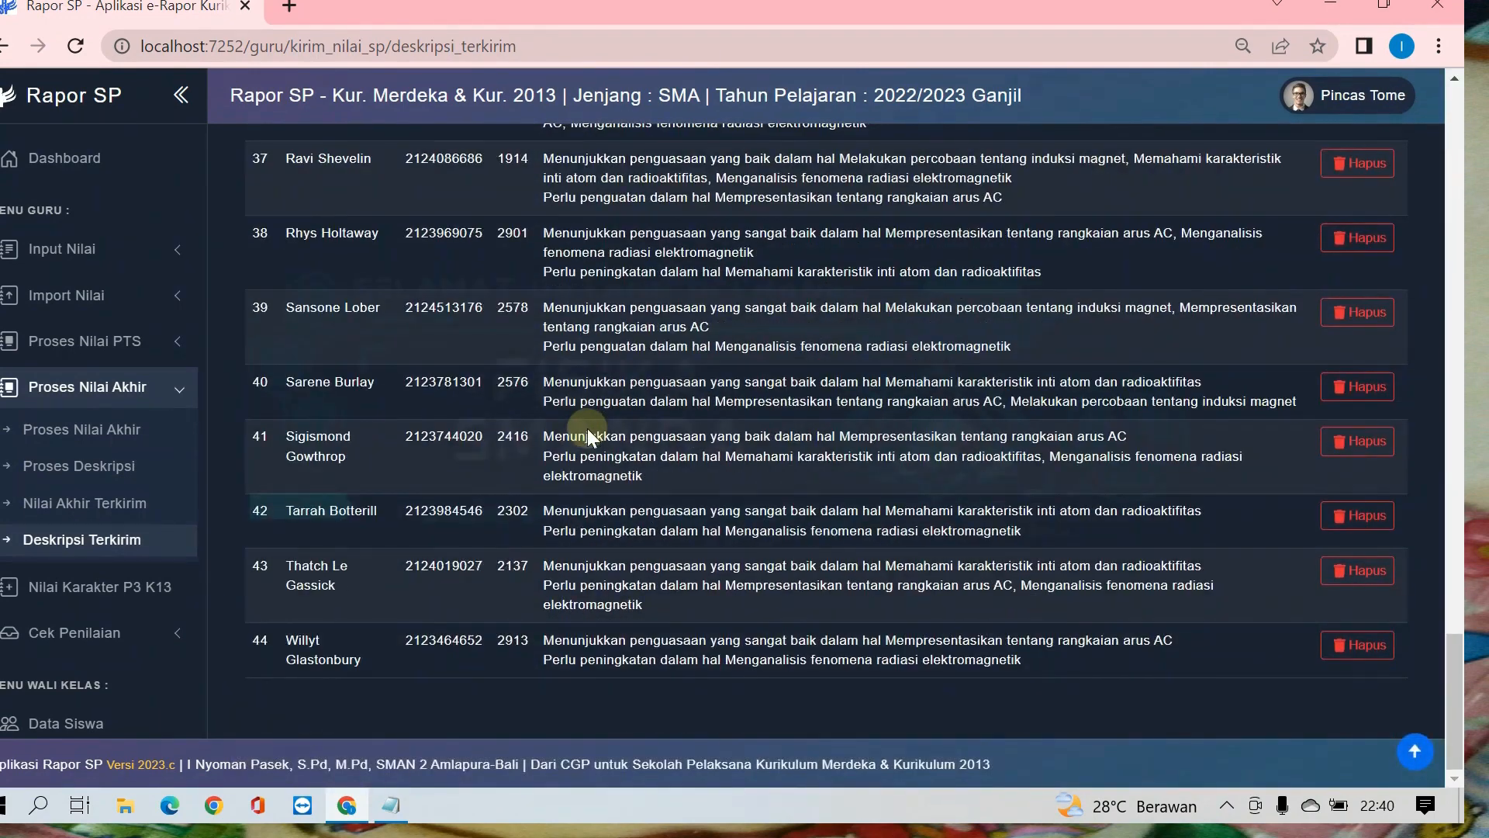
scroll(588, 428, up, 20)
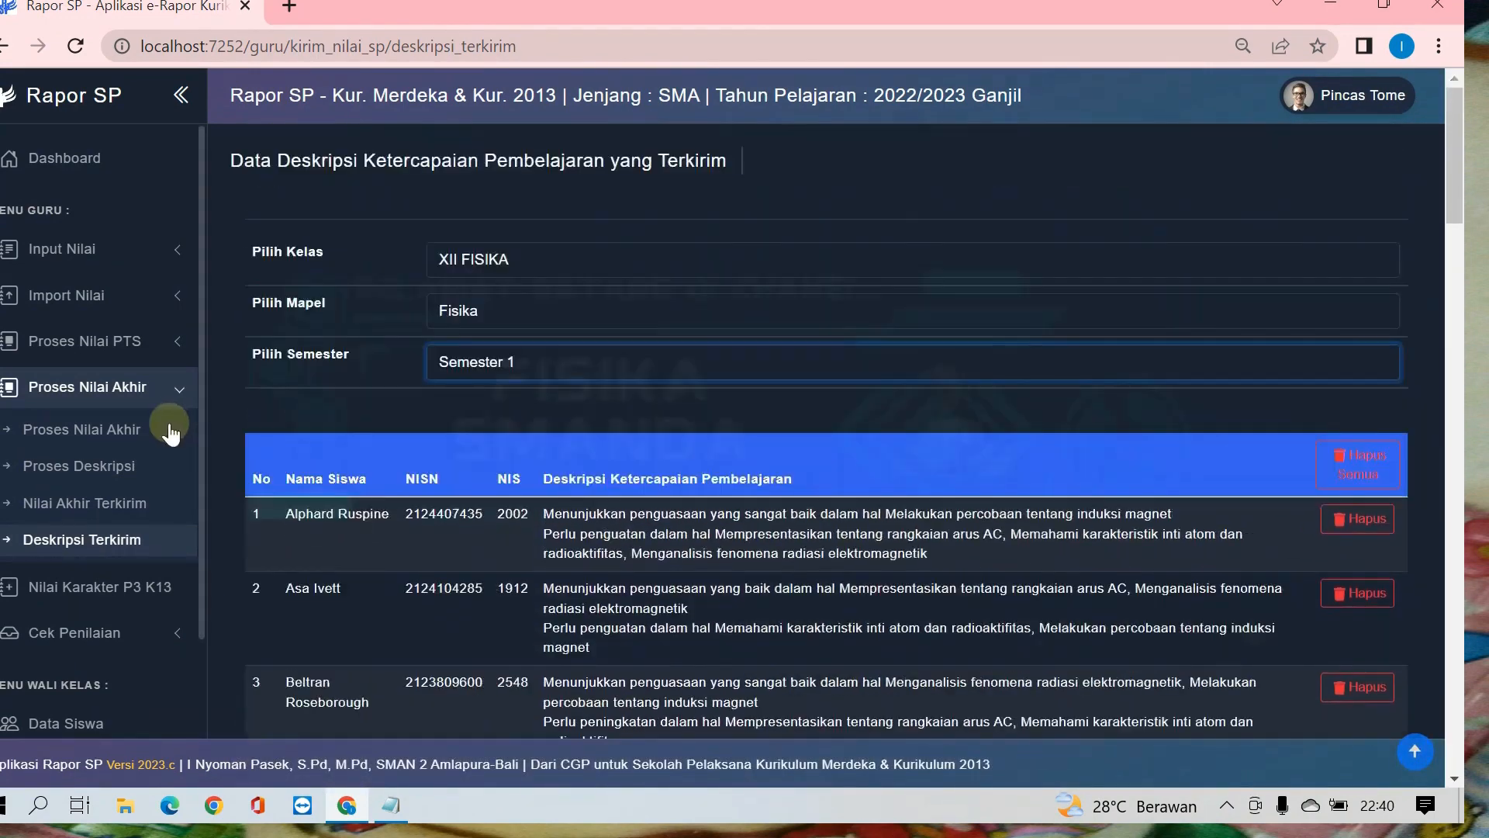
Step: Open the Status Penilaian page under Cek Penilaian to check how complete each class's assessment data is
click(86, 386)
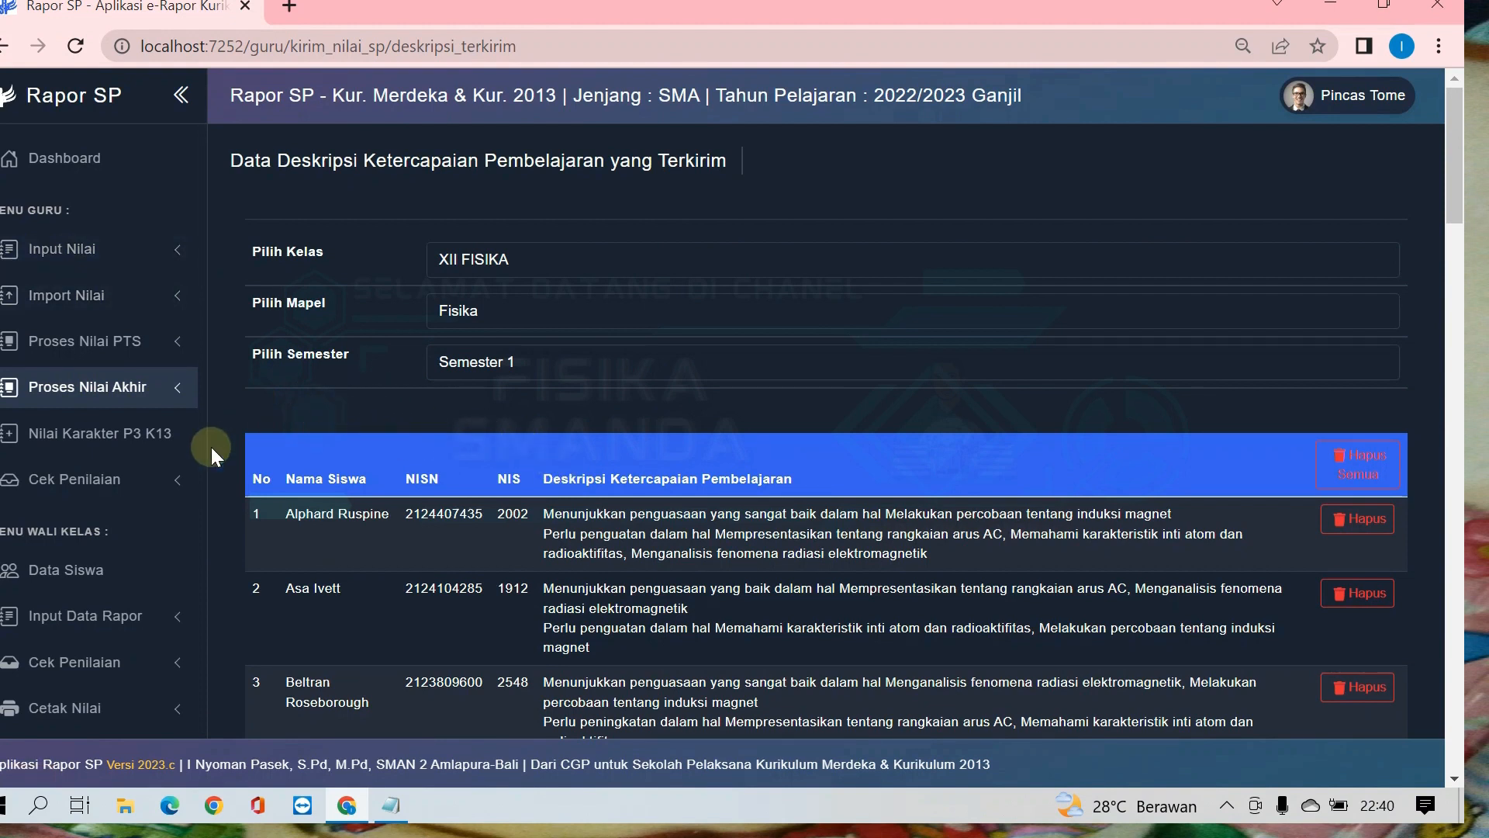
click(69, 479)
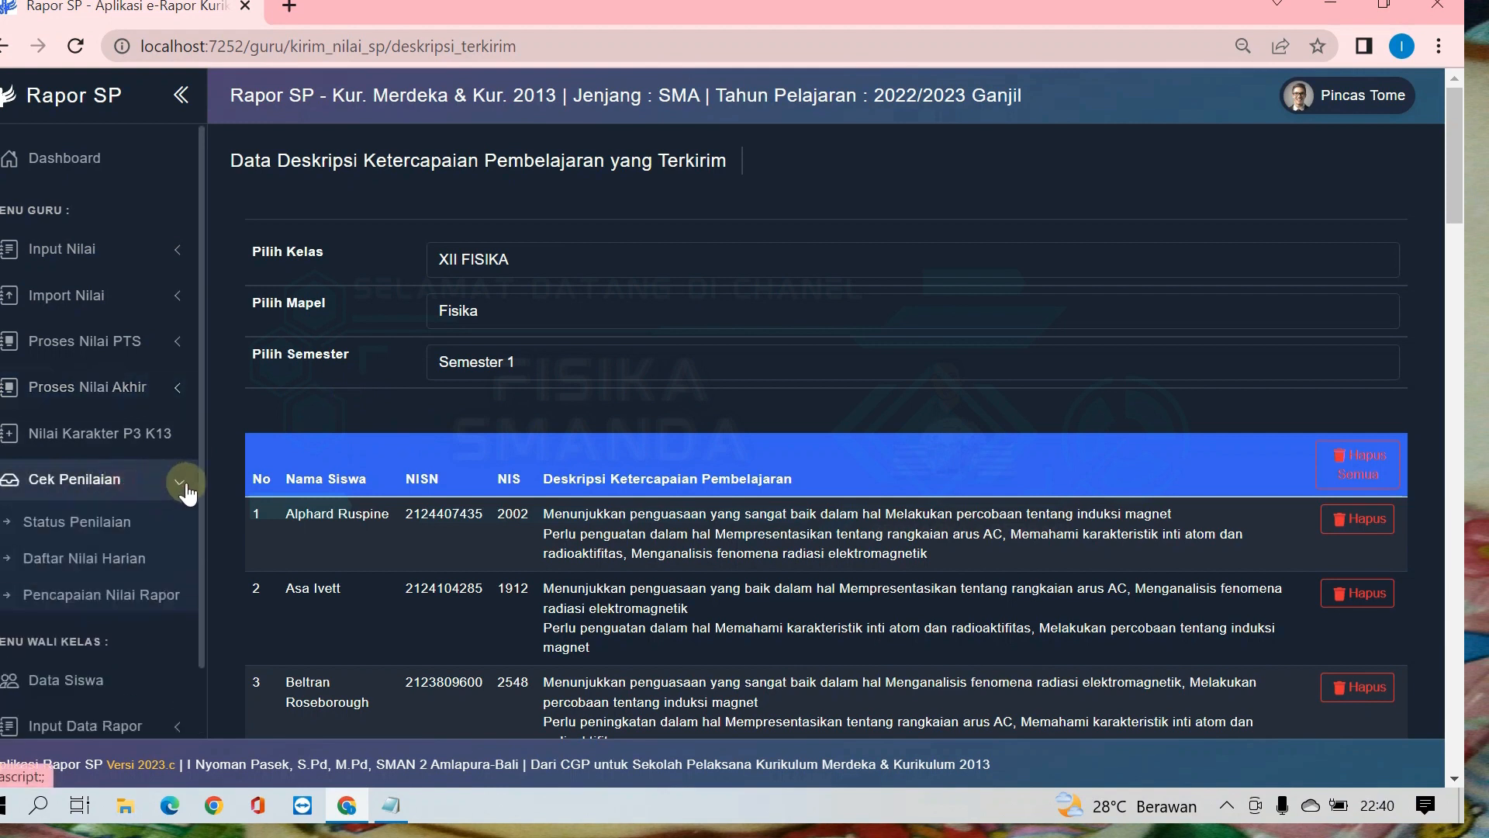
click(104, 533)
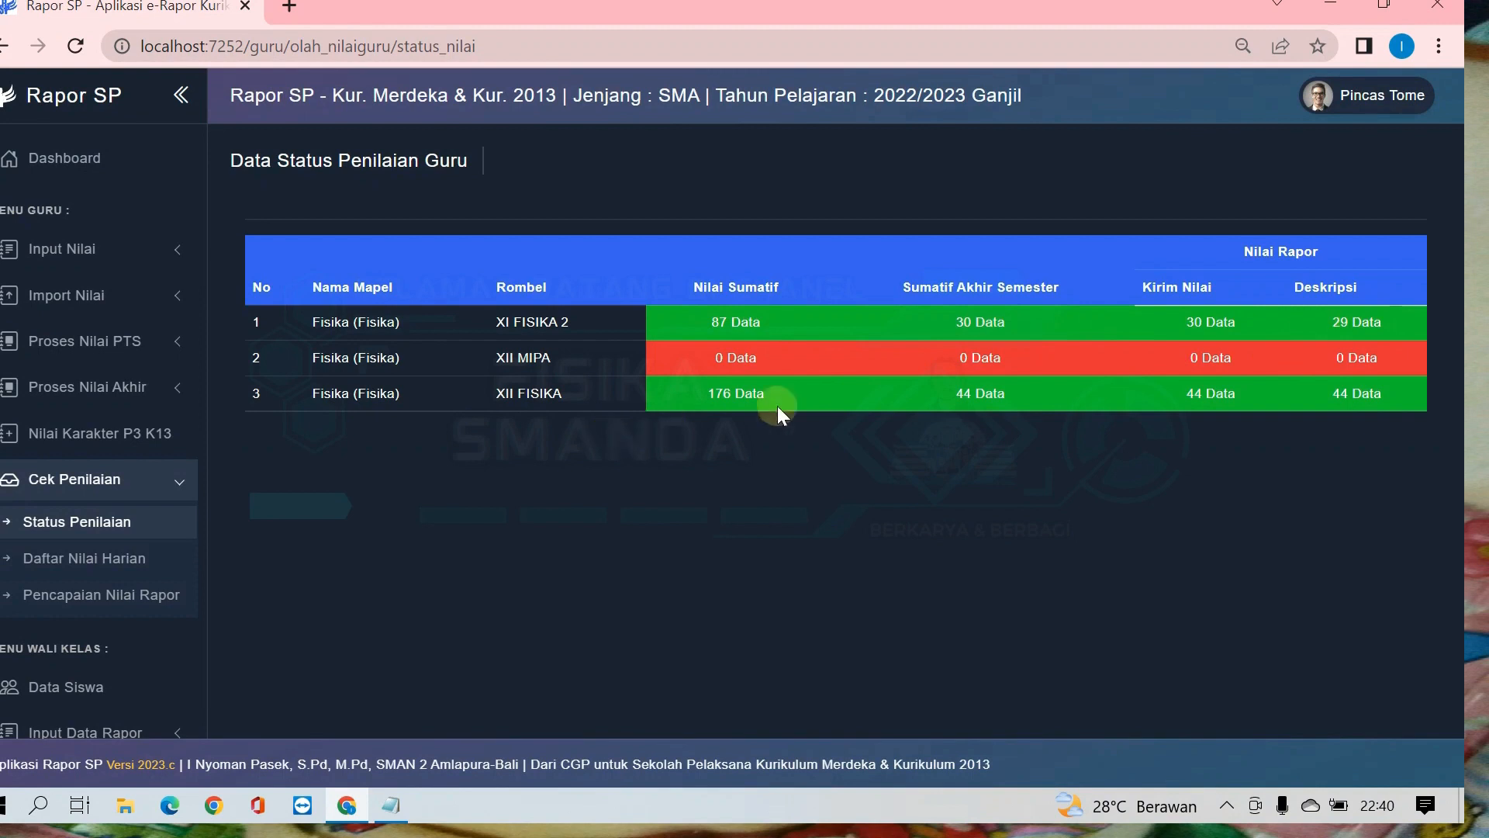
Step: Display the Daftar Nilai Harian for class XII FISIKA, subject Fisika, Semester 1, and examine the summative and SAS scores
click(129, 560)
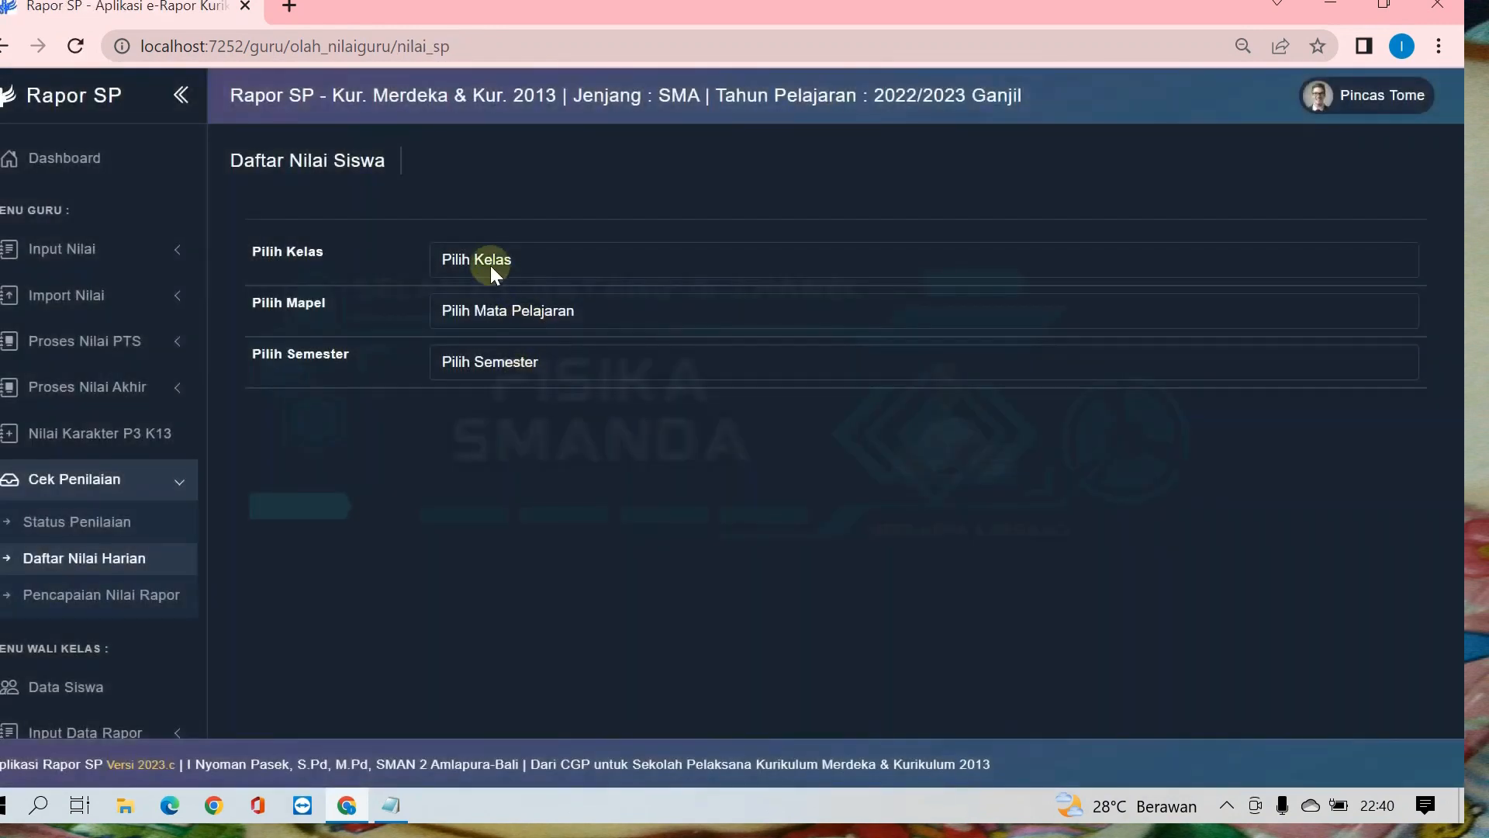
click(490, 263)
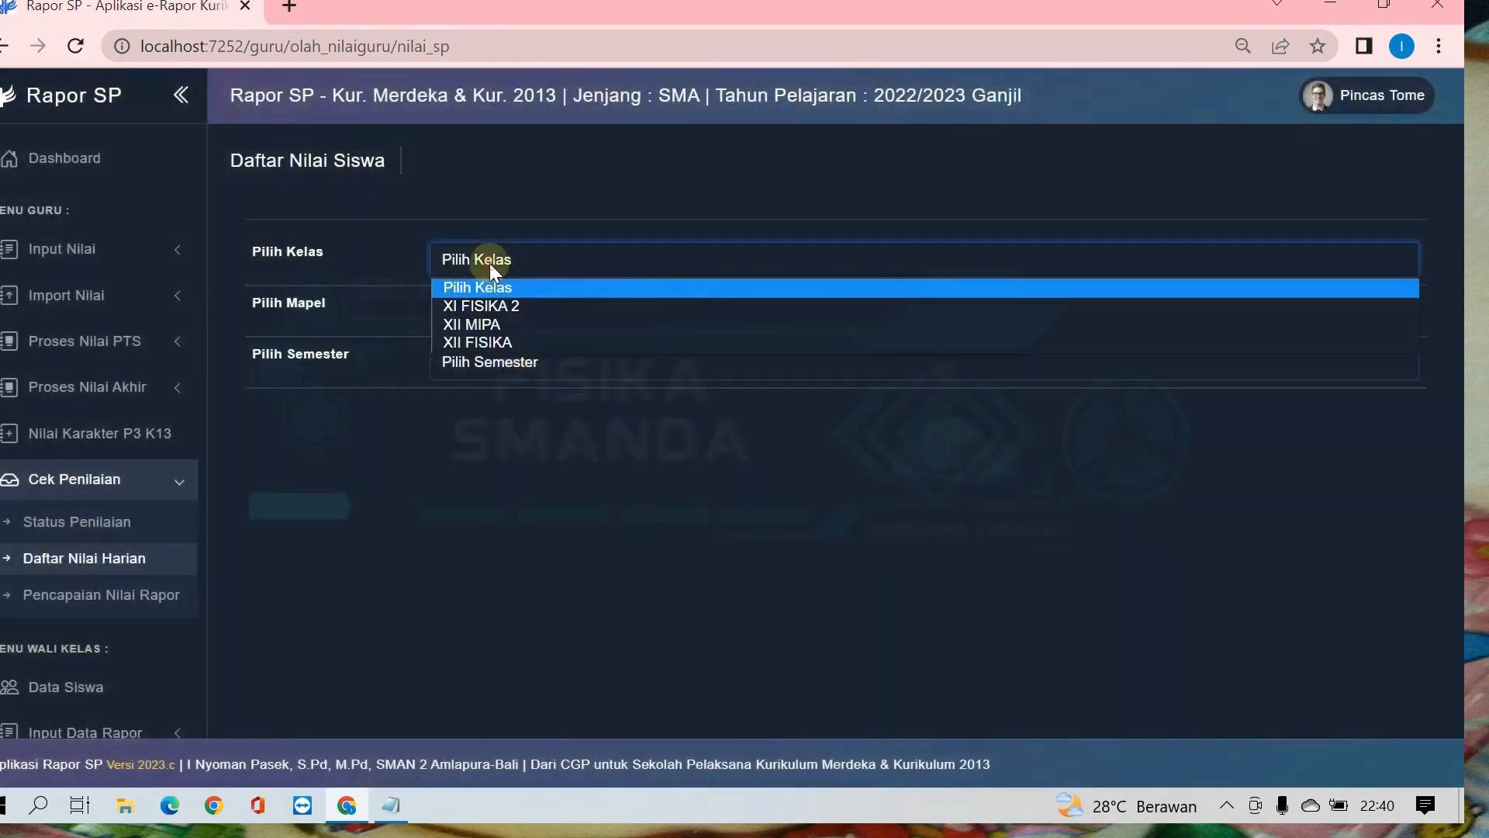
click(496, 342)
click(490, 315)
click(490, 355)
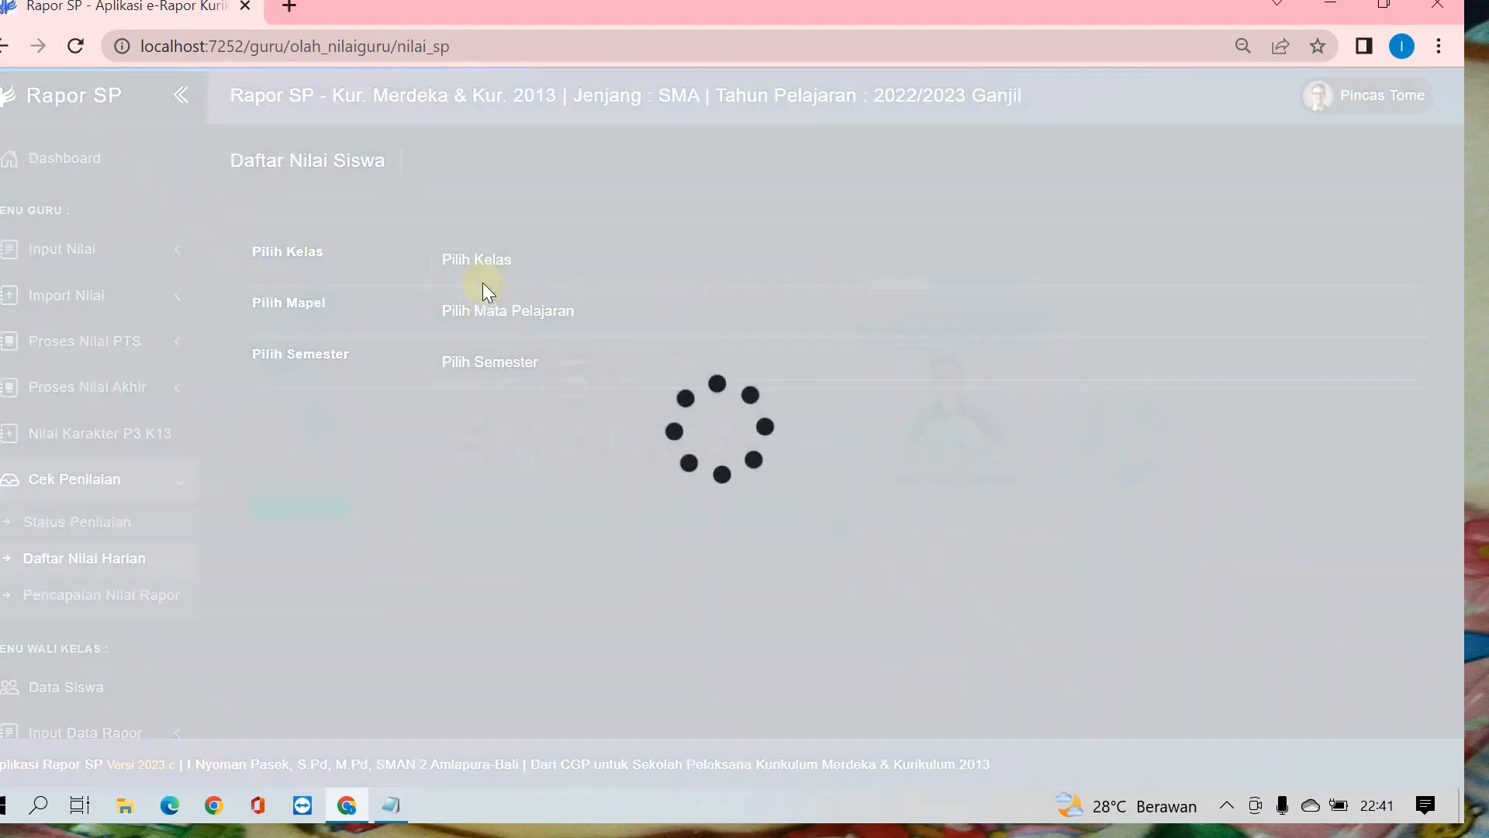
click(492, 258)
click(484, 342)
click(484, 308)
click(482, 359)
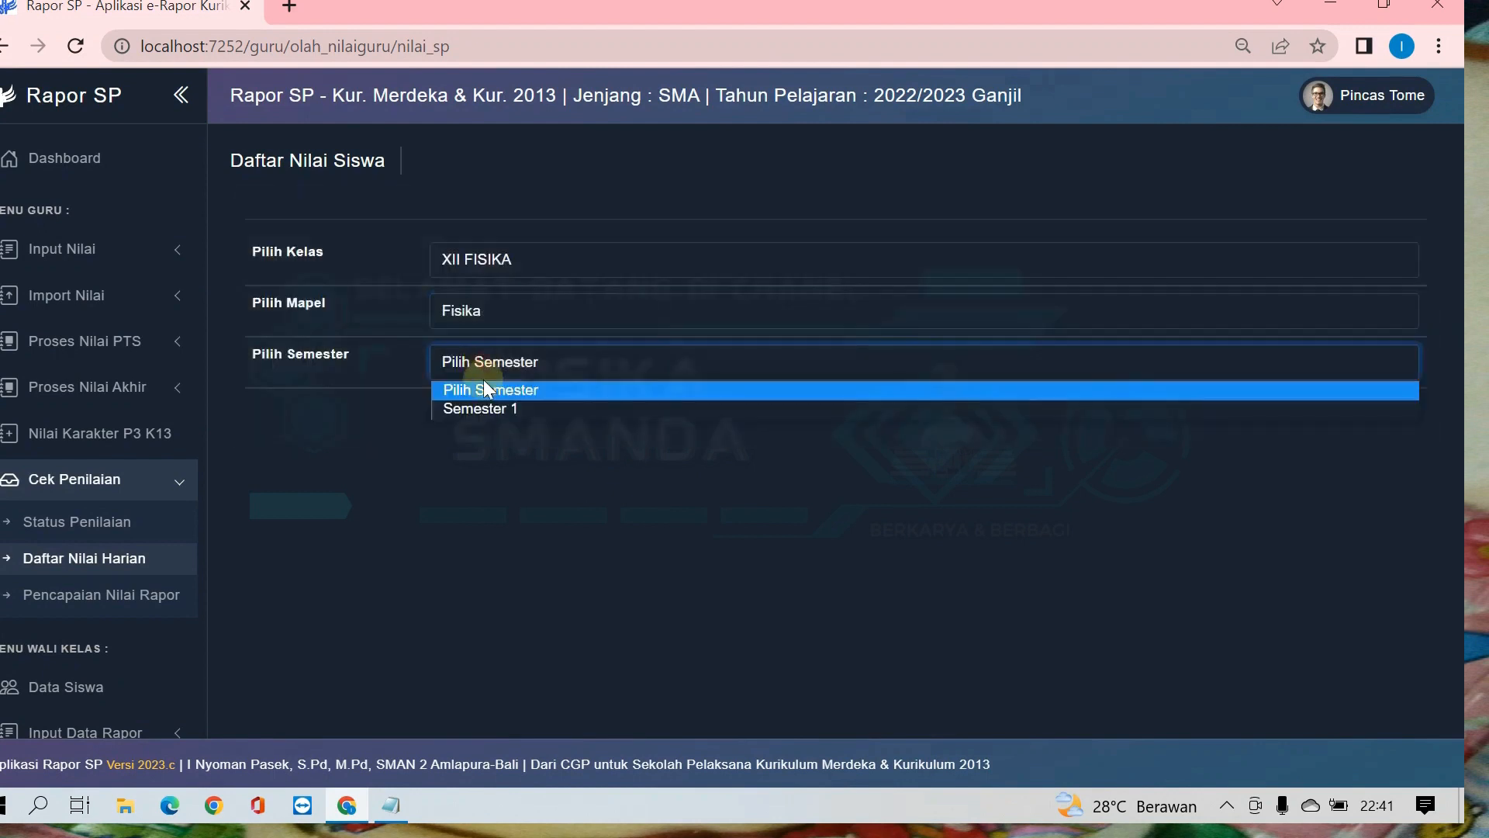
click(485, 412)
scroll(487, 402, down, 3)
scroll(488, 401, down, 2)
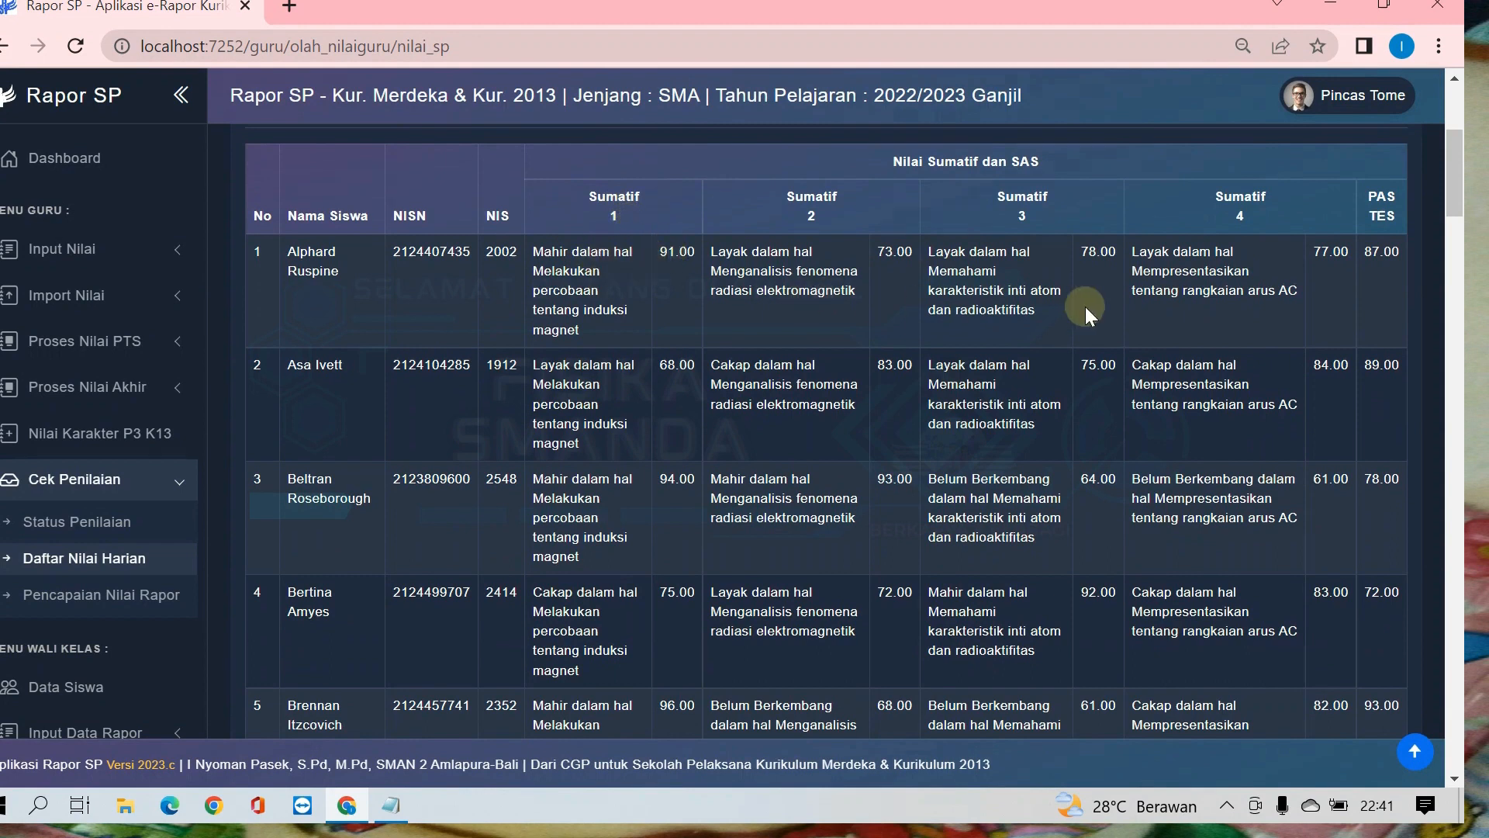
Step: Download the summative and SAS scores of class XII FISIKA and open the downloaded Excel file
scroll(1323, 304, up, 2)
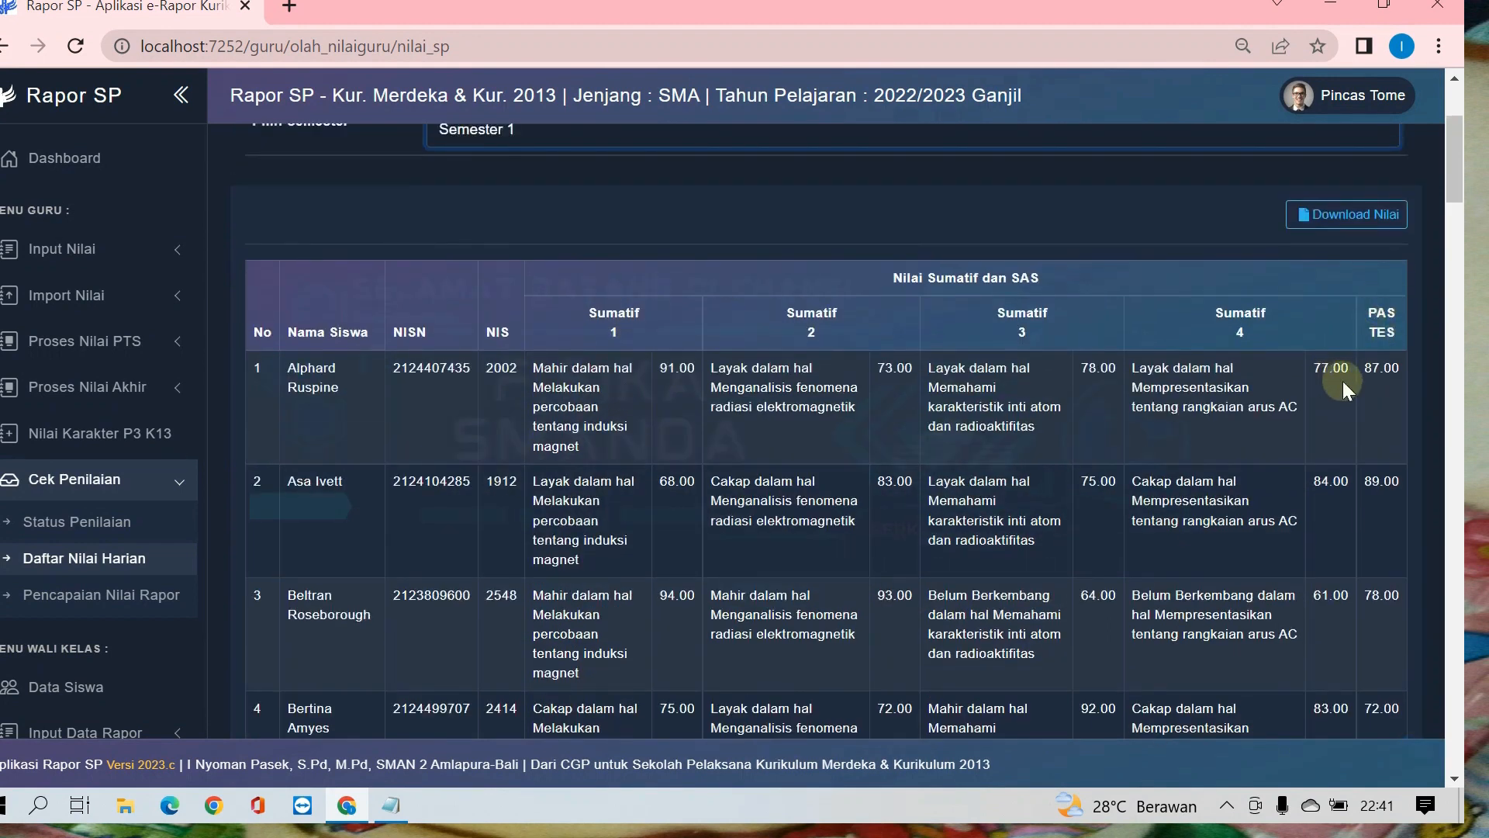
scroll(1113, 374, down, 1)
scroll(1137, 357, up, 1)
click(1337, 217)
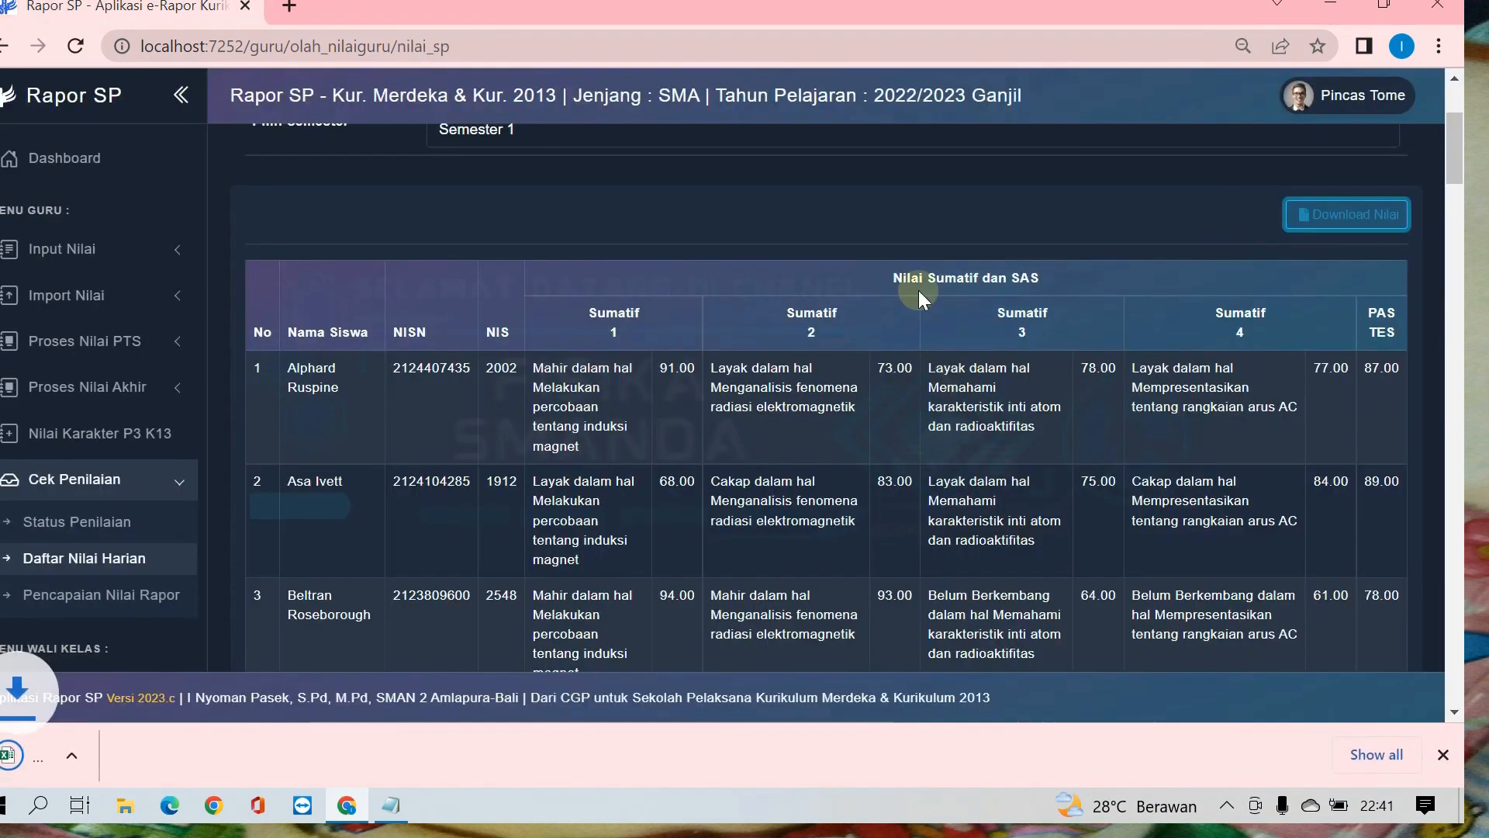
click(119, 757)
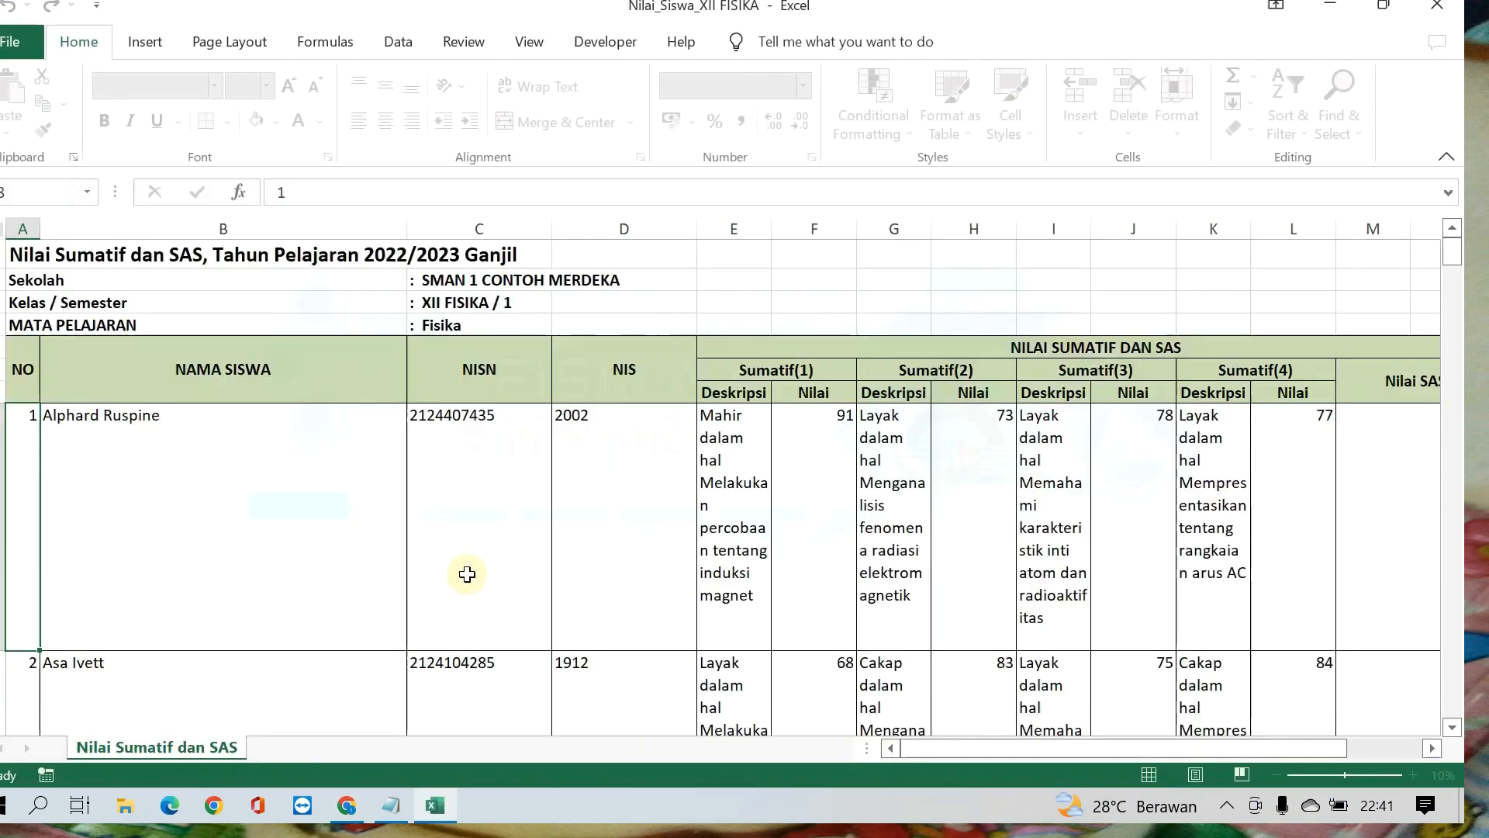
Step: Check the first student's summative descriptions and scores in the downloaded workbook, and close it
scroll(776, 500, down, 1)
click(755, 476)
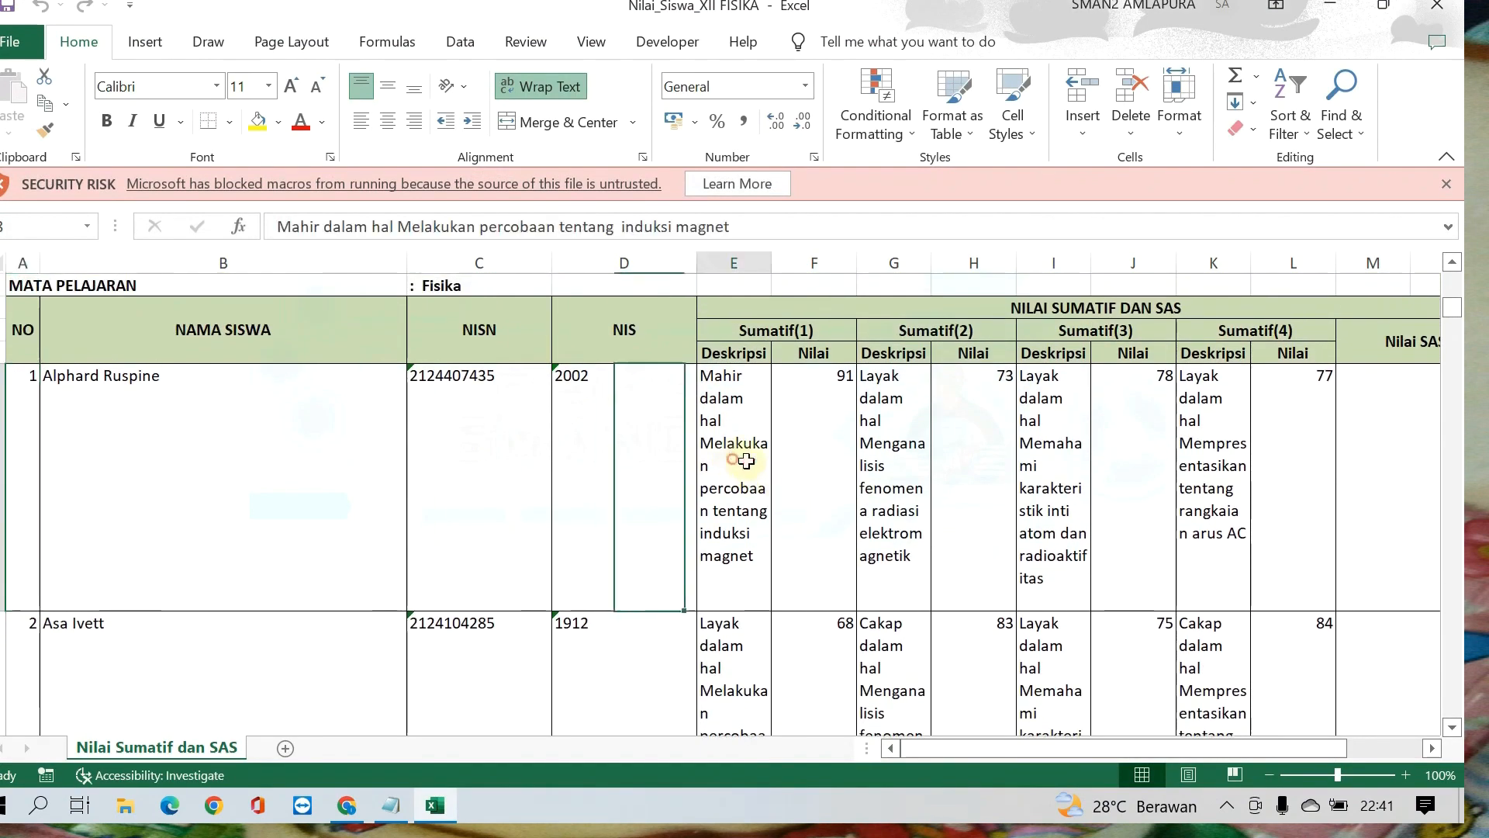
click(817, 463)
click(903, 453)
click(942, 463)
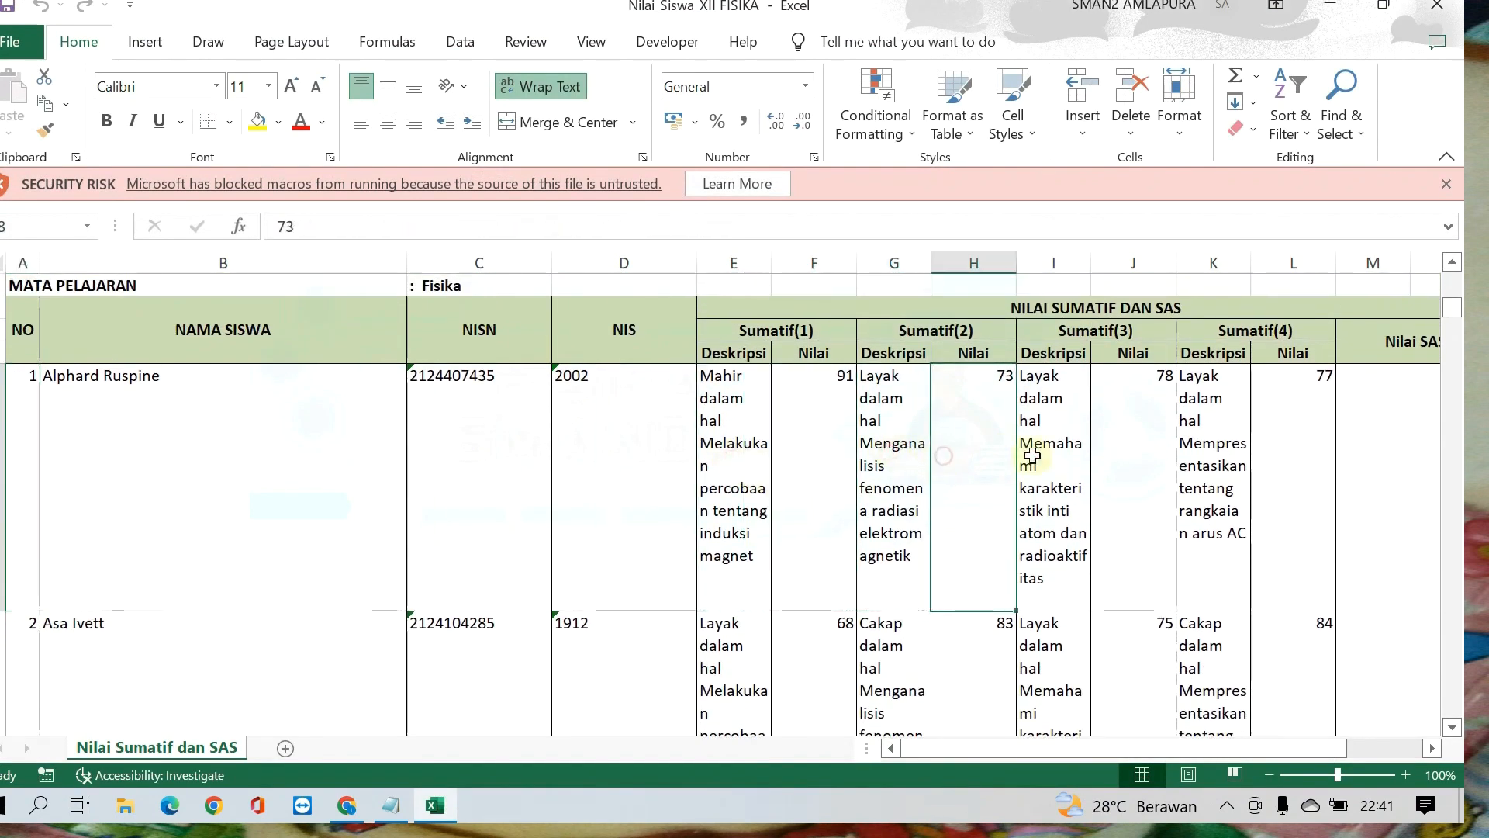
click(1044, 456)
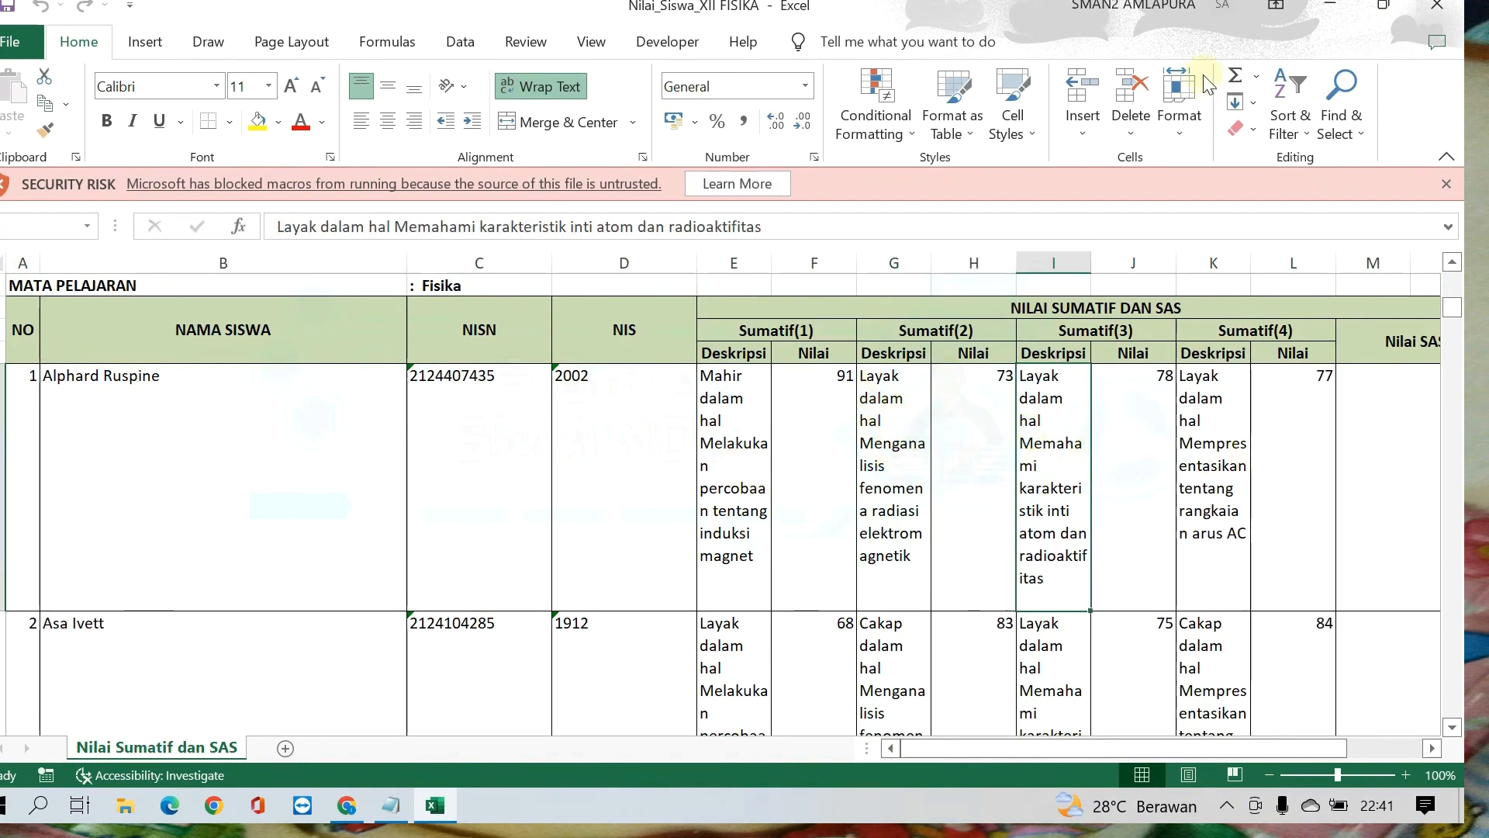
click(1438, 14)
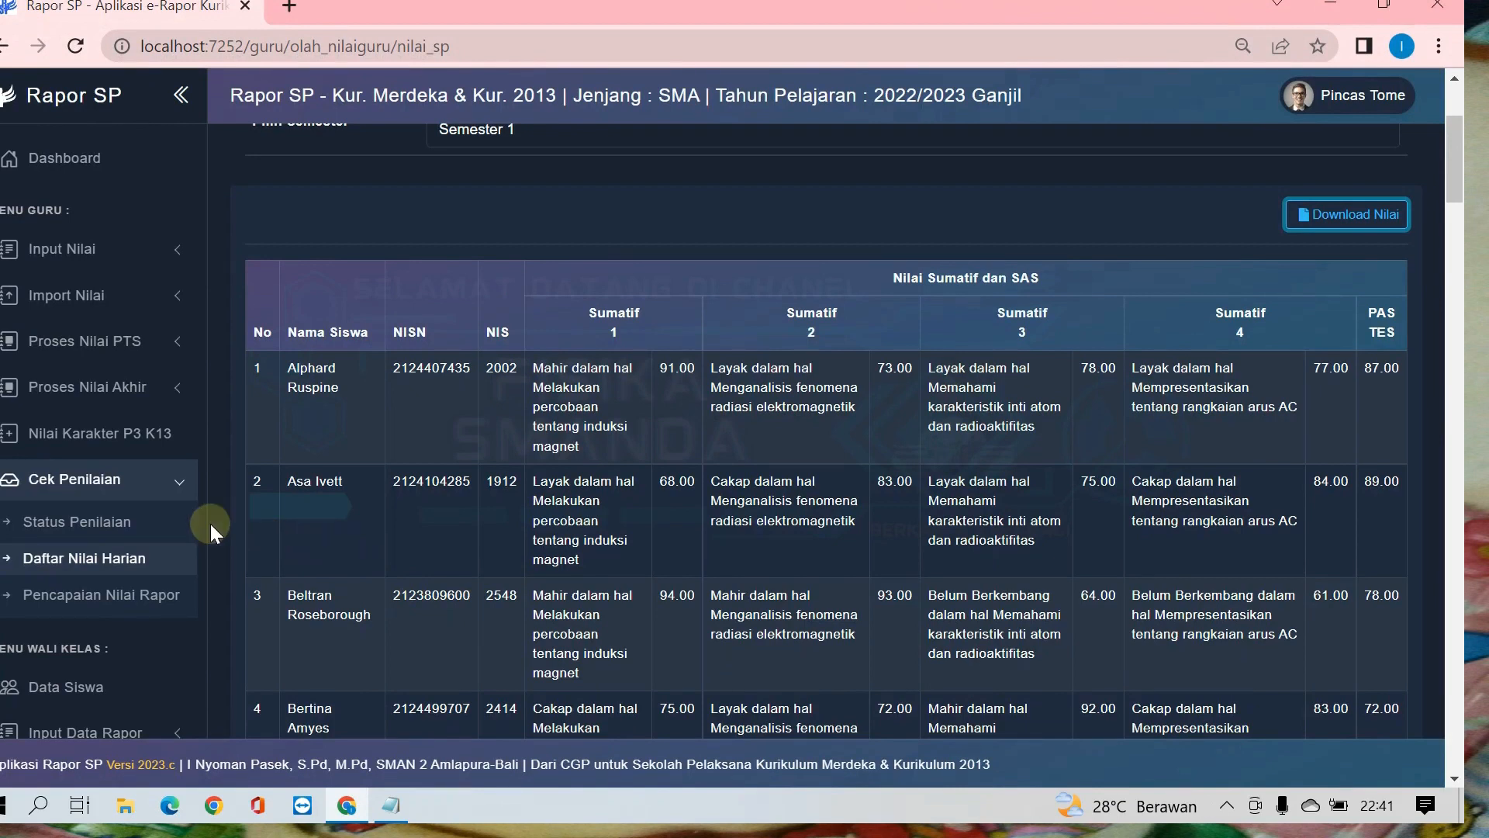
Step: Open Pencapaian Nilai Rapor for class XII FISIKA, subject Fisika, with the data type Perkembangan Nilai Rapor, and check the semester scores
click(121, 602)
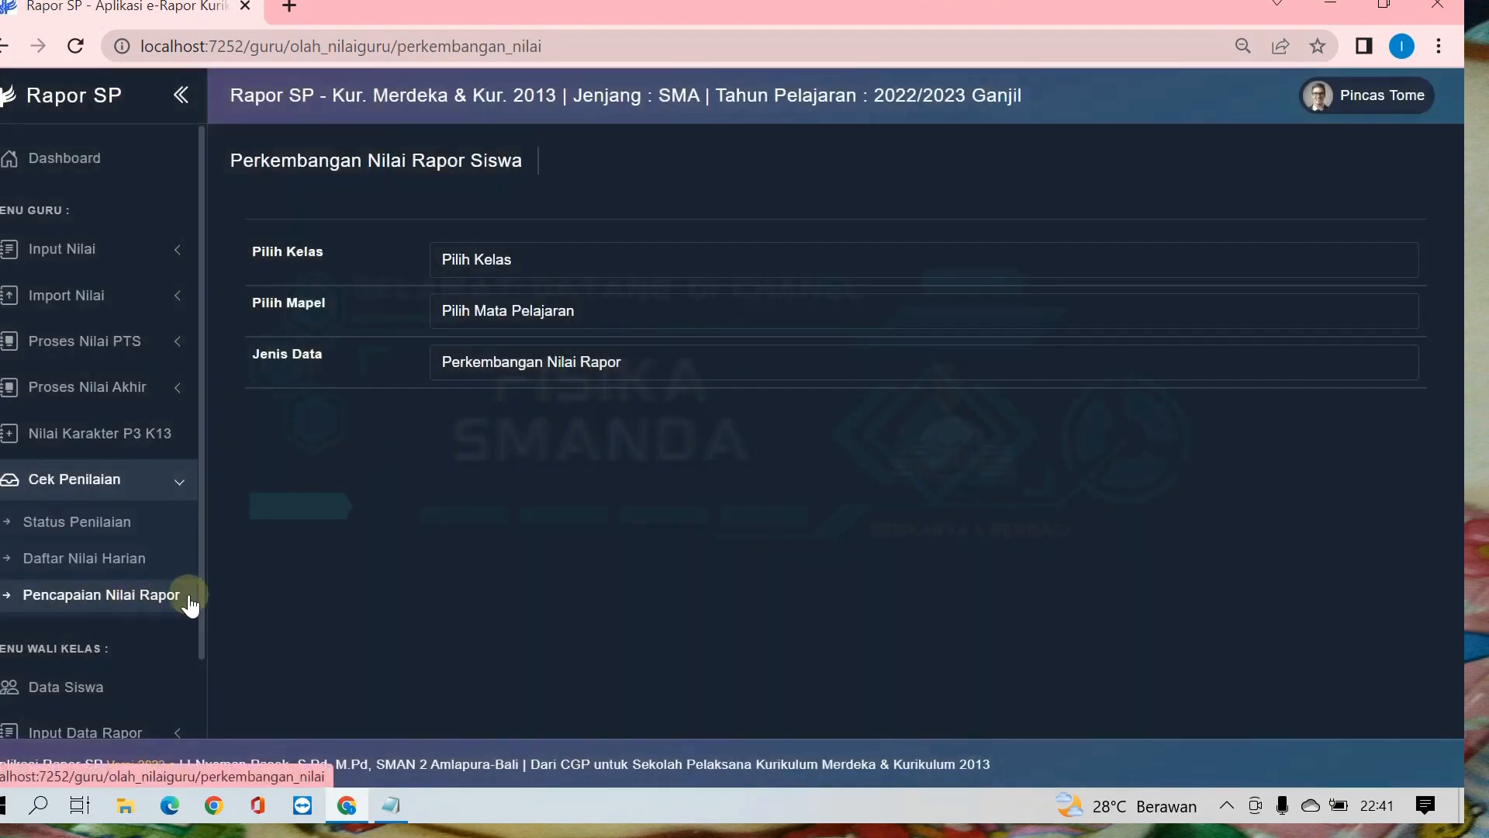
click(508, 272)
click(495, 341)
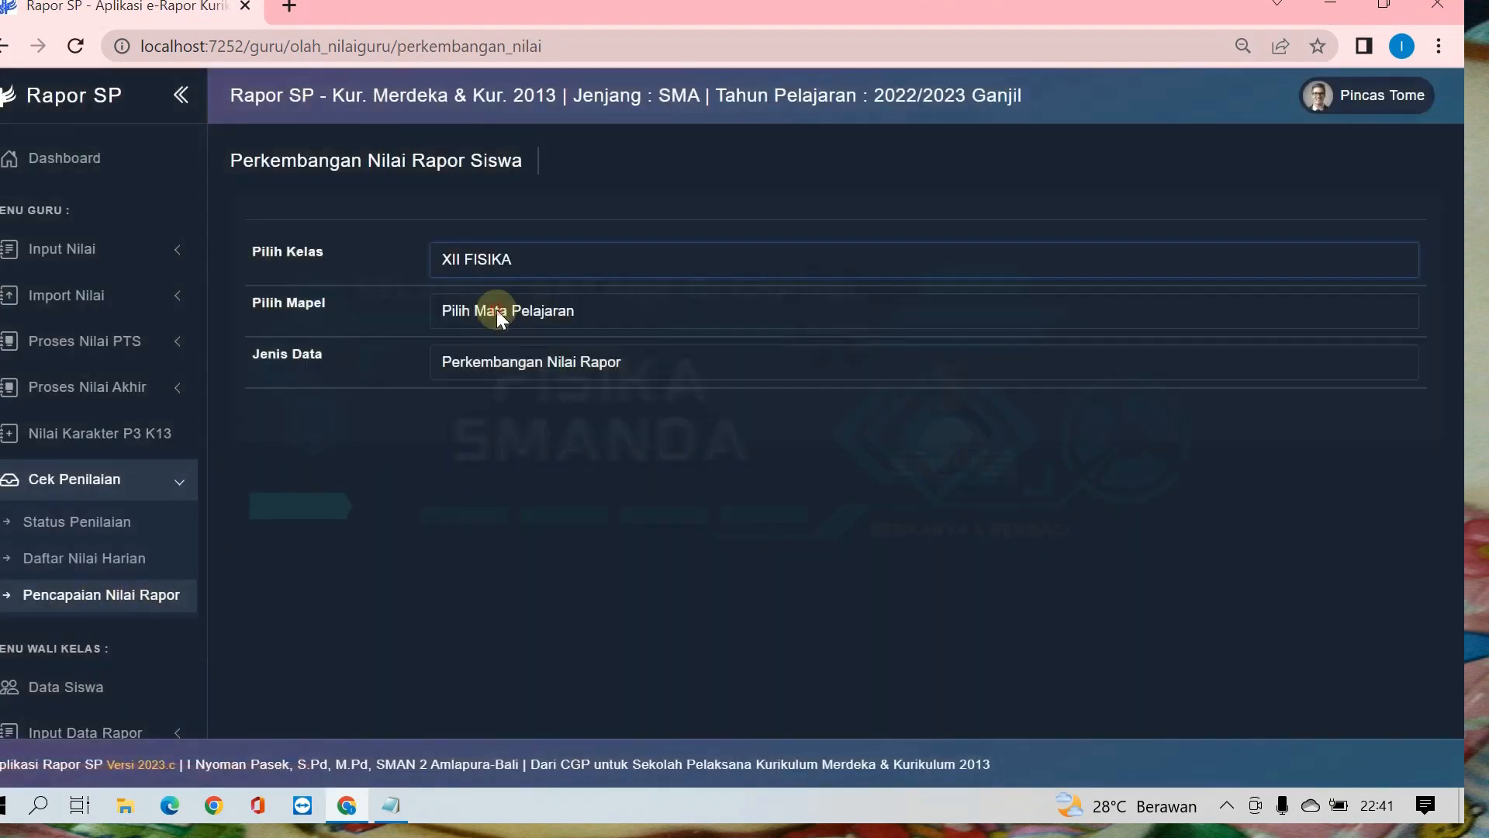
click(502, 306)
click(502, 356)
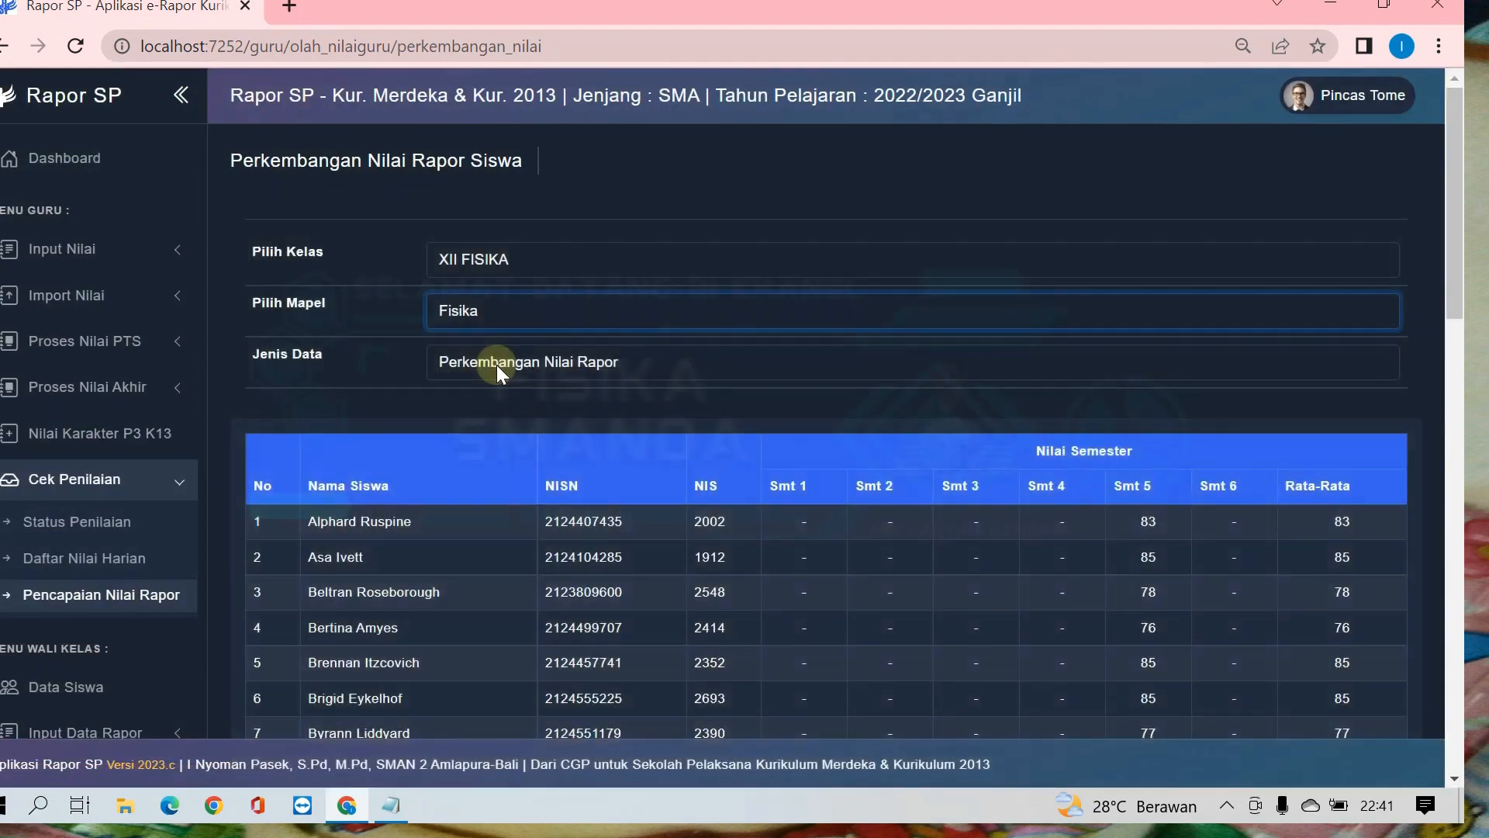
click(497, 365)
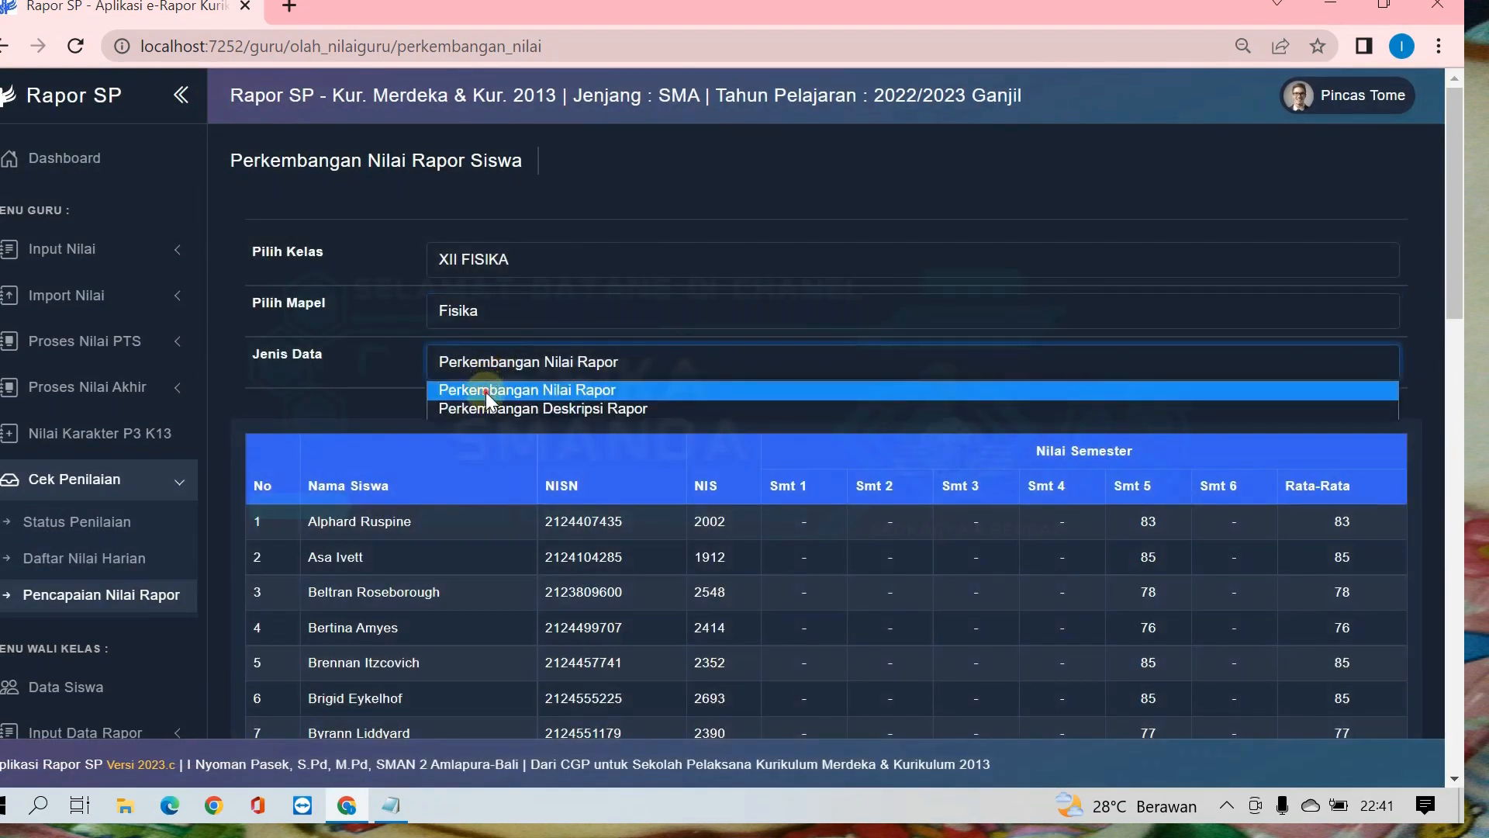
click(487, 392)
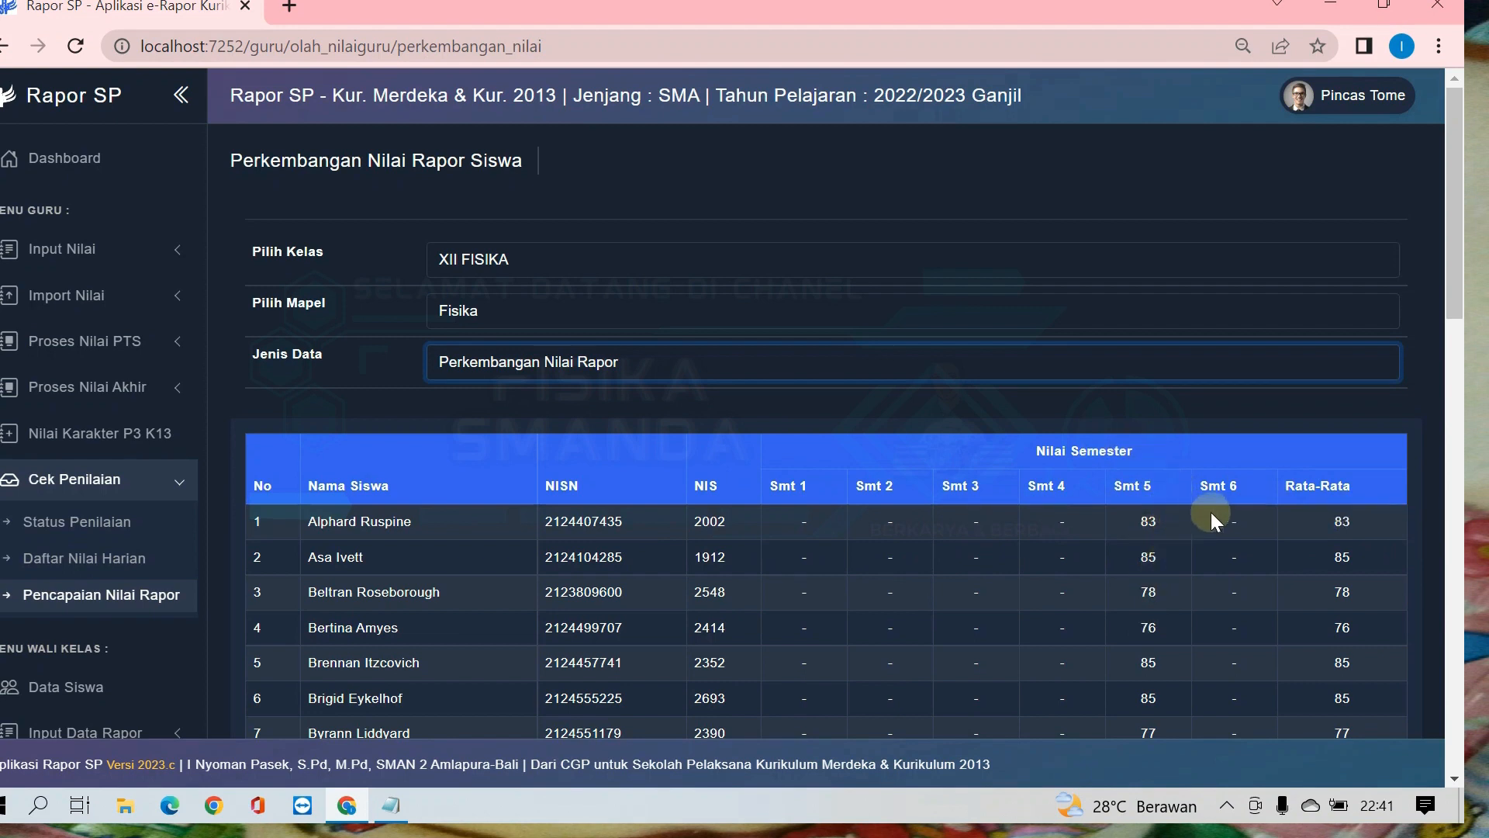
Step: Switch the data type to Perkembangan Deskripsi Rapor and examine the competency descriptions per semester
click(583, 358)
click(561, 409)
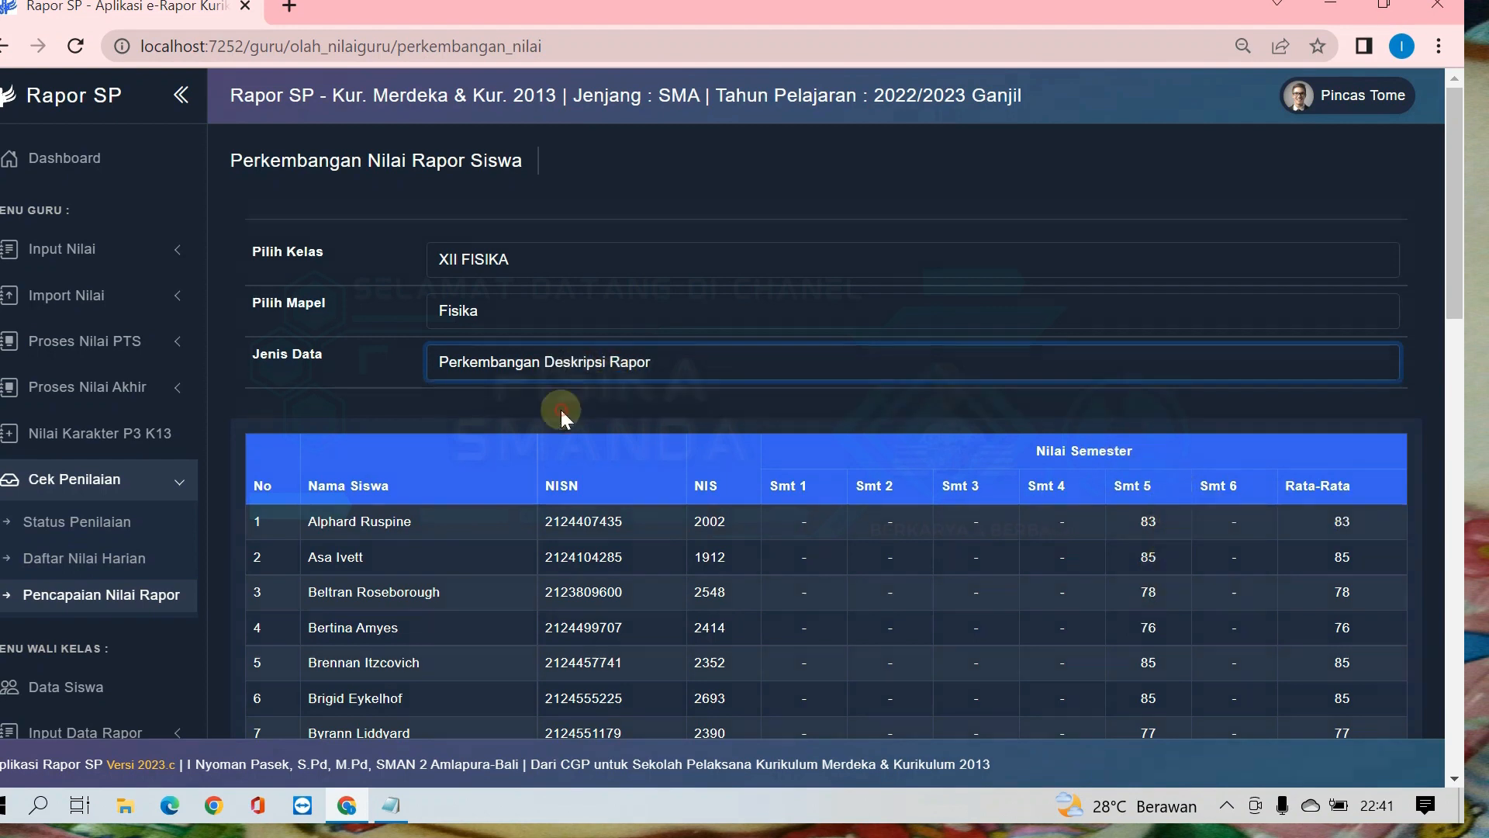
scroll(1039, 481, down, 2)
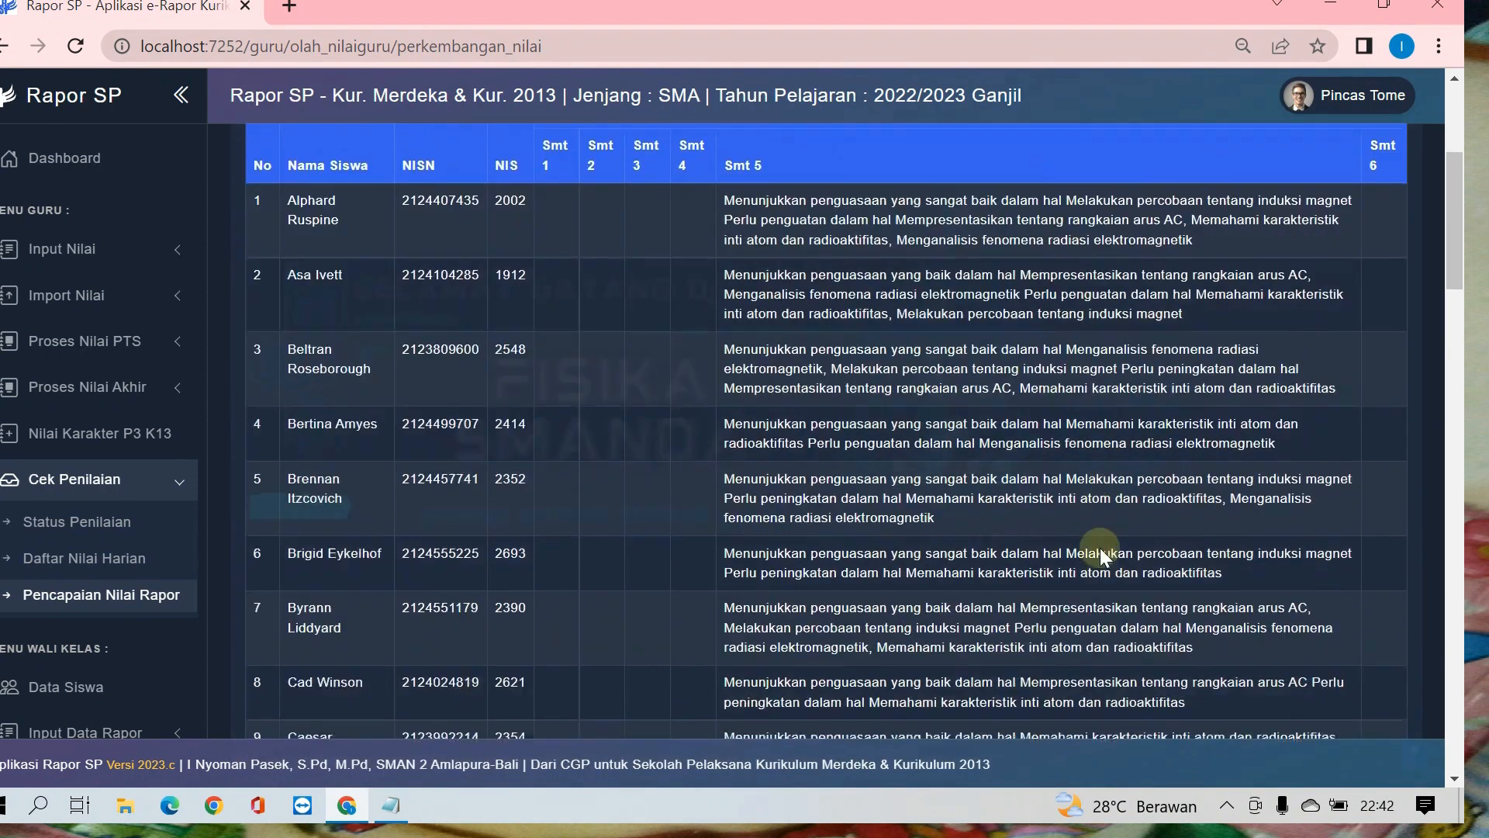
scroll(1101, 547, up, 2)
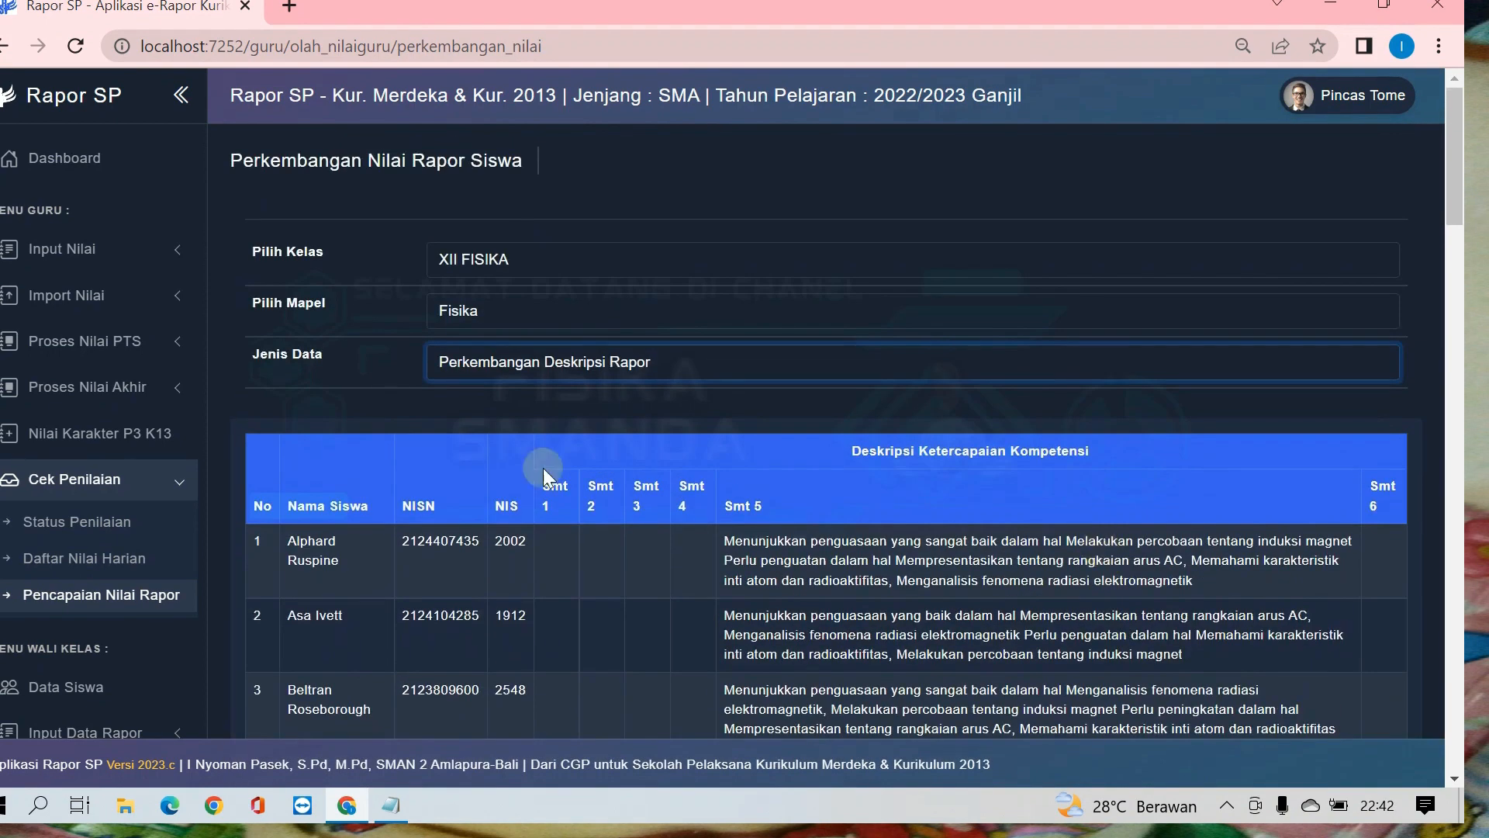
click(135, 480)
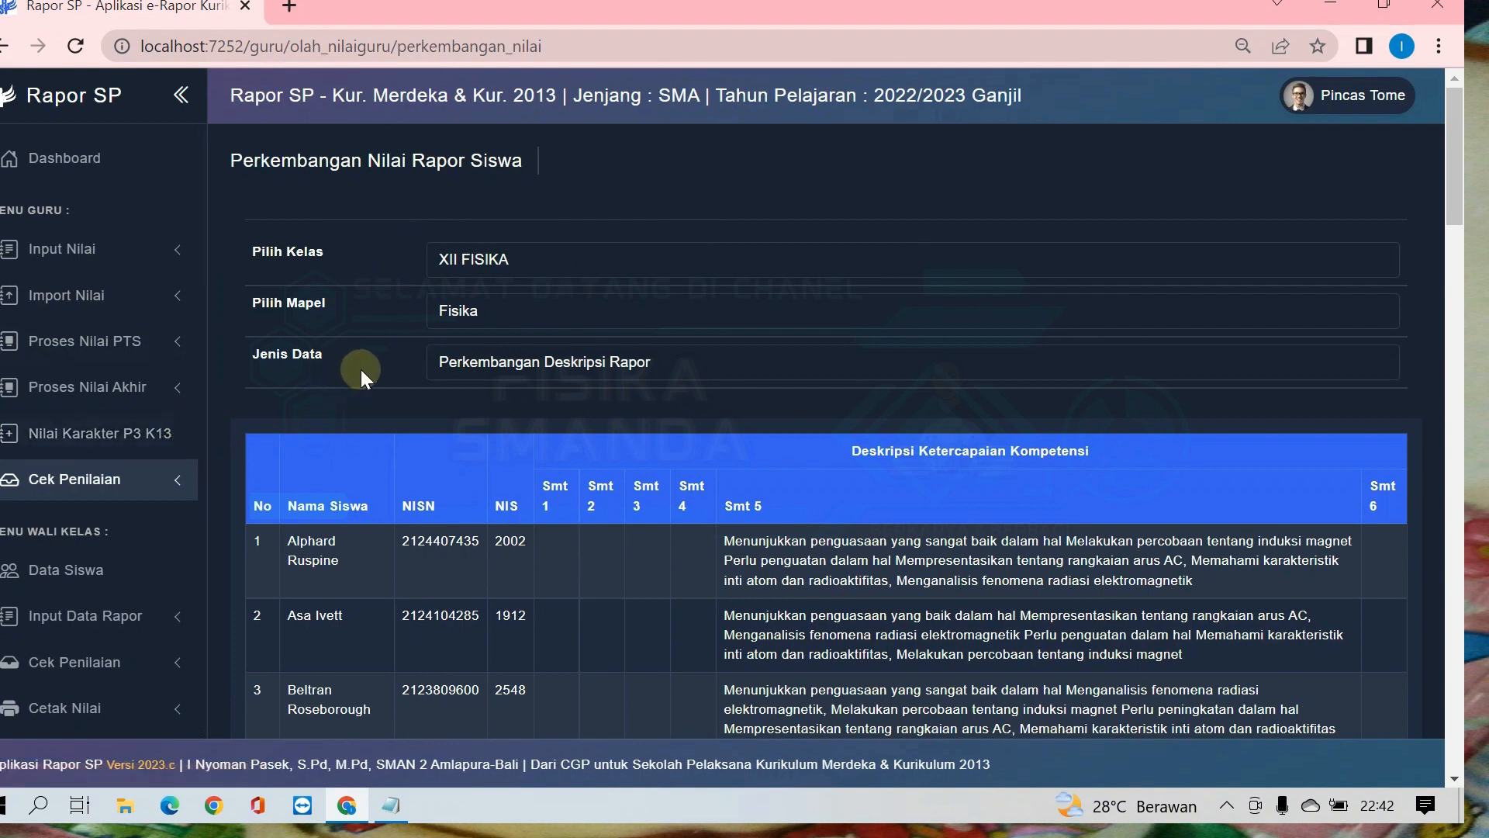
Step: Open Nilai Karakter P3 K13 for class XII FISIKA, Semester 1, dimension Beriman, Bertakwa Kepada Tuhan Yang Maha Esa, dan Berakhlak Mulia
click(68, 439)
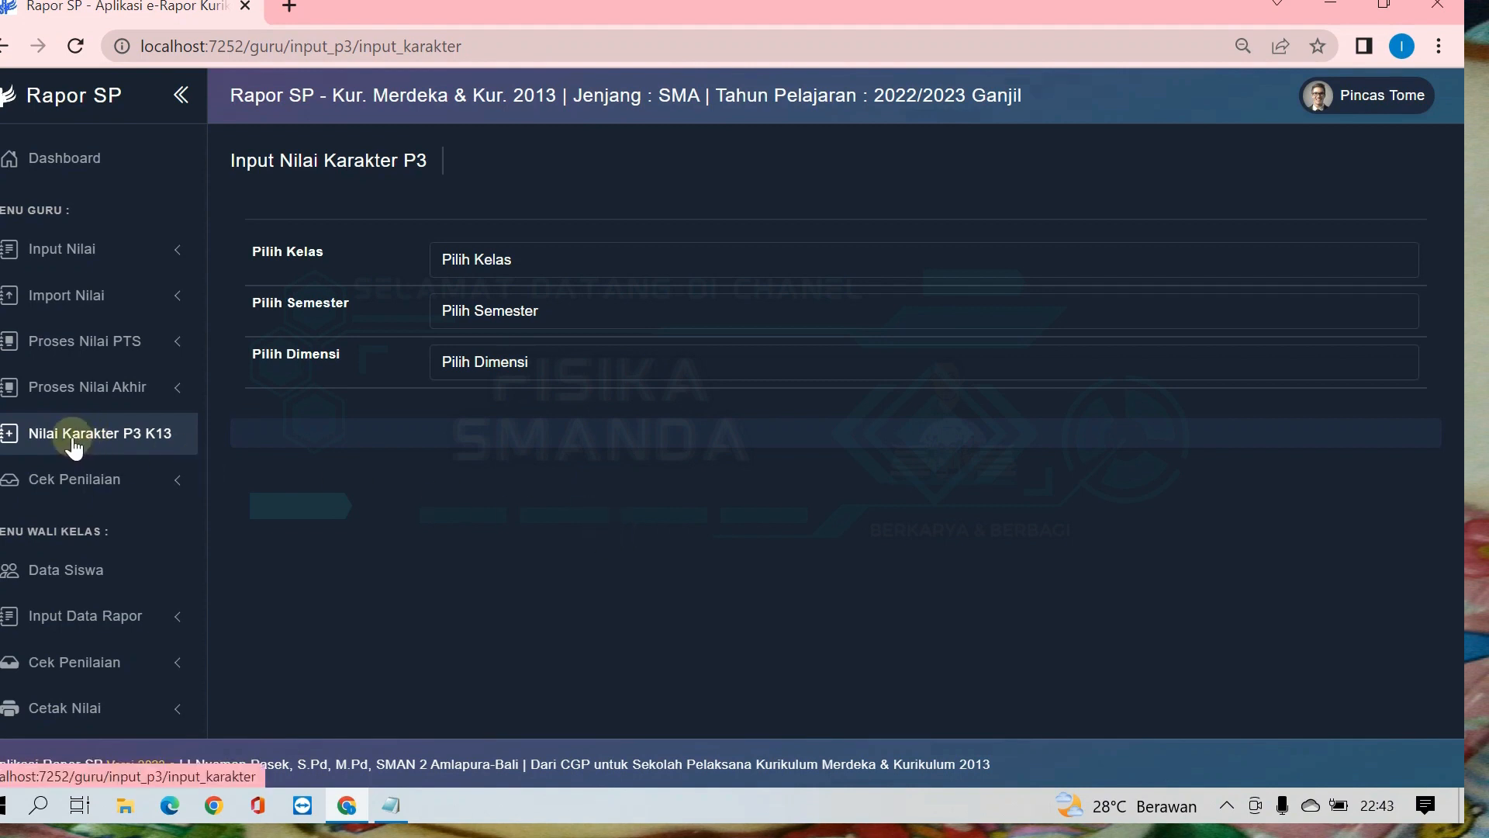
click(81, 439)
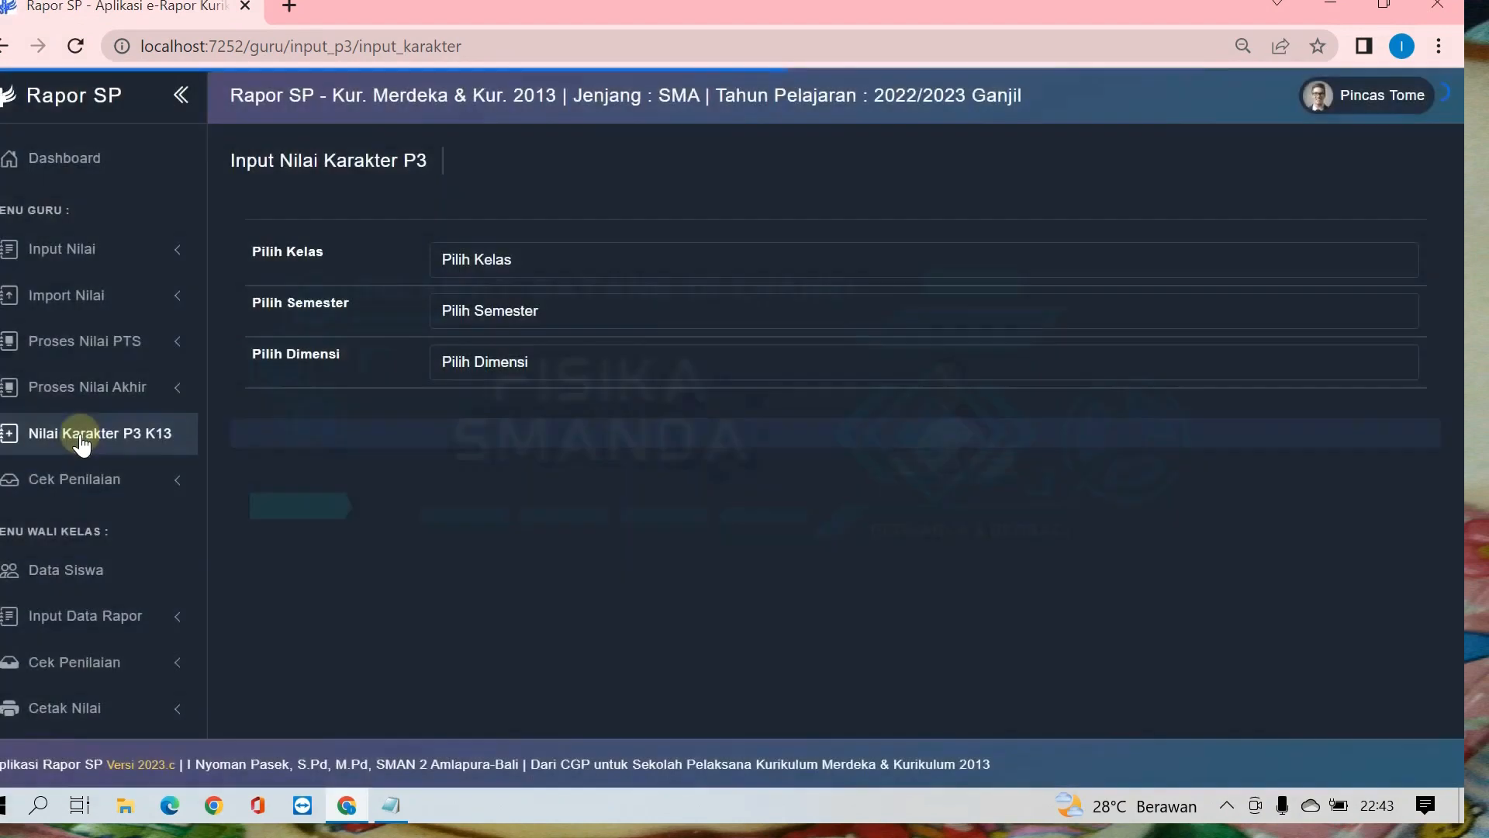
click(481, 261)
click(482, 344)
click(483, 310)
click(478, 359)
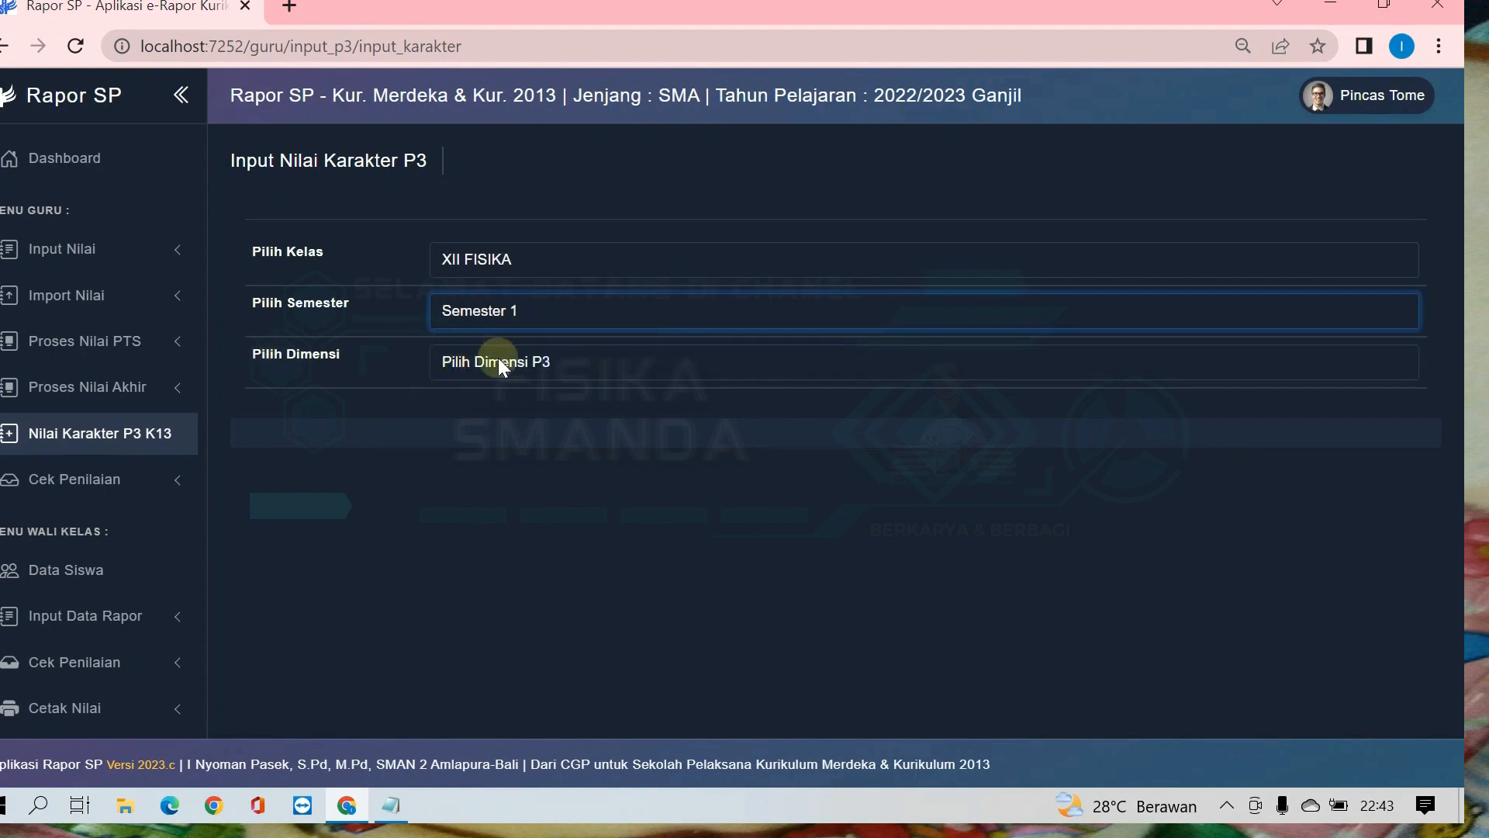
click(499, 361)
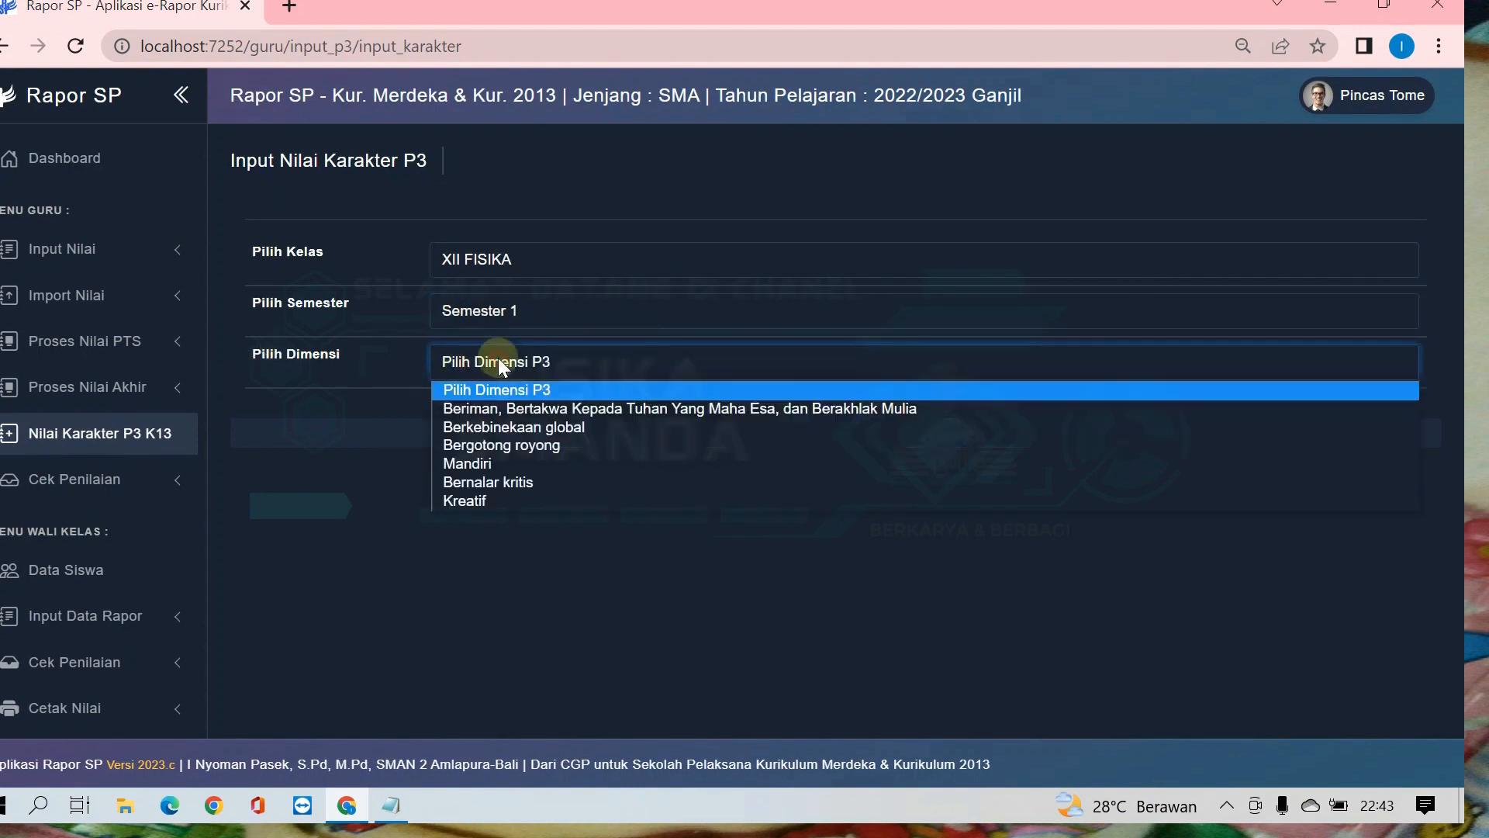
click(478, 411)
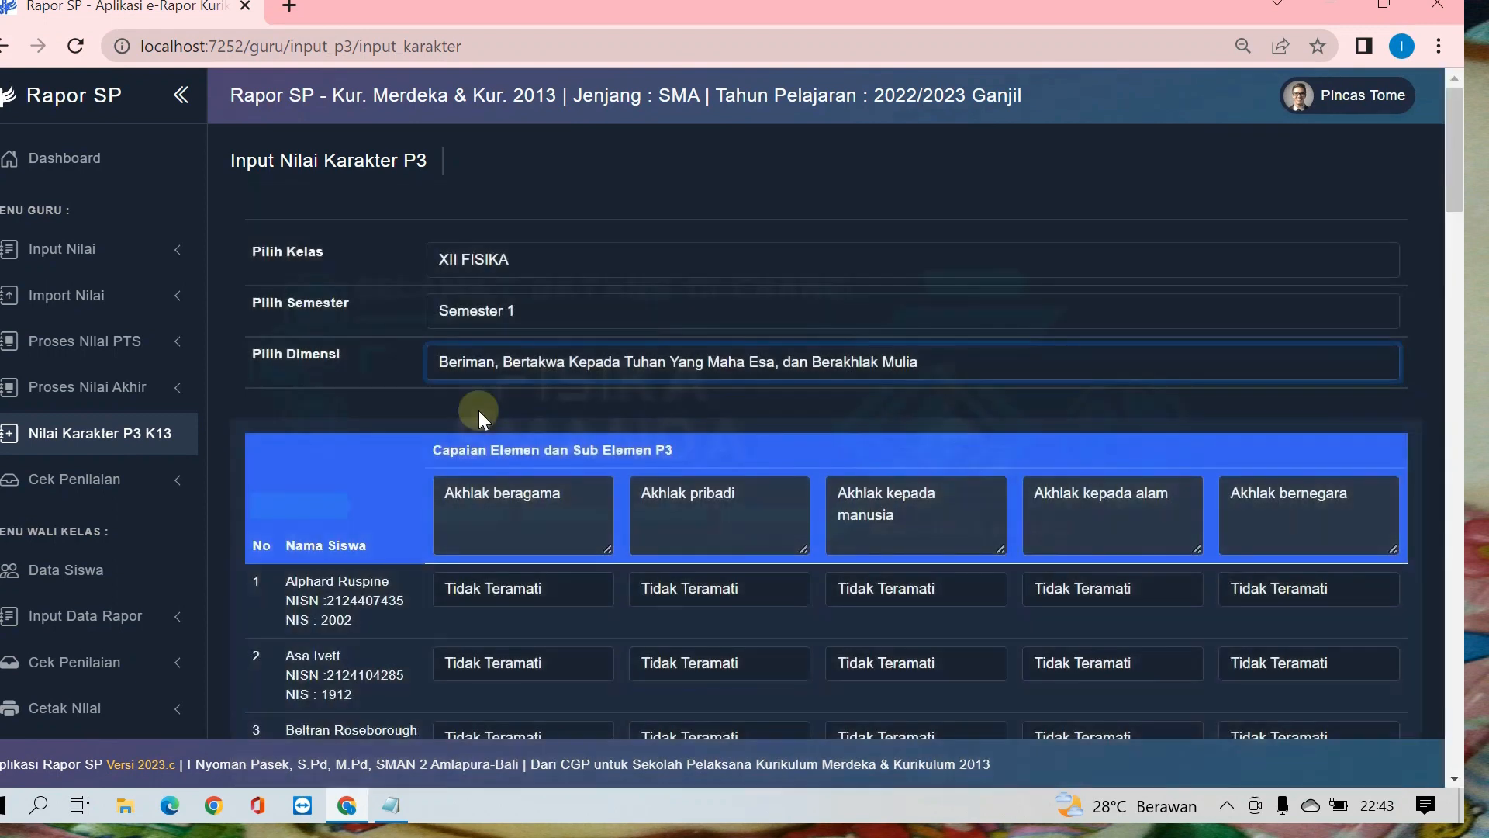
Step: Review the dimension's sub-elements and set the first student's Akhlak beragama to Berkembang Sesuai Harapan
scroll(489, 409, down, 2)
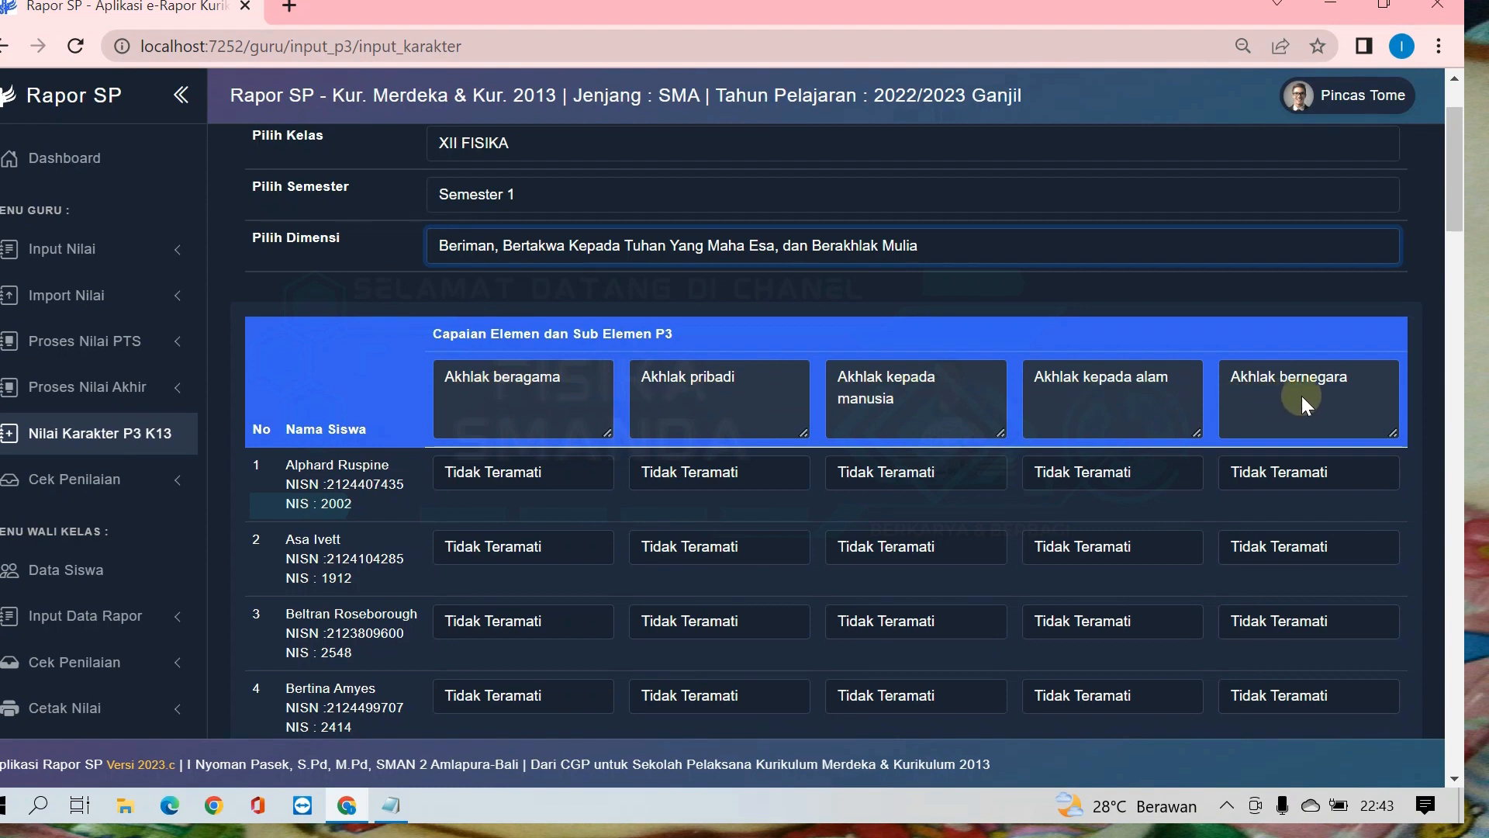
scroll(1323, 393, down, 3)
scroll(1323, 393, up, 1)
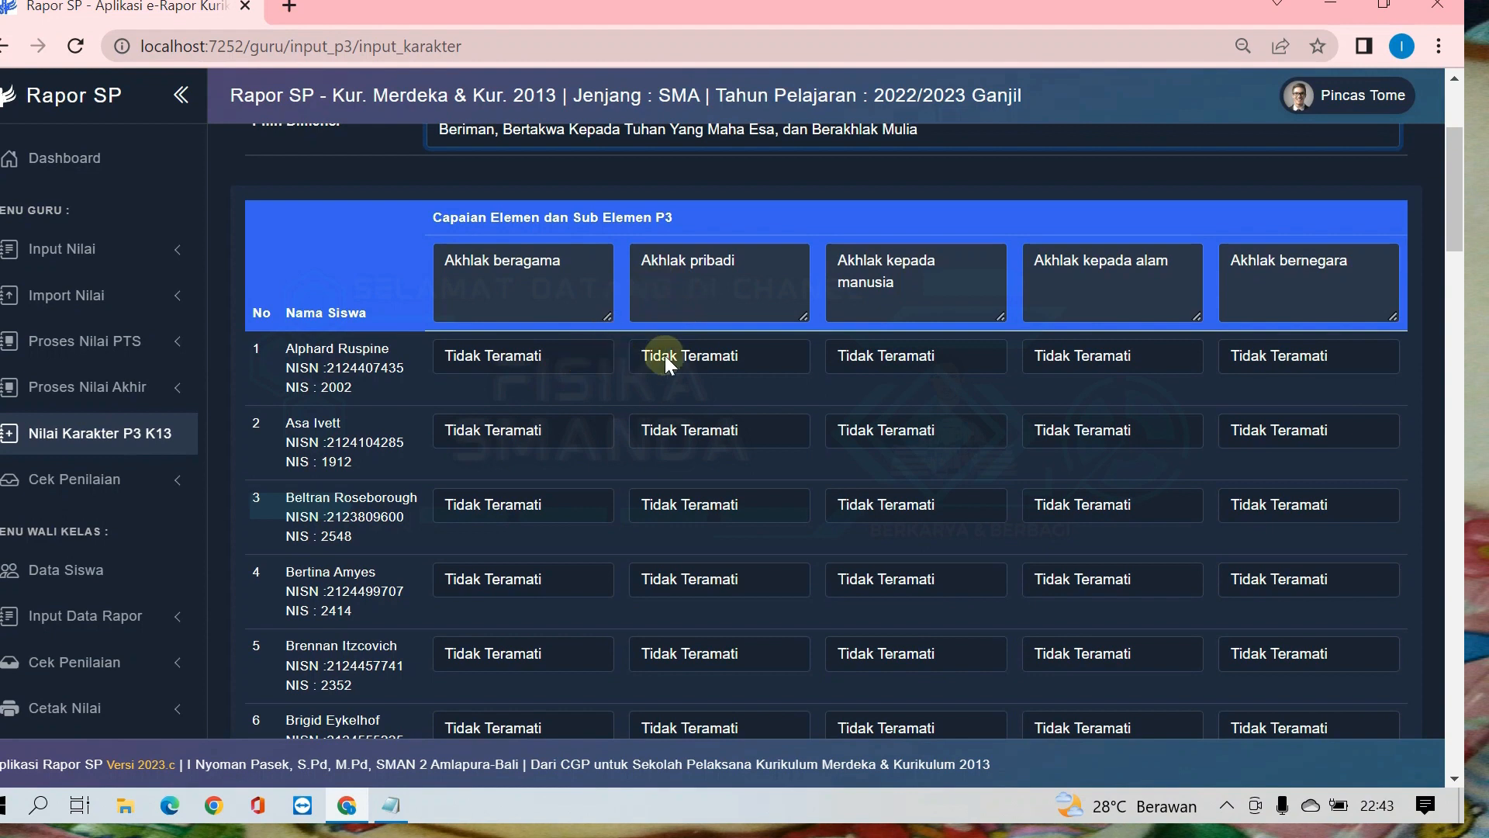
scroll(705, 356, up, 2)
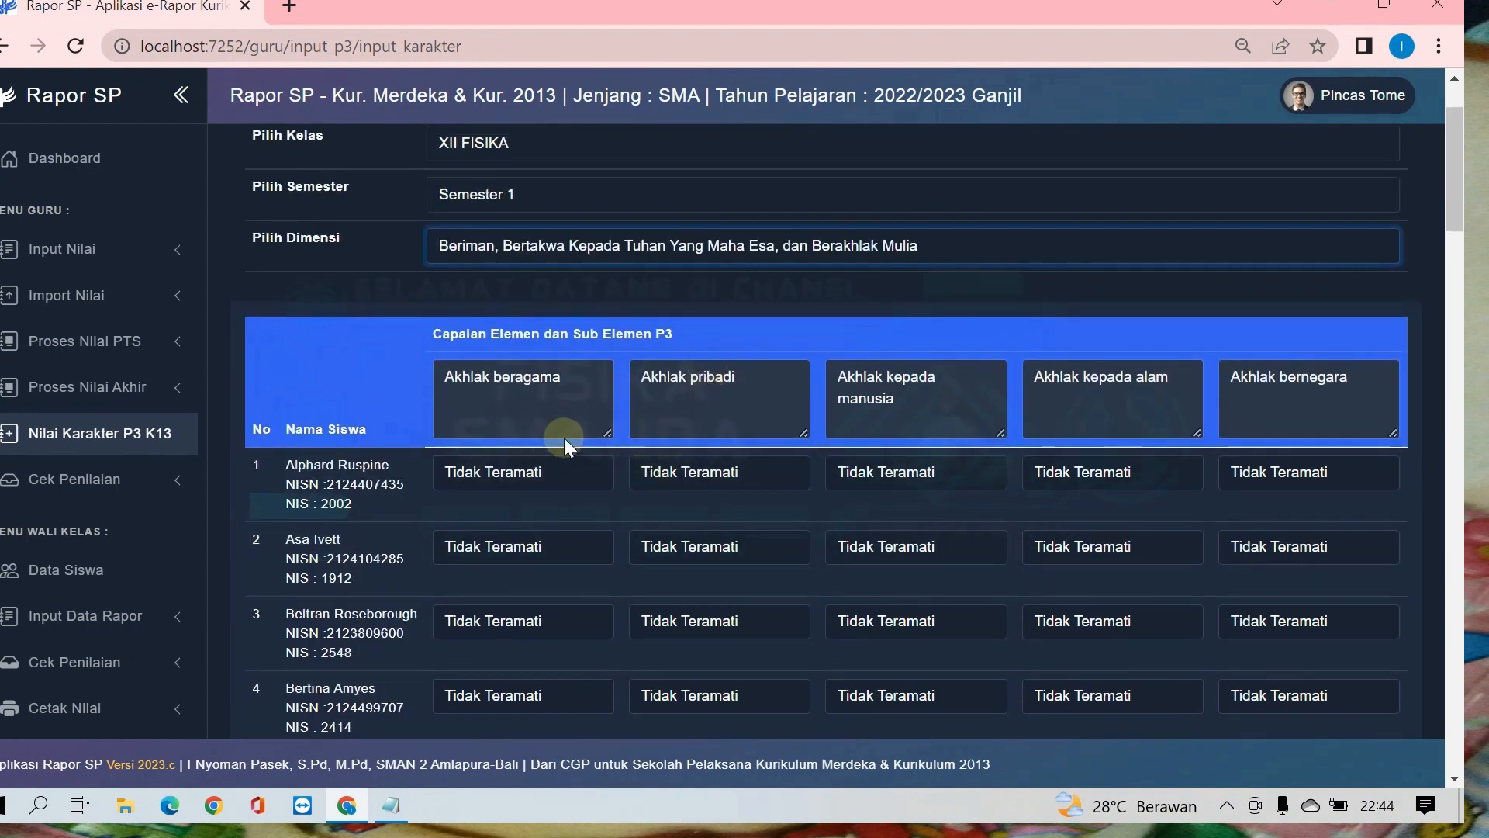
scroll(565, 437, down, 2)
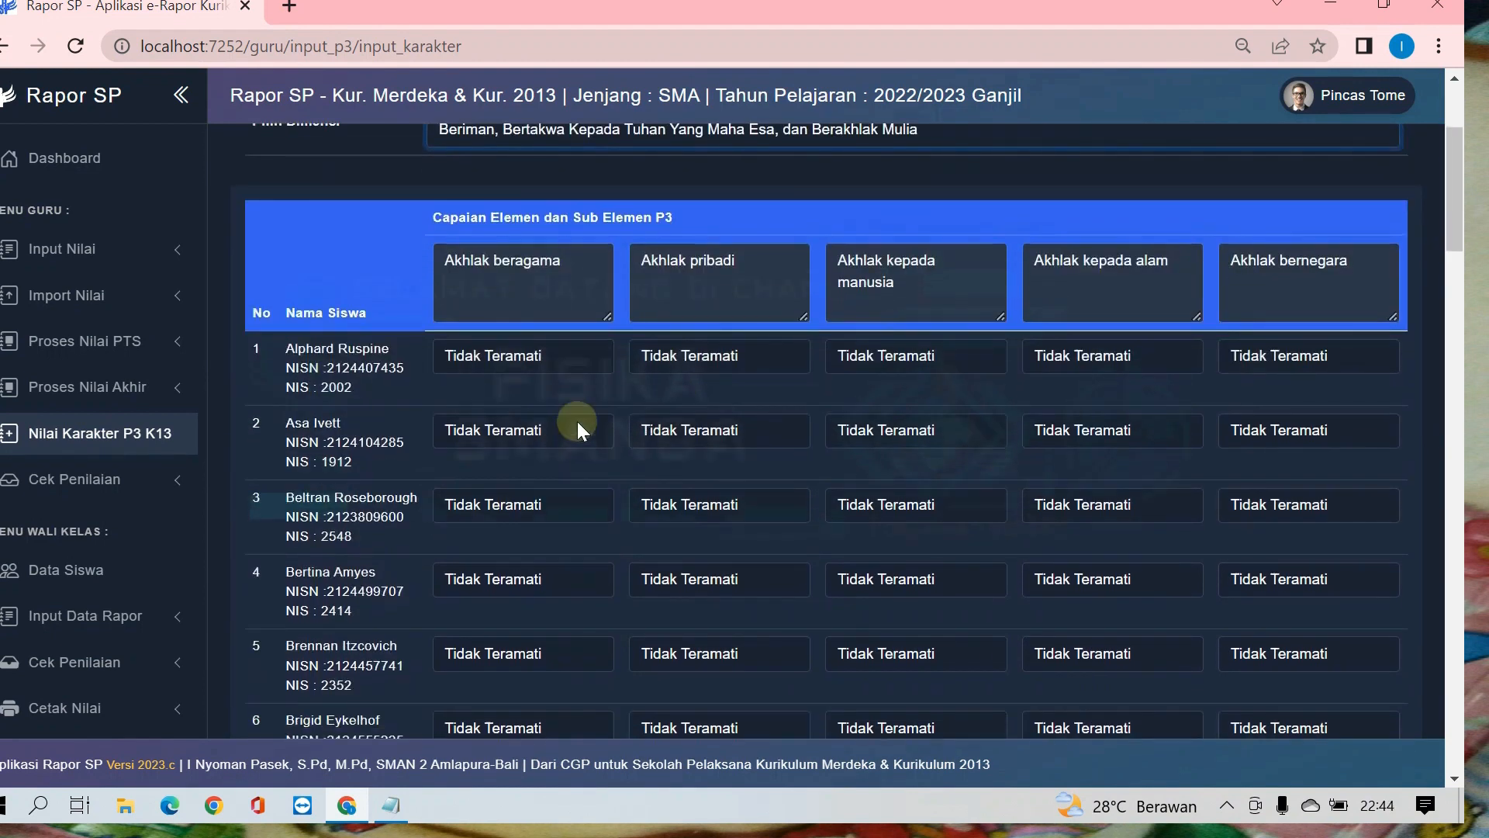
click(589, 356)
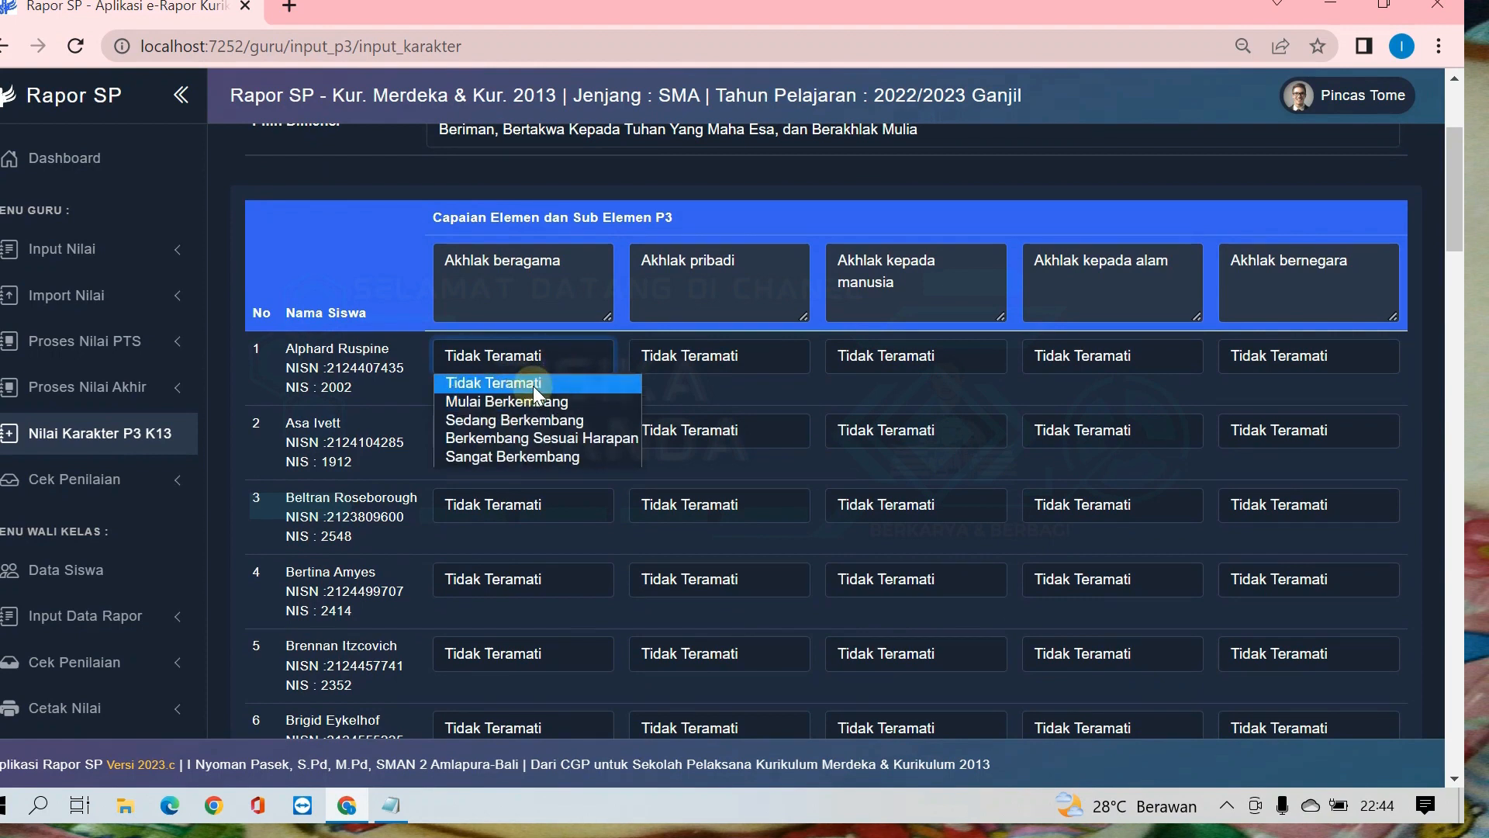
click(538, 403)
click(556, 363)
click(532, 437)
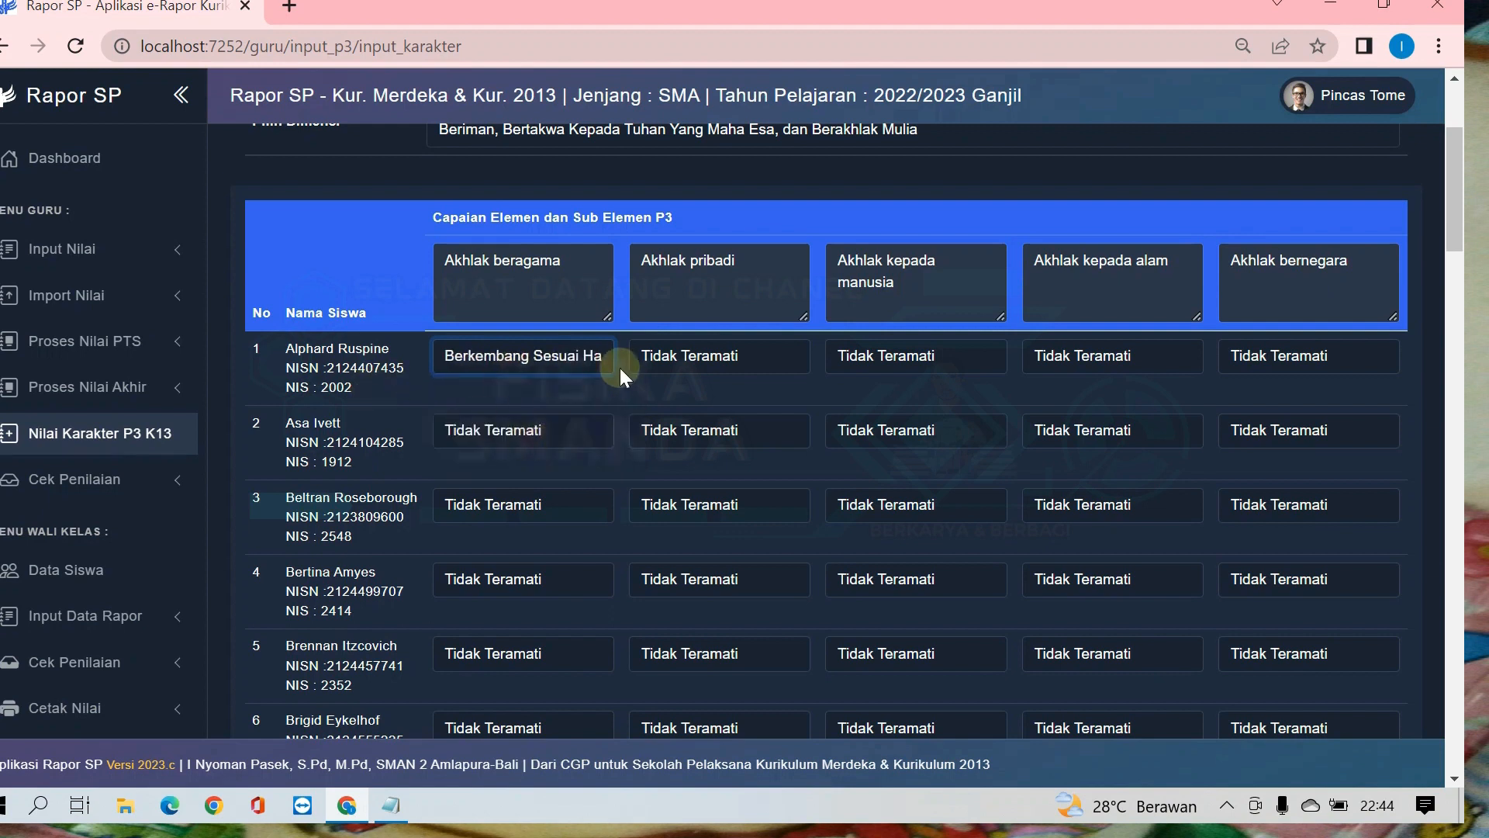
Step: Set the second student's Akhlak beragama to Sedang Berkembang and Akhlak pribadi to Mulai Berkembang
click(576, 424)
click(543, 495)
click(739, 425)
click(744, 479)
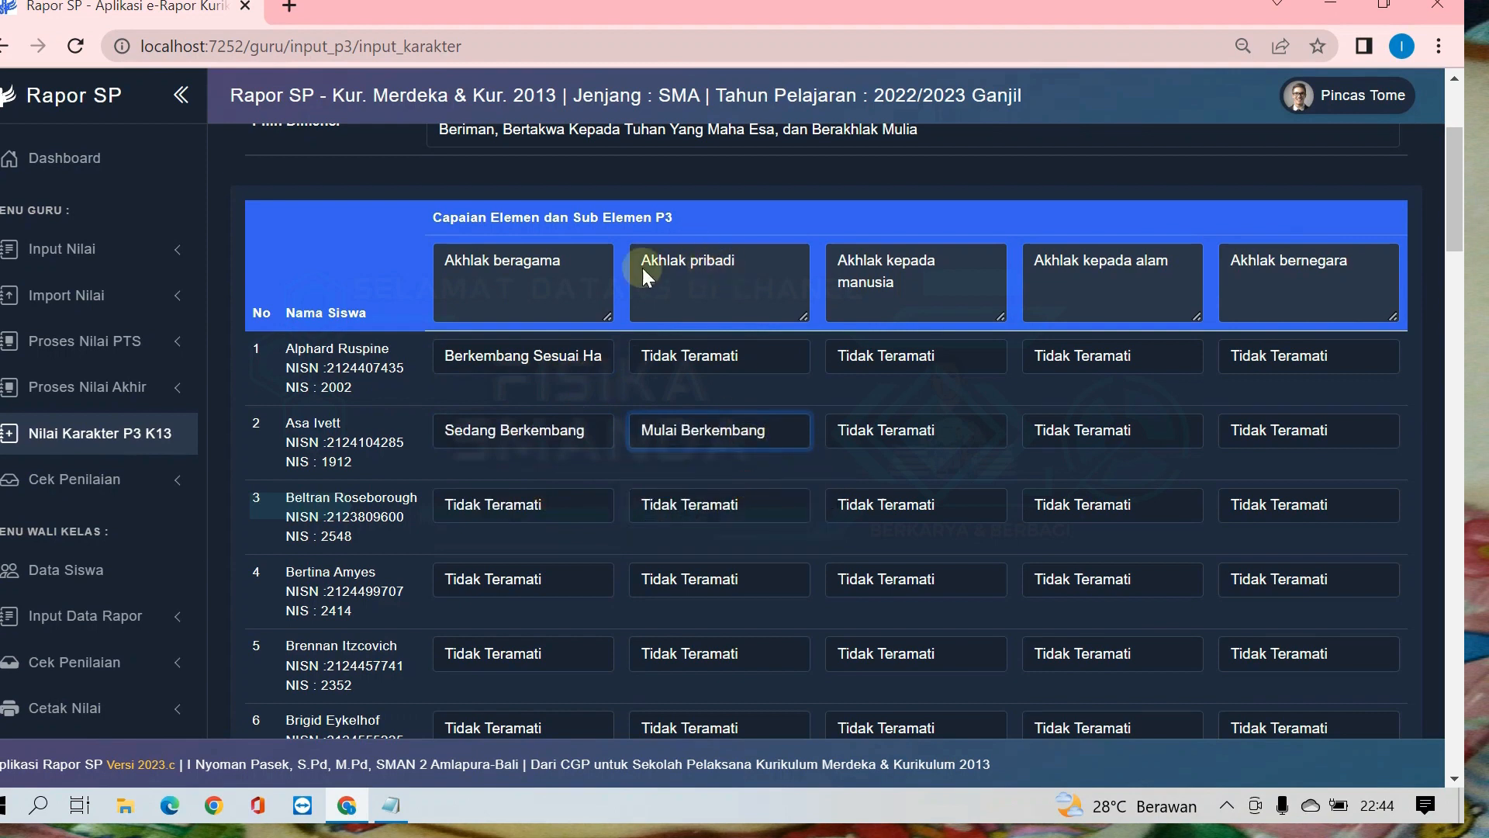
Step: Set the third student's Akhlak kepada manusia to Sedang Berkembang and the fourth student's Akhlak kepada alam to Mulai Berkembang
click(911, 505)
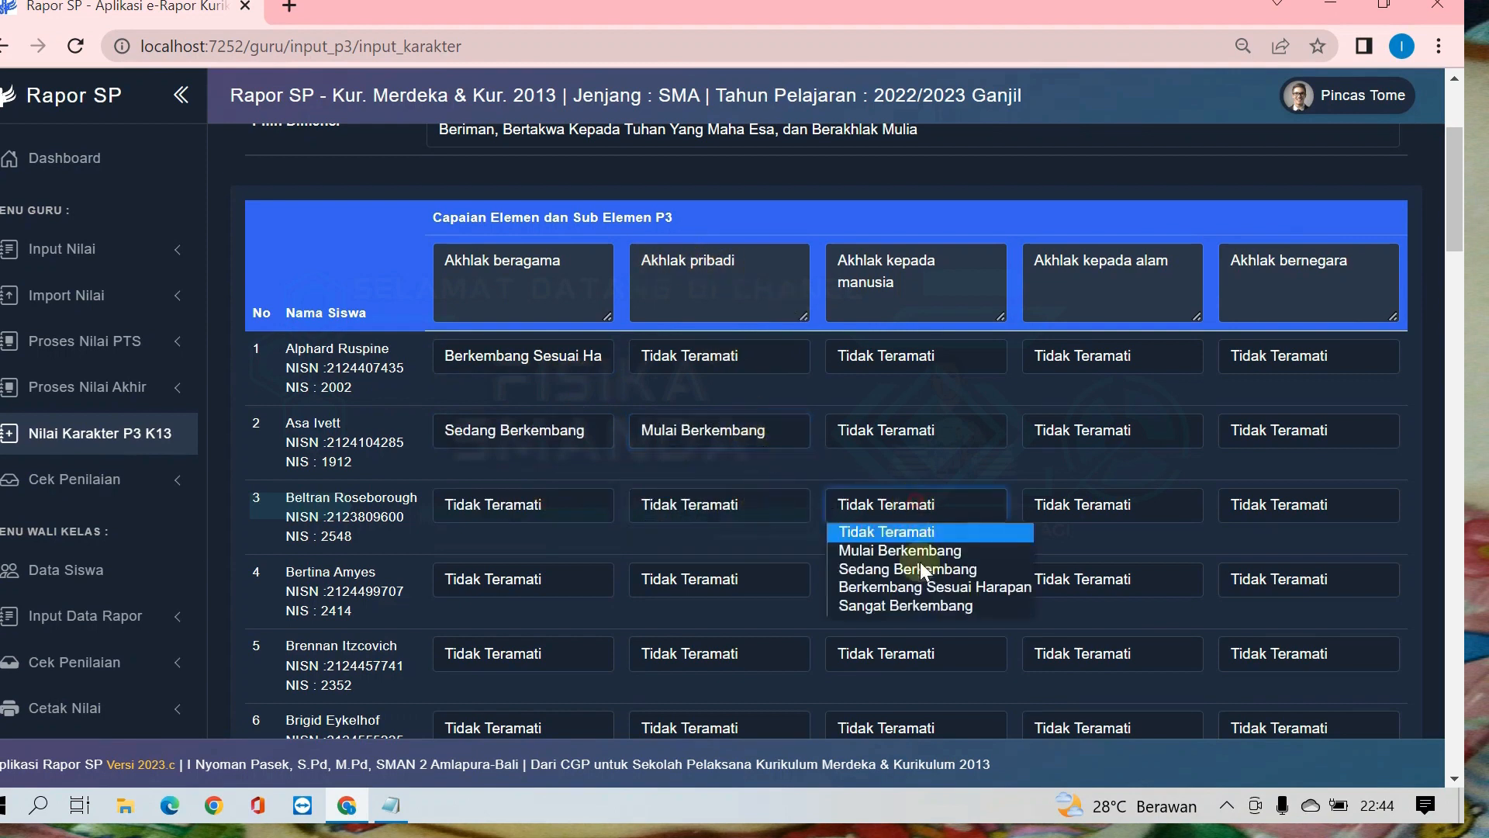
click(924, 561)
click(1146, 574)
click(1110, 633)
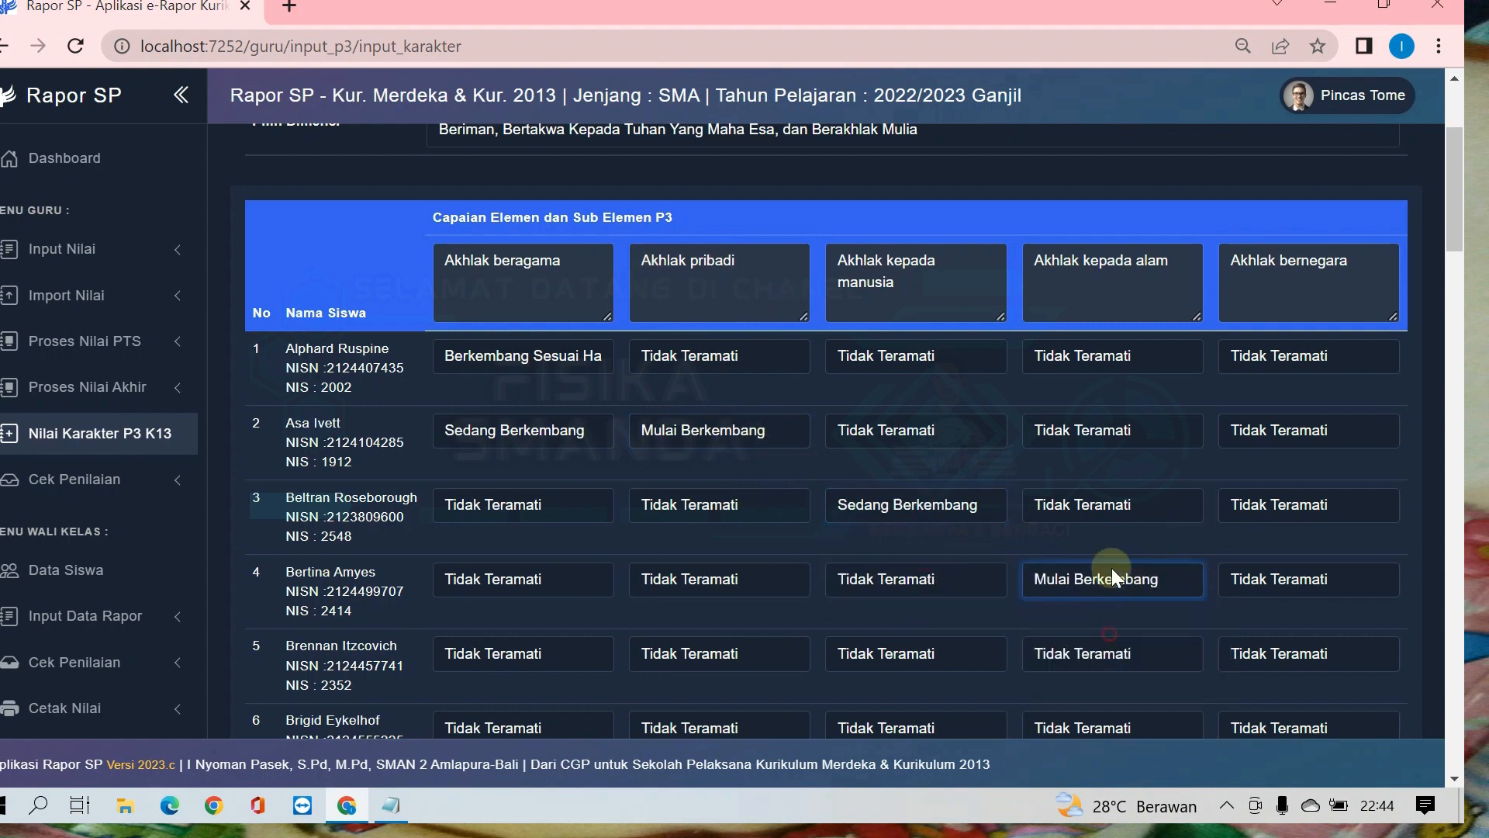
Step: Rate the second student's remaining sub-elements: Akhlak kepada alam, Akhlak kepada manusia and Akhlak bernegara
click(1103, 429)
click(1066, 477)
click(914, 428)
click(900, 478)
click(1283, 434)
click(1289, 497)
Step: Set the fourth student's Akhlak beragama, the fifth student's Akhlak kepada manusia and the sixth student's Akhlak kepada alam to Sedang Berkembang
scroll(1105, 415, down, 3)
scroll(1105, 416, up, 3)
scroll(1105, 415, down, 4)
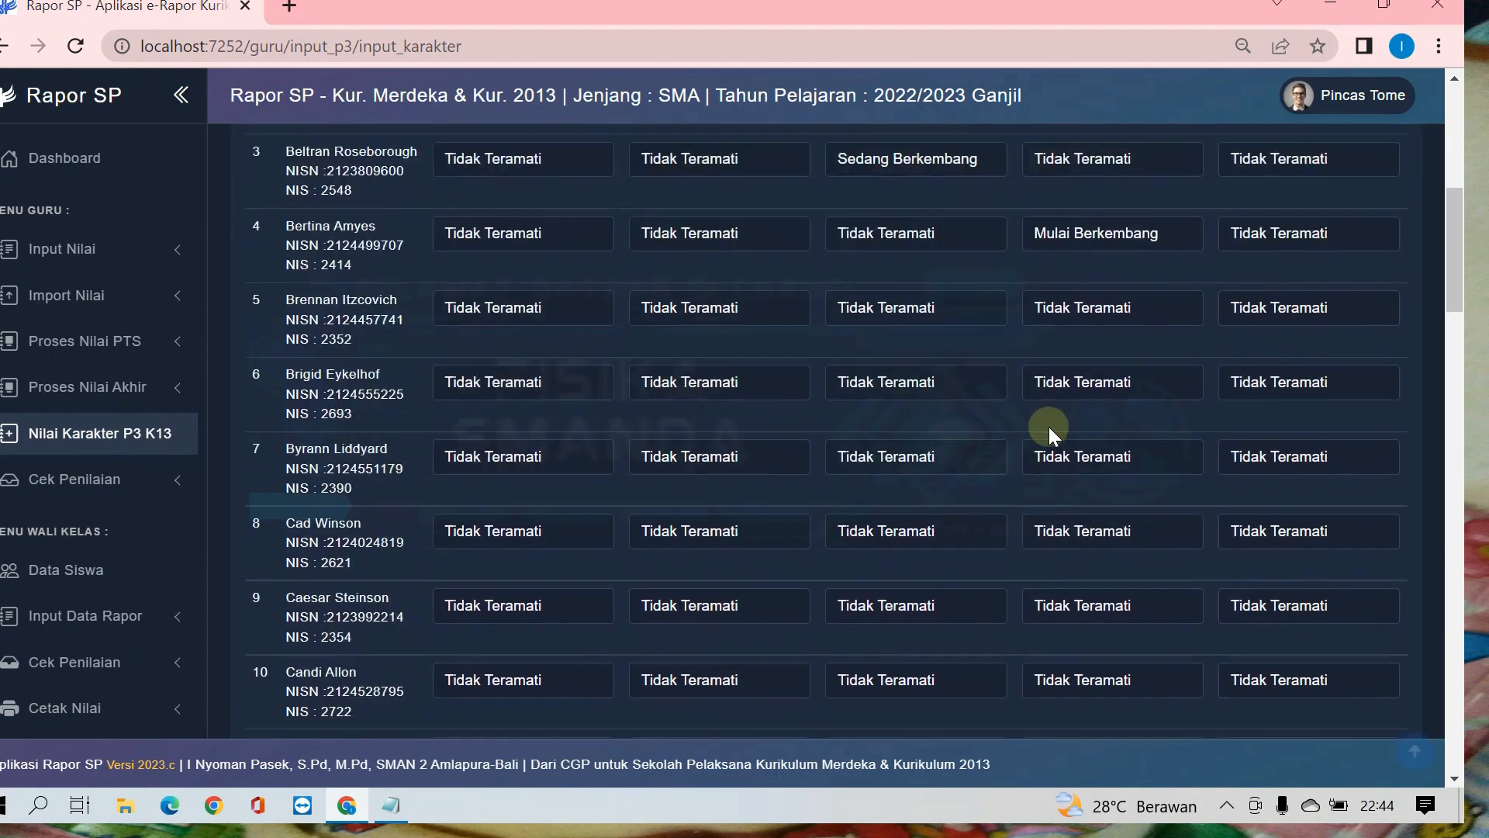
click(473, 233)
click(533, 295)
click(869, 305)
click(892, 366)
click(1143, 384)
click(1102, 442)
Step: Set the seventh student's Akhlak bernegara to Sedang Berkembang, and their Akhlak beragama and kepada manusia plus the sixth student's Akhlak pribadi to Mulai Berkembang
click(1239, 464)
click(504, 463)
click(529, 501)
click(721, 375)
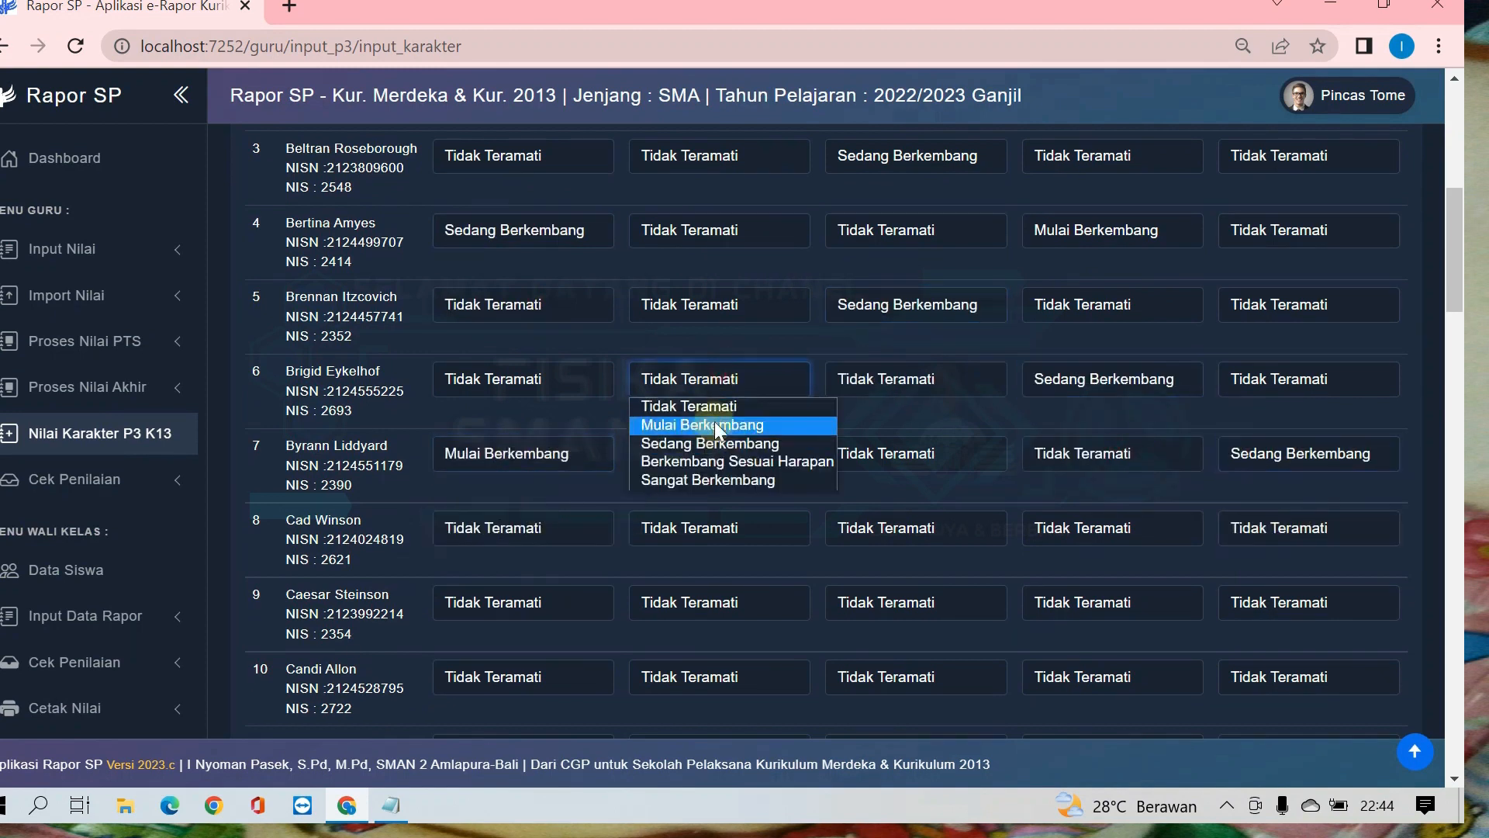
click(714, 422)
click(892, 456)
click(901, 505)
Step: Rate two more students below the seventh on Akhlak beragama, Akhlak pribadi and Akhlak kepada manusia
scroll(900, 543, down, 6)
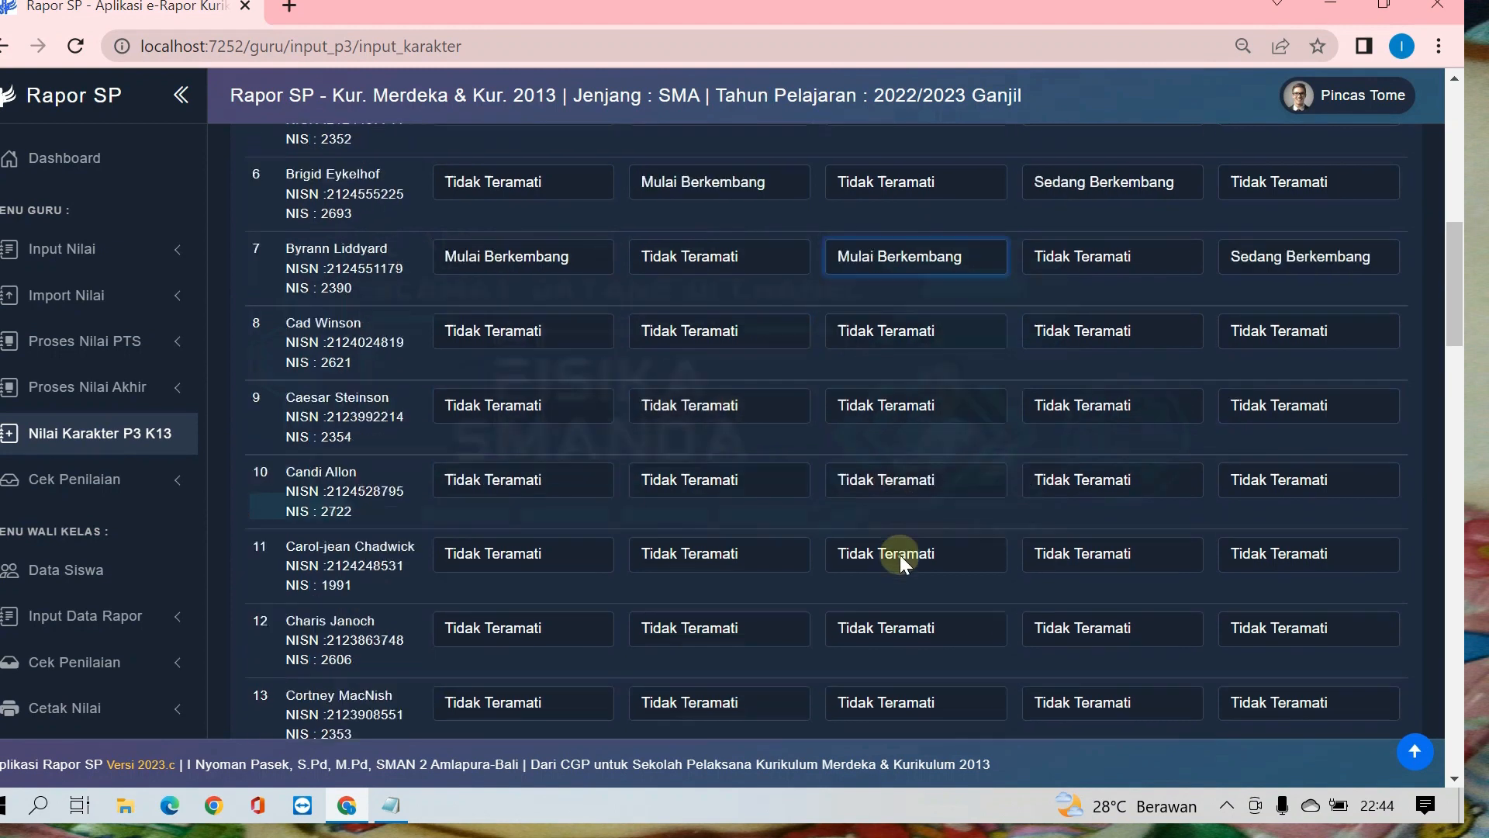
click(542, 283)
click(547, 335)
click(719, 360)
click(701, 425)
click(911, 360)
click(937, 427)
Step: Set the last student's Akhlak beragama and Akhlak pribadi to Mulai Berkembang and their Akhlak kepada alam to Sedang Berkembang
scroll(1117, 435, down, 20)
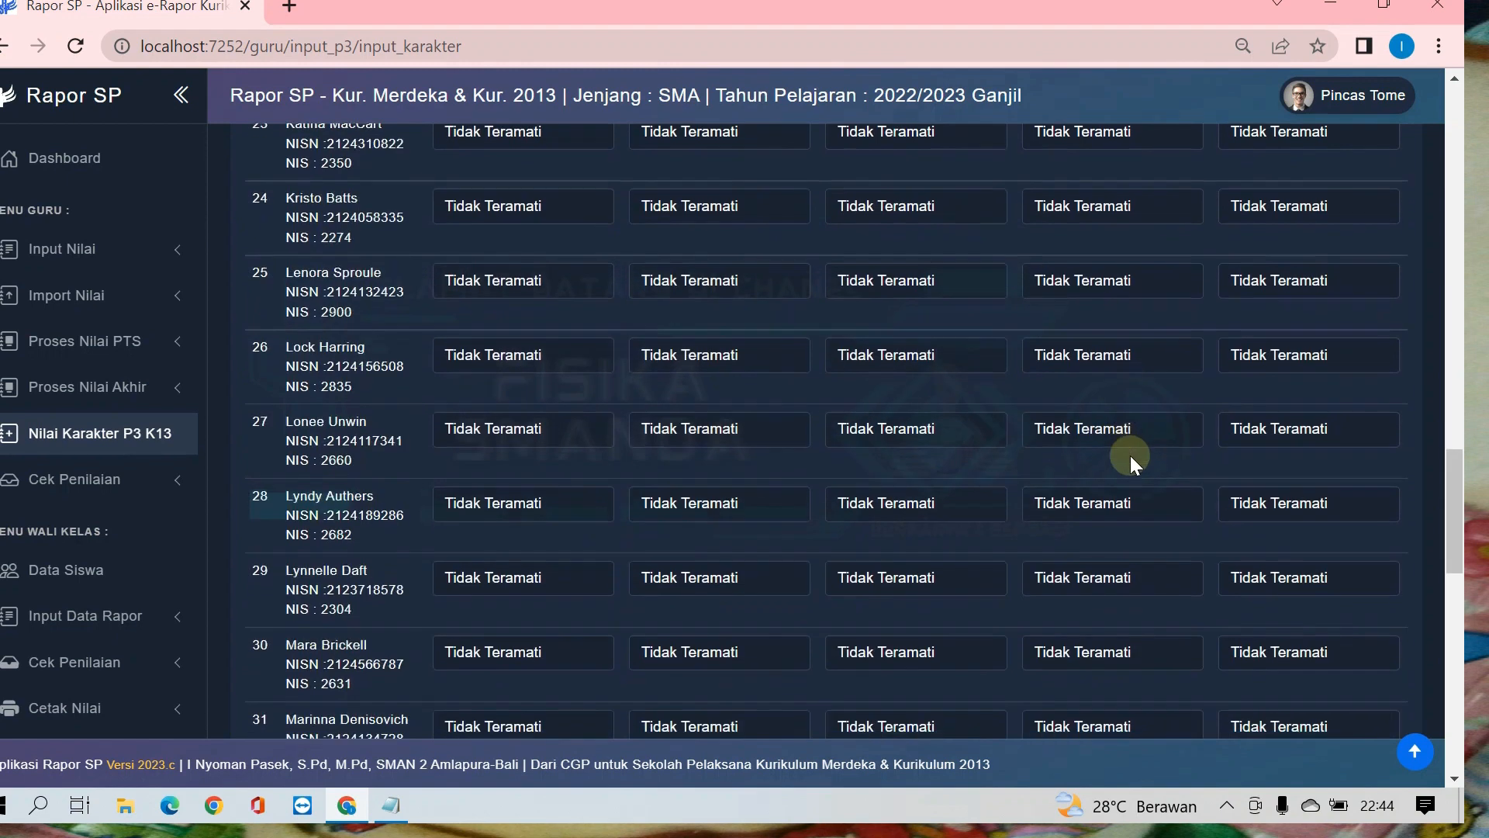
click(527, 563)
click(508, 608)
click(702, 561)
click(775, 608)
click(1090, 562)
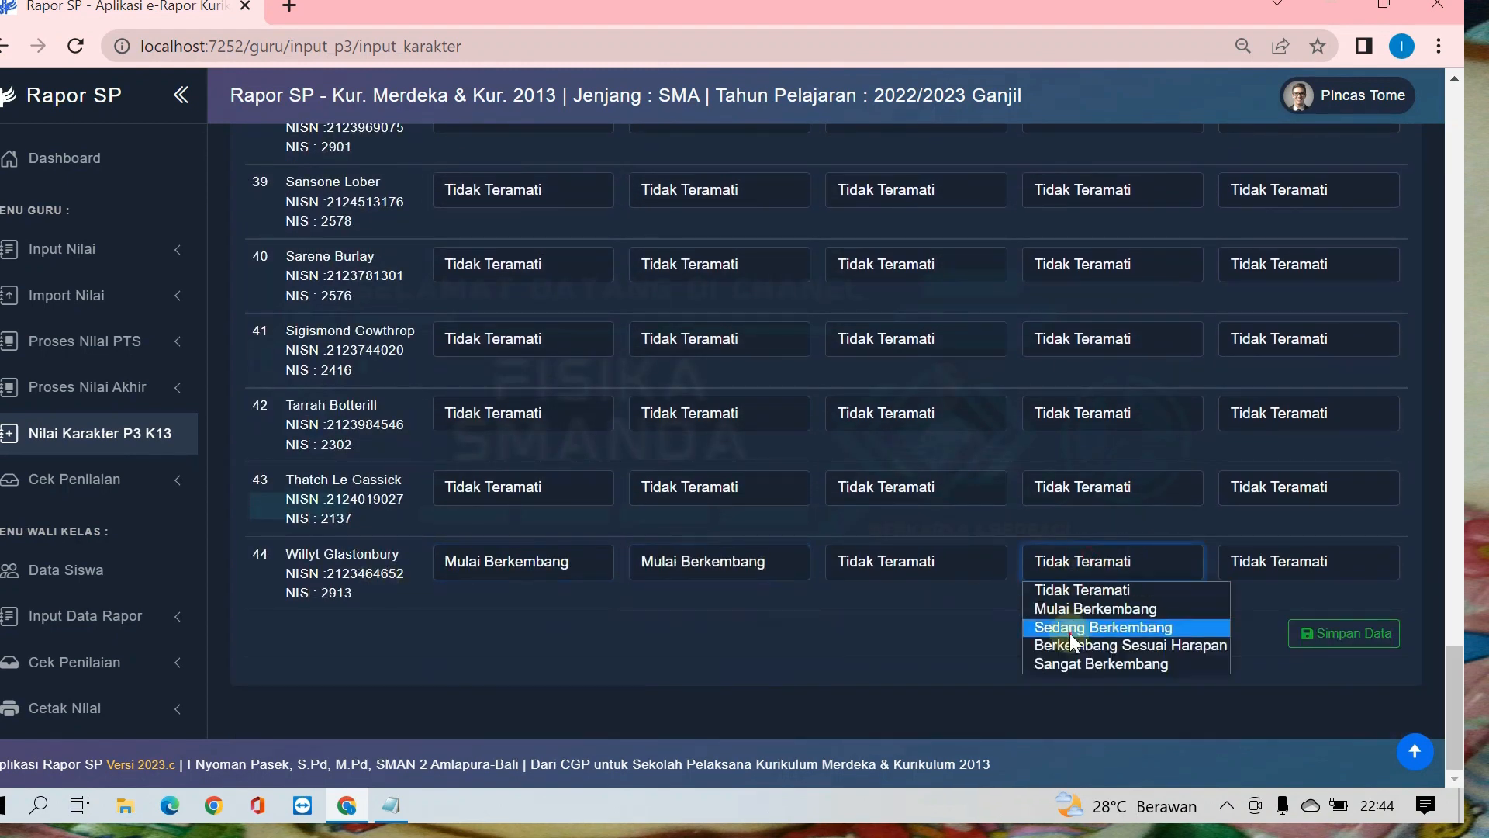
click(1101, 627)
Step: Rate the 43rd student on Akhlak kepada alam and Akhlak pribadi
click(1084, 481)
click(1062, 571)
click(675, 487)
click(702, 570)
Step: Save the ratings and switch the P3 dimension to Berkebinekaan global
click(1318, 633)
scroll(690, 556, down, 3)
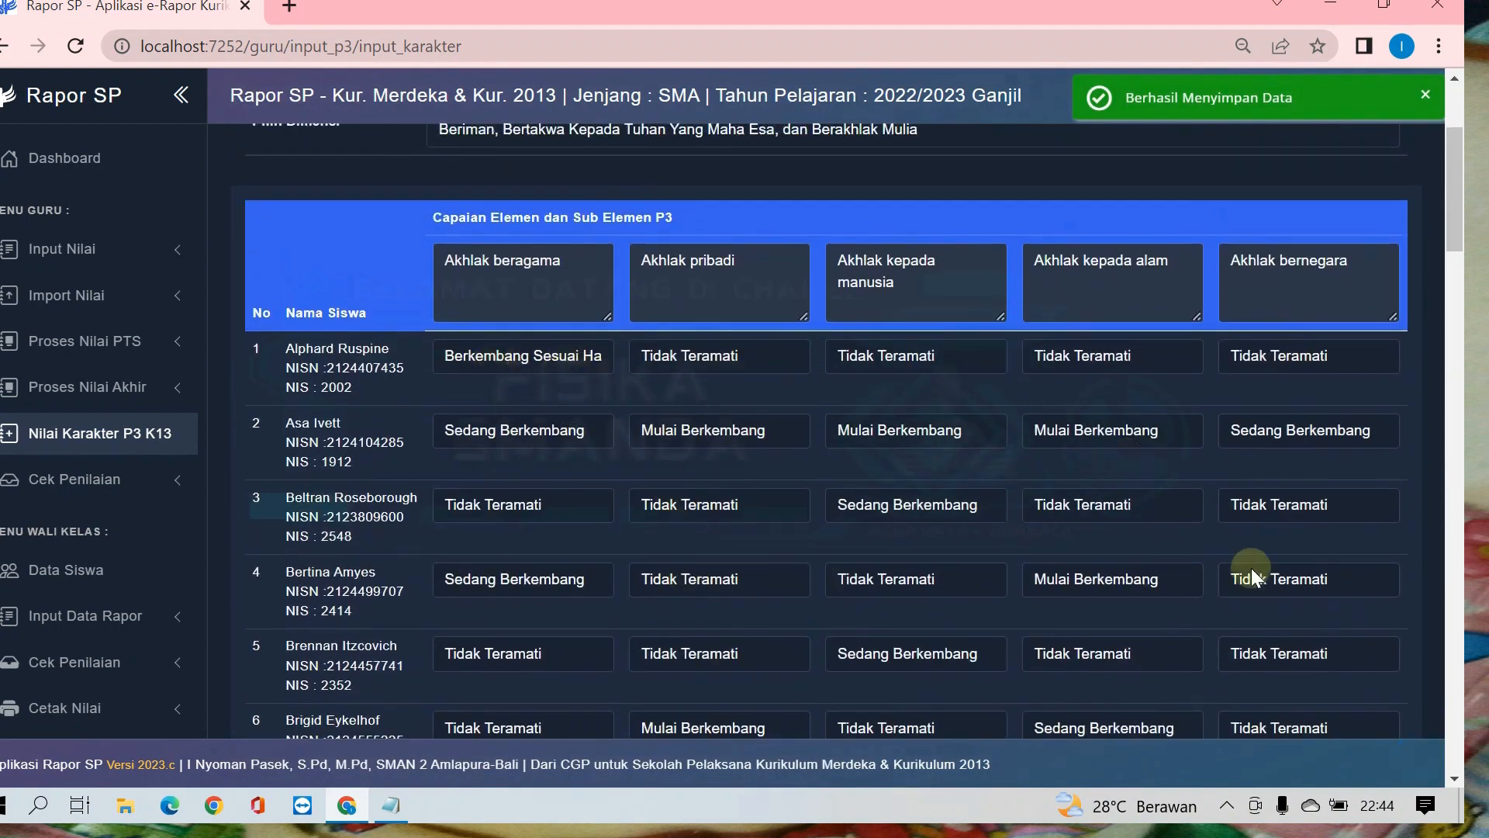
scroll(892, 473, up, 3)
click(546, 358)
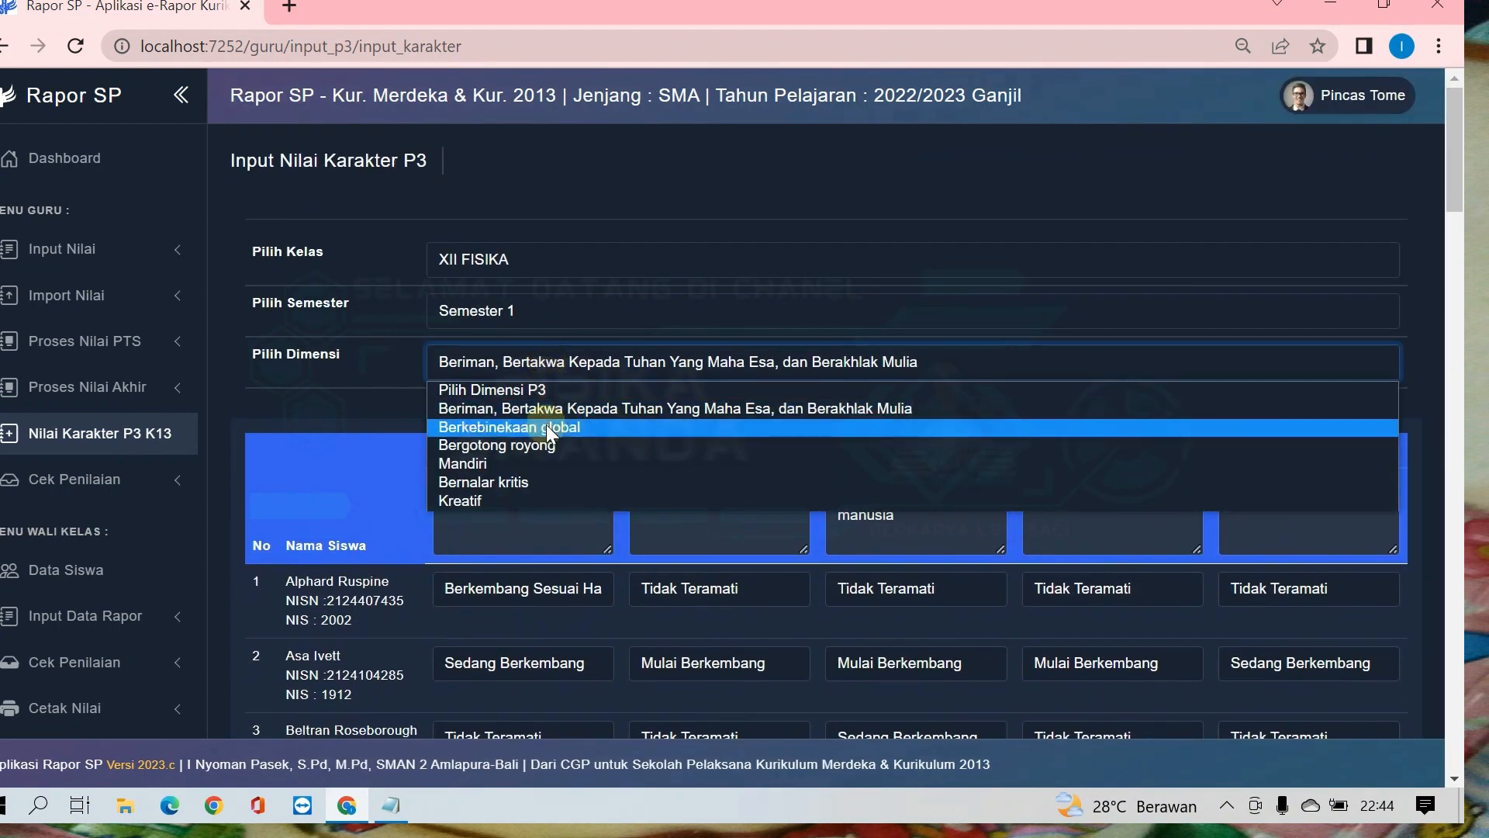
click(574, 428)
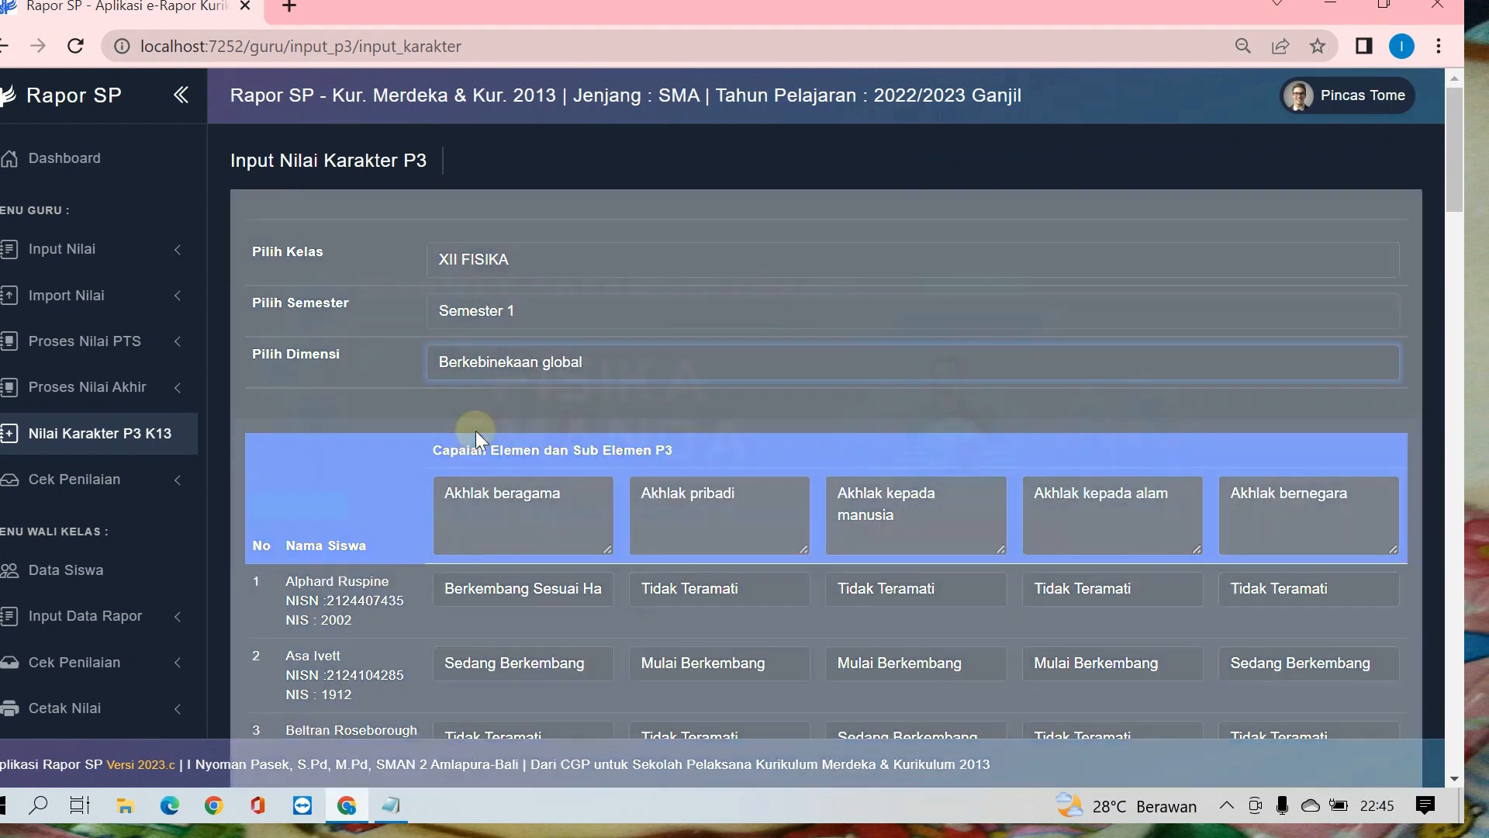
Step: Set the first student's Mengenal budaya to Sedang Berkembang and Komunikasi to Sangat Berkembang, and the second student's Refleksi to Berkembang Sesuai Harapan
scroll(650, 439, down, 2)
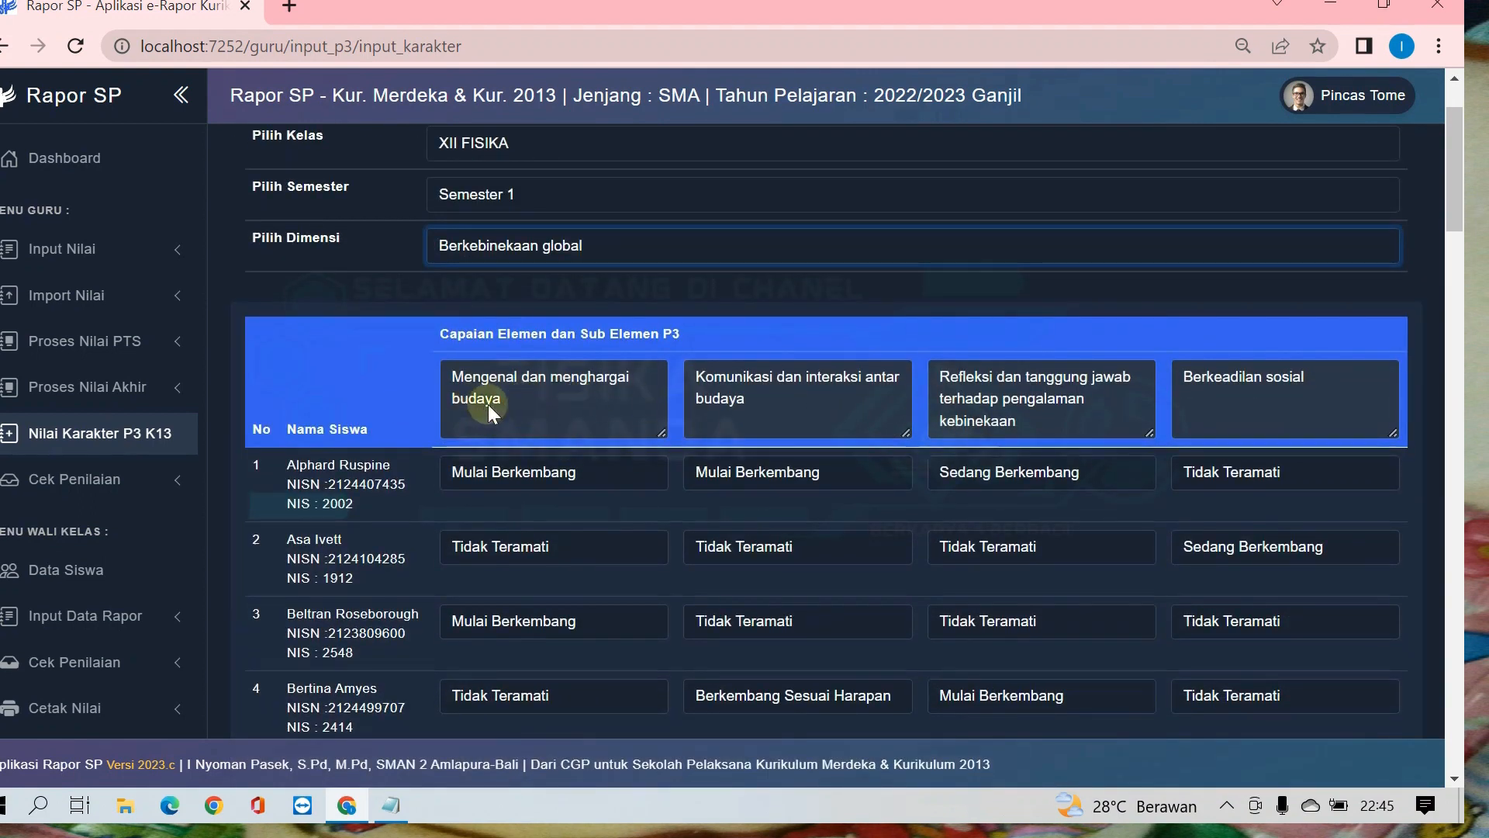
click(640, 468)
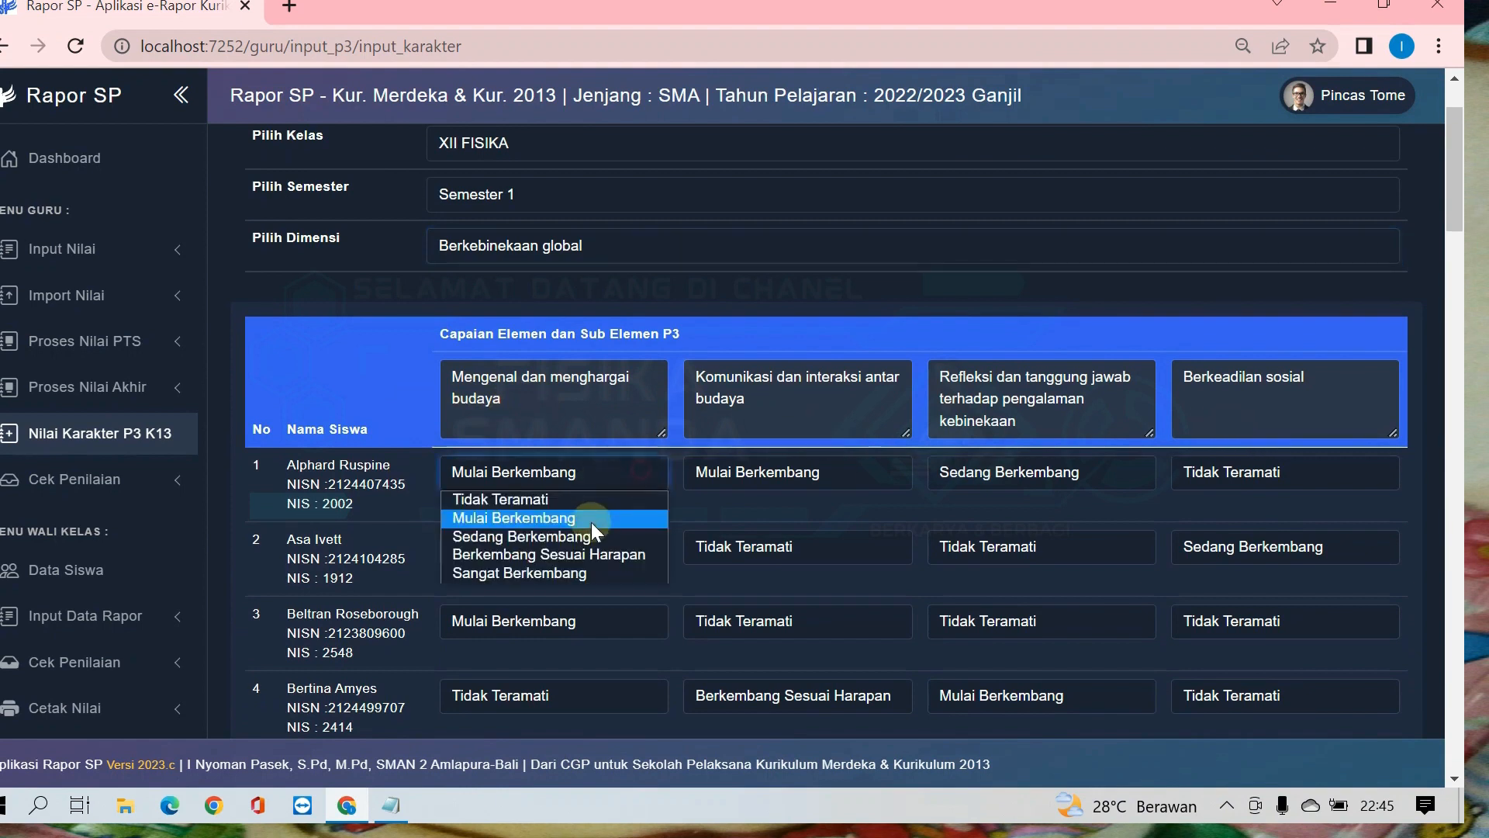
click(593, 537)
click(835, 481)
click(826, 569)
click(1035, 544)
click(1033, 629)
Step: Set the third student's Berkeadilan sosial to Sedang Berkembang and their Mengenal dan menghargai budaya to Berkembang Sesuai Harapan
click(1167, 628)
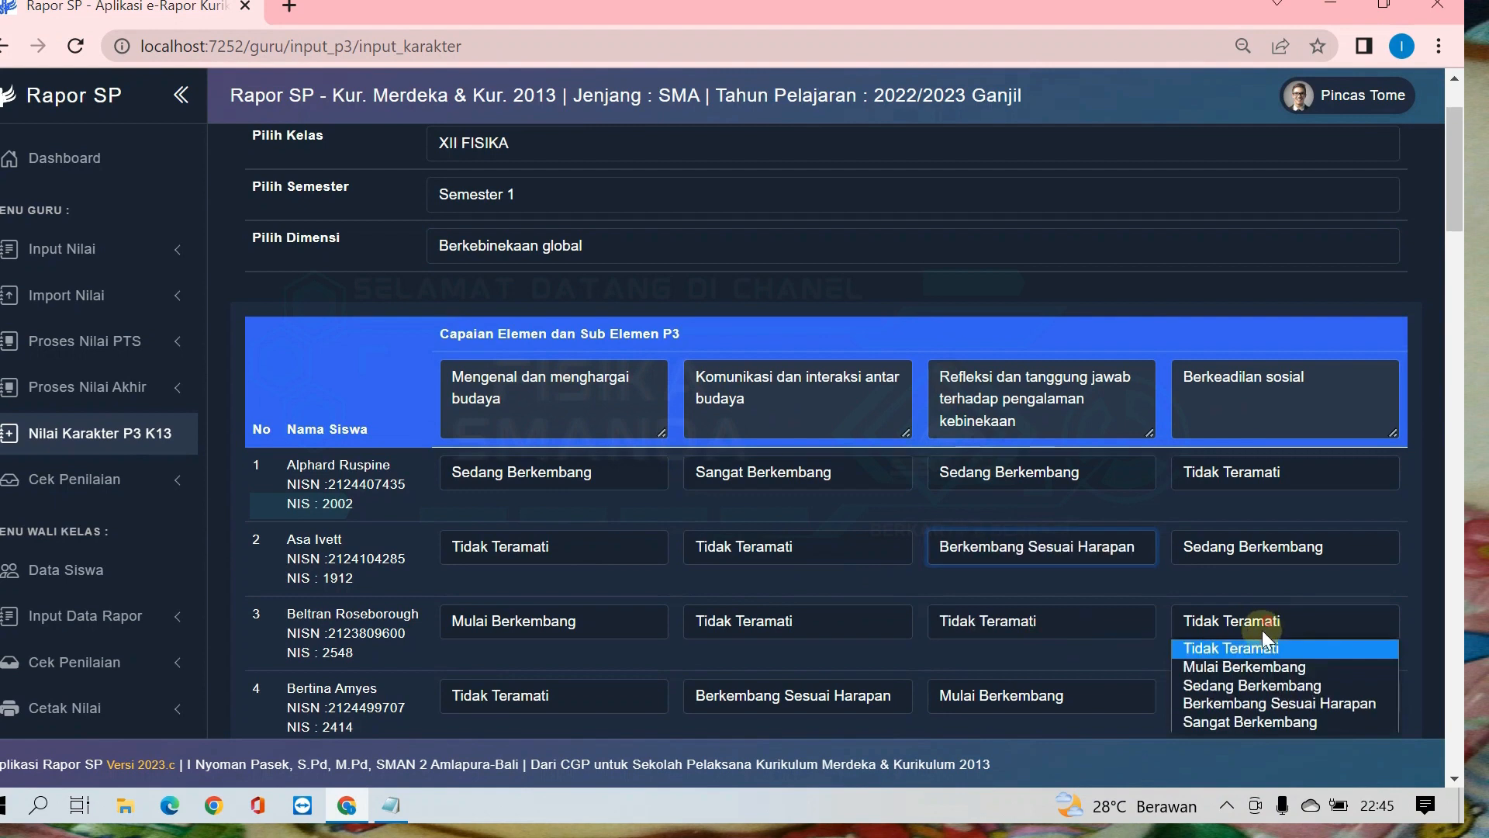
click(1246, 687)
click(535, 625)
click(549, 703)
Step: Set the fourth student's Komunikasi dan interaksi antar budaya and the 18th student's Refleksi dan tanggung jawab to Sedang Berkembang
click(757, 693)
click(824, 629)
scroll(830, 619, down, 5)
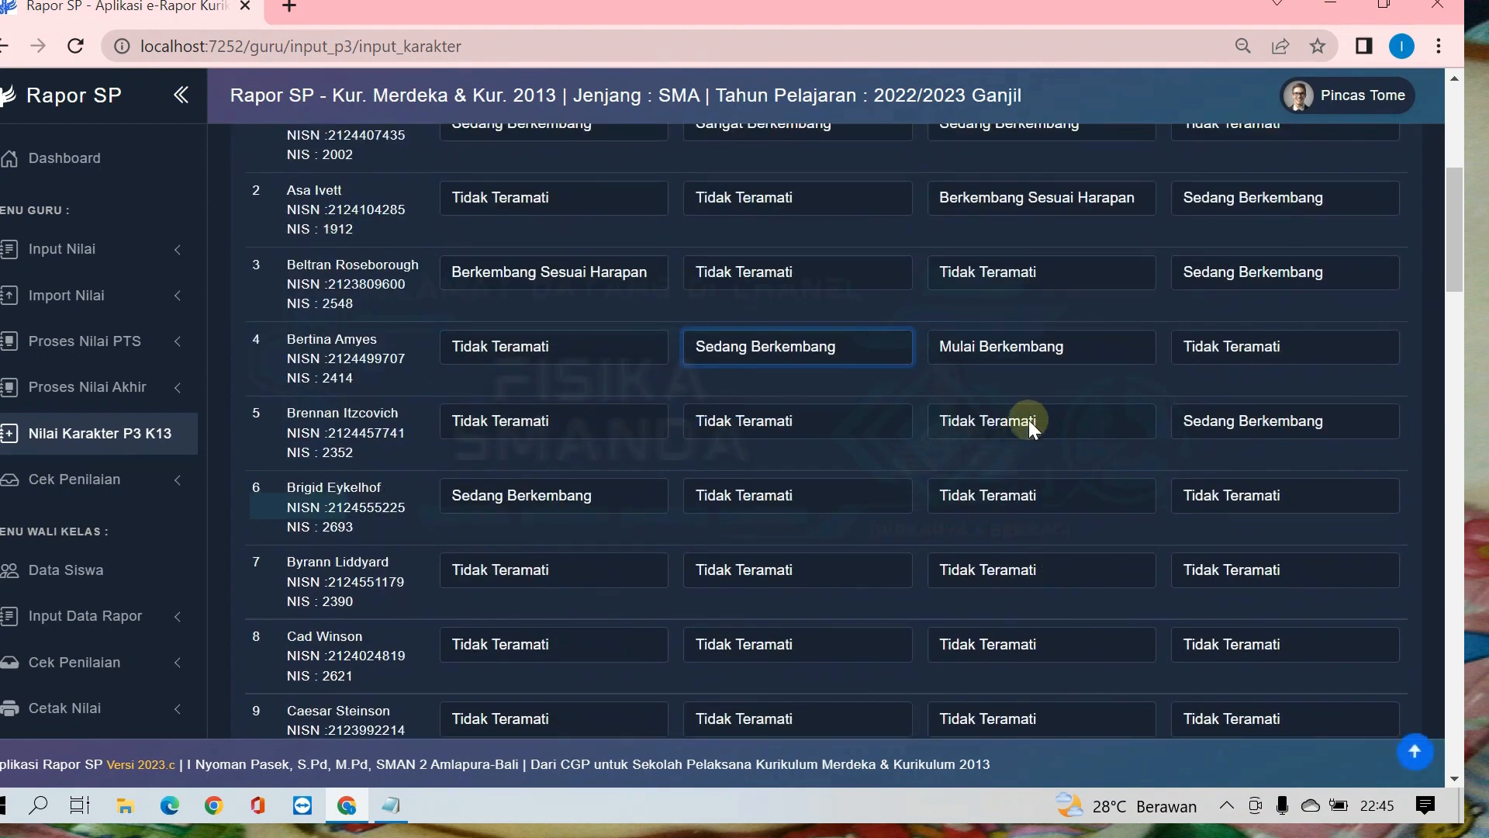
scroll(1029, 420, down, 12)
click(993, 468)
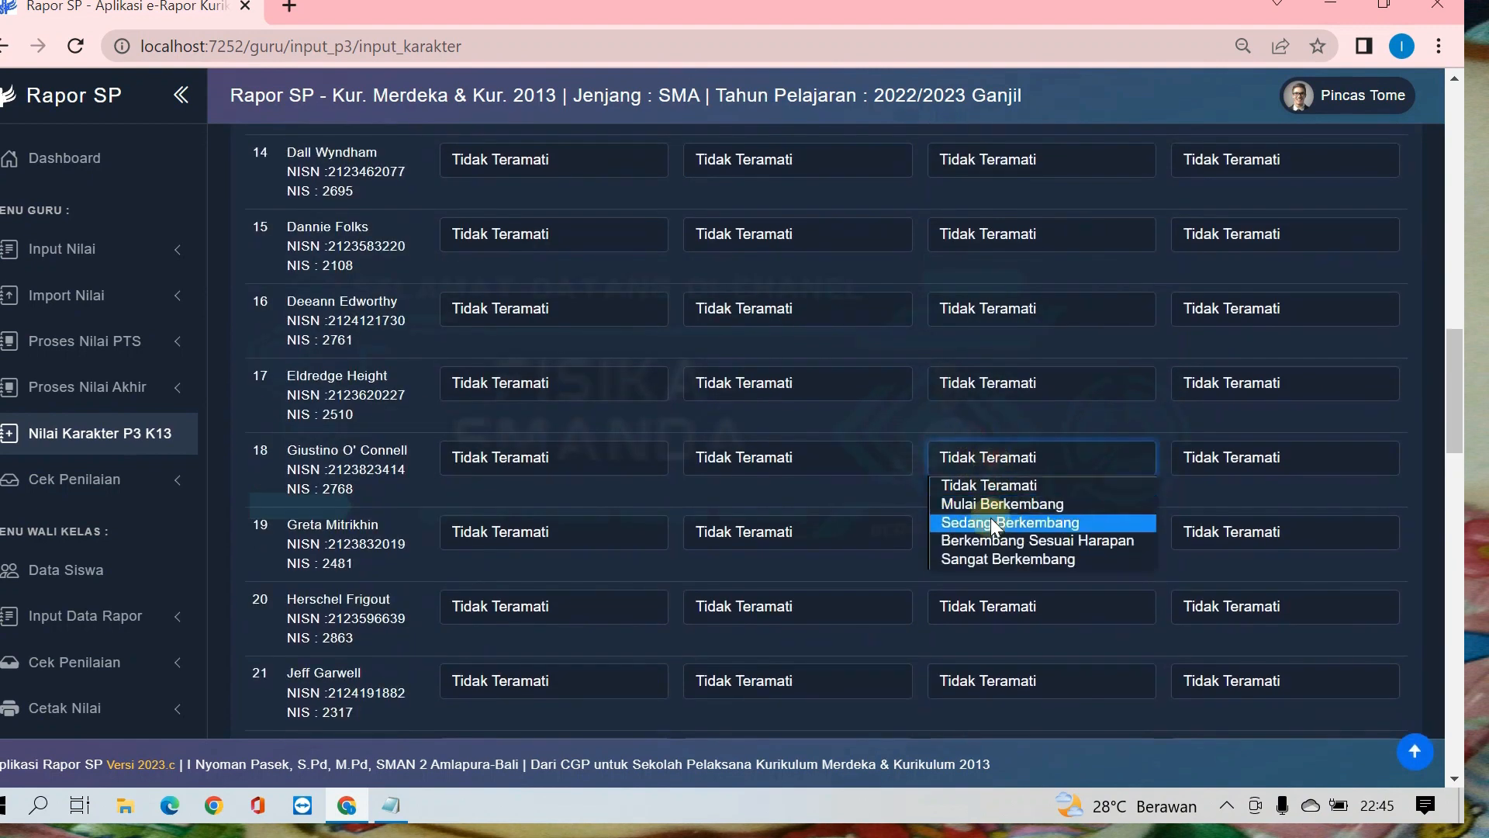
click(989, 518)
Step: Save the Berkebinekaan global ratings and switch the P3 dimension to Bergotong royong
scroll(1311, 628, down, 20)
click(1355, 632)
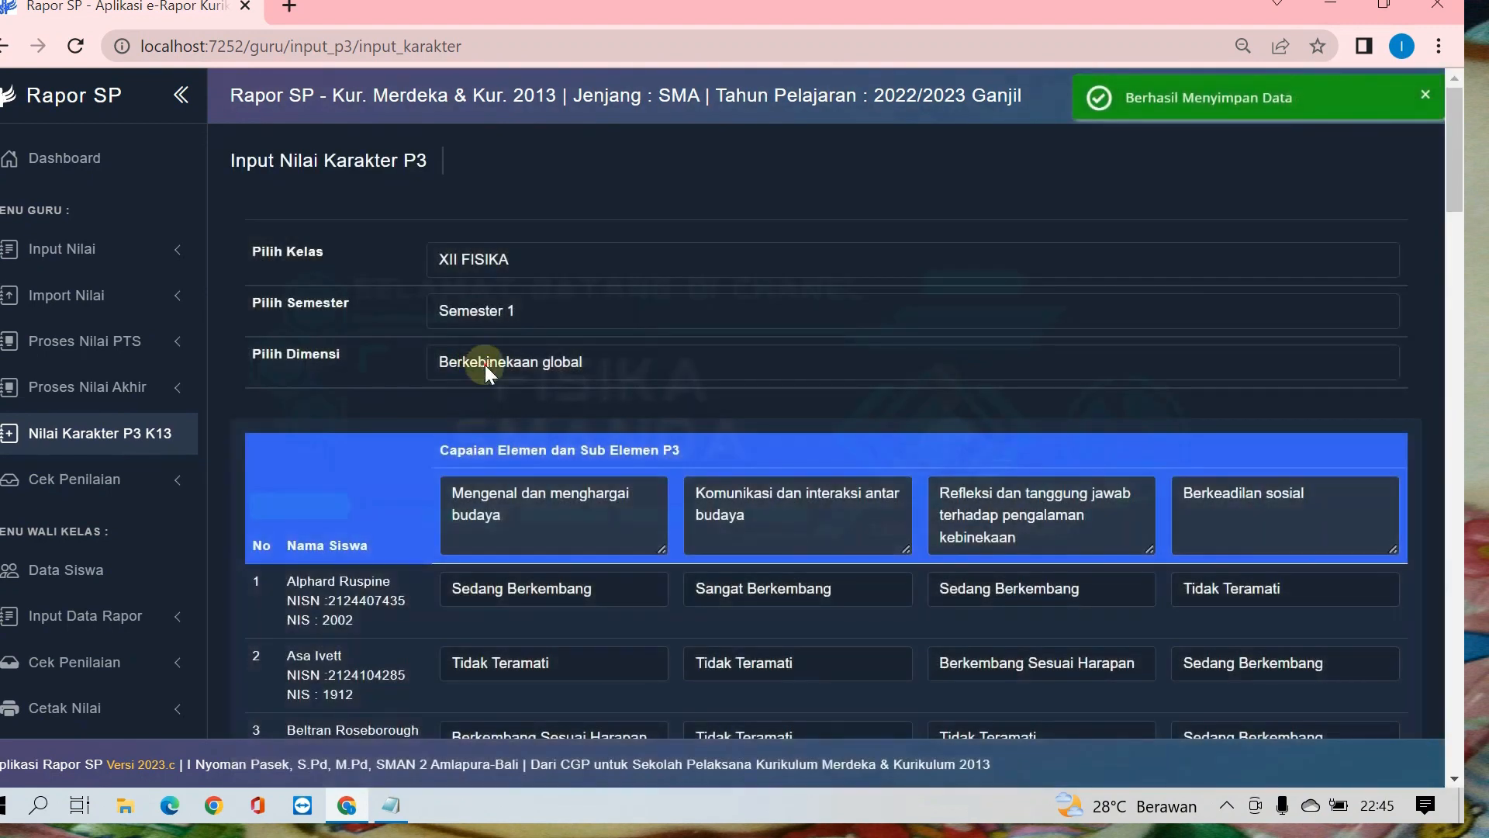
click(486, 364)
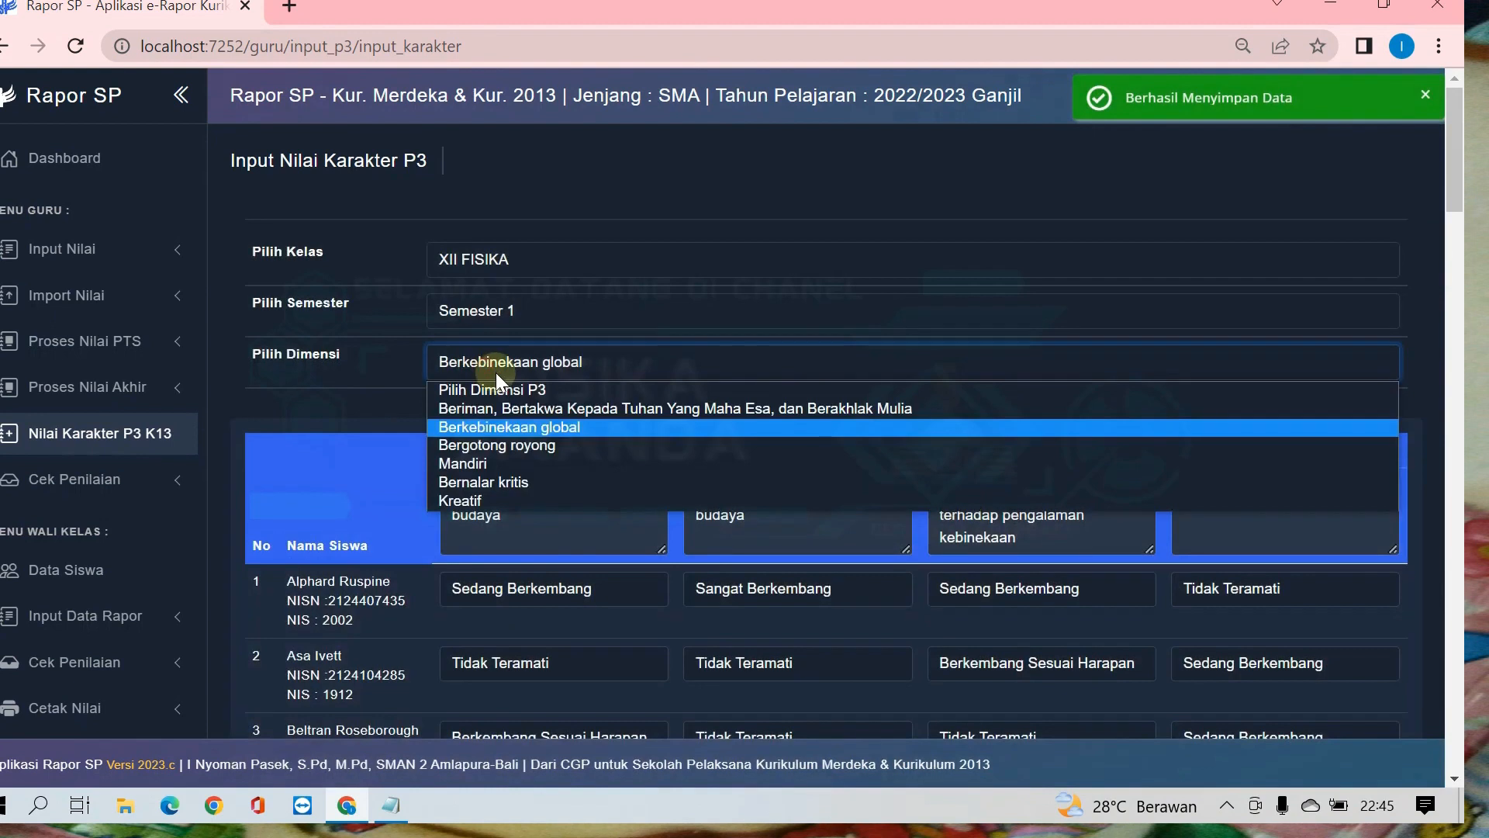
click(484, 449)
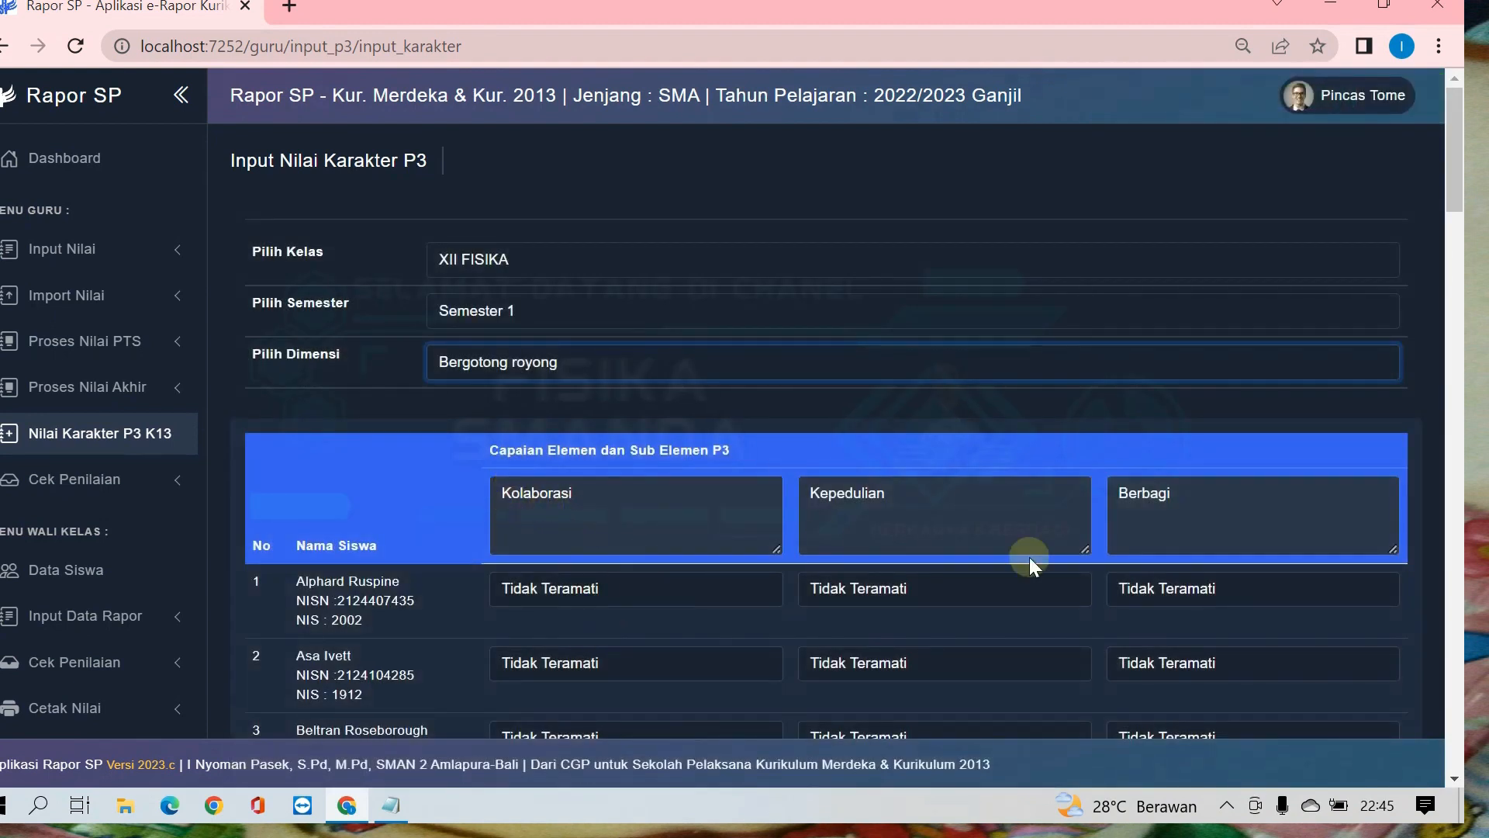
Step: Set the first student's Kolaborasi, the second student's Kepedulian and the third student's Berbagi to Sedang Berkembang
scroll(764, 521, down, 3)
click(648, 358)
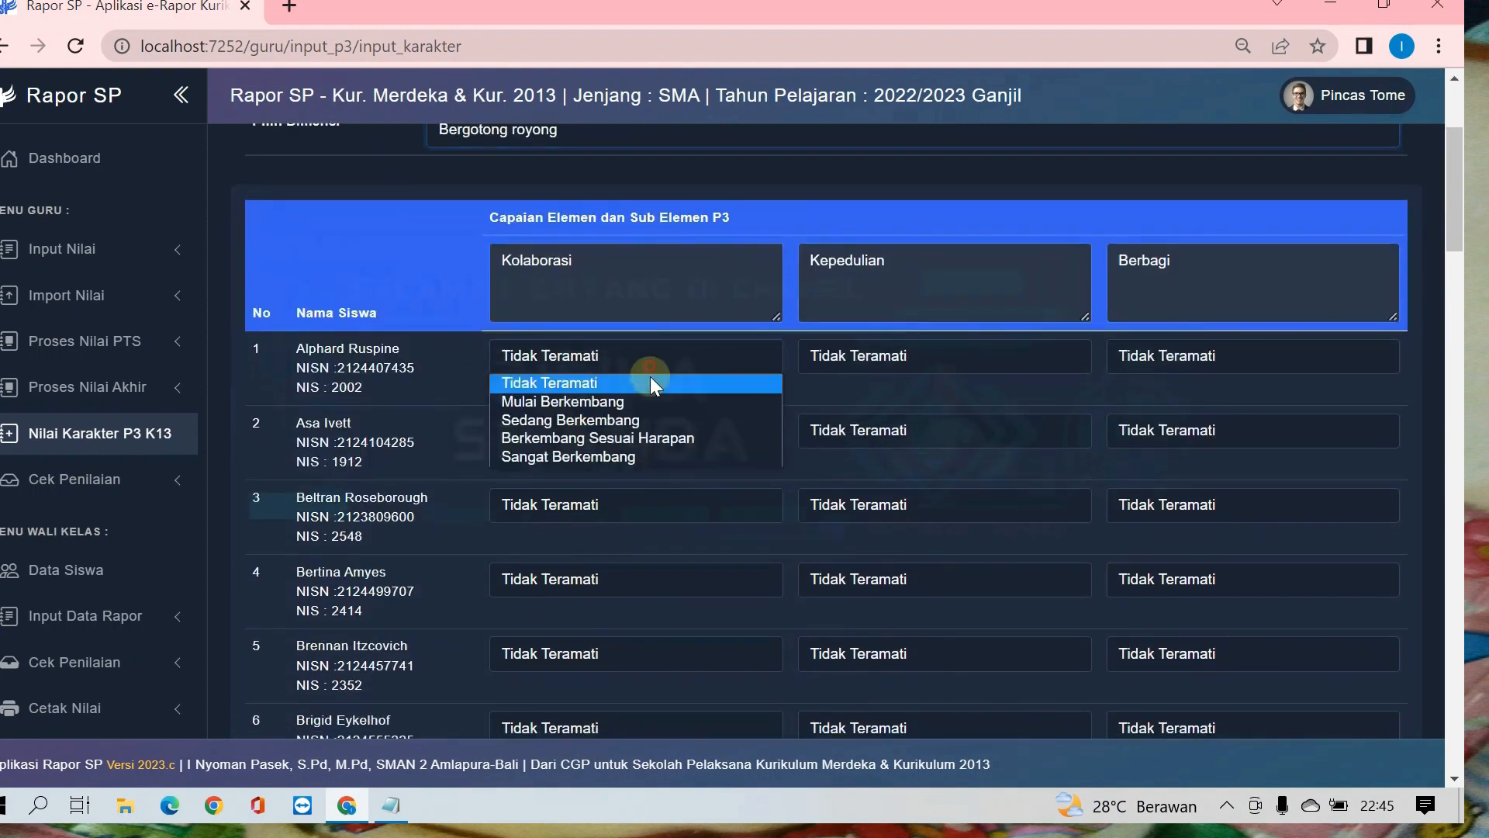
click(651, 420)
click(863, 425)
click(904, 491)
click(1185, 508)
click(1175, 566)
Step: Set the third student's Kolaborasi and Kepedulian and the fourth student's Kolaborasi to Sedang Berkembang
click(558, 505)
click(613, 563)
click(927, 502)
click(892, 564)
click(565, 590)
click(613, 641)
Step: Set the fifth student's Kepedulian to Berkembang Sesuai Harapan and their Berbagi to Sedang Berkembang
click(881, 655)
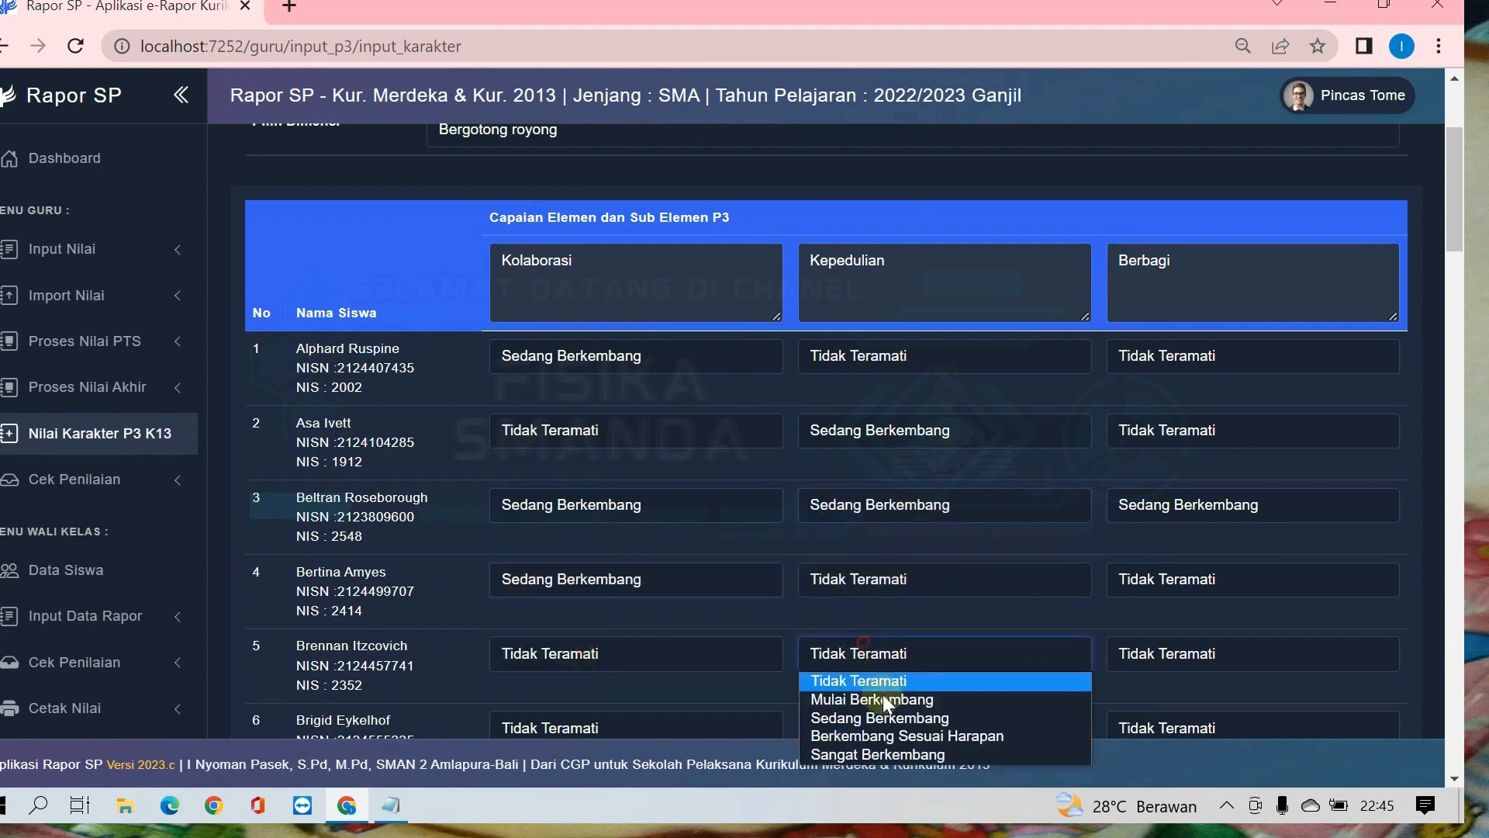
click(891, 737)
scroll(1009, 629, down, 3)
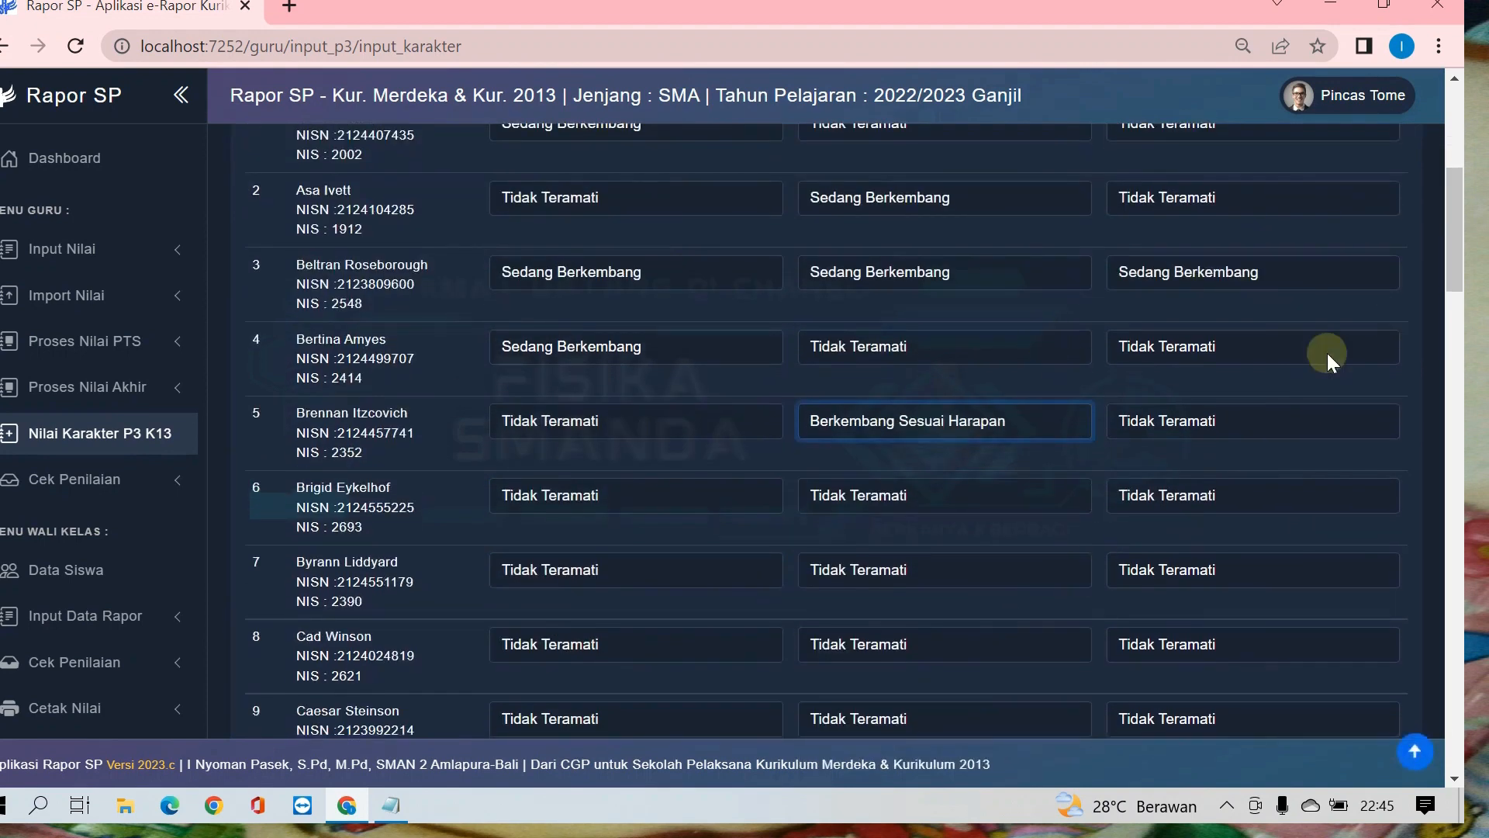
click(1231, 433)
click(1209, 491)
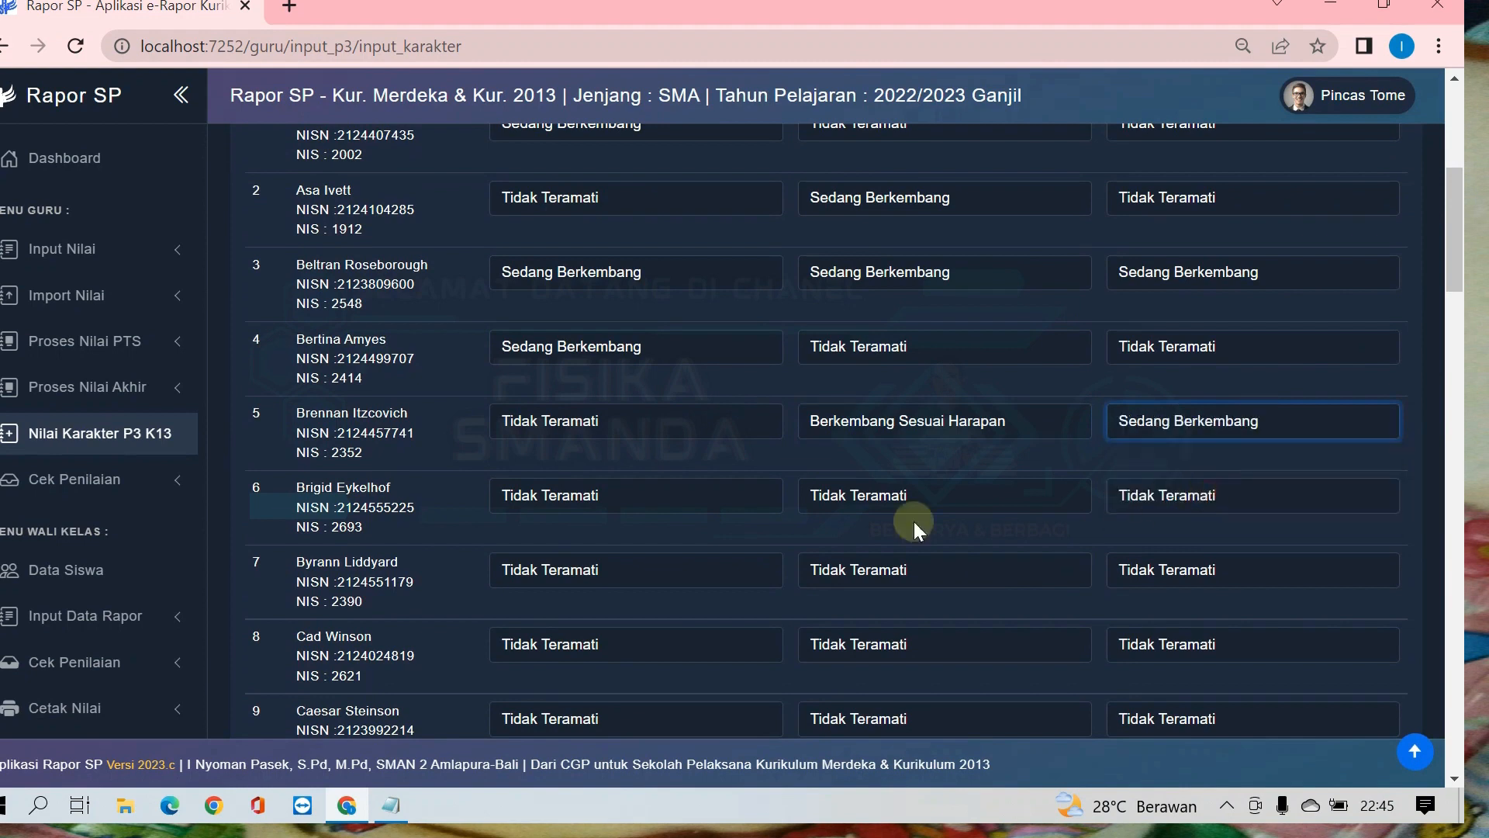
Step: Set the sixth student's Kolaborasi to Mulai Berkembang and Kepedulian to Sedang Berkembang, and rate the seventh student's Kolaborasi
click(637, 496)
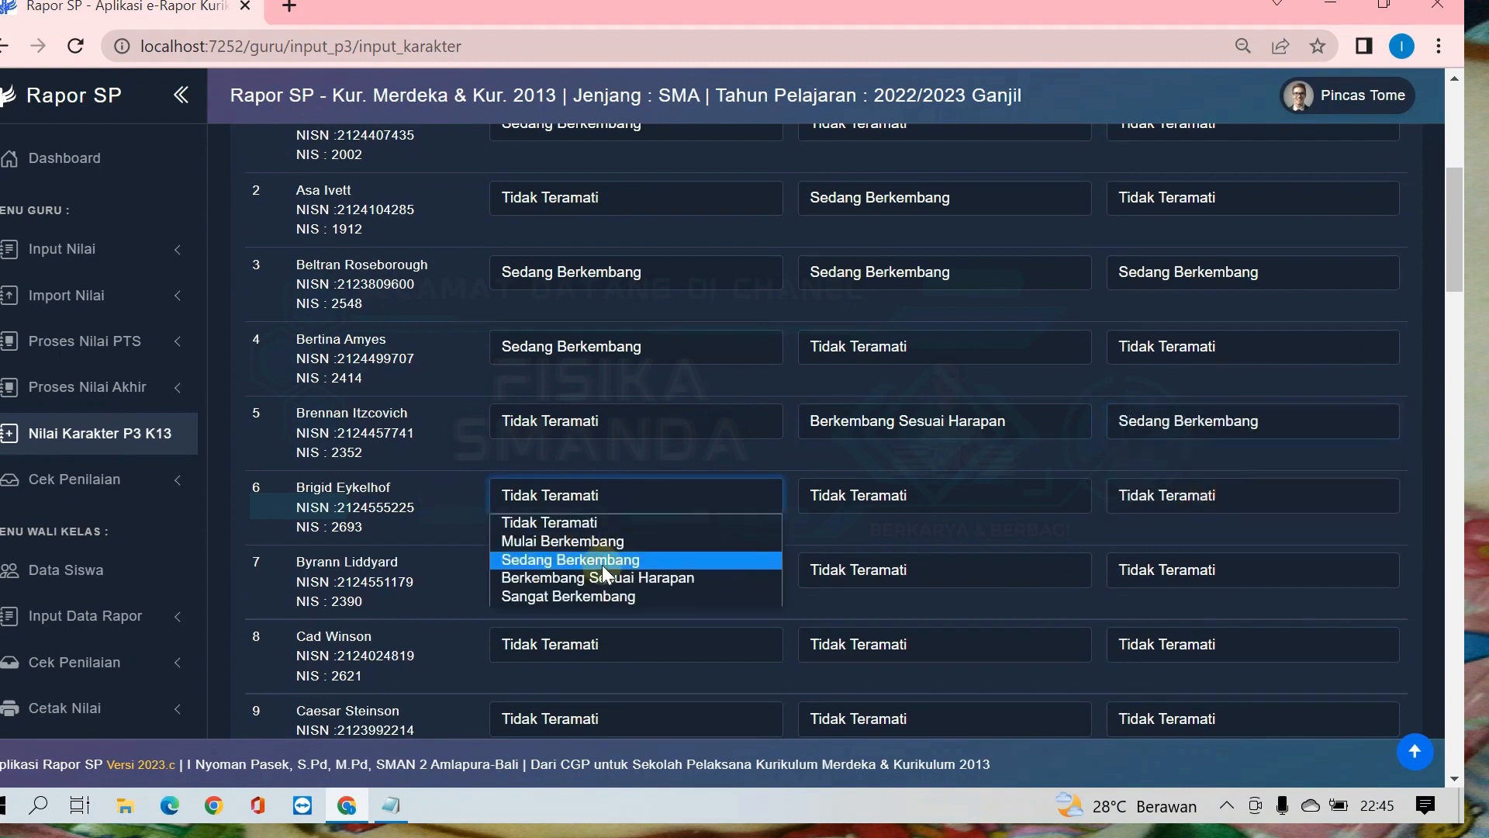
click(603, 543)
click(863, 508)
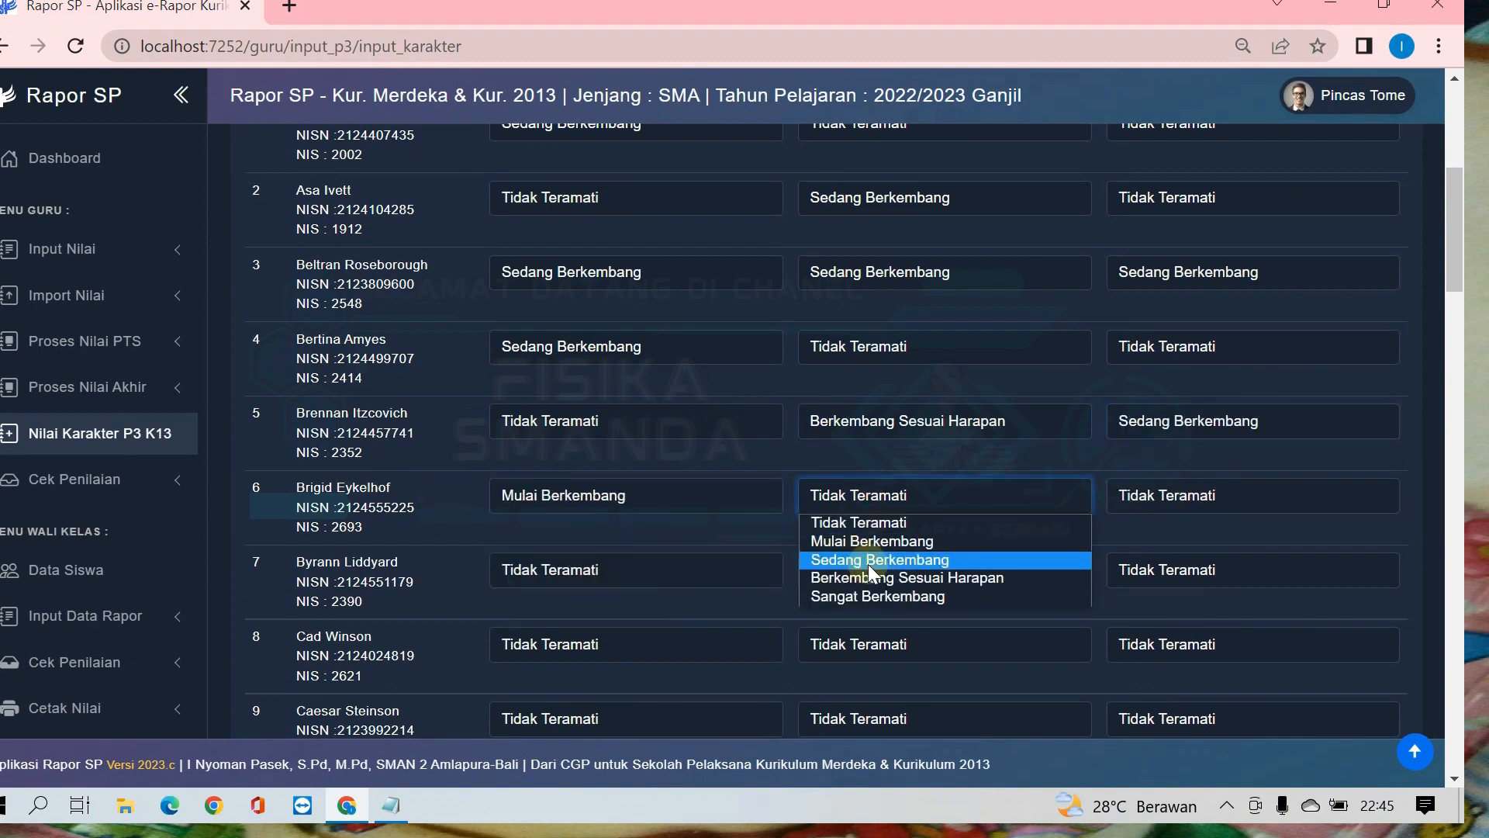
click(868, 565)
click(614, 566)
click(613, 634)
Step: Save the class's Bergotong royong ratings
scroll(1017, 552, down, 20)
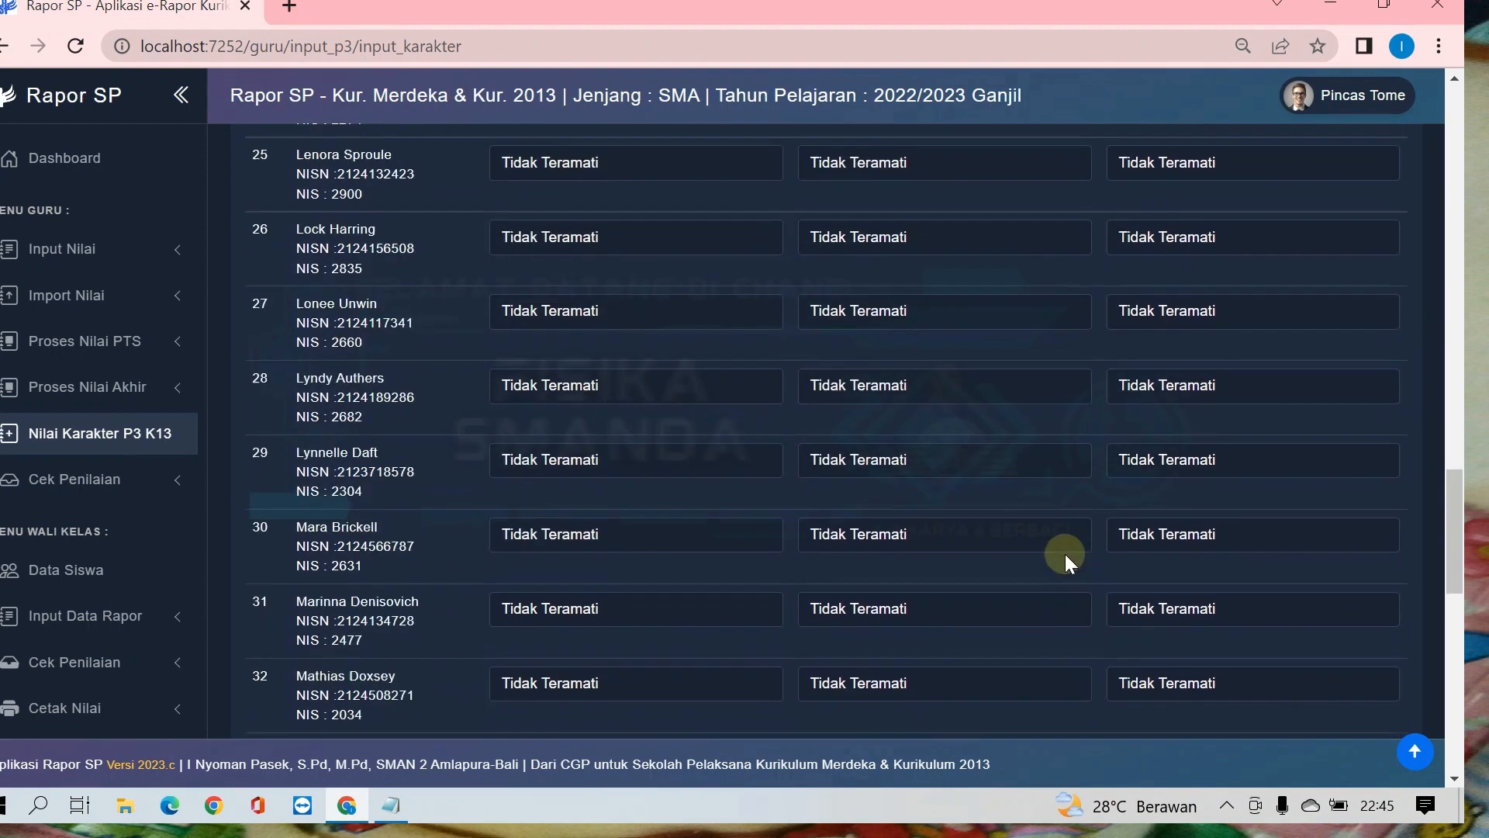
scroll(1064, 554, down, 10)
click(1330, 632)
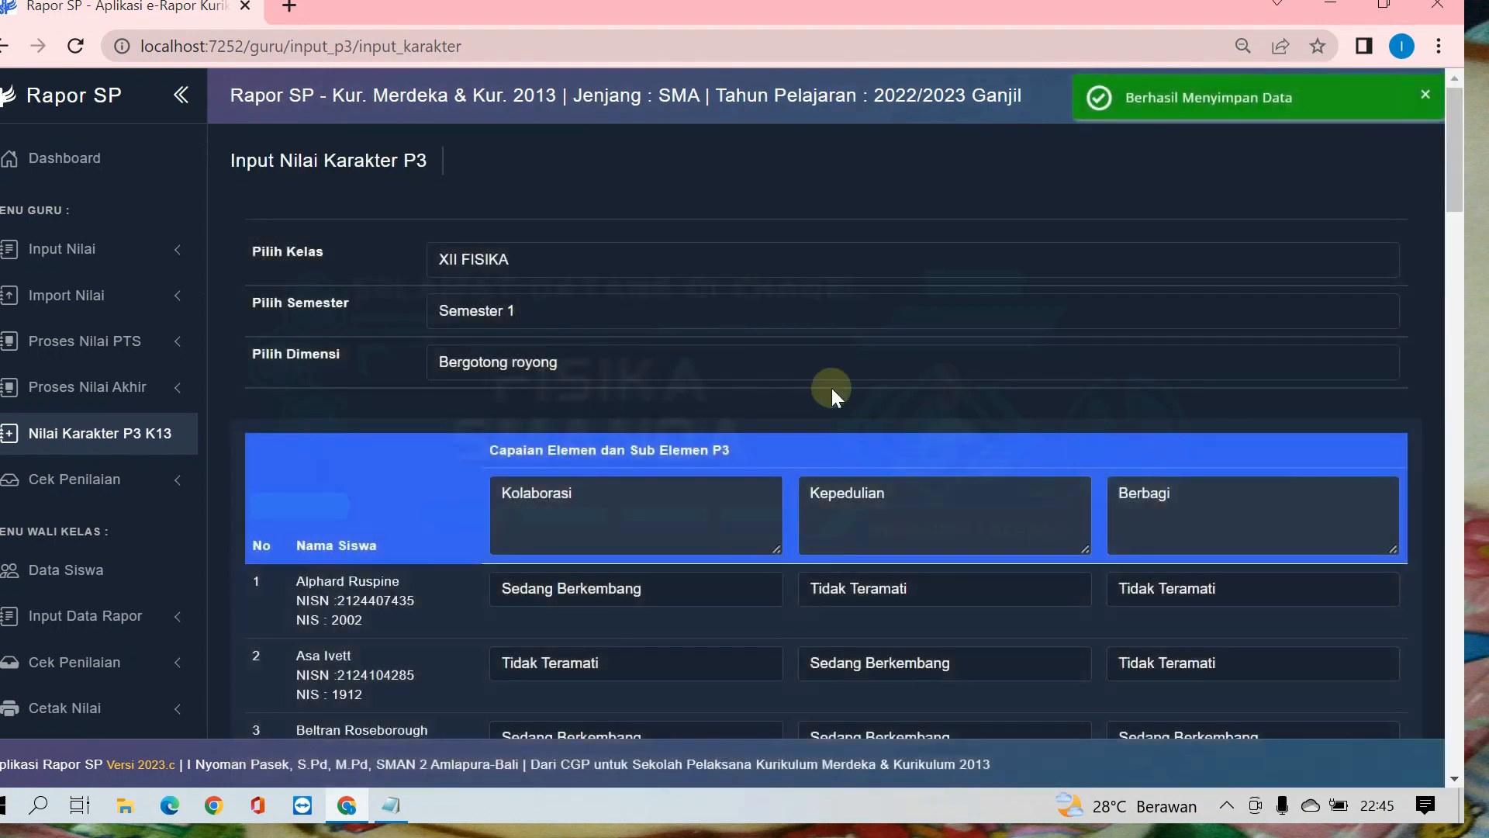